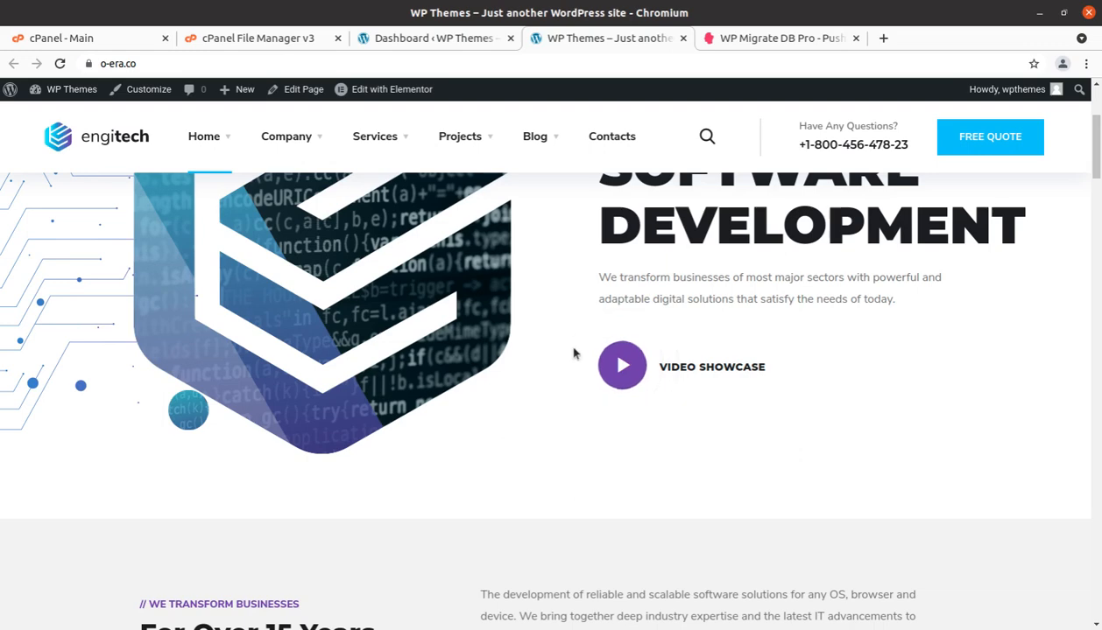
Look through the o-era.co homepage from the hero banner down to the About Company section.
scroll(574, 352, "down", 3)
scroll(574, 353, "down", 2)
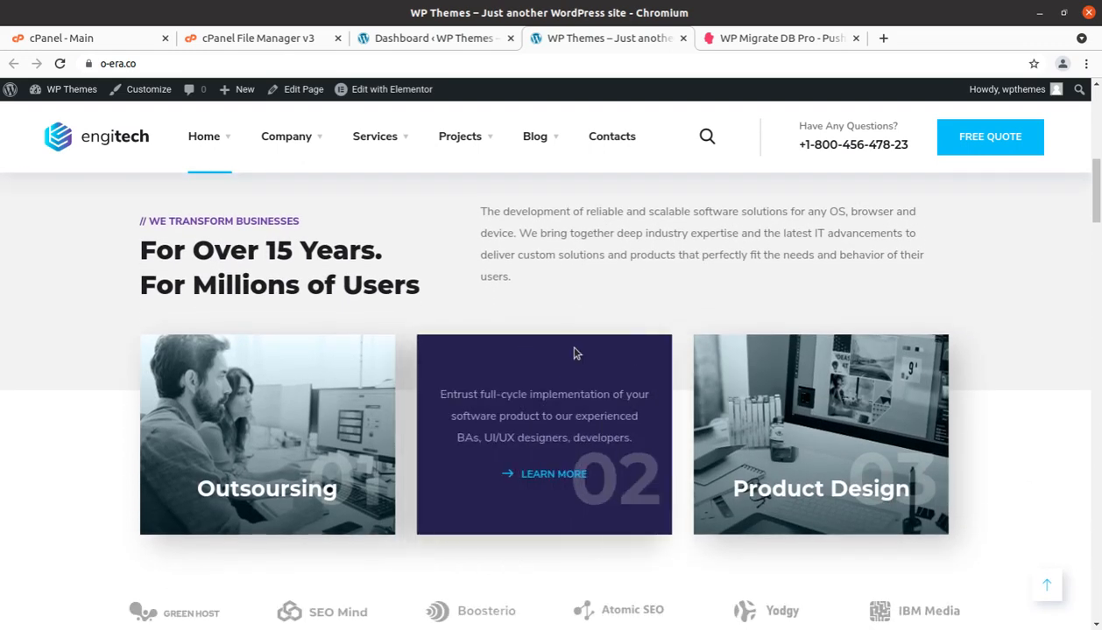
scroll(350, 269, "down", 1)
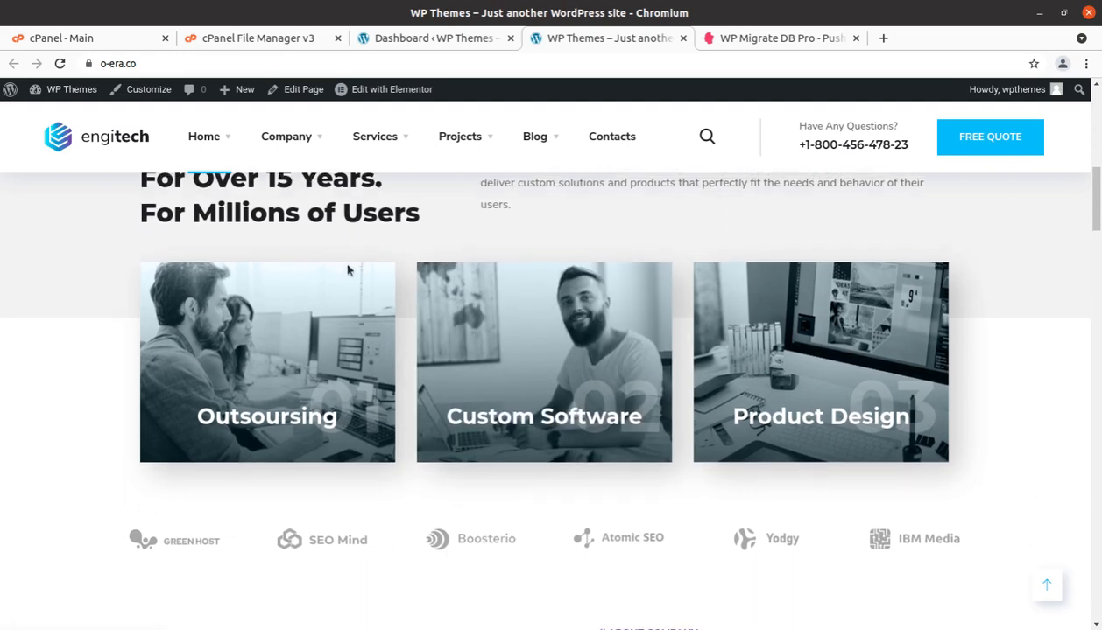
mouse_move(222, 149)
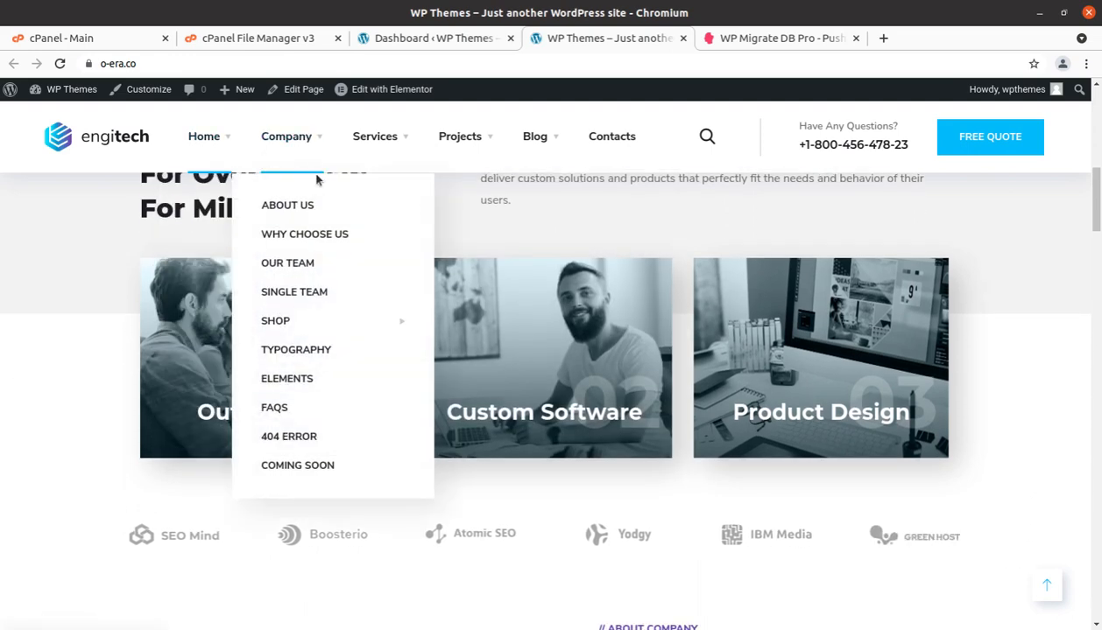
scroll(704, 316, "down", 5)
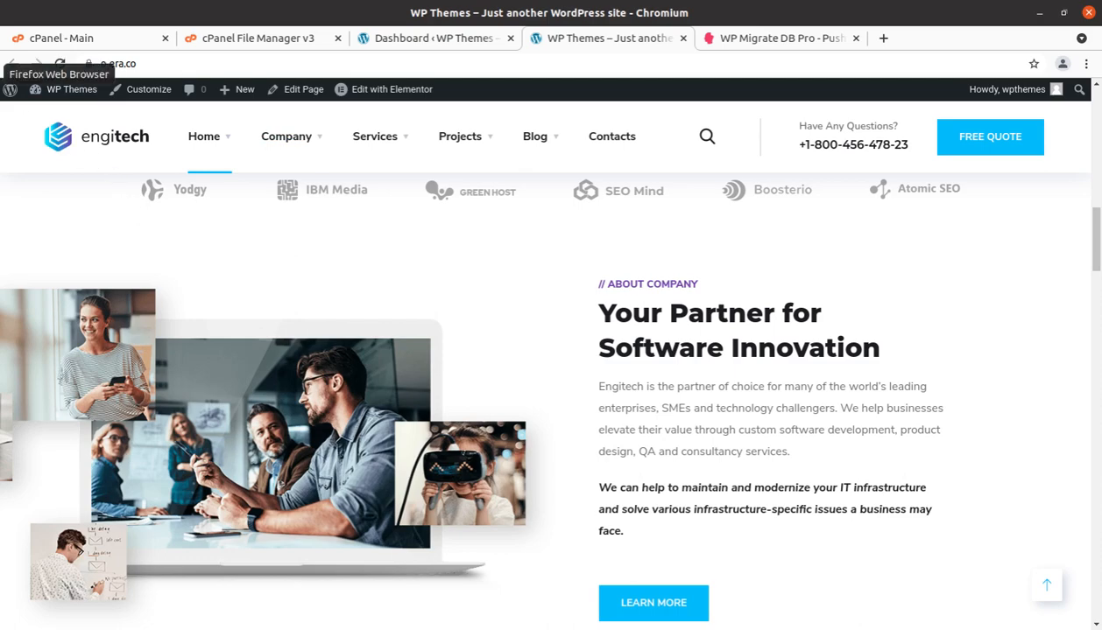
View the nebeltech.us site in Firefox, and return to Chromium to look over the o-era.co homepage up to its hero banner.
left_click(4, 73)
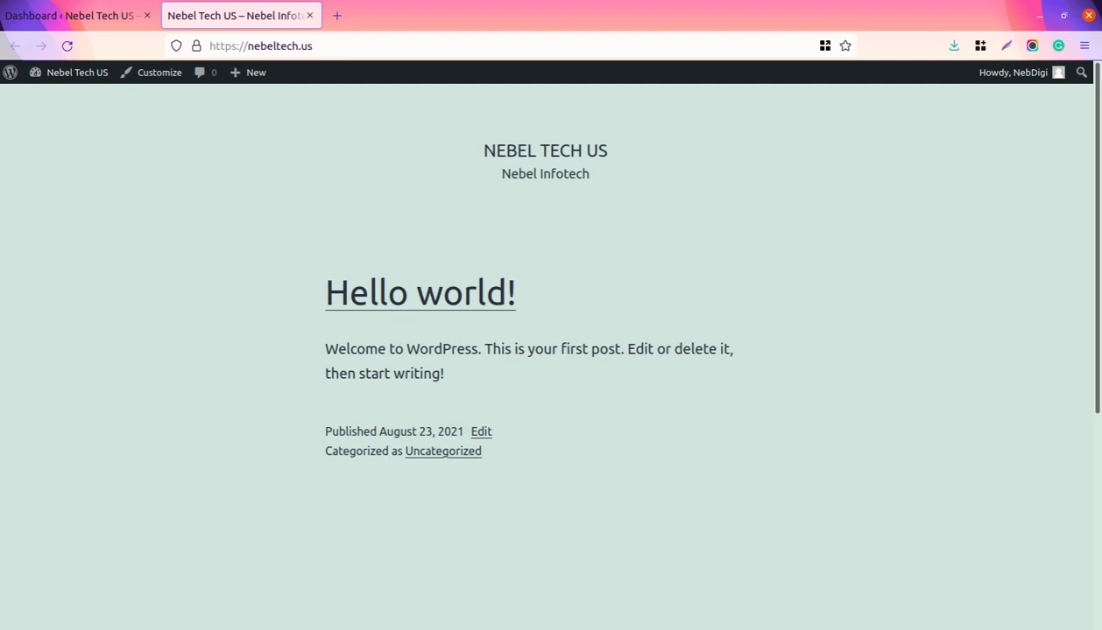
left_click(1, 171)
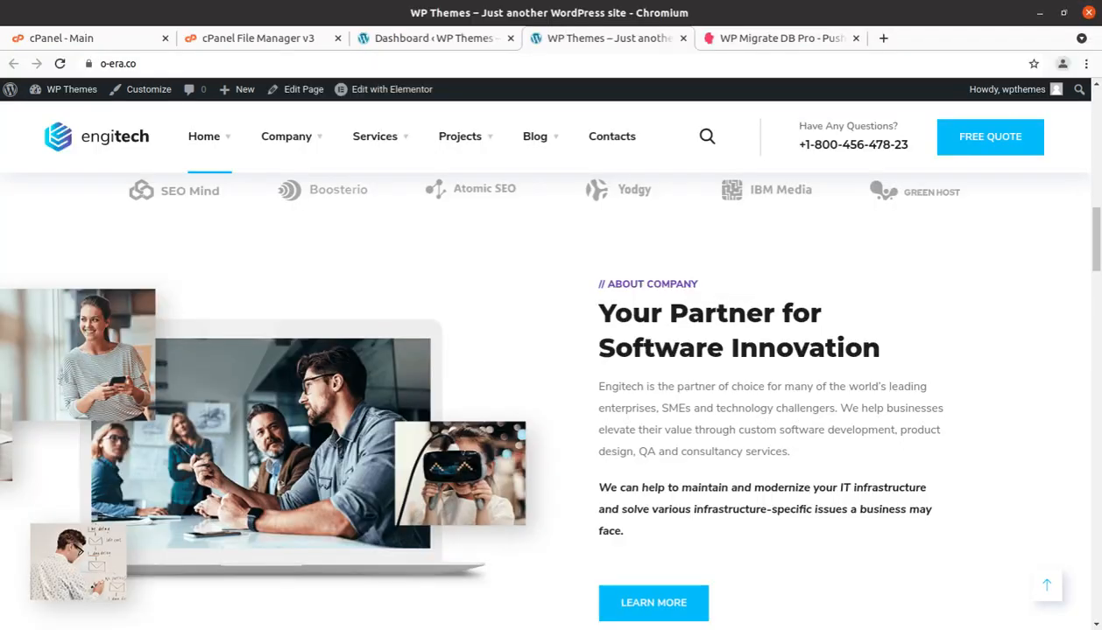
scroll(242, 270, "up", 3)
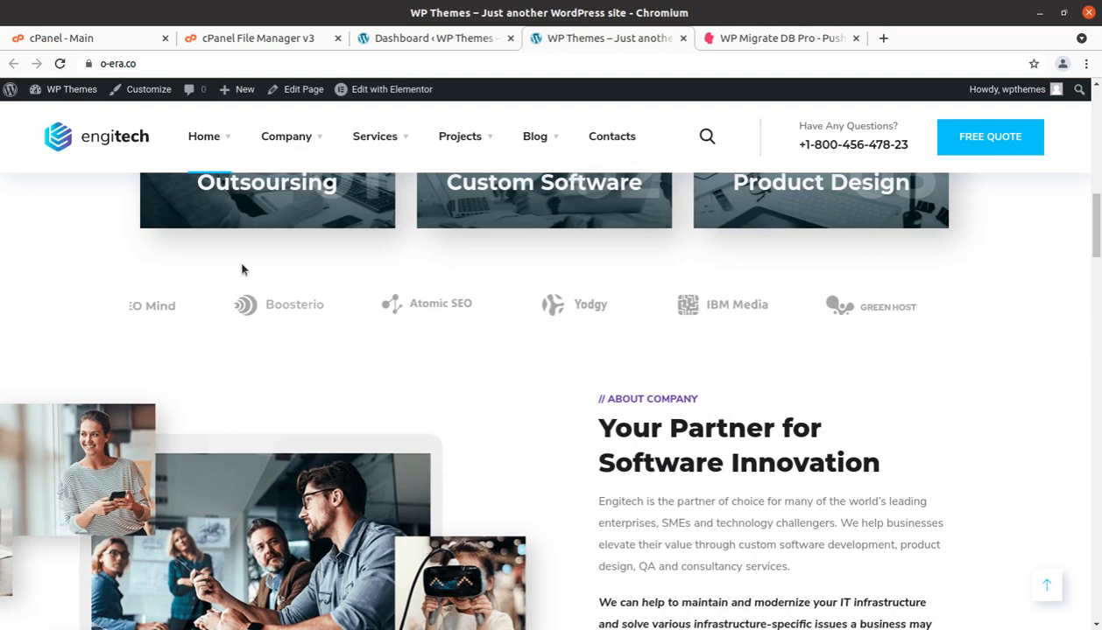
scroll(297, 354, "up", 4)
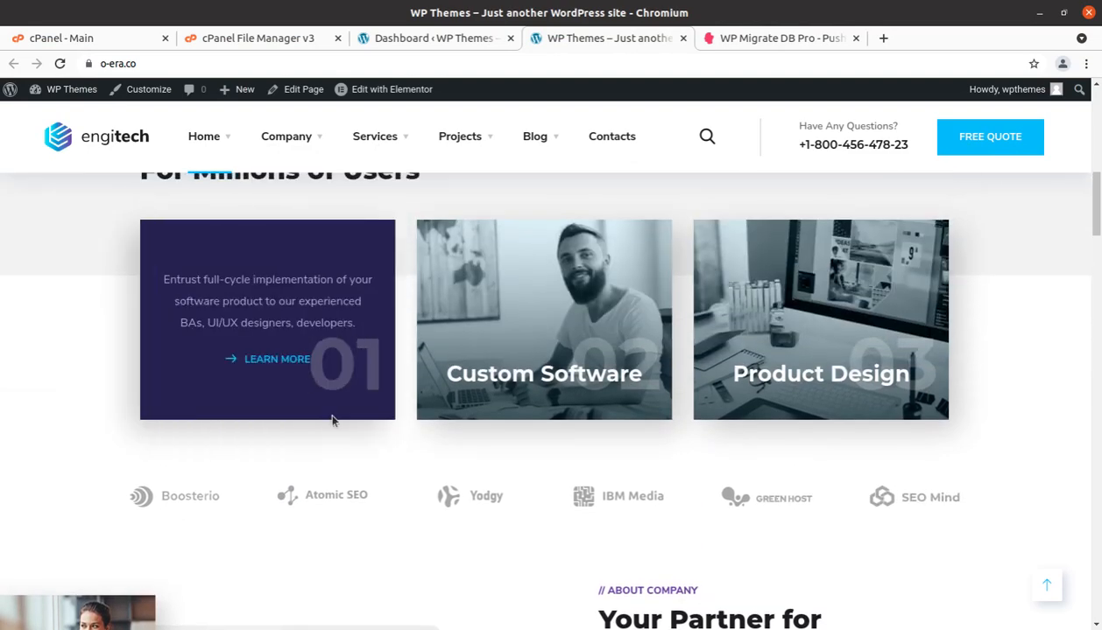
scroll(328, 434, "up", 3)
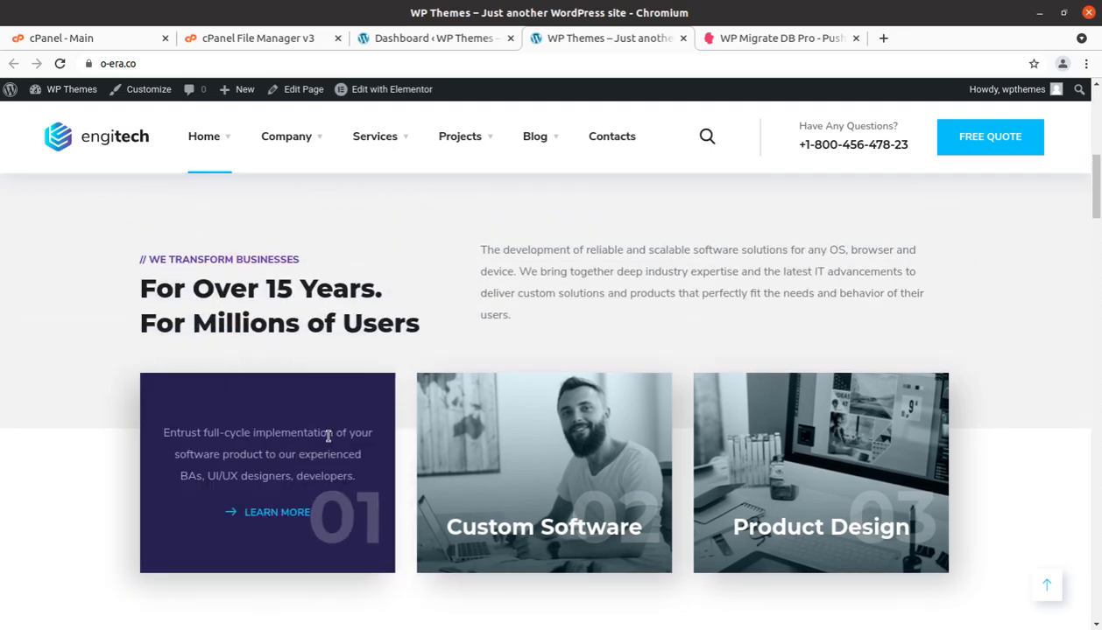
scroll(327, 435, "up", 4)
scroll(330, 442, "up", 4)
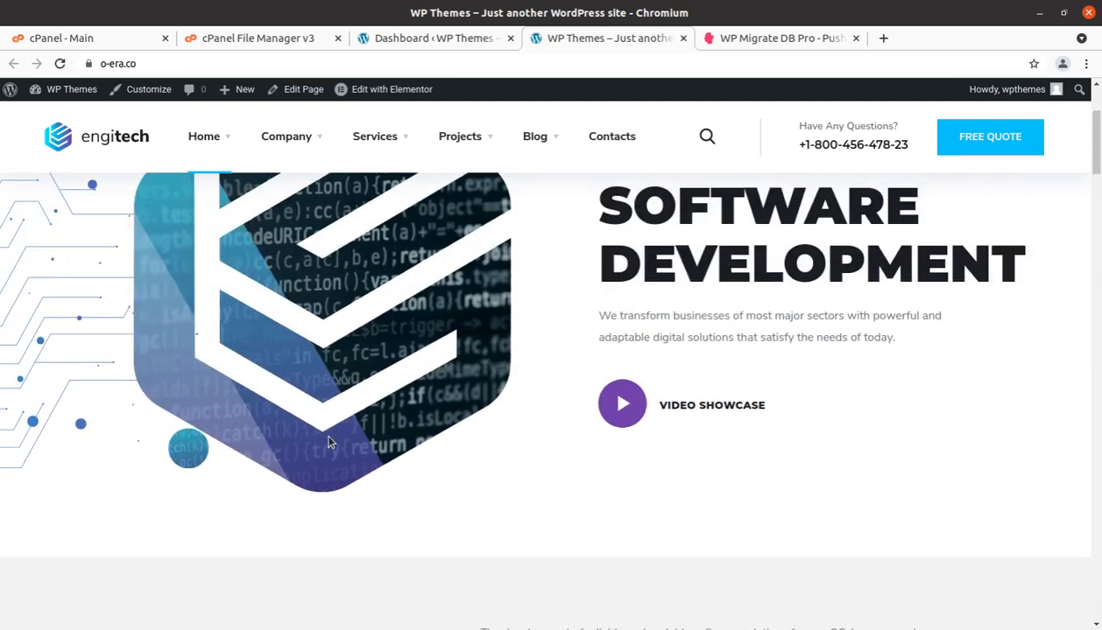
scroll(329, 443, "up", 3)
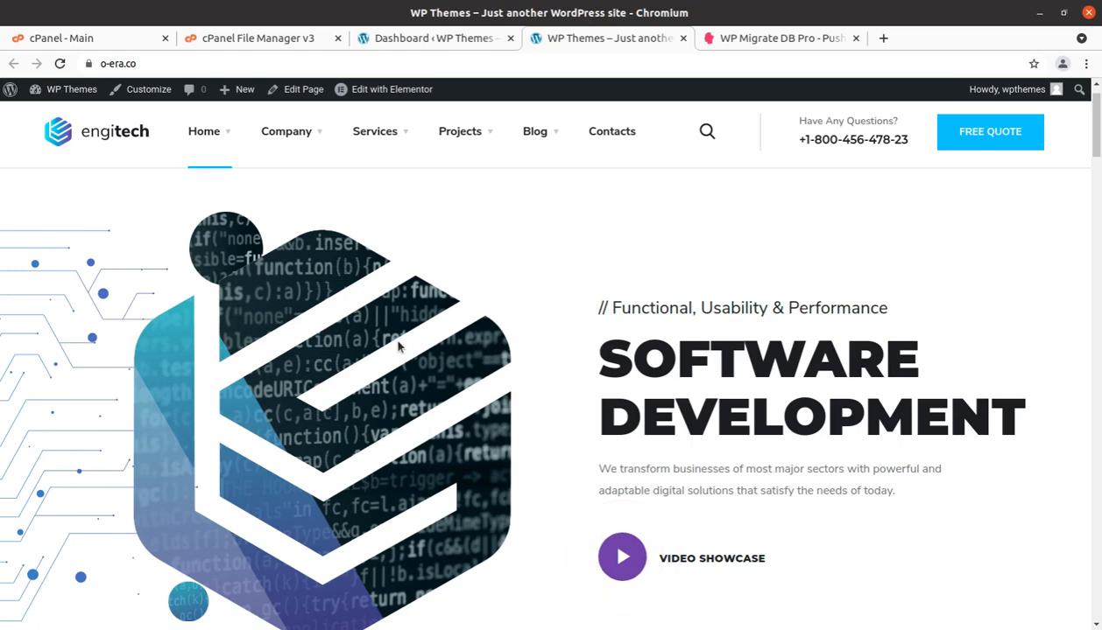
Review the o-era.co homepage's hero banner, service cards and client logos, ending at the page header.
scroll(399, 347, "down", 4)
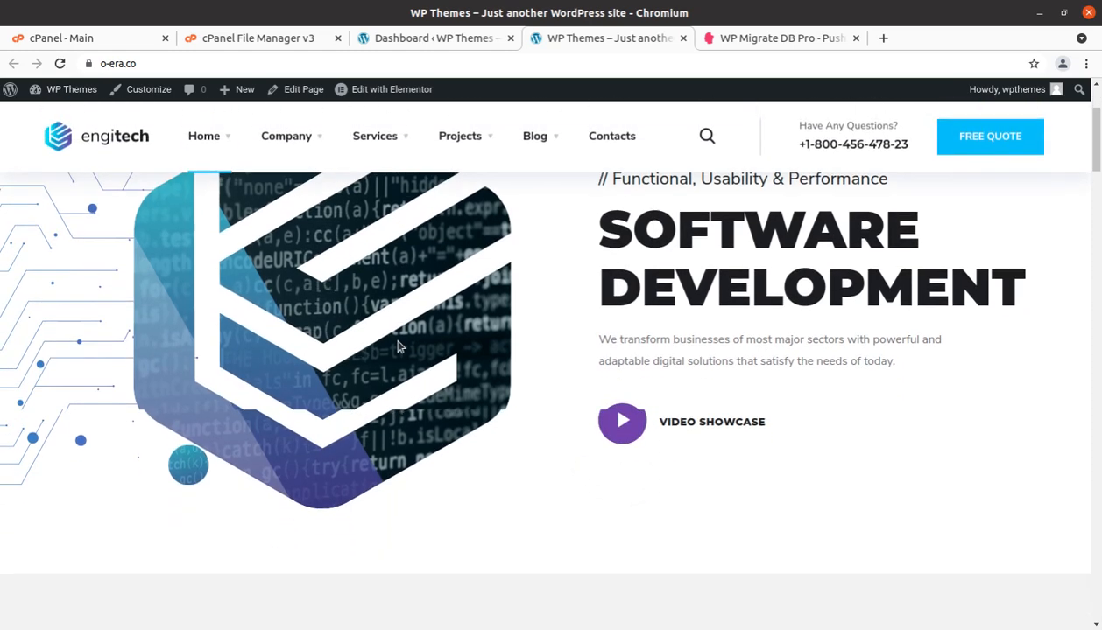
scroll(398, 345, "down", 3)
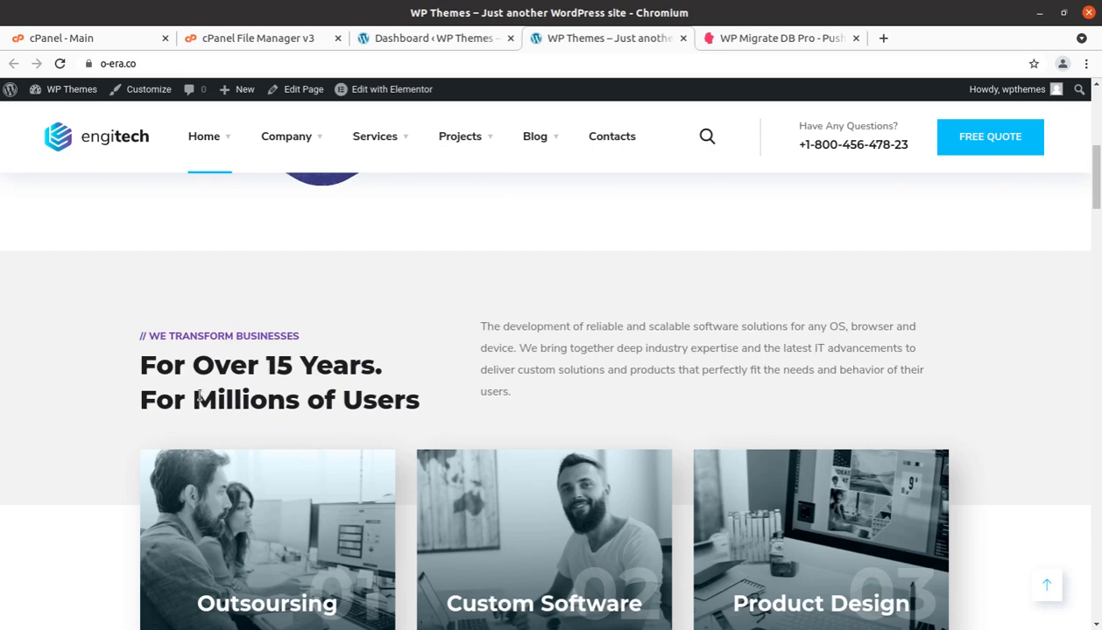
scroll(866, 308, "down", 3)
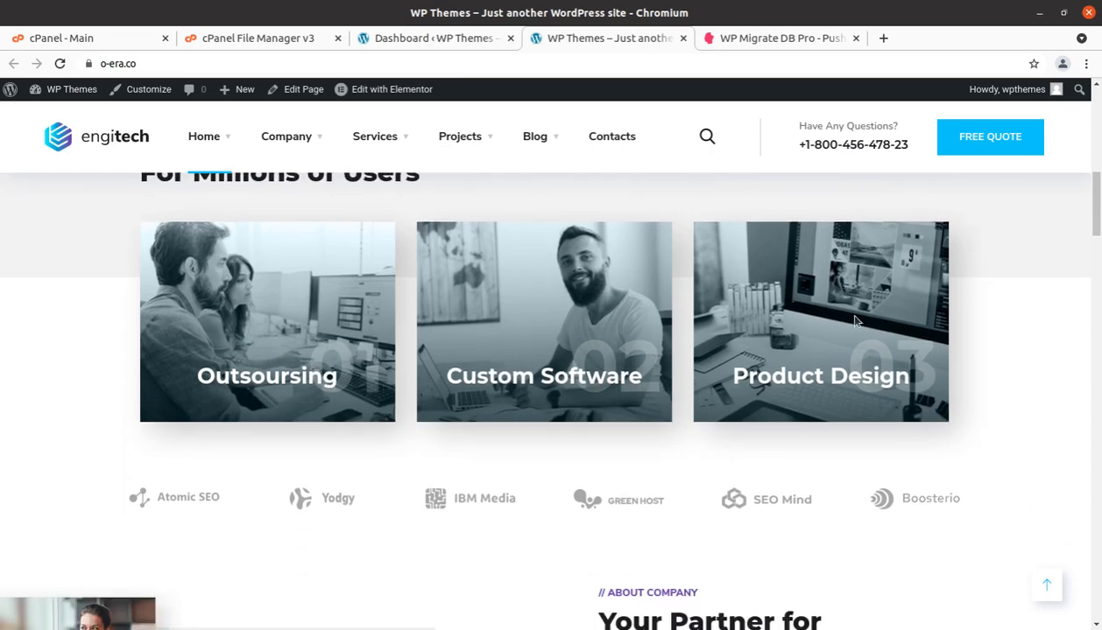
mouse_move(167, 398)
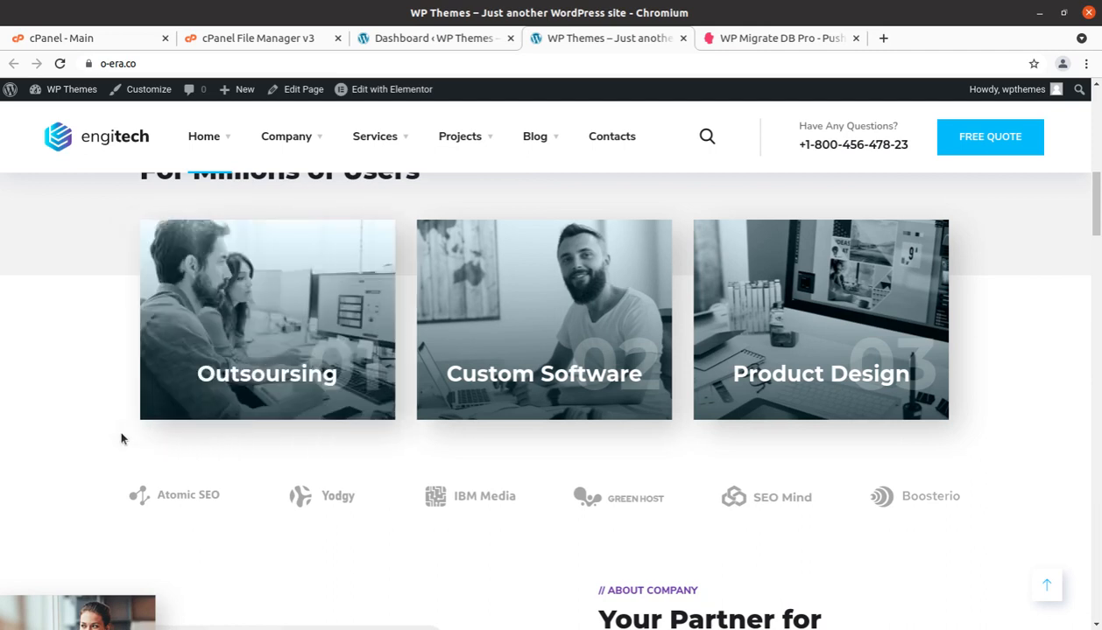
scroll(93, 456, "up", 2)
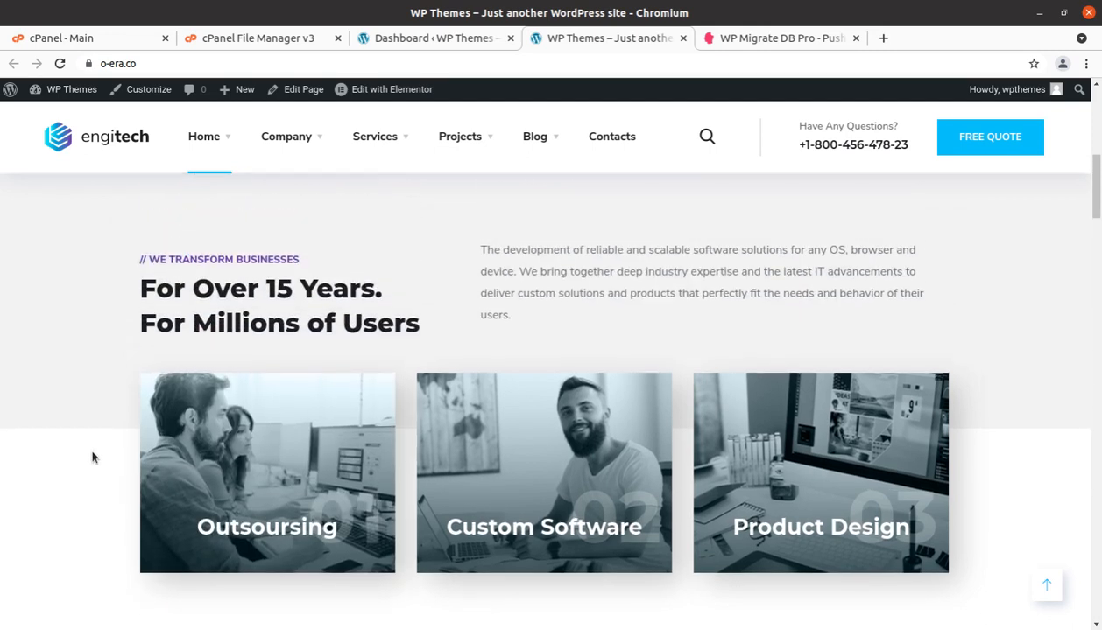
scroll(93, 456, "up", 3)
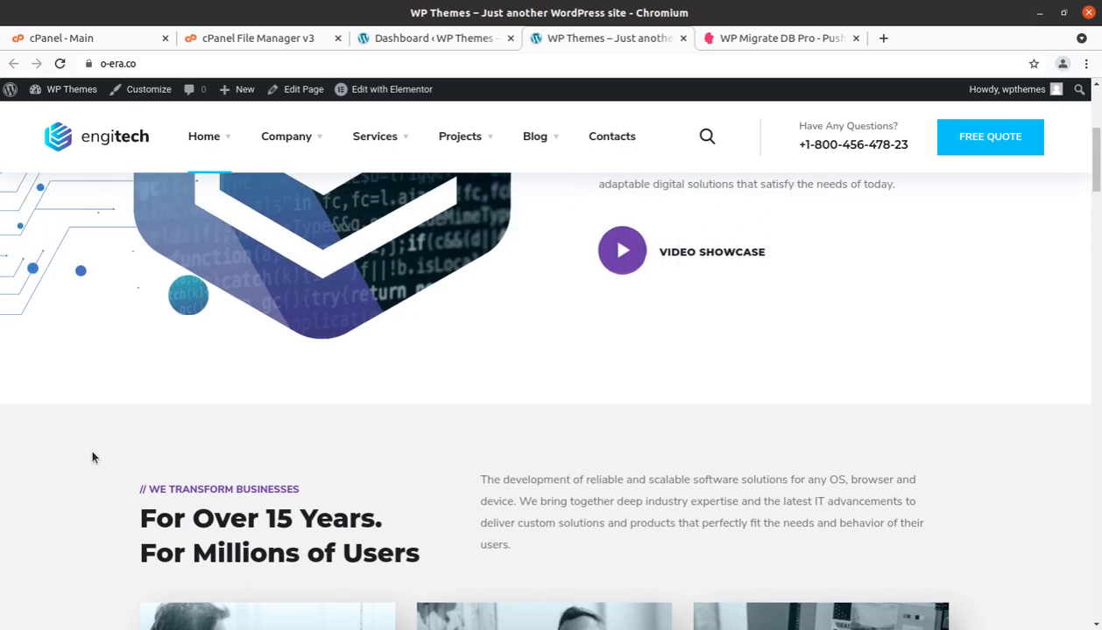
scroll(333, 473, "up", 1)
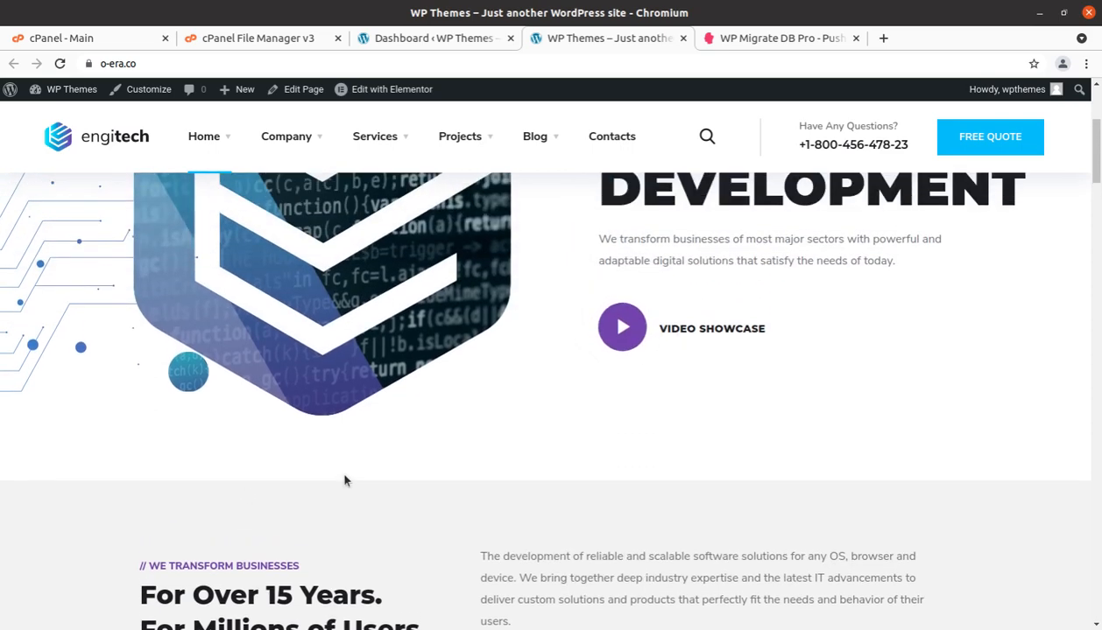
scroll(344, 480, "up", 2)
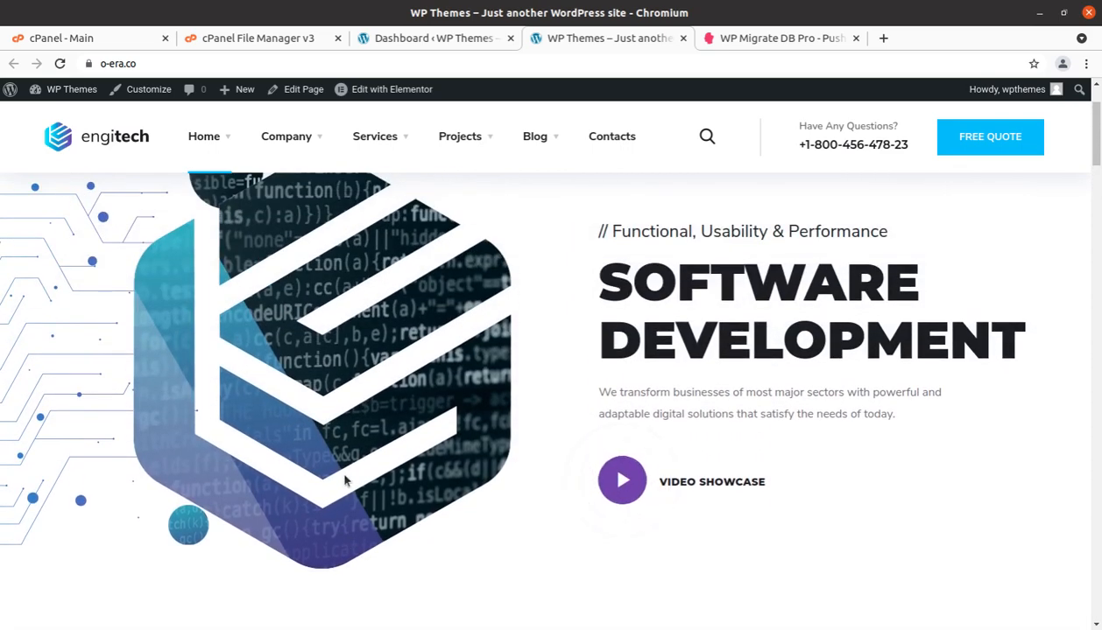
scroll(344, 480, "up", 2)
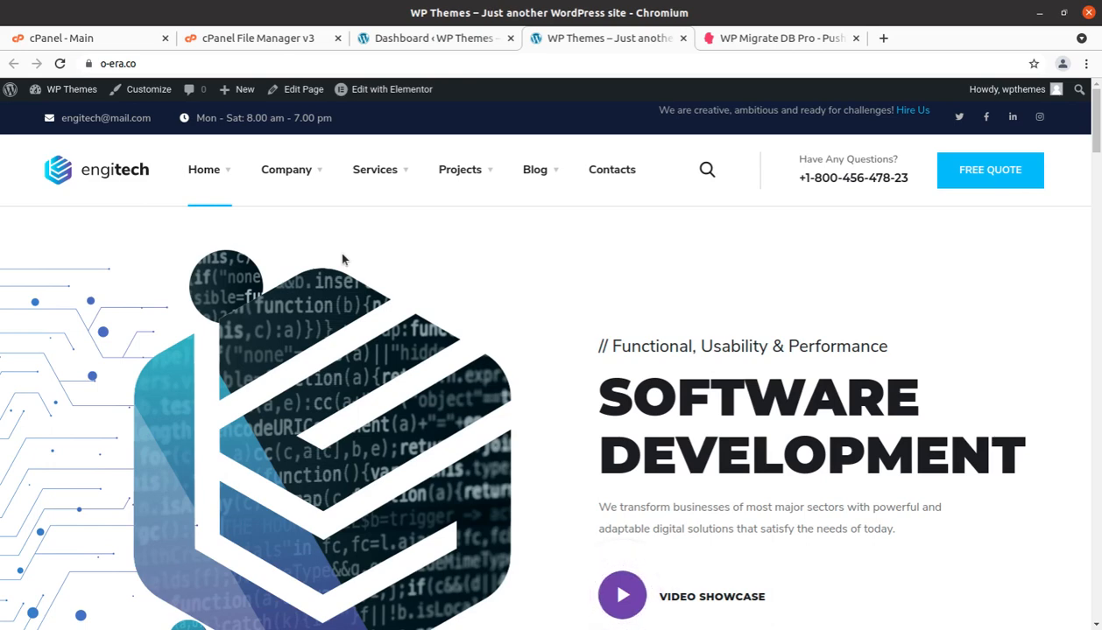
View the About Us page under Company on o-era.co and return to the site's homepage.
mouse_move(283, 173)
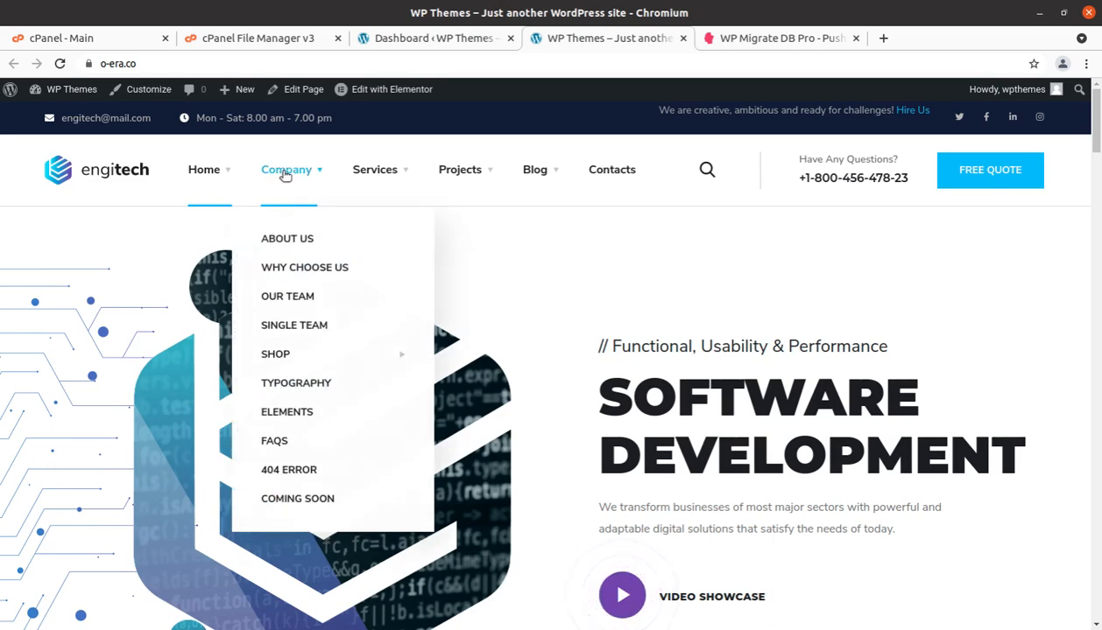
left_click(289, 243)
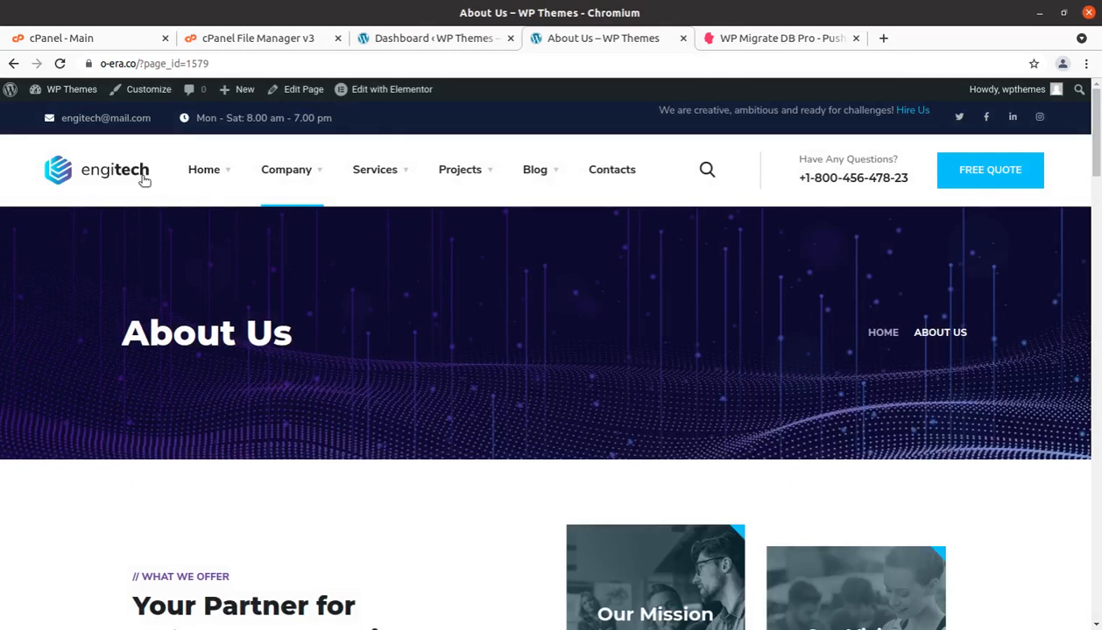
left_click(111, 180)
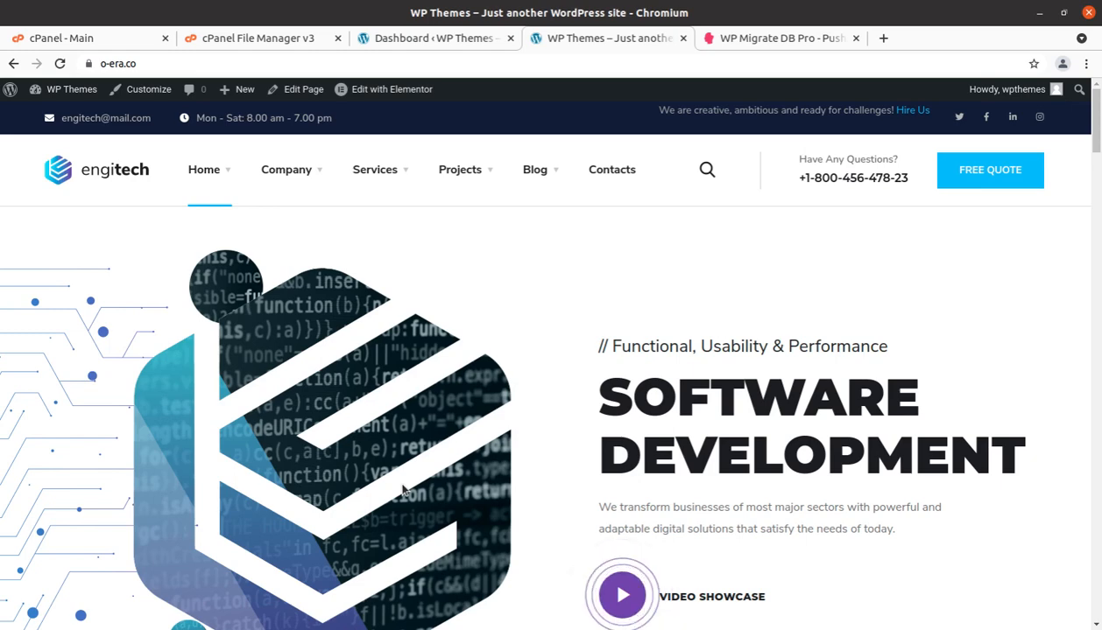
scroll(391, 433, "down", 1)
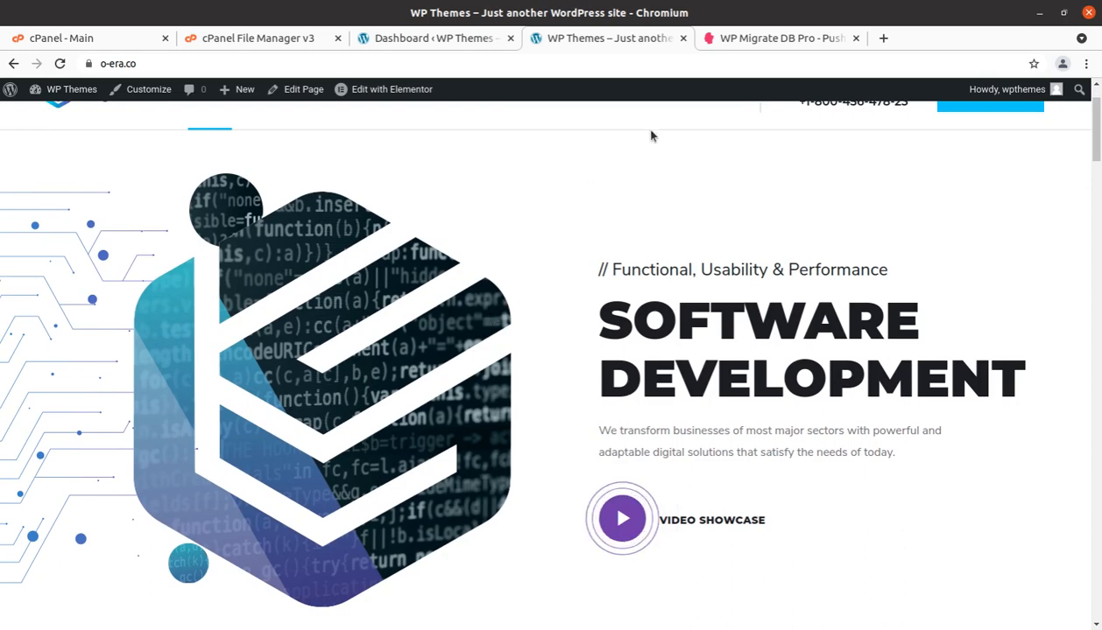
Read the WP Migrate DB Pro page's workflow description, highlighting the paragraph on pushing and pulling data between sites, and its introduction.
key("ctrl+Tab")
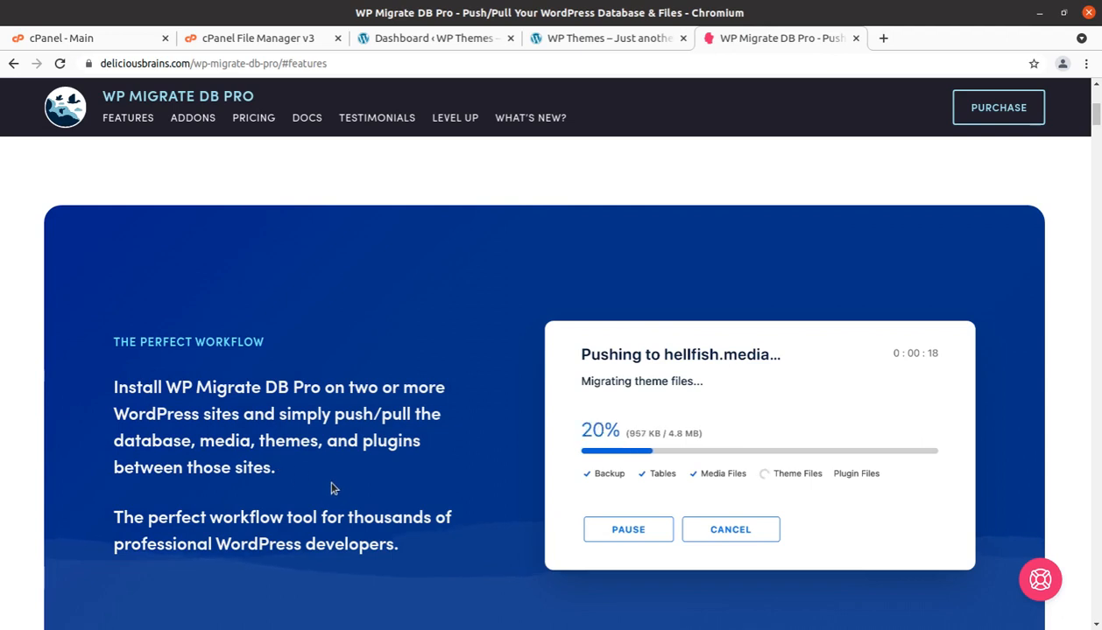
scroll(332, 487, "down", 1)
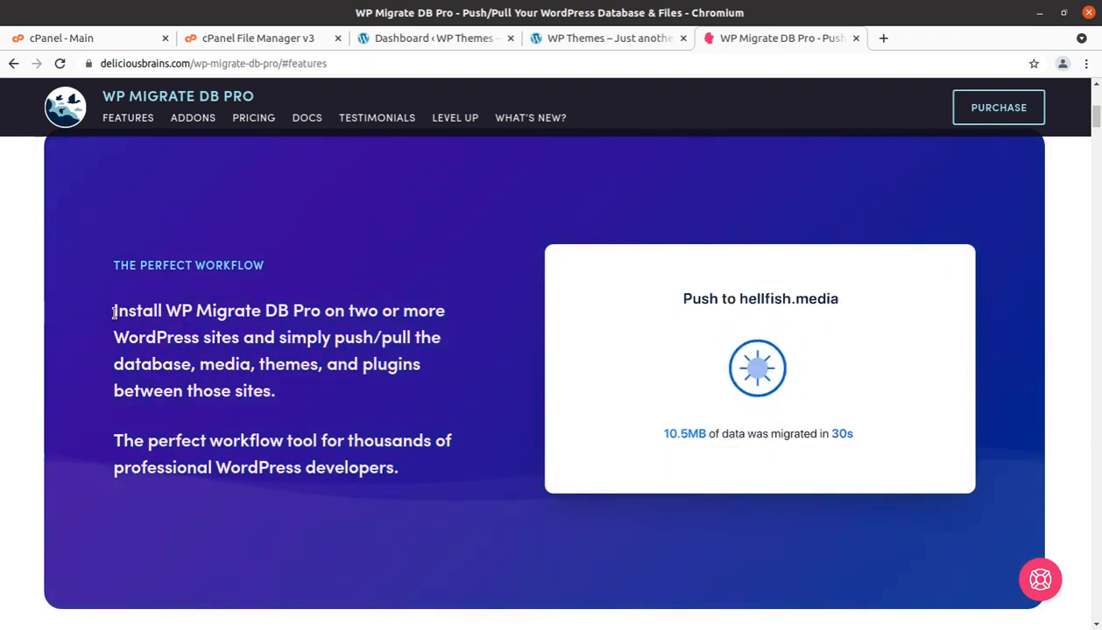
left_click_drag(114, 312, 269, 418)
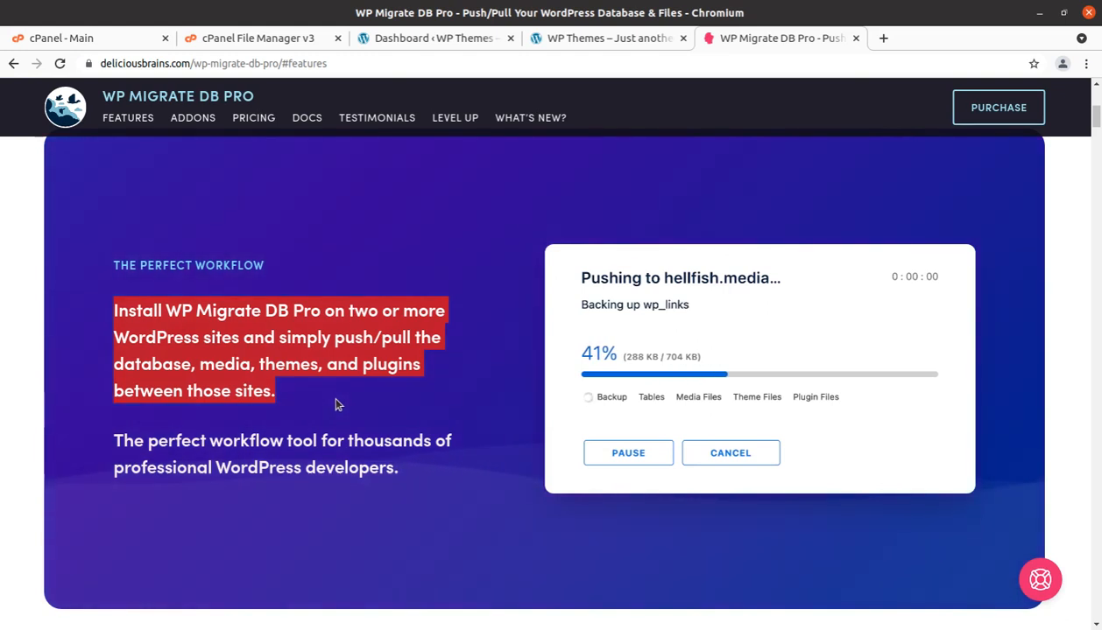
left_click(140, 380)
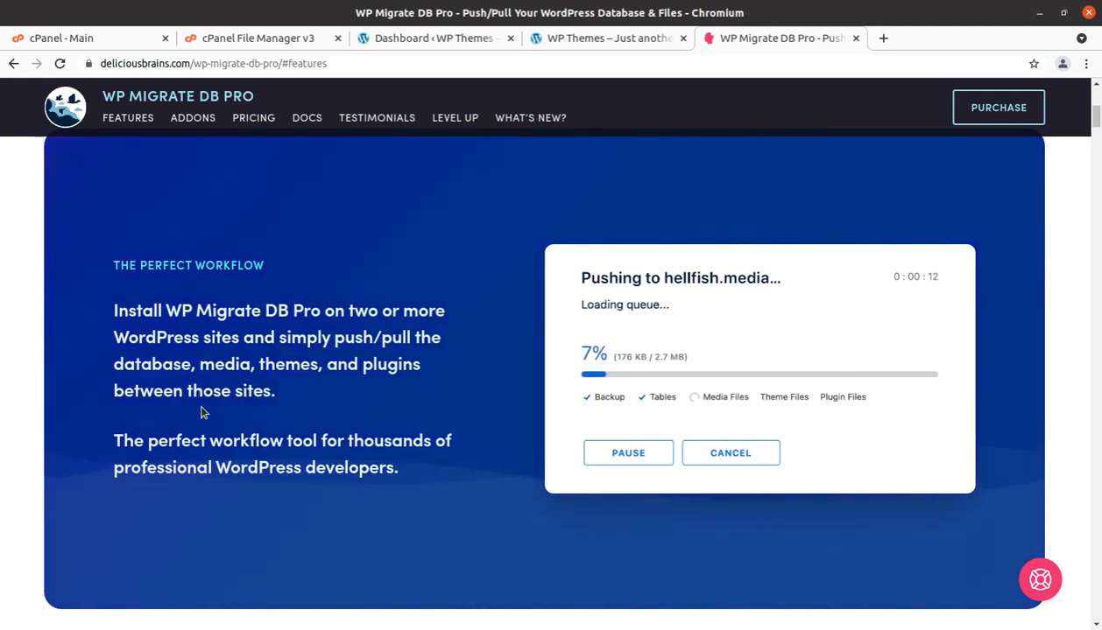
scroll(200, 413, "up", 3)
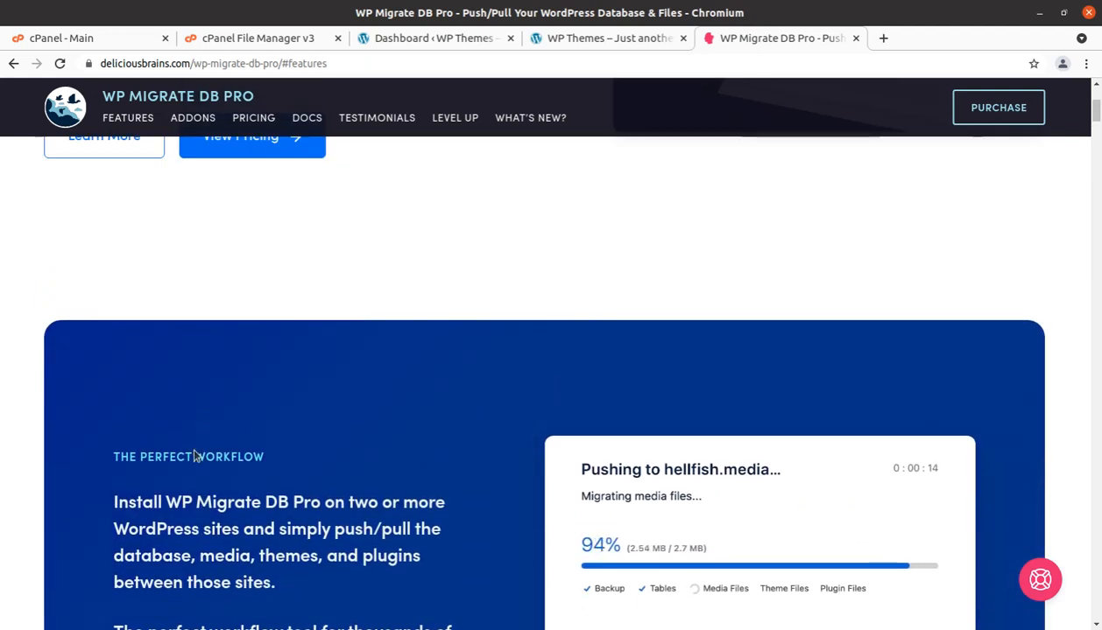
scroll(195, 453, "up", 2)
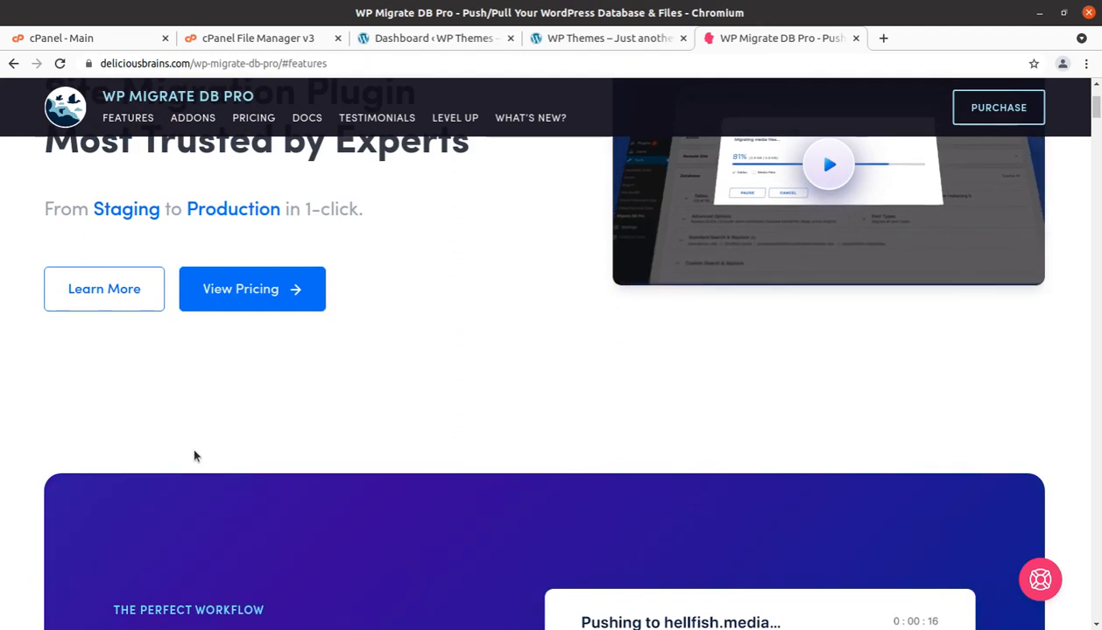
scroll(255, 460, "up", 2)
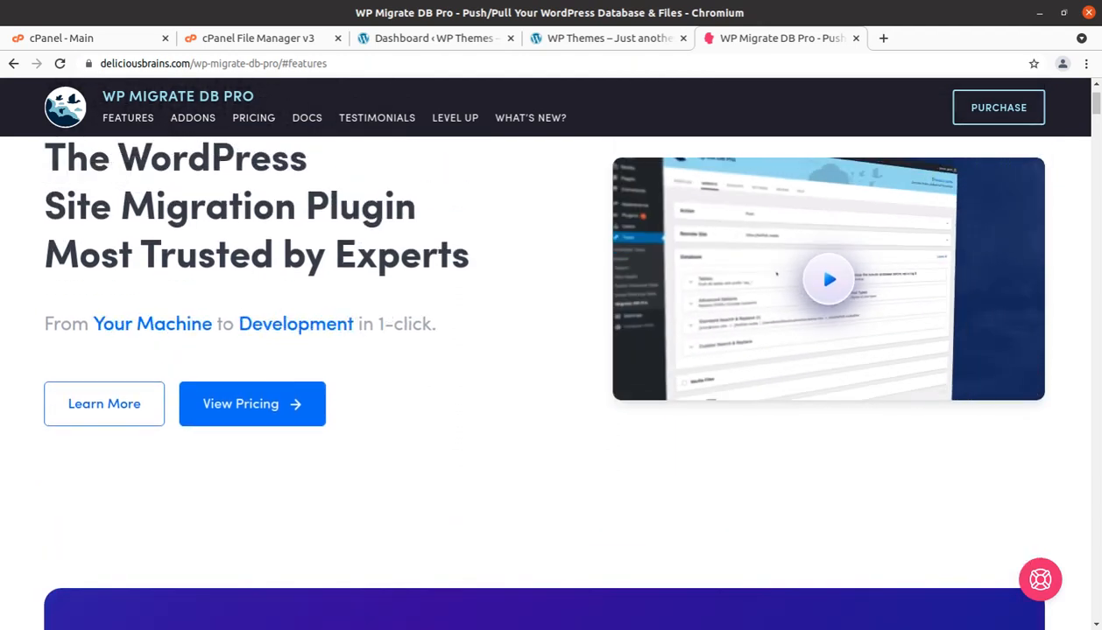
Compare the o-era.co homepage with the nebeltech.us site in Firefox, and bring up the o-era.co WordPress dashboard in Chromium.
left_click(565, 39)
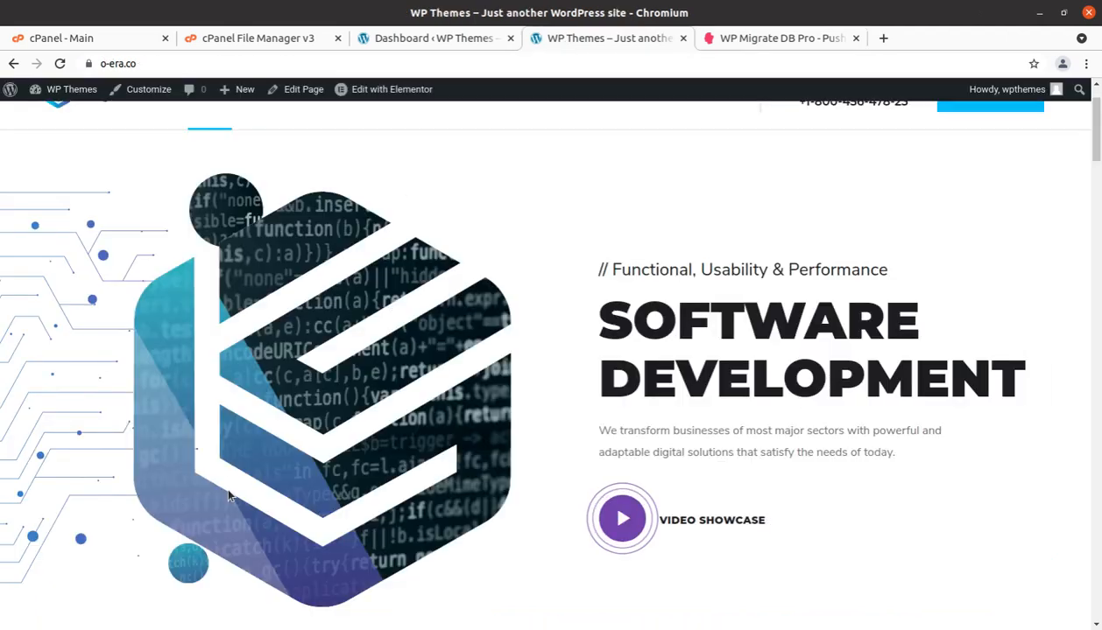
scroll(374, 226, "up", 1)
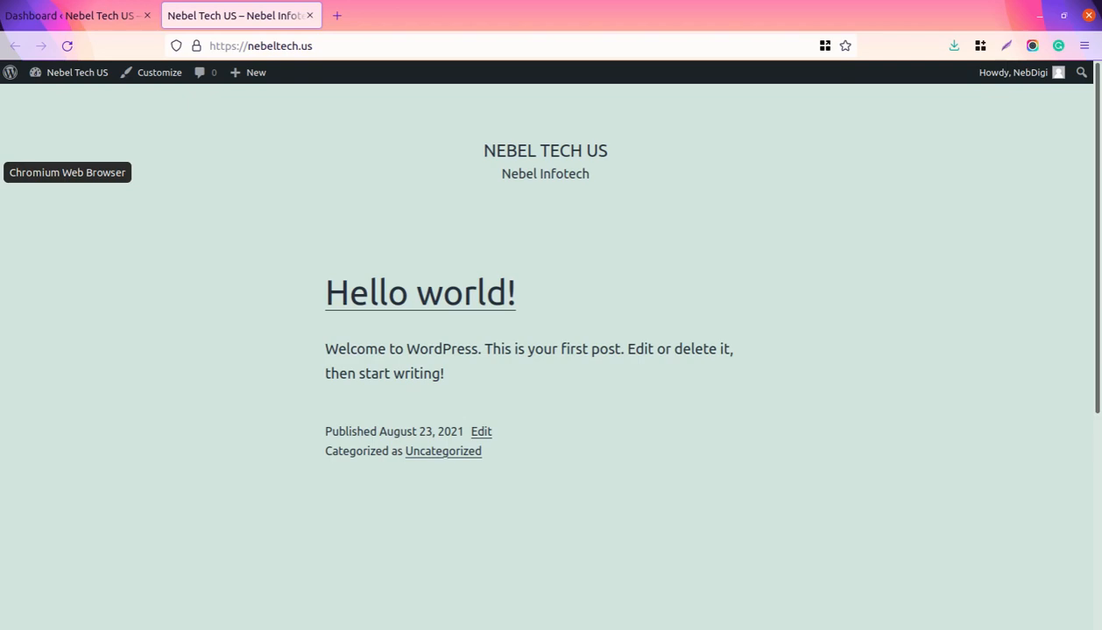
left_click(0, 173)
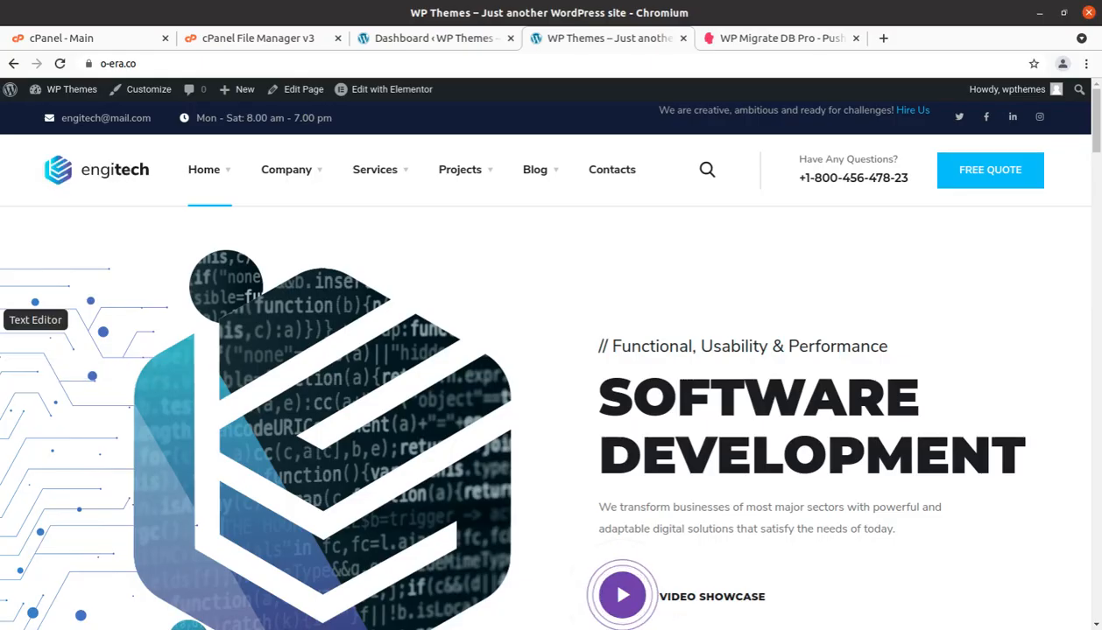
left_click(442, 41)
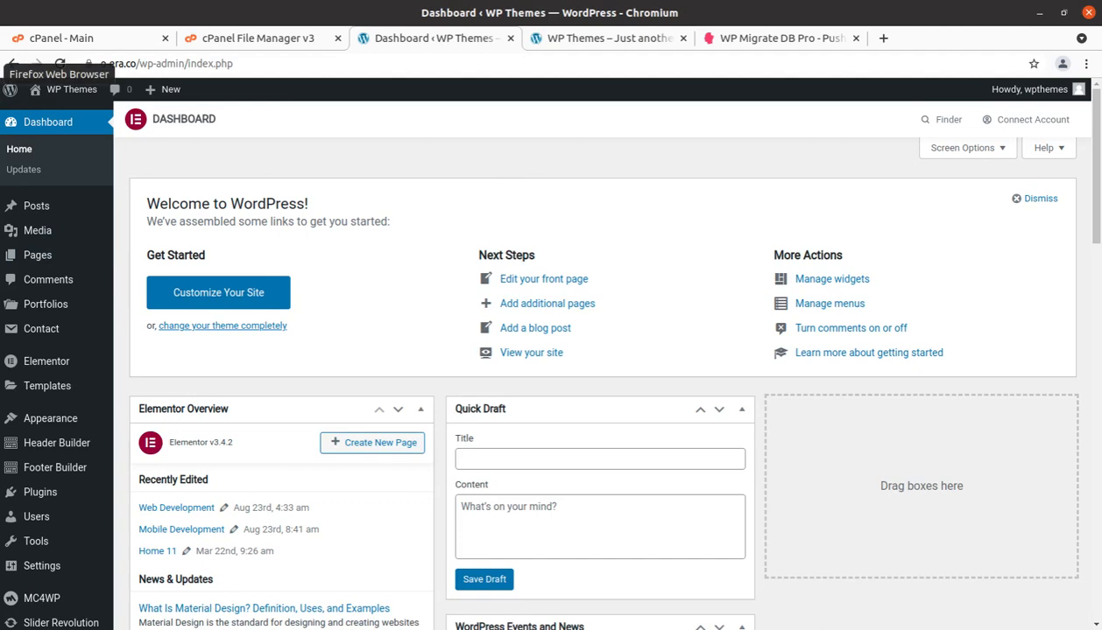
In the file manager, compress the wp-migrate-db-pro folder inside Downloads/wp-migrate-db-pro_v2.1.1 into wp-migrate-db-pro.zip, and minimize the window.
left_click(2, 25)
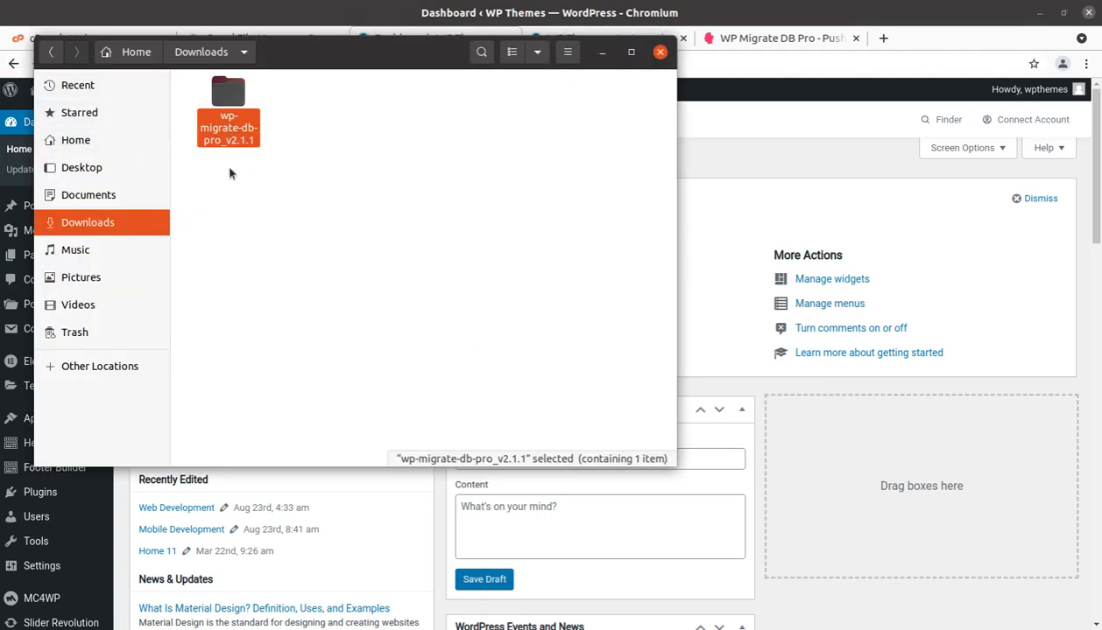
double_click(230, 96)
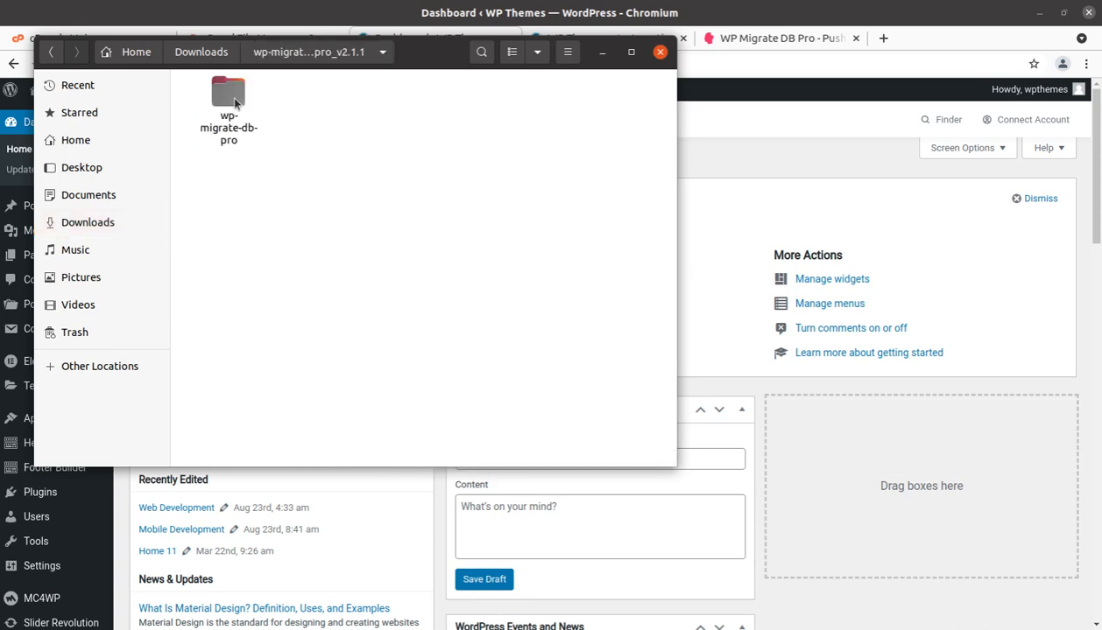
right_click(227, 95)
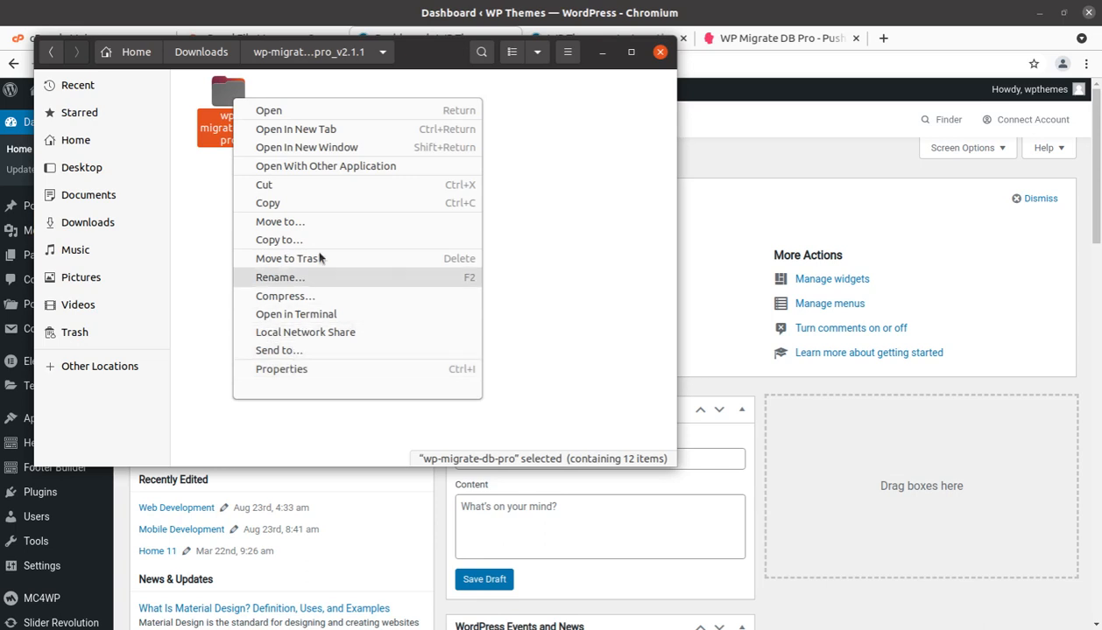
left_click(306, 296)
left_click(468, 201)
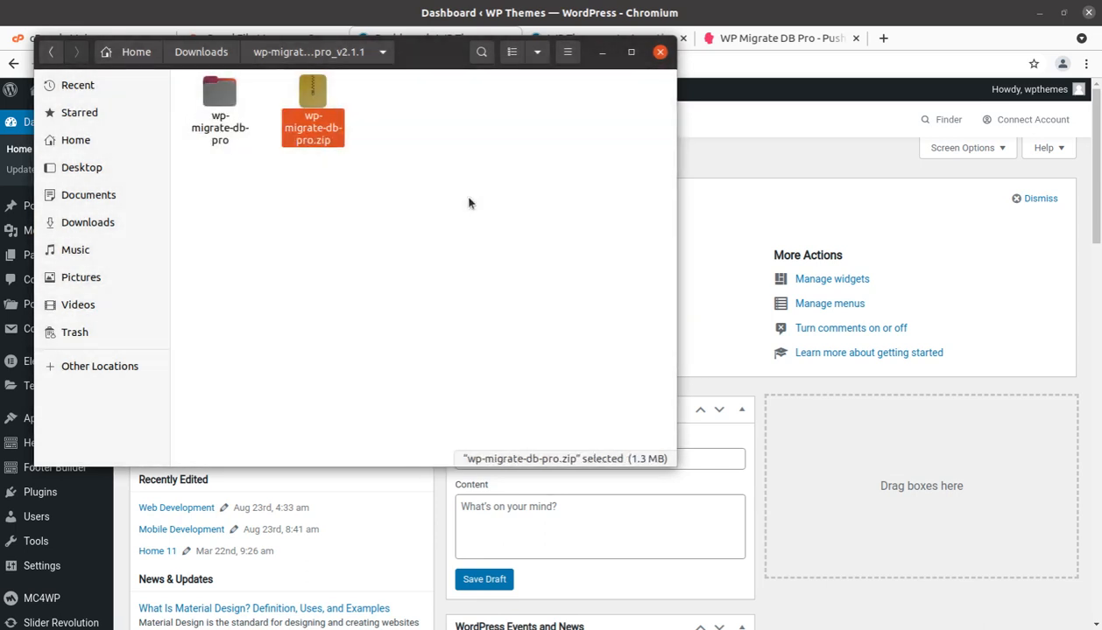
left_click(437, 185)
left_click(600, 53)
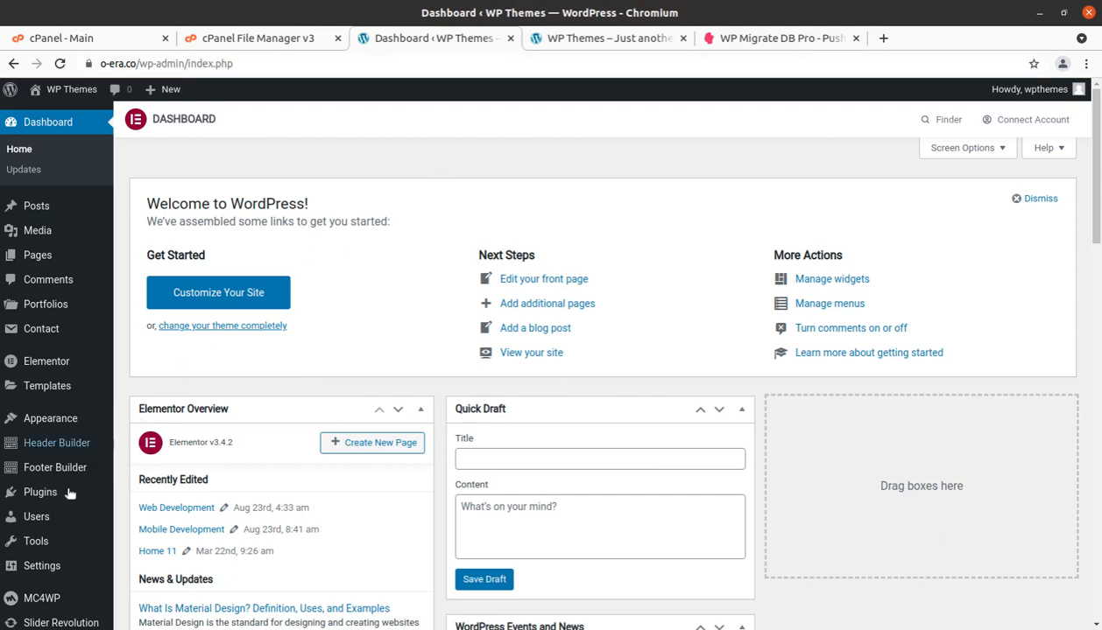
Upload and install wp-migrate-db-pro.zip from Downloads/wp-migrate-db-pro_v2.1.1 as a new plugin on o-era.co.
mouse_move(52, 501)
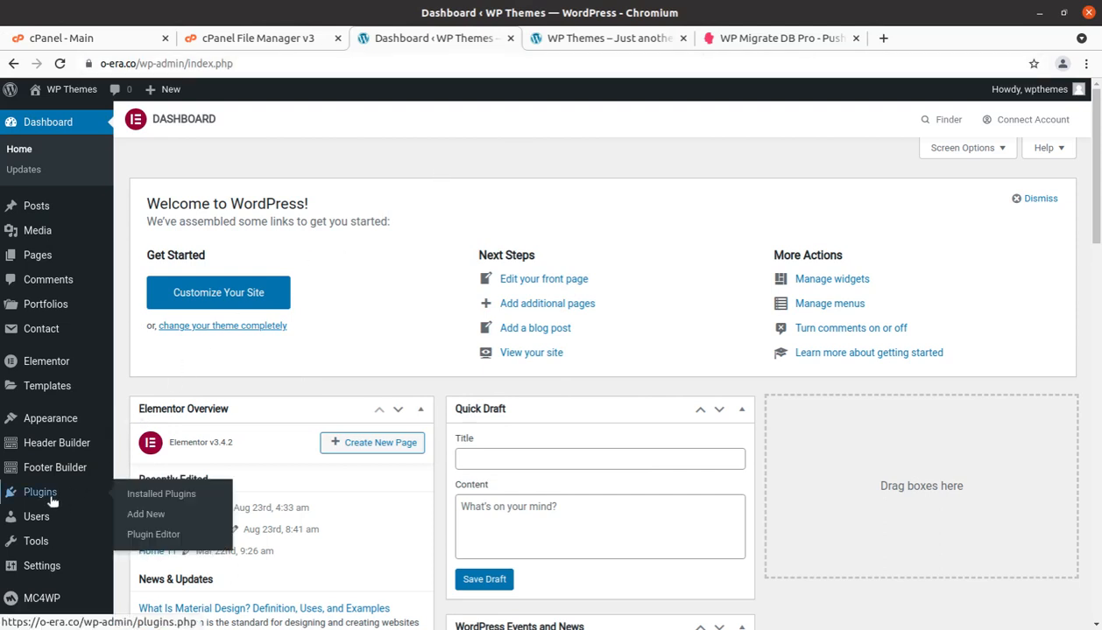
left_click(136, 518)
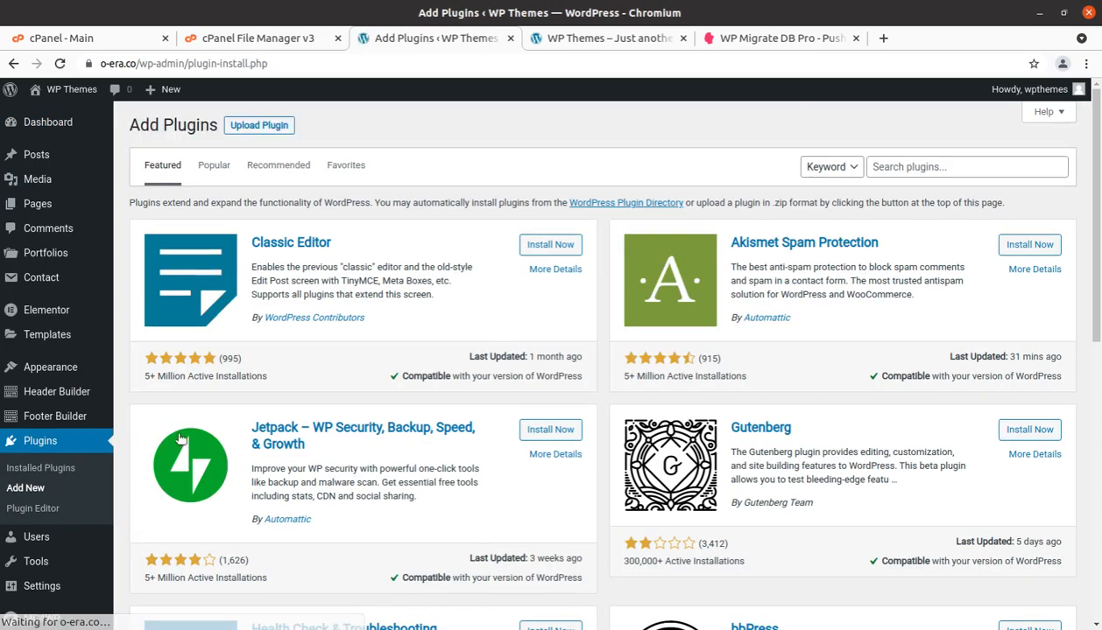
left_click(246, 125)
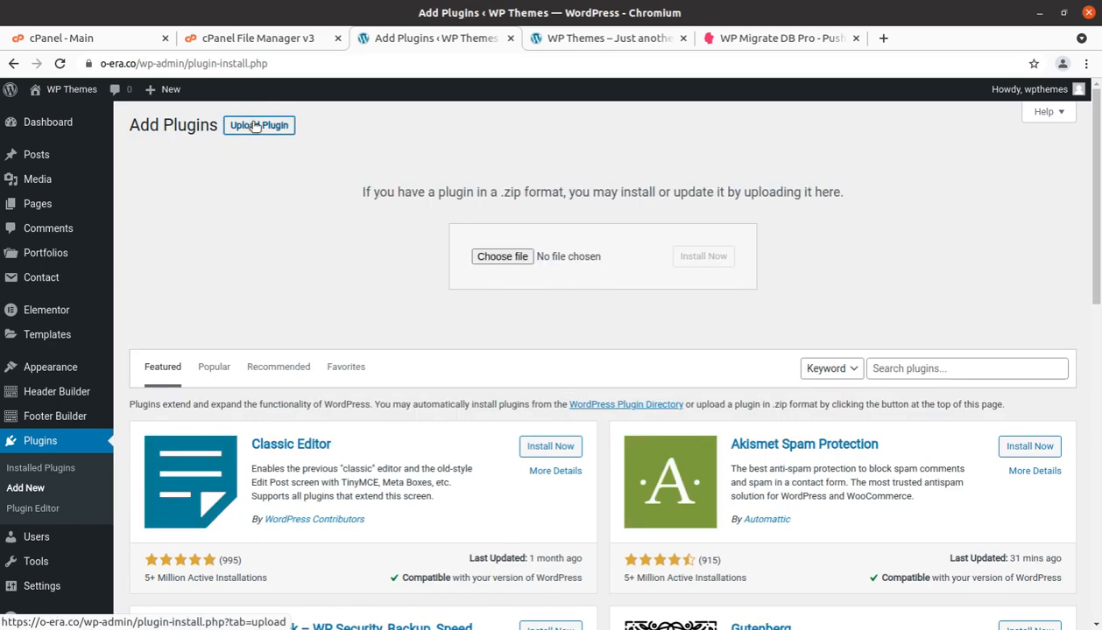
left_click(487, 255)
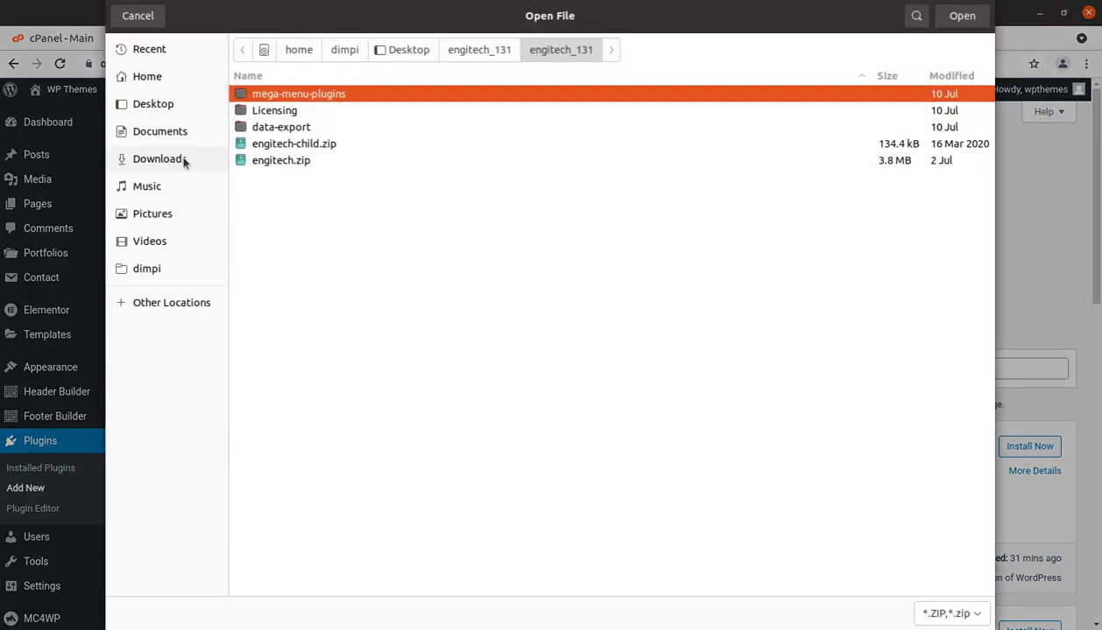
left_click(183, 160)
double_click(283, 96)
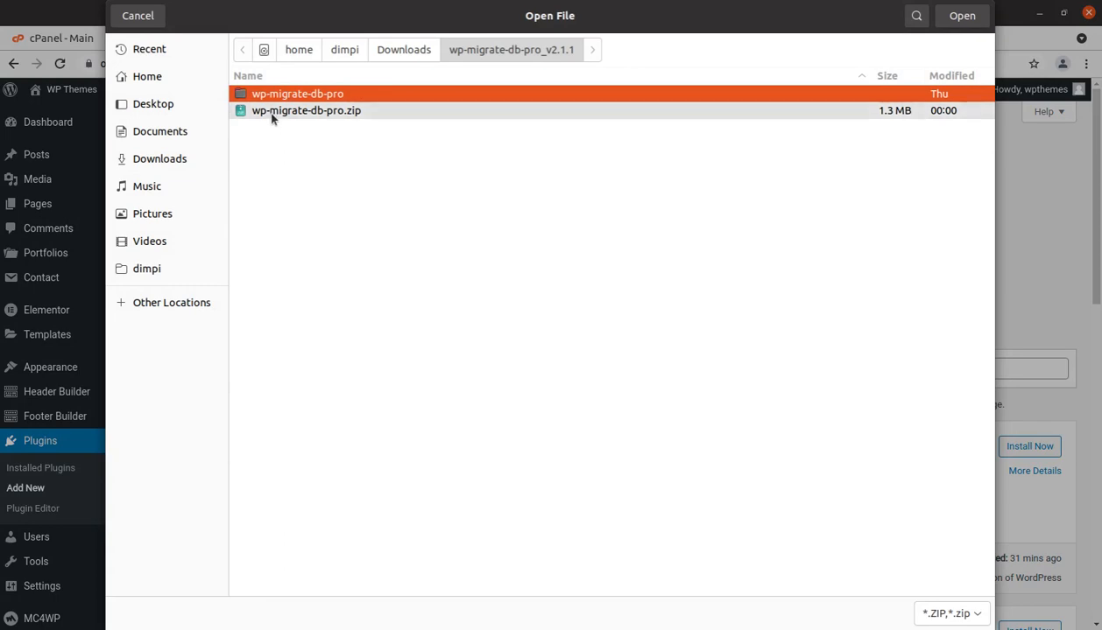
left_click(272, 112)
left_click(954, 17)
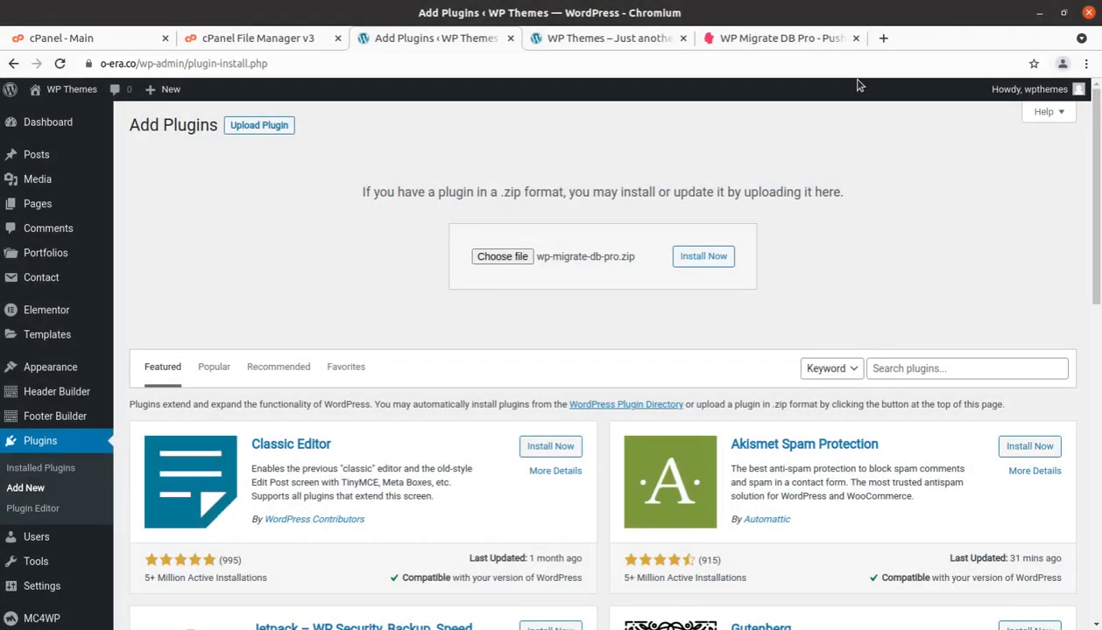
left_click(700, 257)
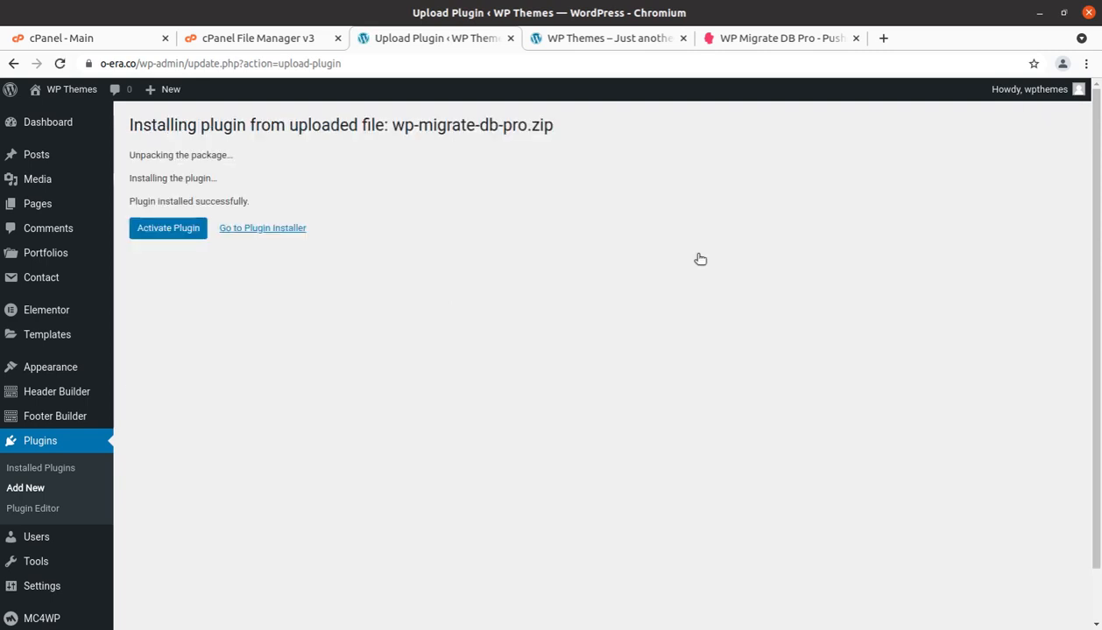
Activate the uploaded WP Migrate DB Pro plugin and open its settings from the installed plugins list.
left_click(180, 232)
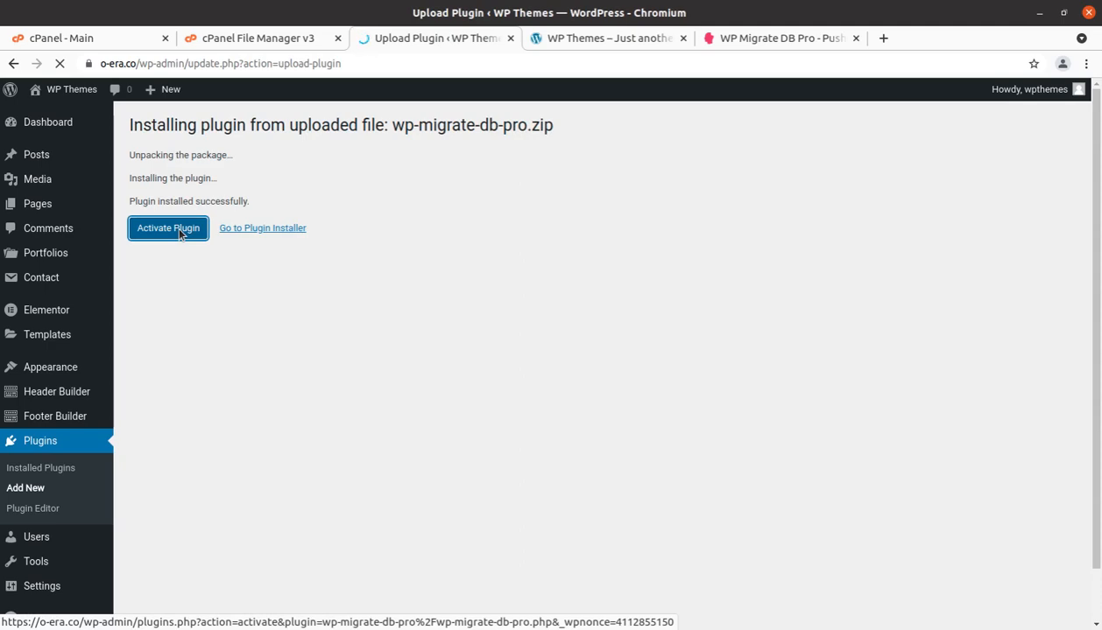
scroll(241, 353, "down", 1)
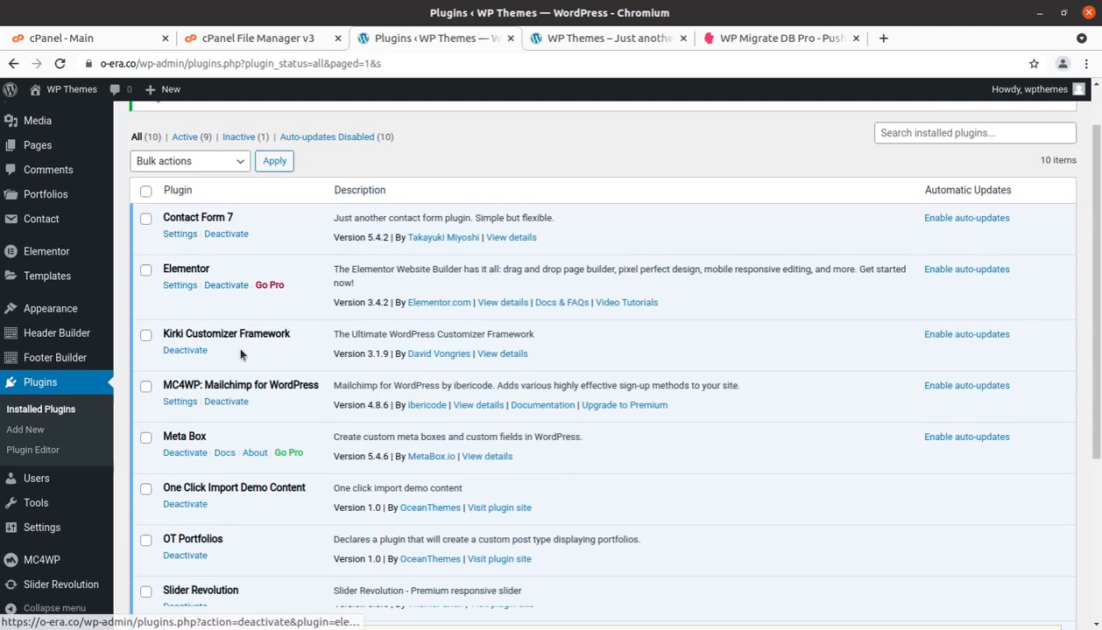
scroll(238, 363, "down", 3)
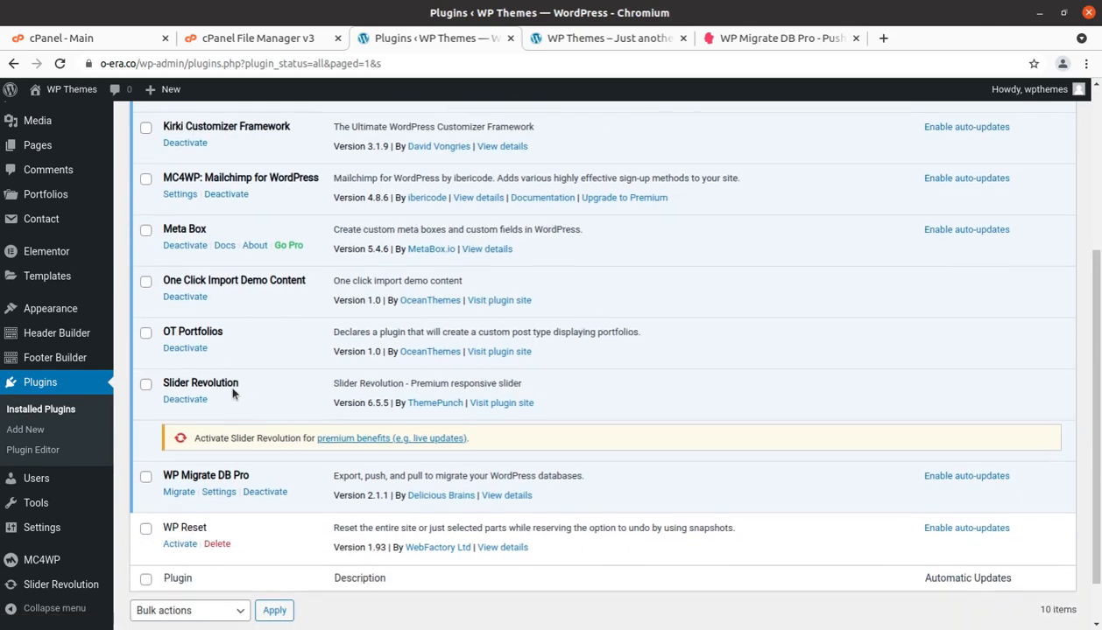
left_click(219, 493)
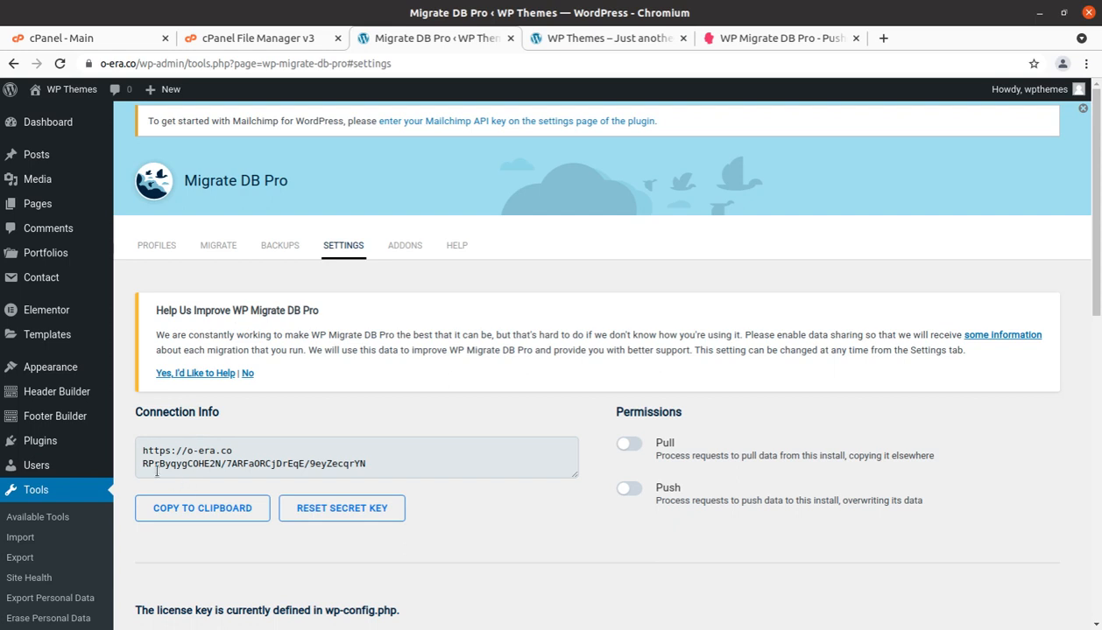
Copy the o-era.co connection info to the clipboard and enable both the Pull and Push permissions.
scroll(177, 511, "down", 3)
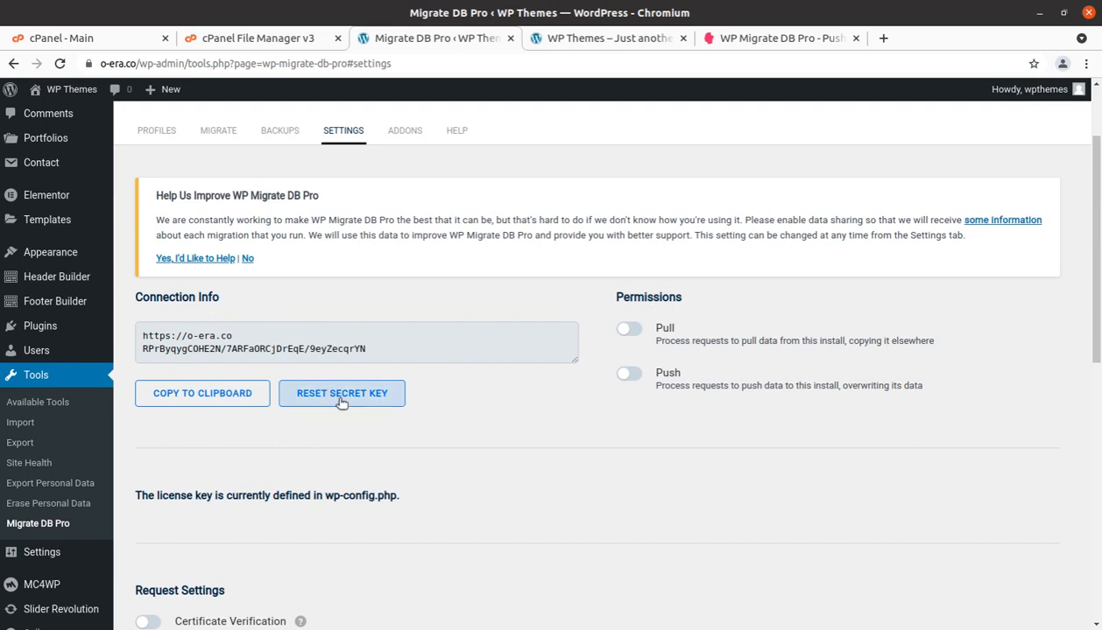
scroll(237, 416, "down", 2)
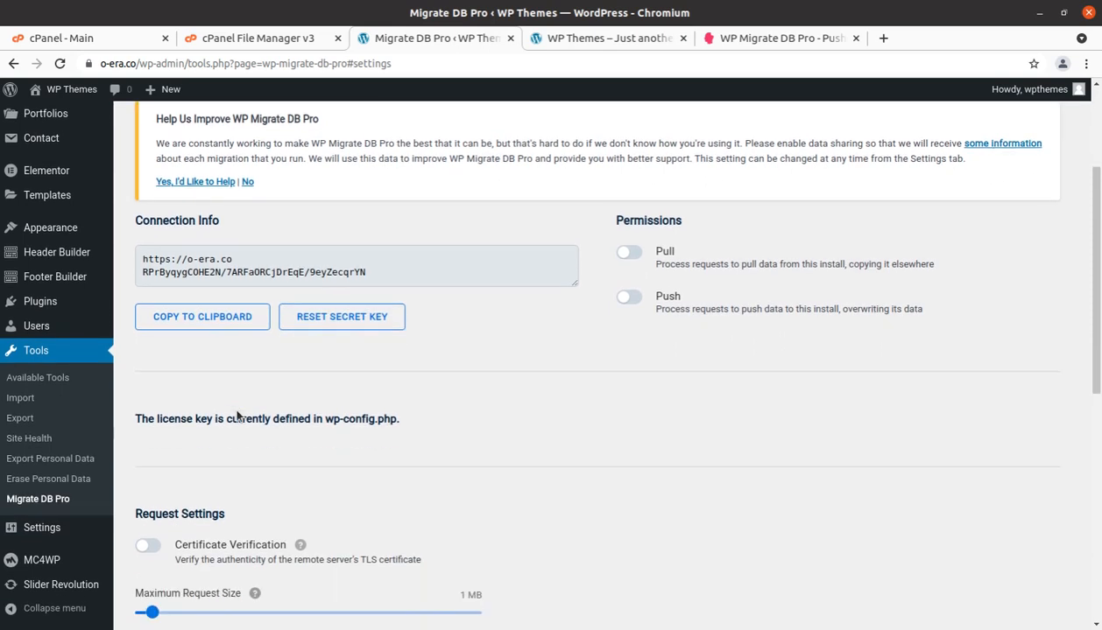
left_click(215, 324)
left_click(630, 254)
left_click(631, 297)
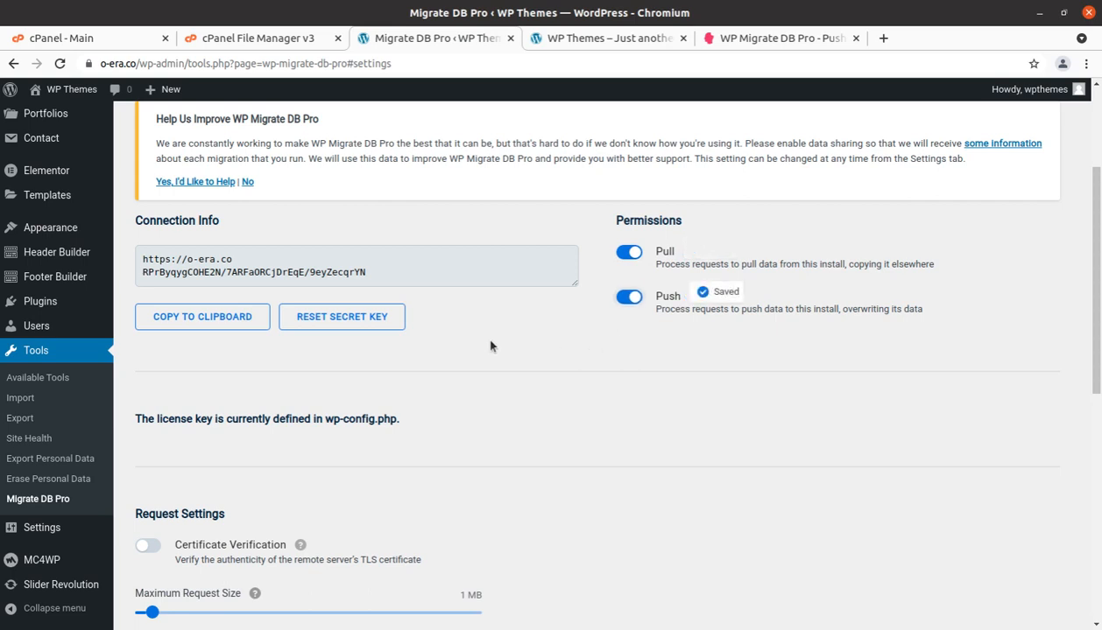
Enable Securely Share Data and Beta Version Updates in the plugin's advanced settings.
scroll(484, 342, "down", 4)
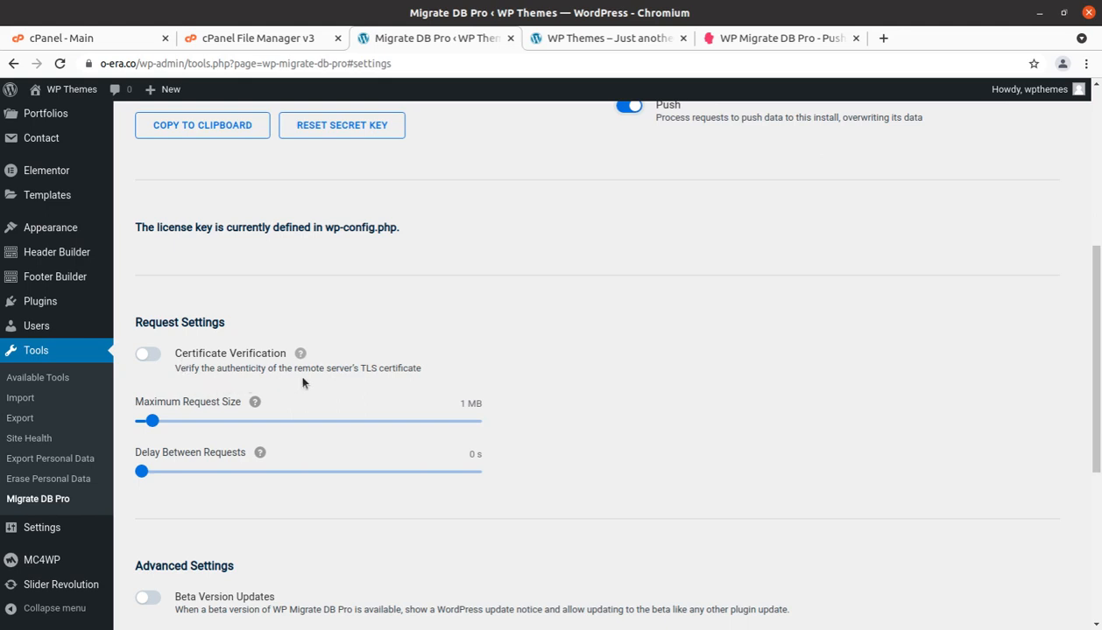
scroll(302, 381, "down", 3)
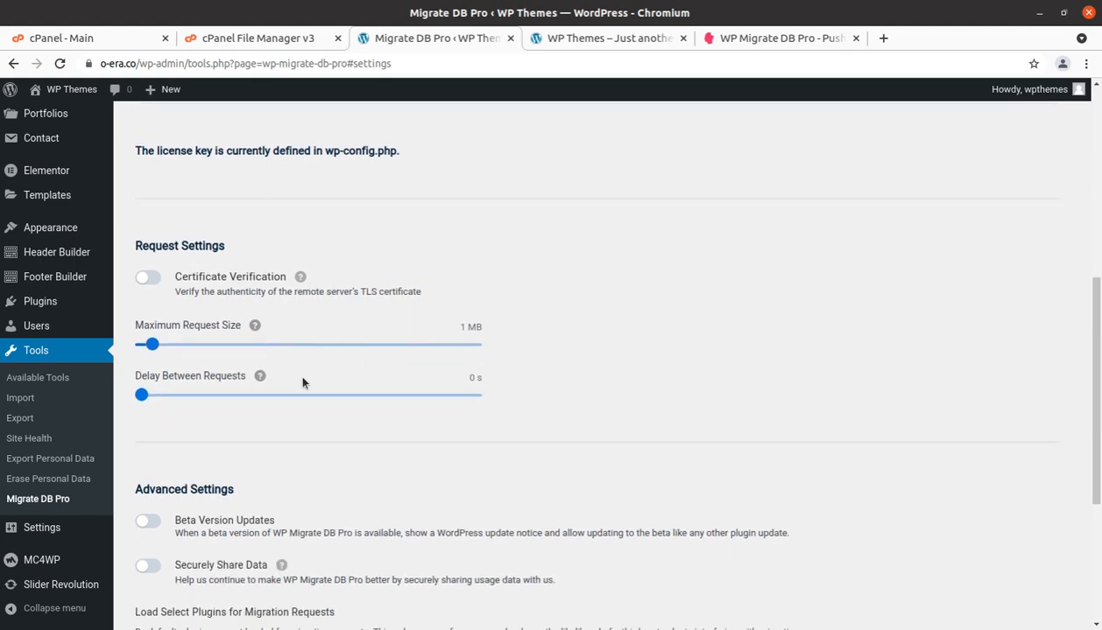
scroll(161, 462, "down", 3)
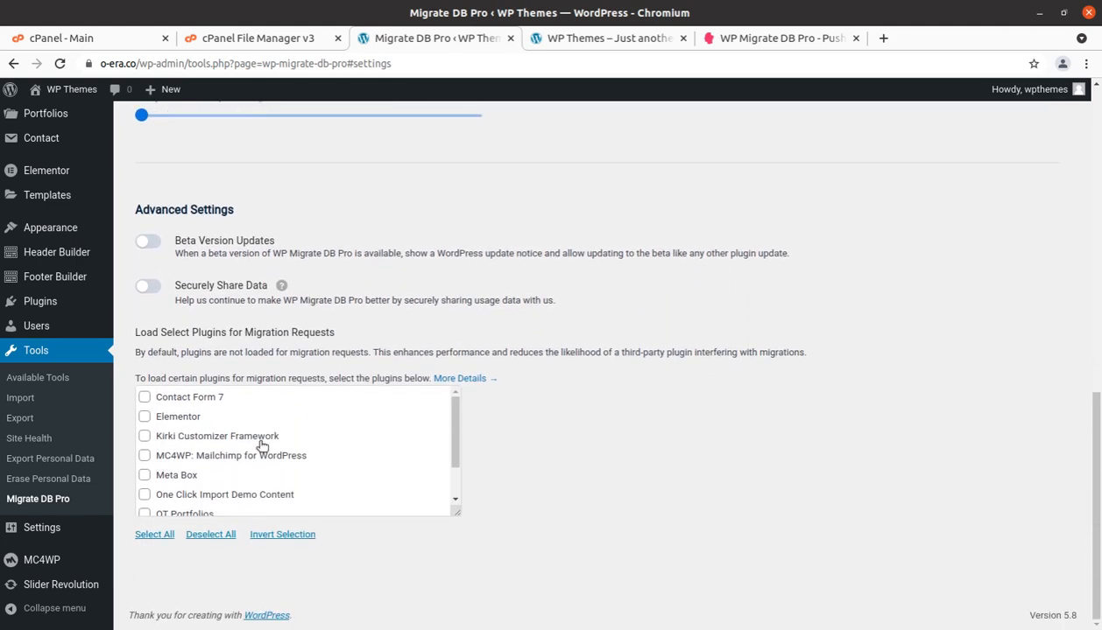
scroll(262, 446, "down", 2)
scroll(261, 446, "up", 2)
scroll(261, 445, "up", 2)
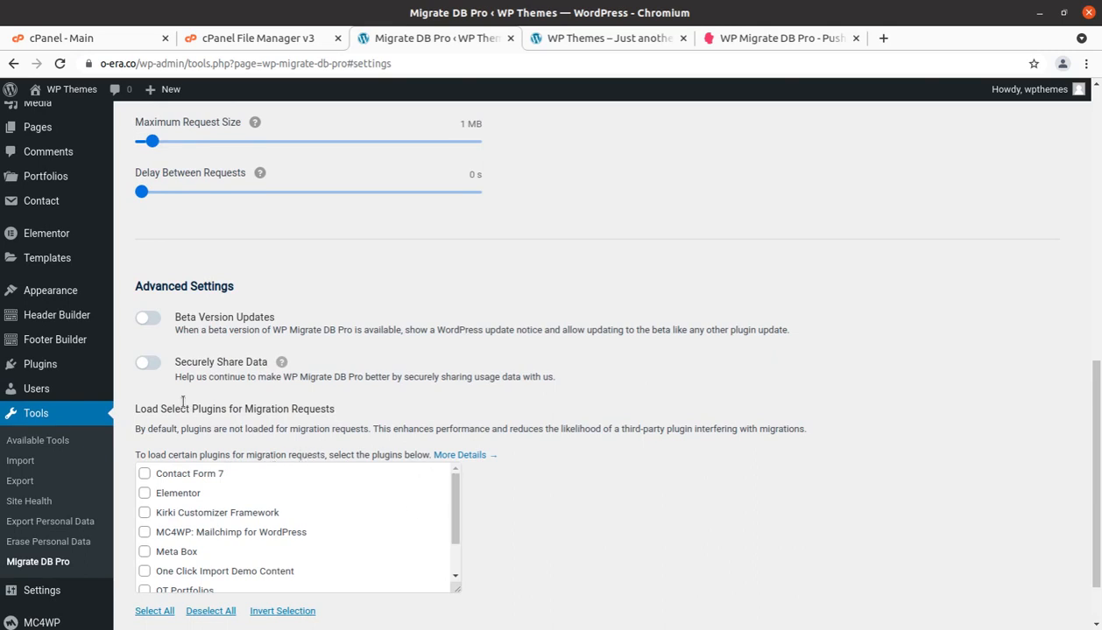
left_click(157, 365)
left_click(160, 320)
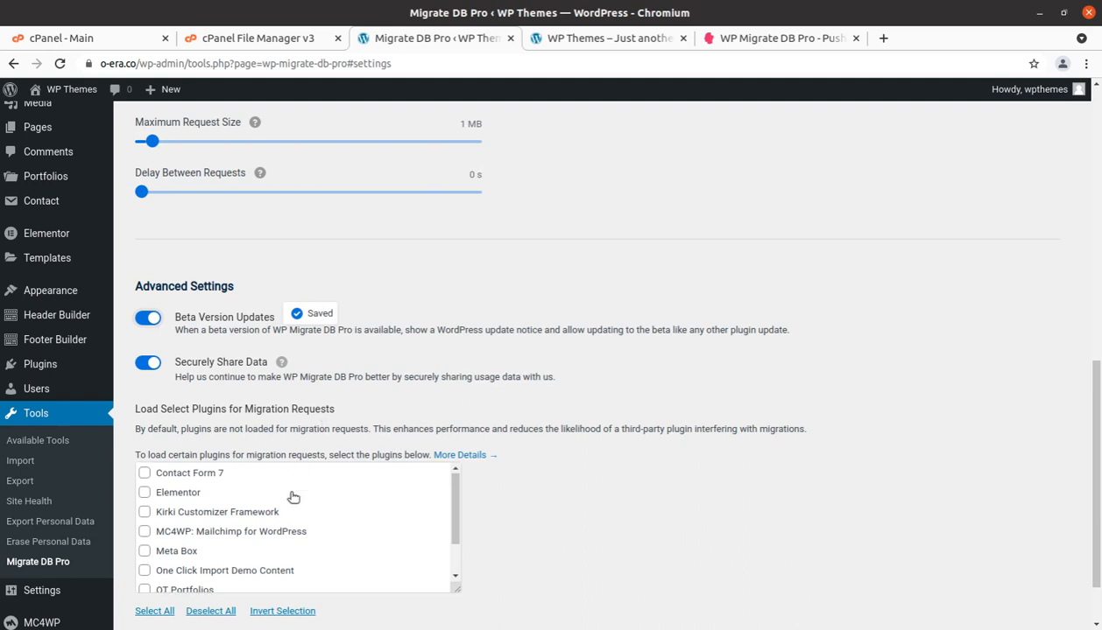
Select all listed plugins, from Contact Form 7 through WP Reset, to load for migration requests.
scroll(293, 494, "down", 2)
scroll(291, 497, "up", 2)
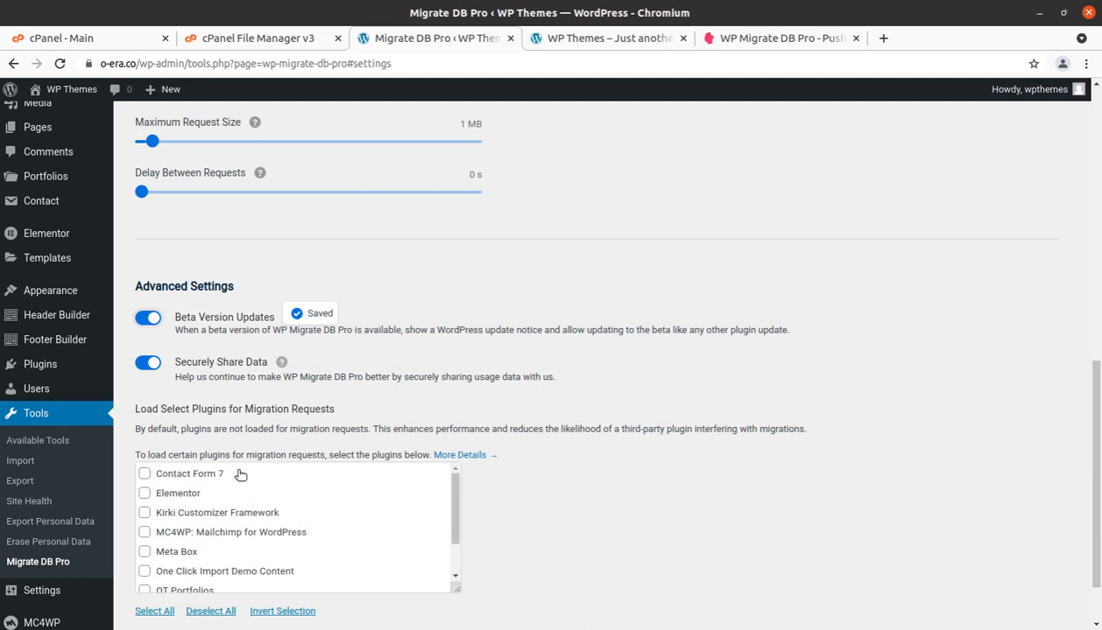
left_click(144, 473)
left_click(145, 493)
left_click(145, 512)
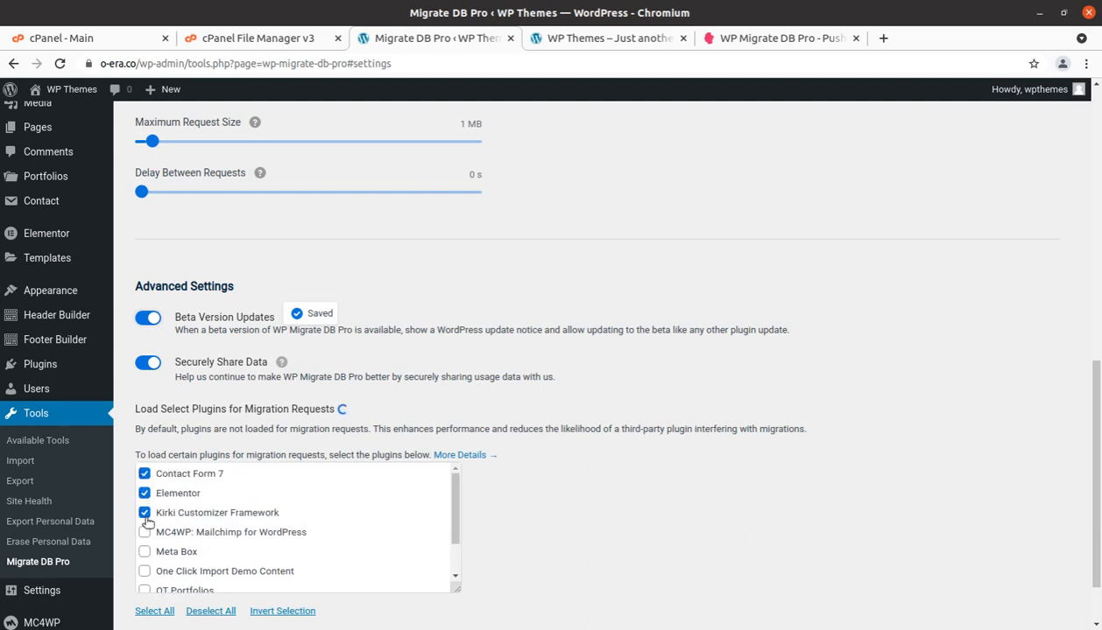
left_click(144, 531)
left_click(144, 551)
left_click(144, 571)
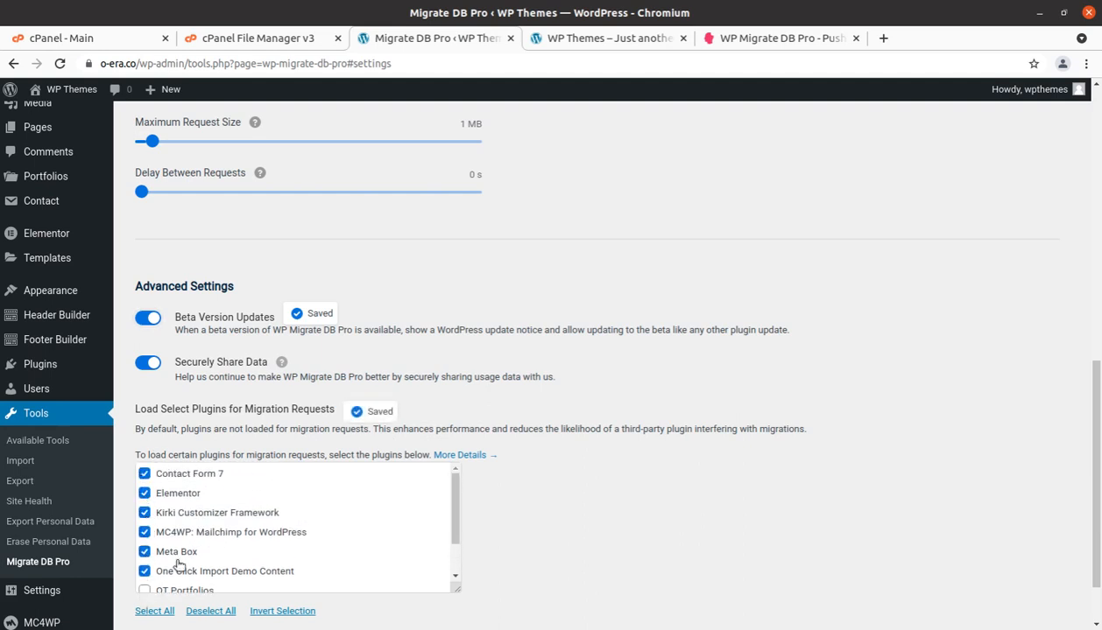
scroll(176, 561, "down", 1)
left_click(144, 542)
left_click(145, 561)
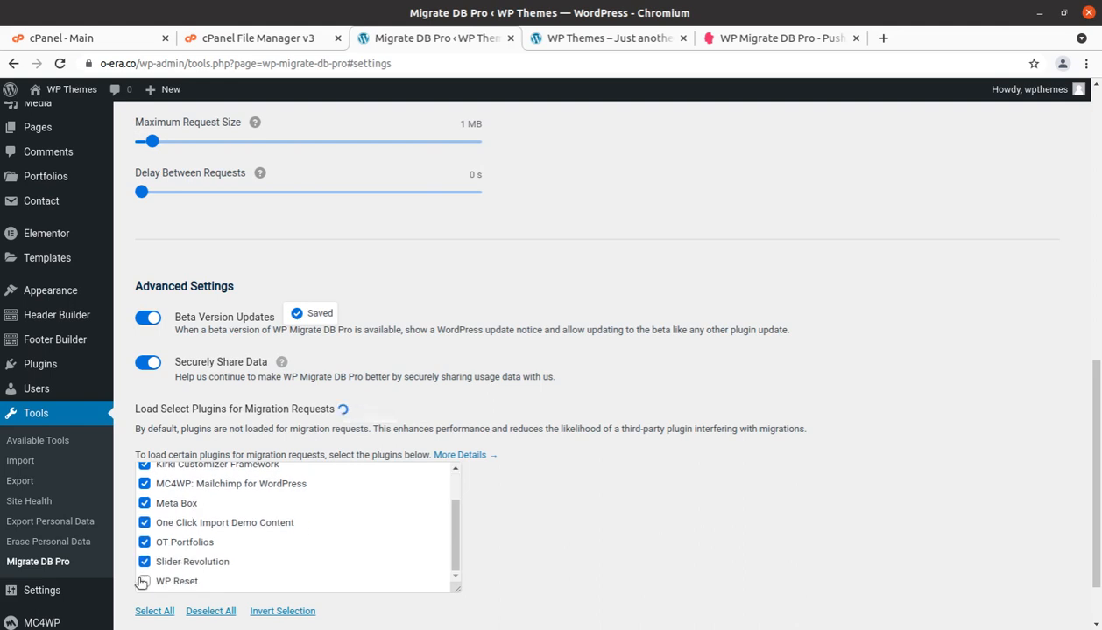
left_click(144, 582)
scroll(202, 553, "down", 1)
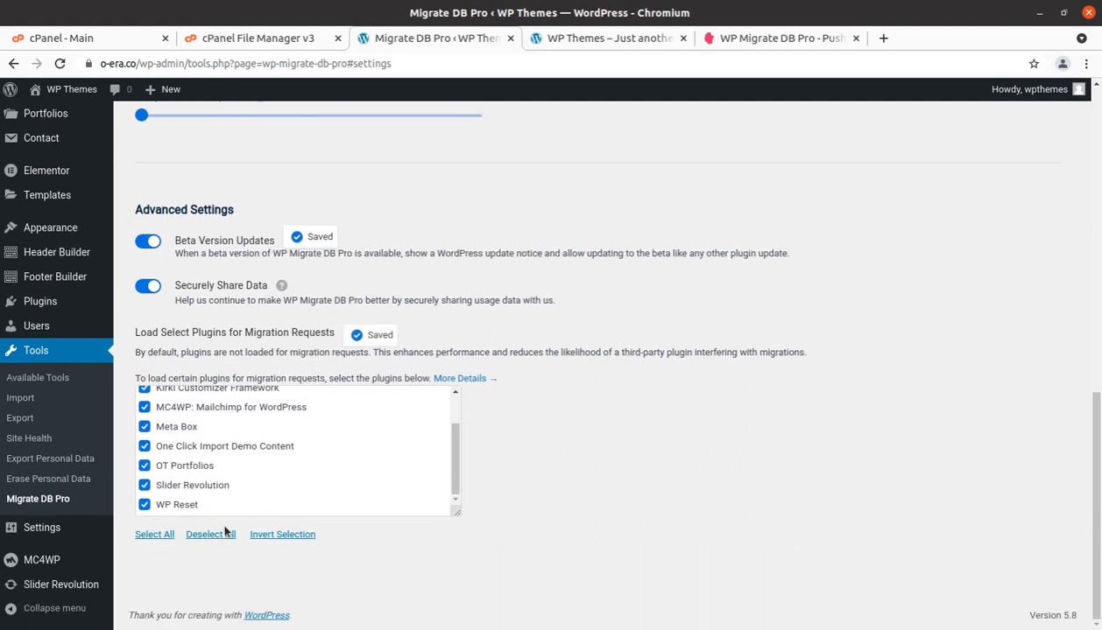
left_click(171, 534)
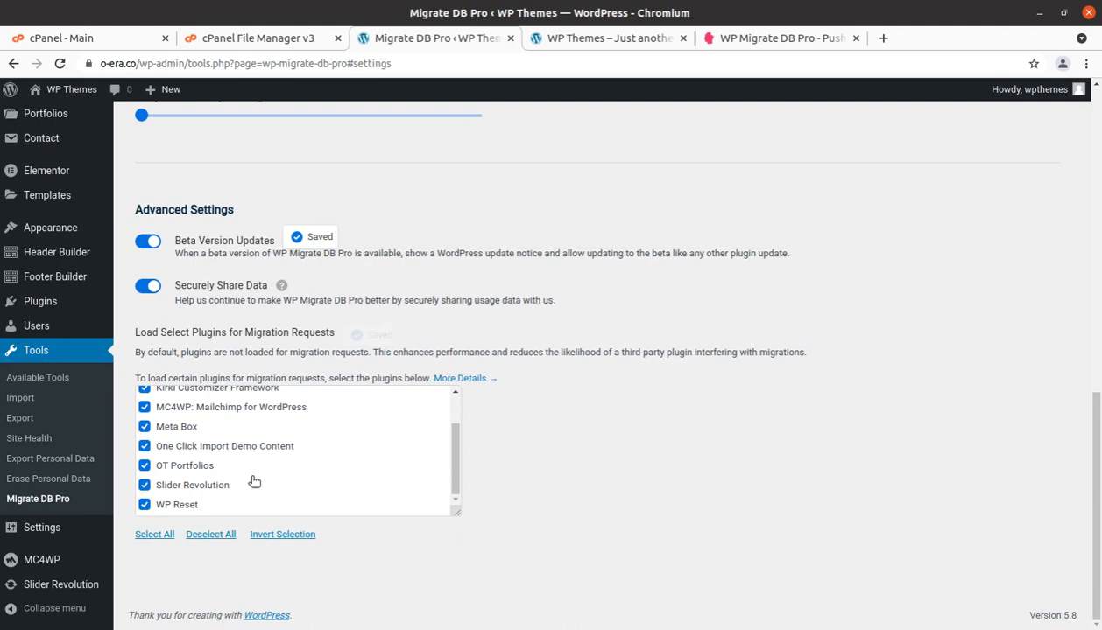
Recheck the connection info and permissions in the settings, and open Migrate DB Pro's migration profiles page.
scroll(396, 468, "up", 5)
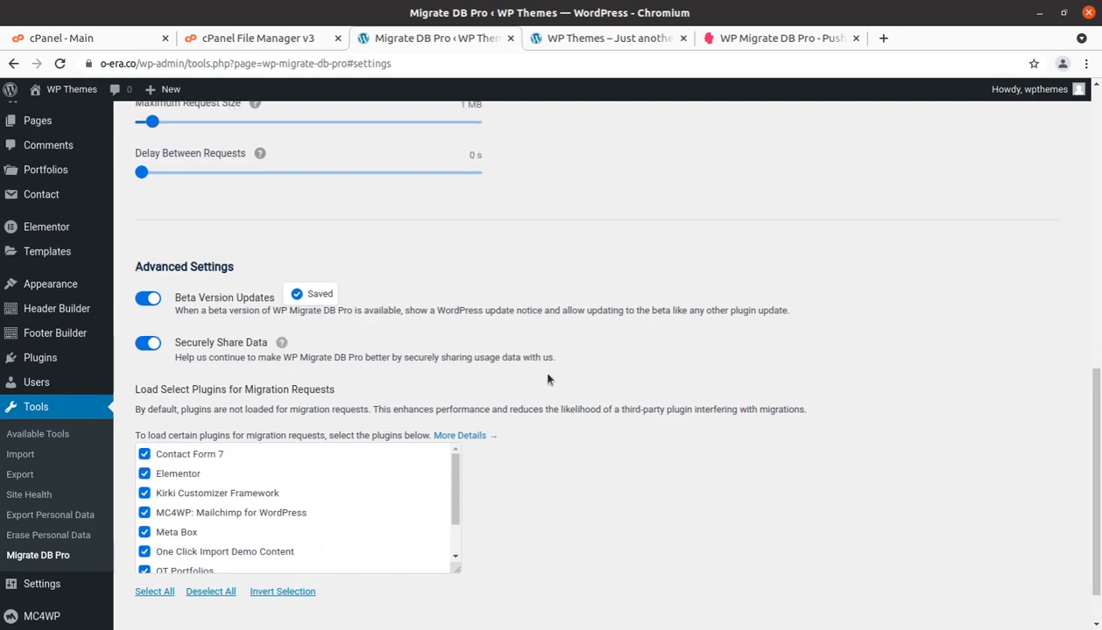
scroll(548, 378, "up", 2)
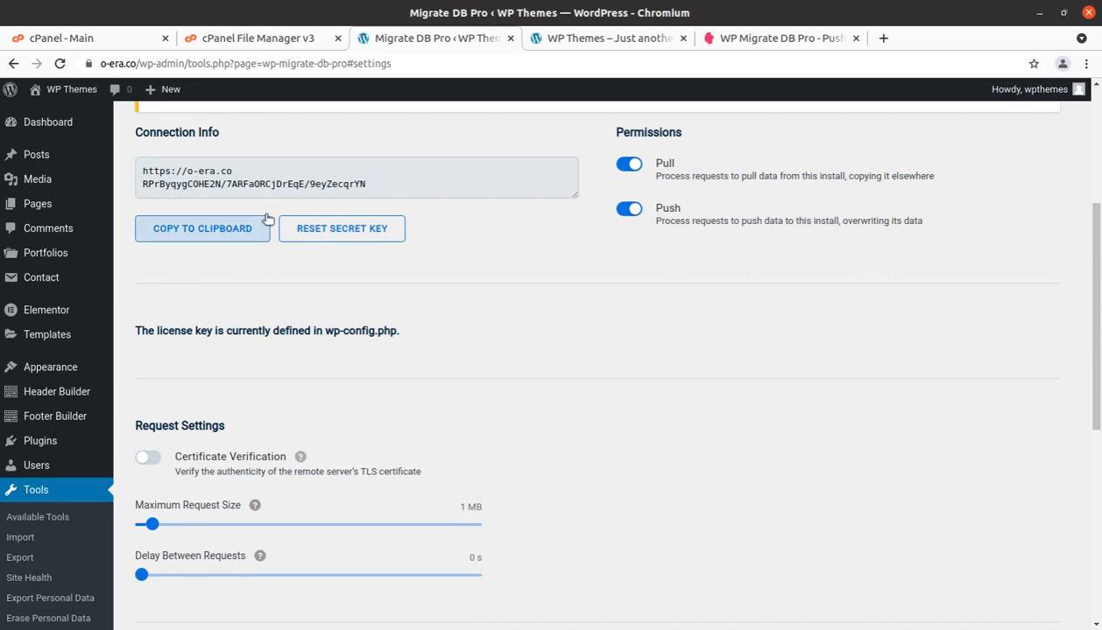
scroll(318, 244, "up", 1)
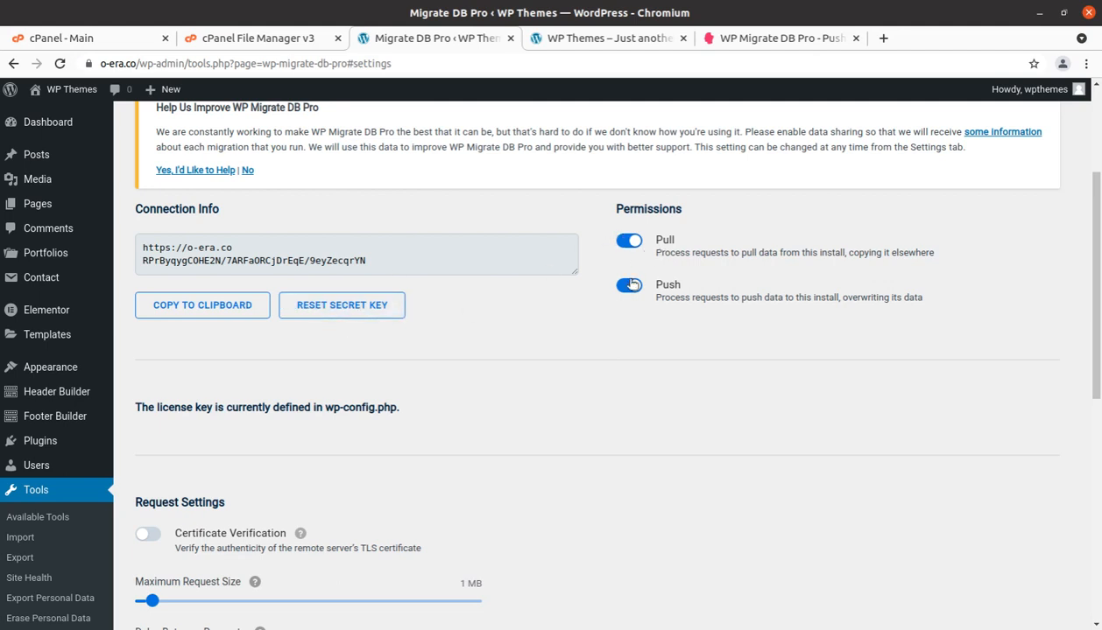
scroll(538, 353, "up", 2)
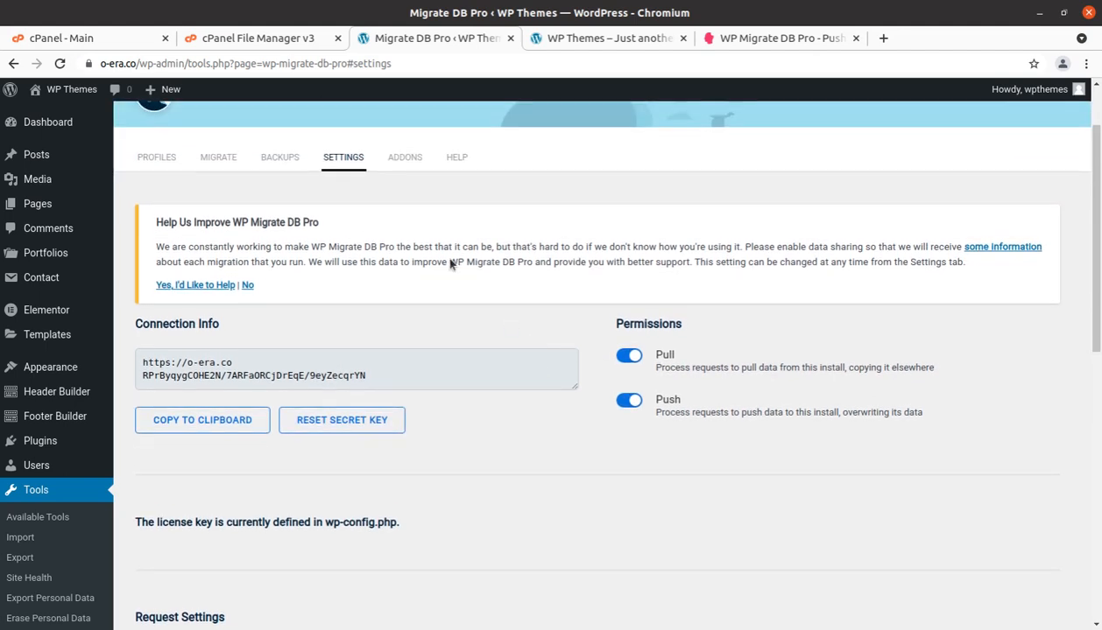
left_click(154, 165)
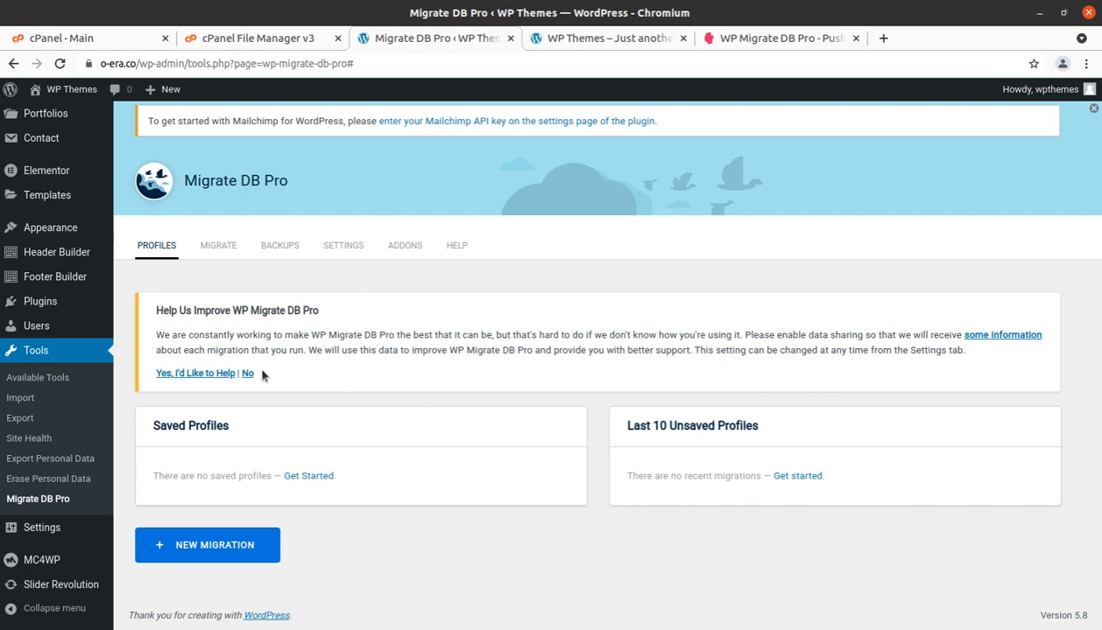
Review the available migration actions and start setting up a new database backup for o-era.co.
left_click(219, 247)
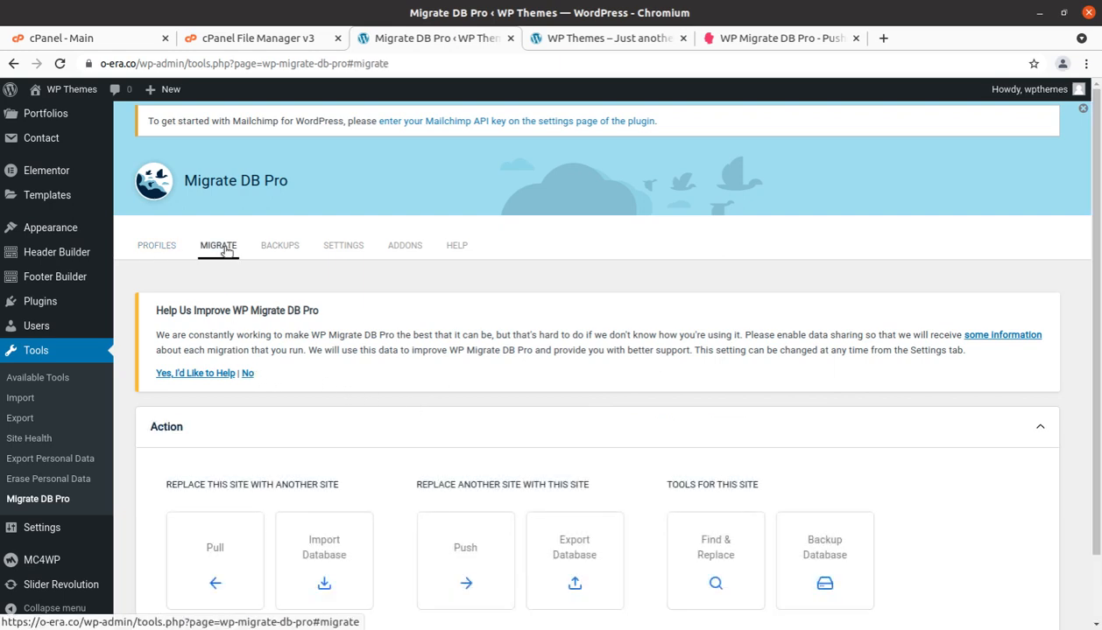
scroll(399, 400, "down", 2)
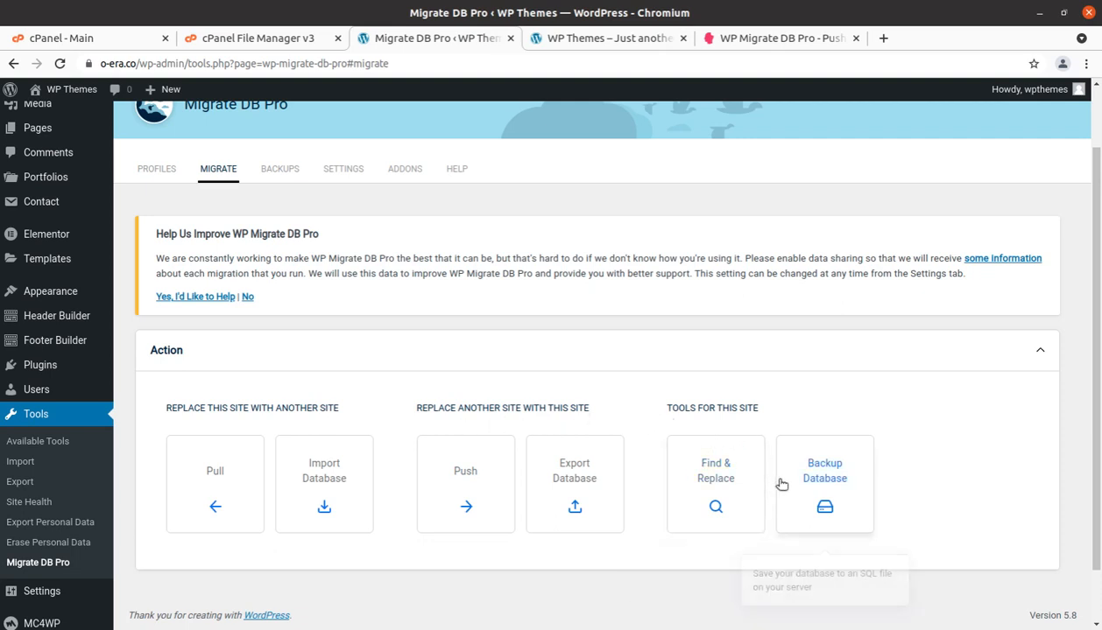
scroll(300, 477, "down", 2)
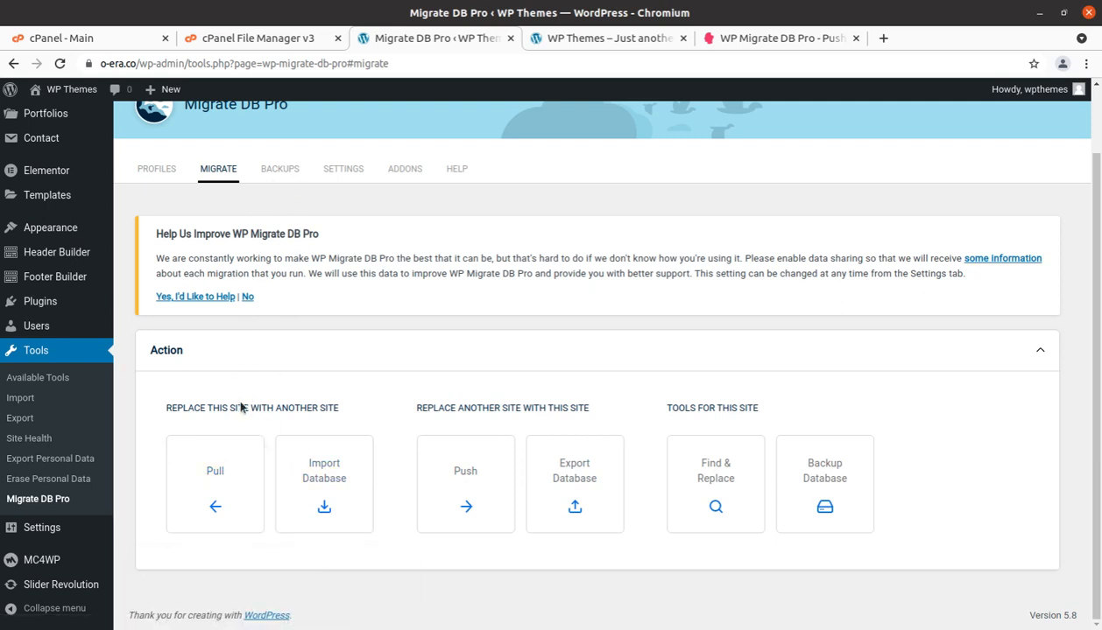
left_click(282, 170)
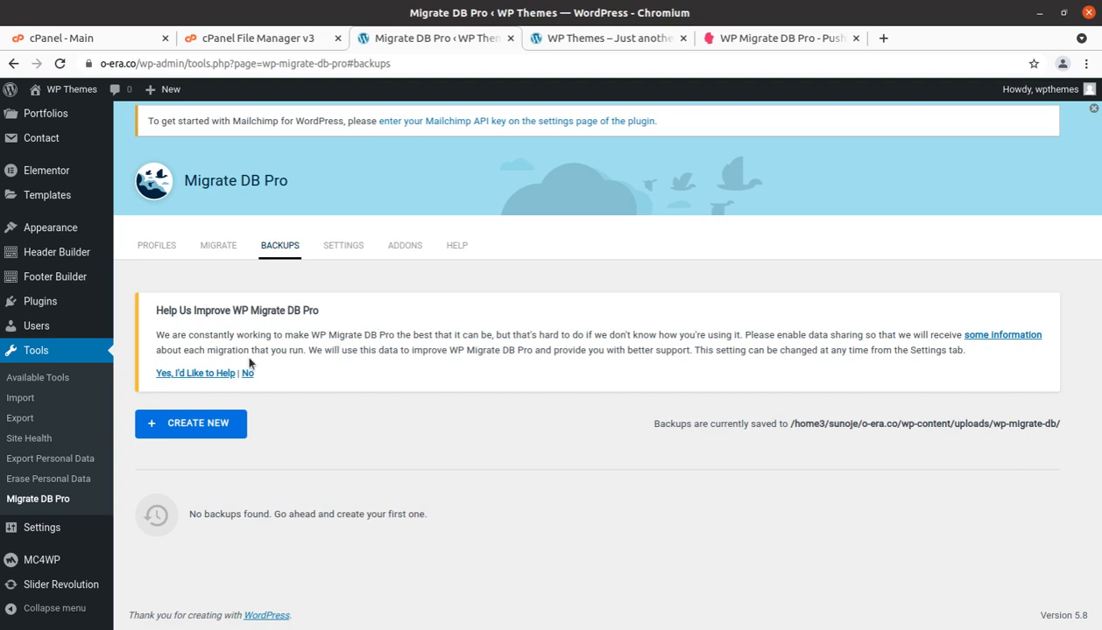
left_click(176, 424)
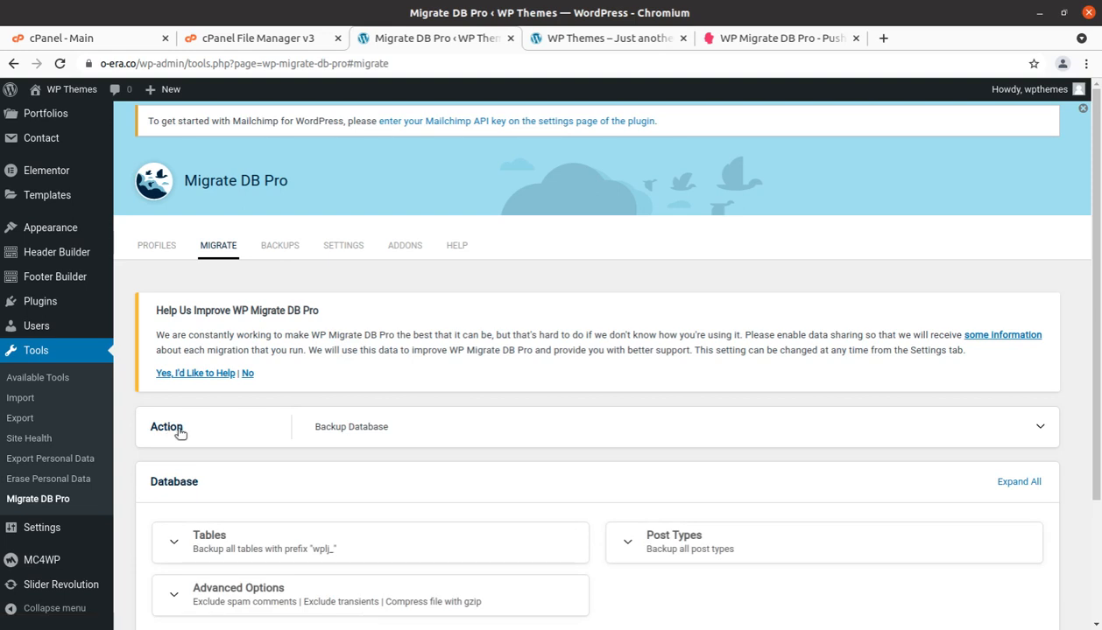
scroll(179, 432, "down", 3)
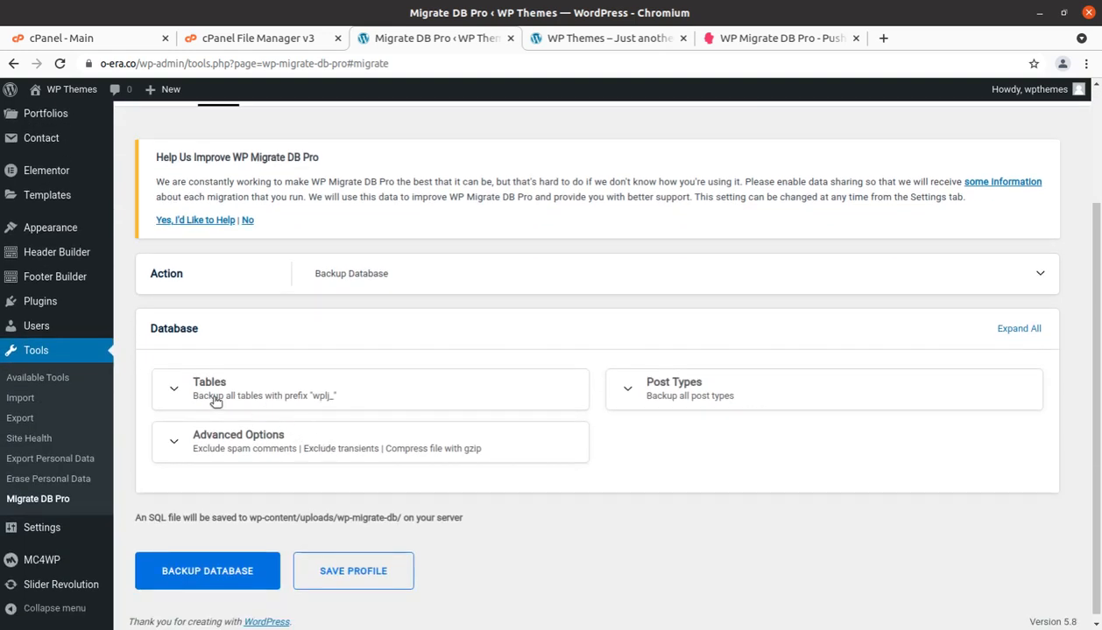
Switch the backup to selected tables only and look through the table list from wplj_commentmeta to wplj_users.
left_click(214, 400)
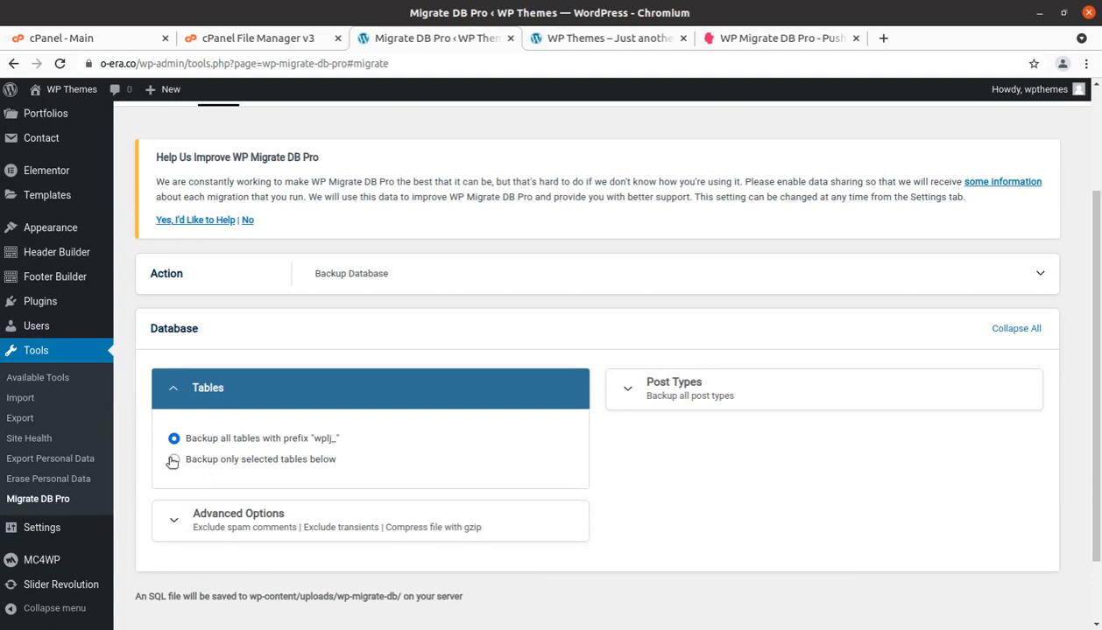
left_click(173, 461)
scroll(321, 457, "down", 2)
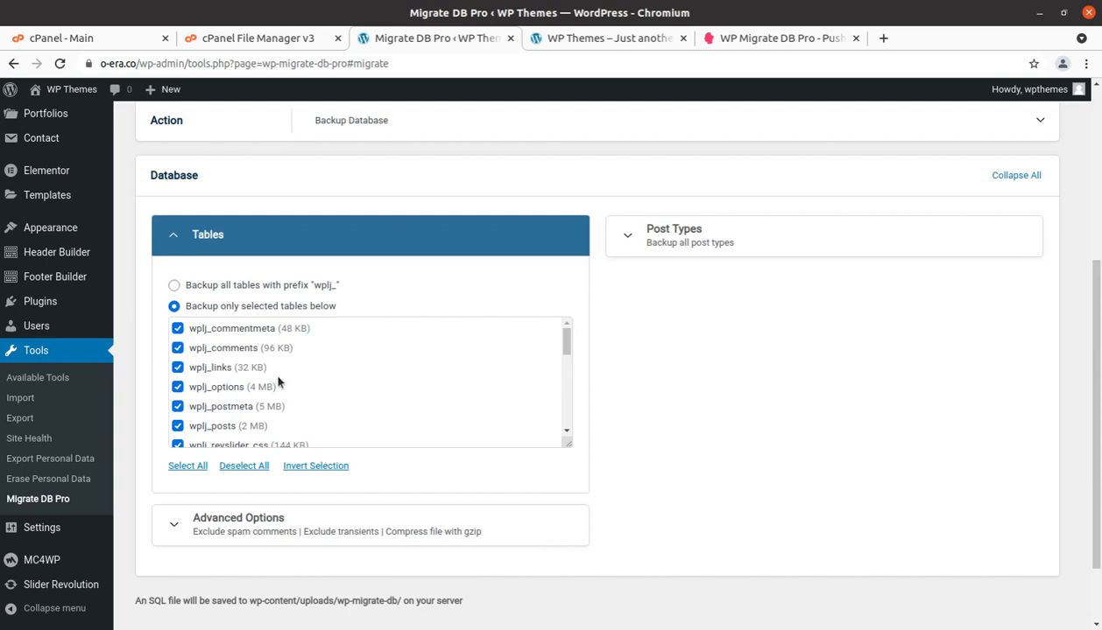
scroll(278, 381, "down", 5)
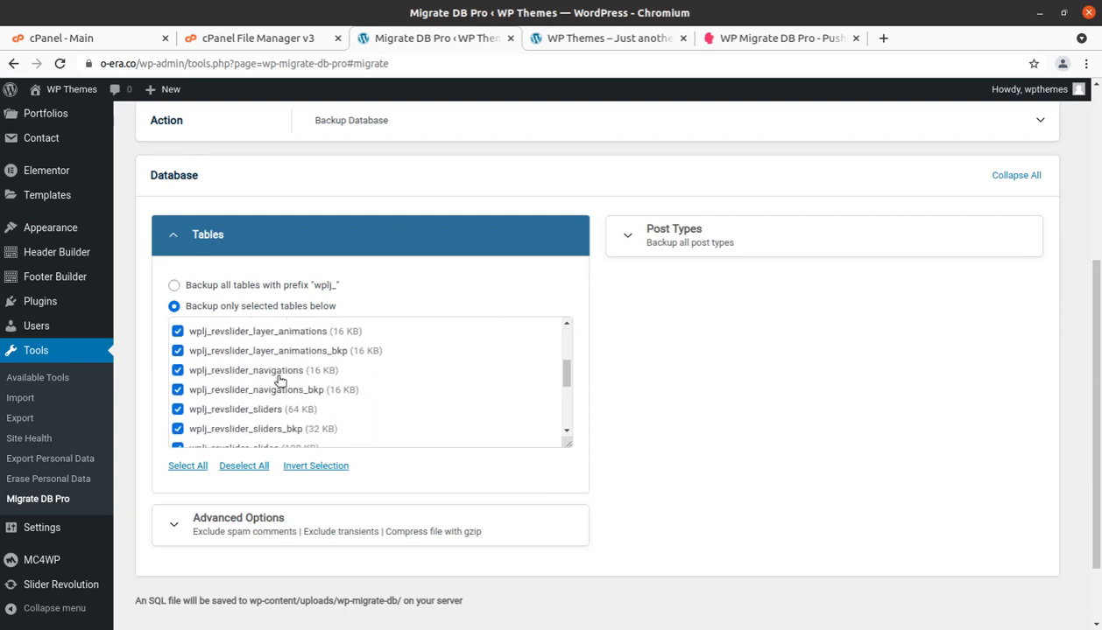
scroll(278, 380, "up", 5)
scroll(278, 381, "down", 7)
scroll(278, 381, "down", 1)
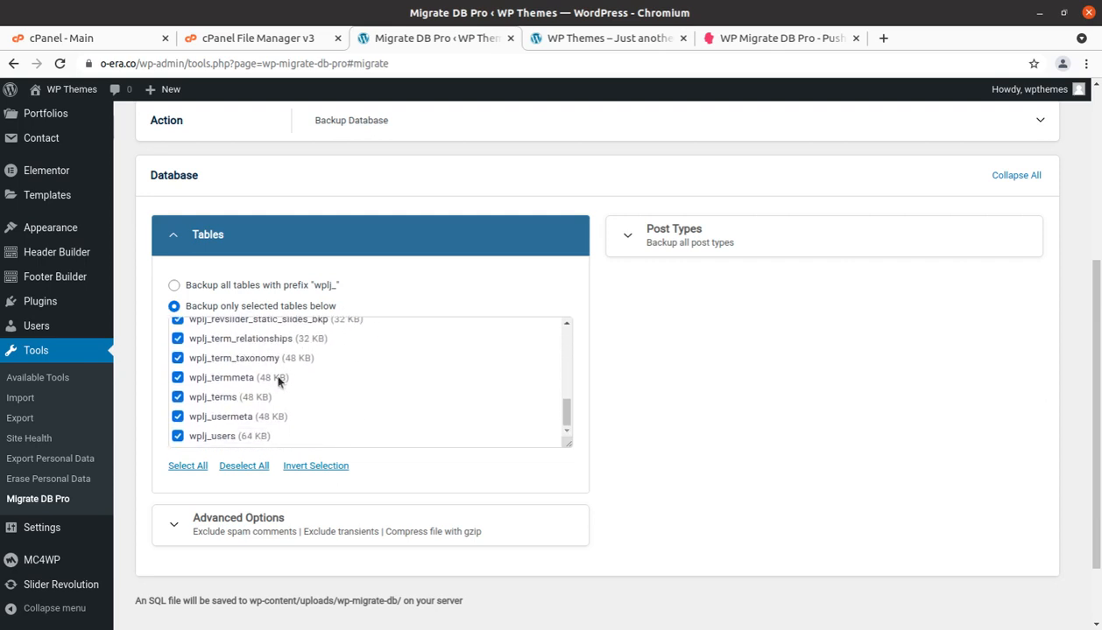
Examine the backup's advanced options for spam comments, transients and gzip compression, and reopen the table selection.
left_click(202, 528)
scroll(277, 504, "down", 2)
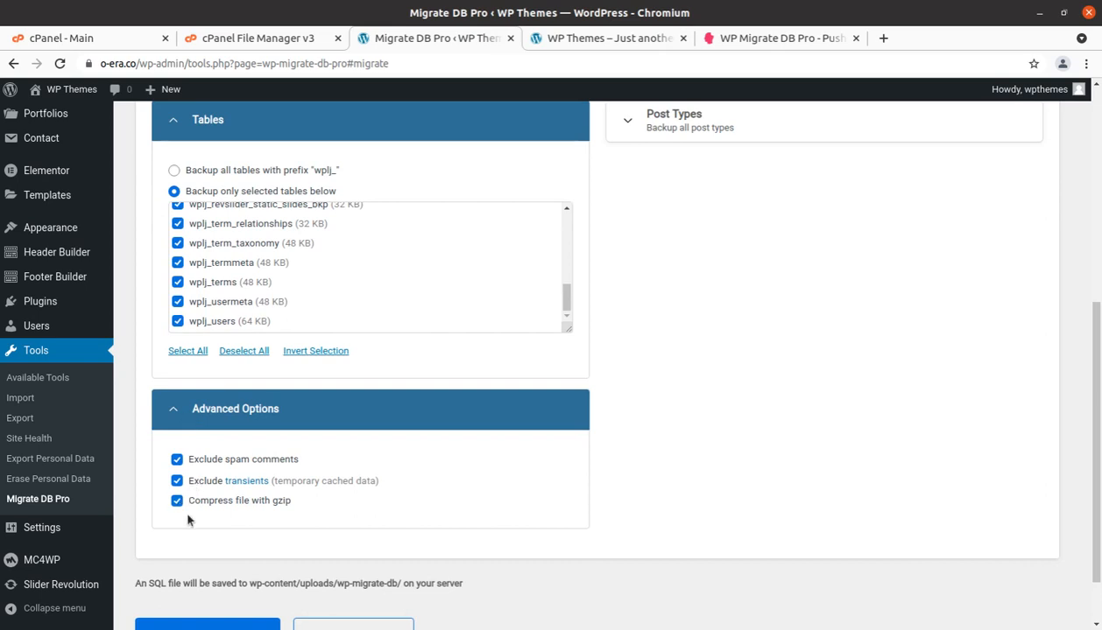
scroll(189, 517, "up", 2)
scroll(189, 518, "up", 3)
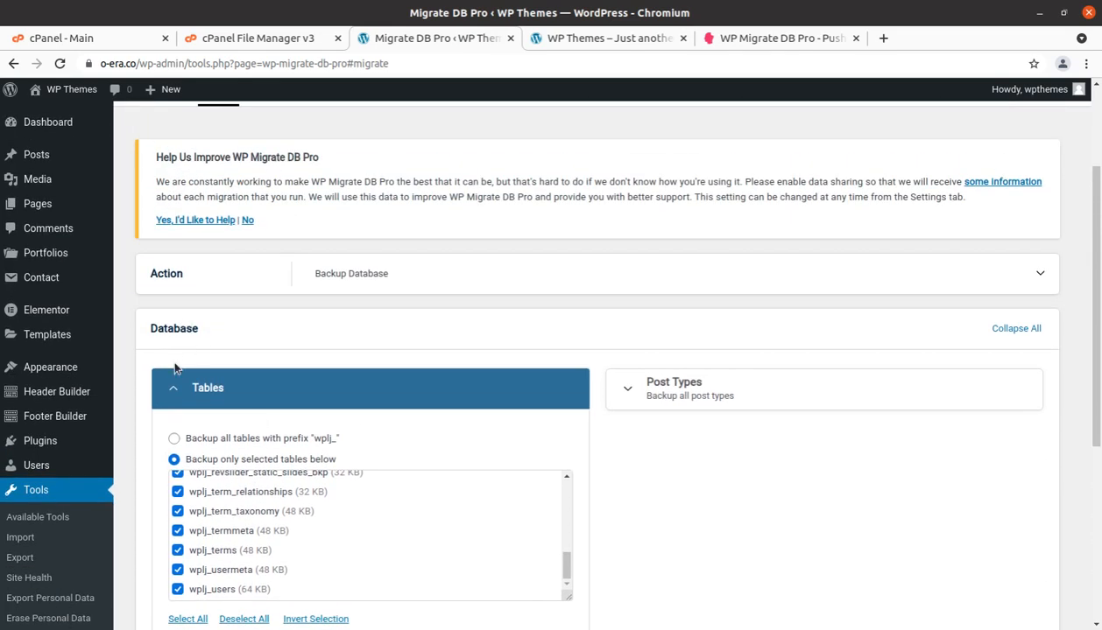
left_click(202, 341)
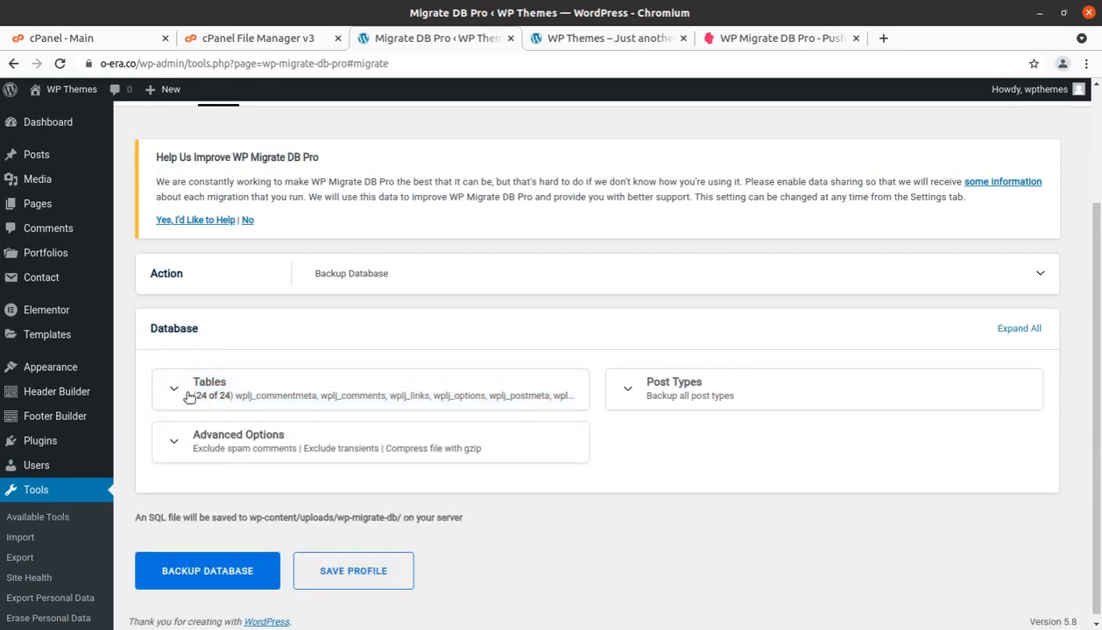
left_click(194, 391)
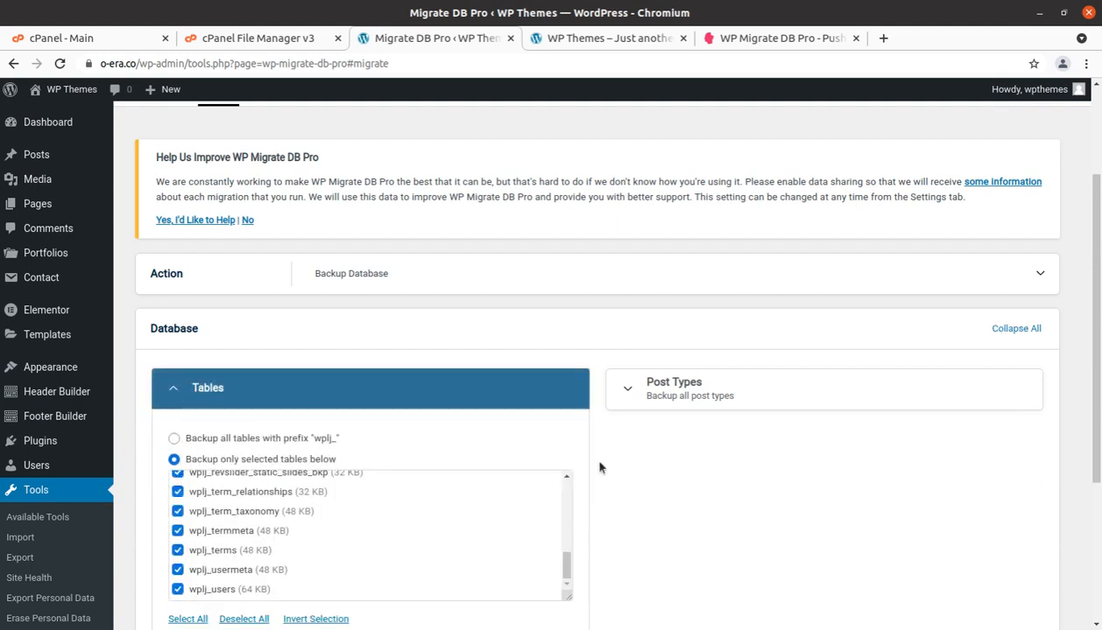
Try limiting the backup to selected post types, look through the list, and return to backing up all post types.
left_click(664, 390)
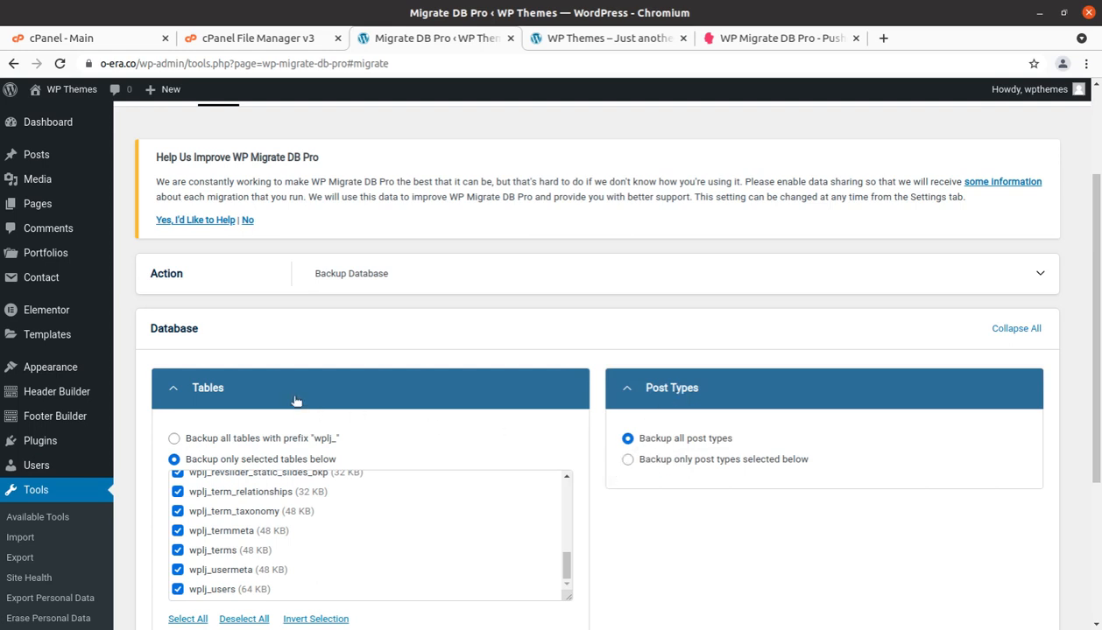
left_click(634, 460)
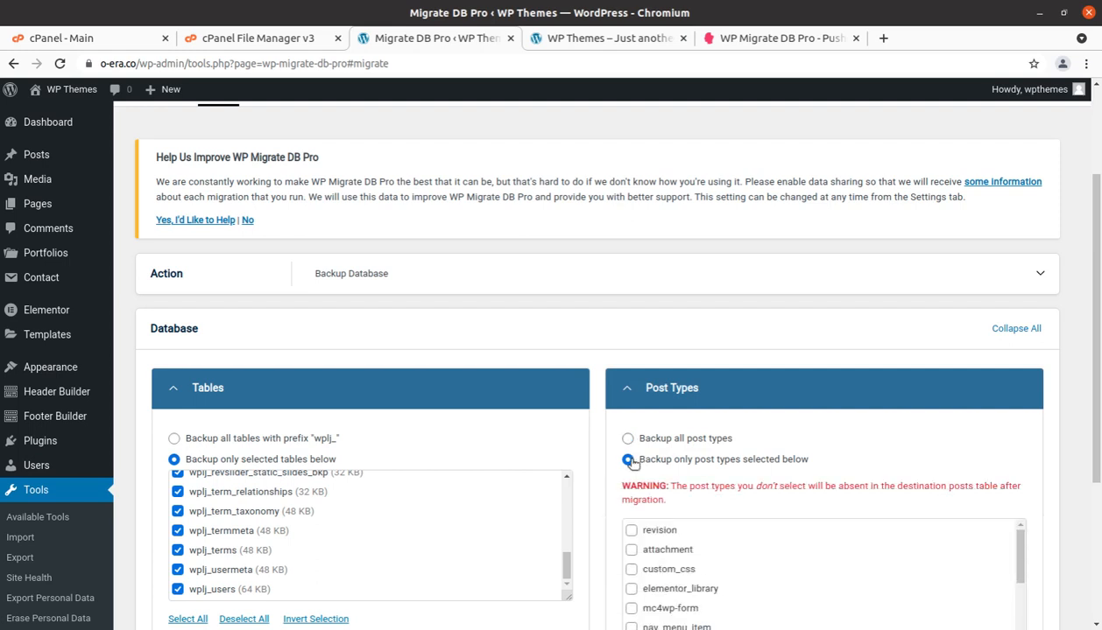
scroll(735, 568, "down", 3)
scroll(732, 562, "up", 3)
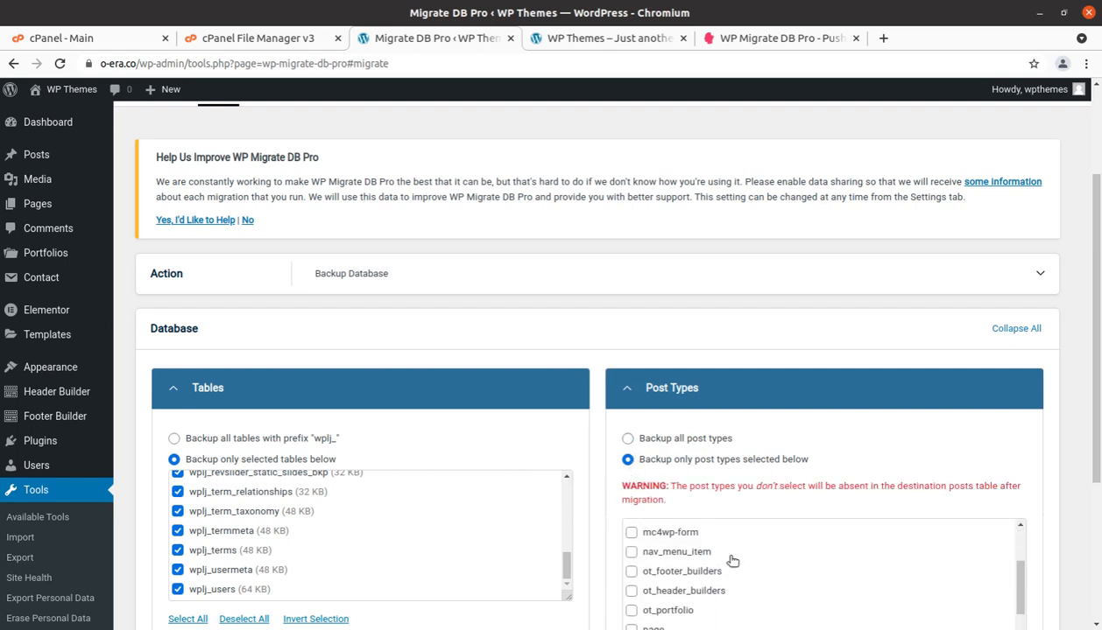
left_click(627, 439)
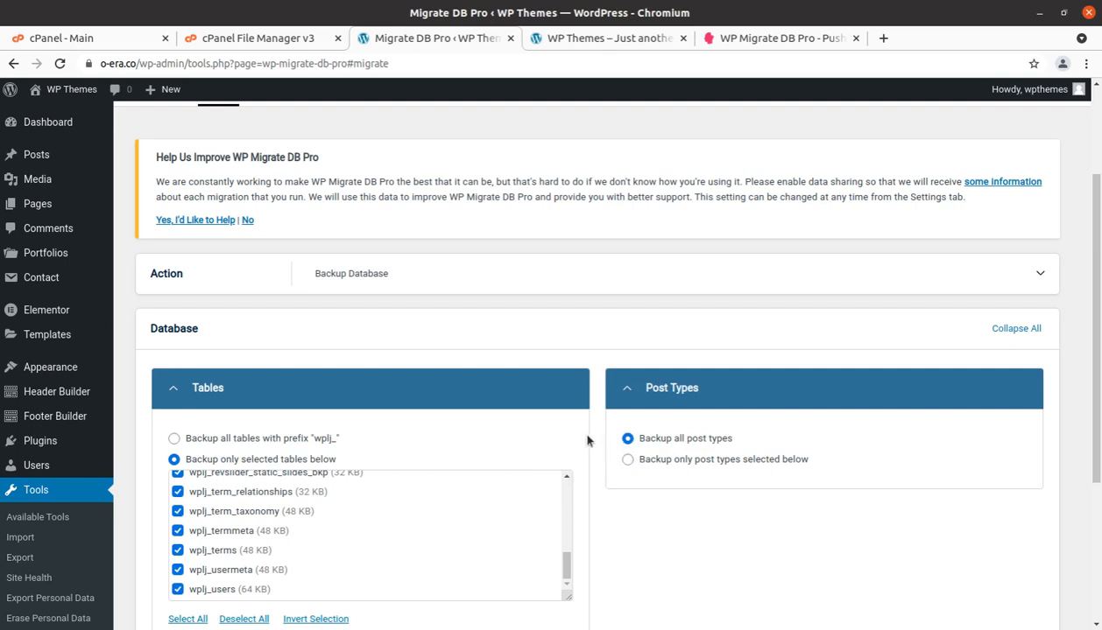
Set the database backup to include all tables with the prefix "wplj_".
scroll(627, 510, "down", 2)
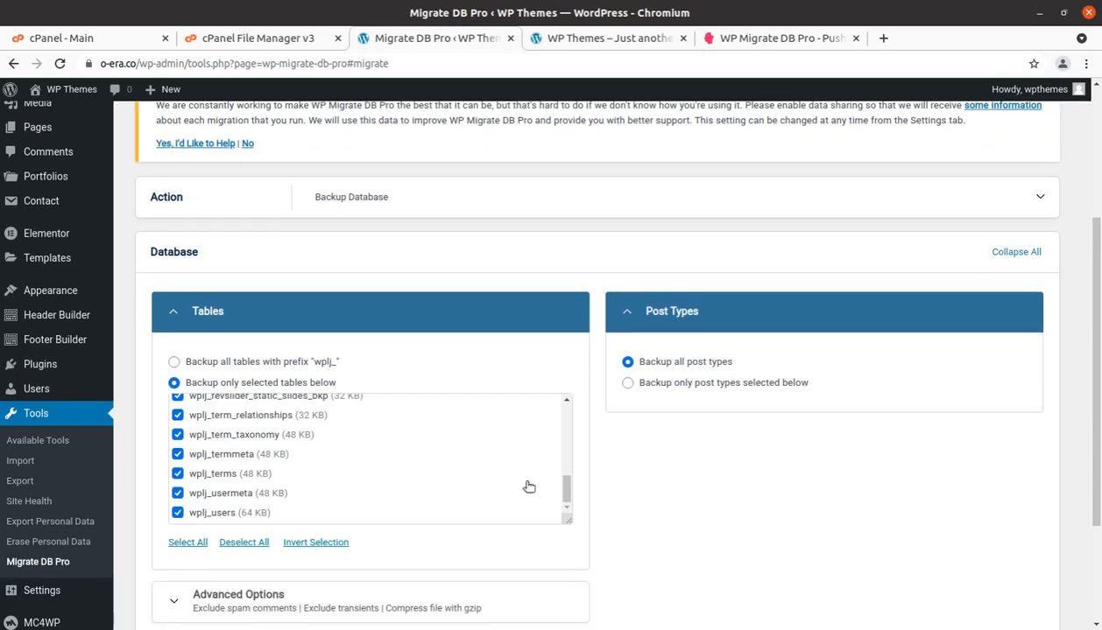
scroll(394, 604, "down", 3)
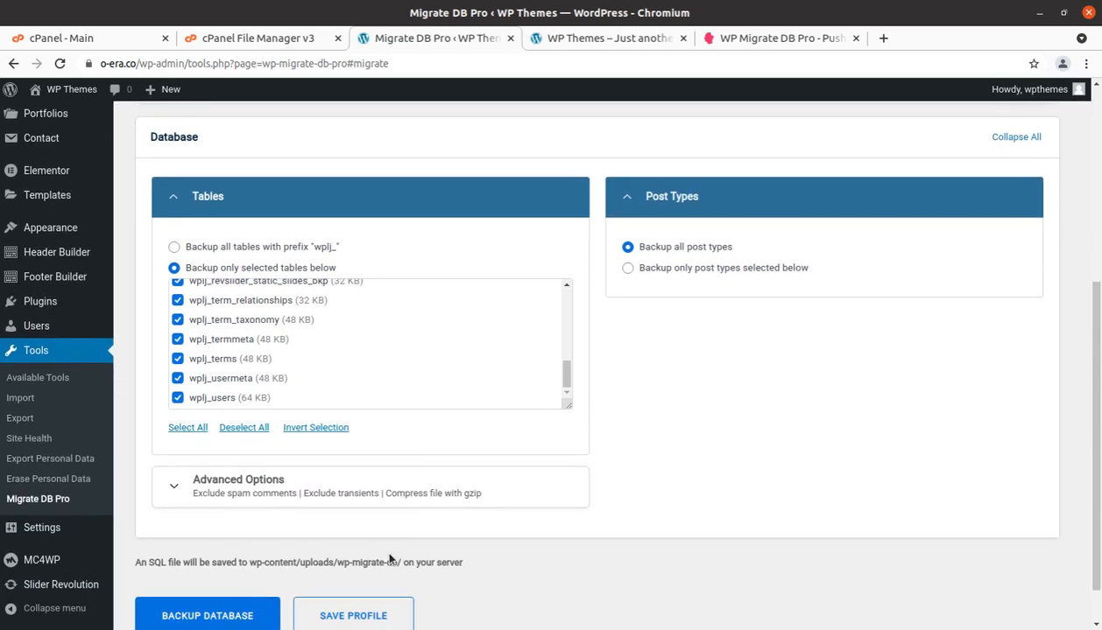
scroll(315, 518, "up", 7)
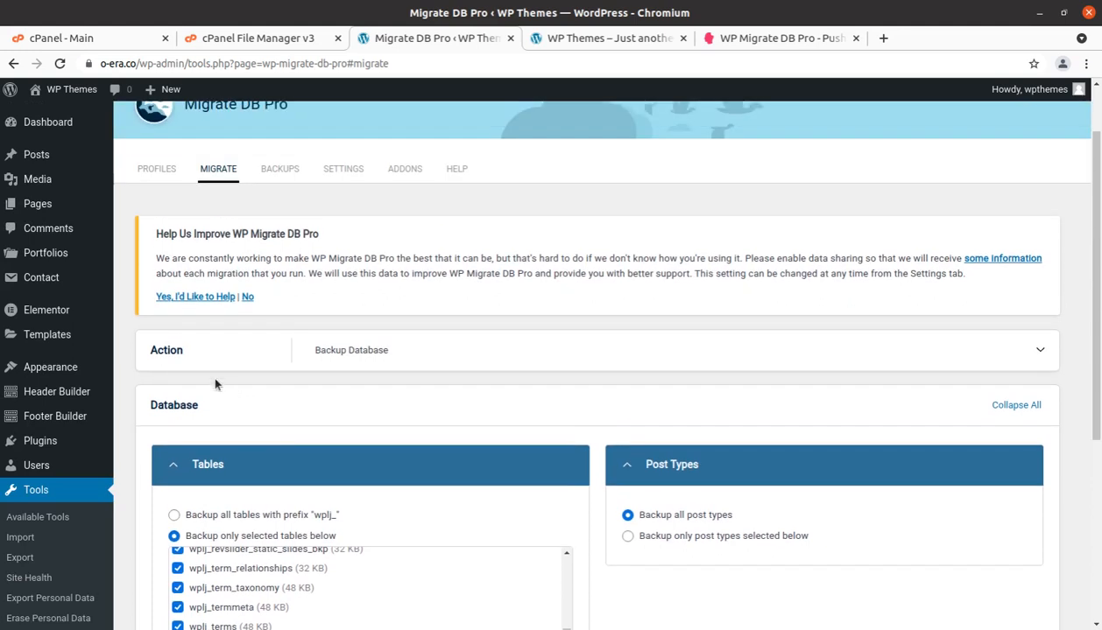
left_click(190, 359)
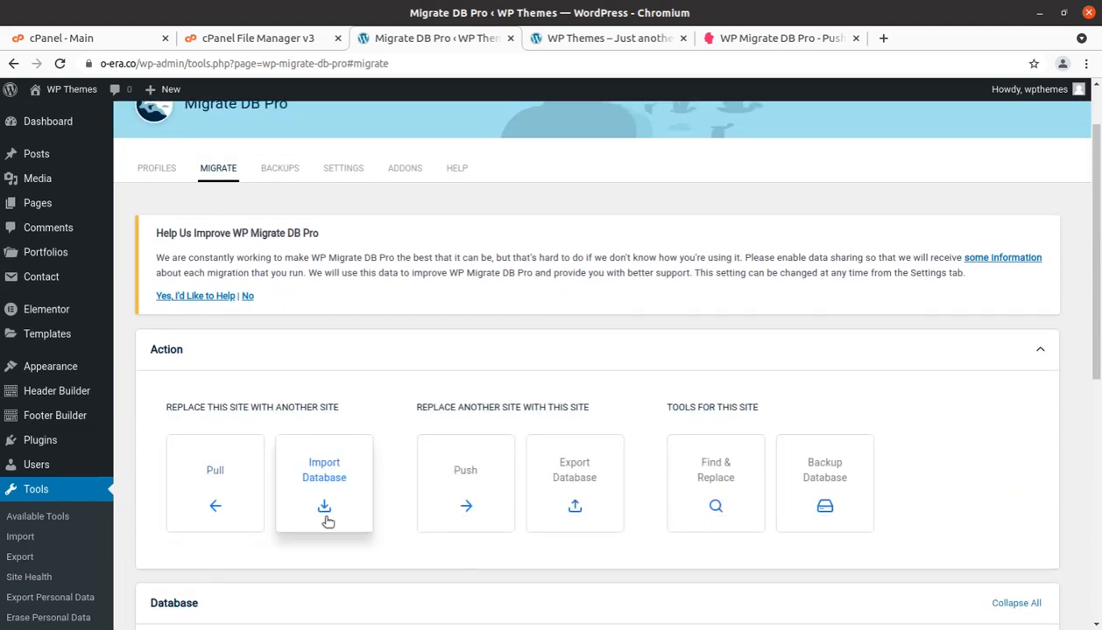
scroll(328, 523, "down", 3)
scroll(243, 560, "down", 4)
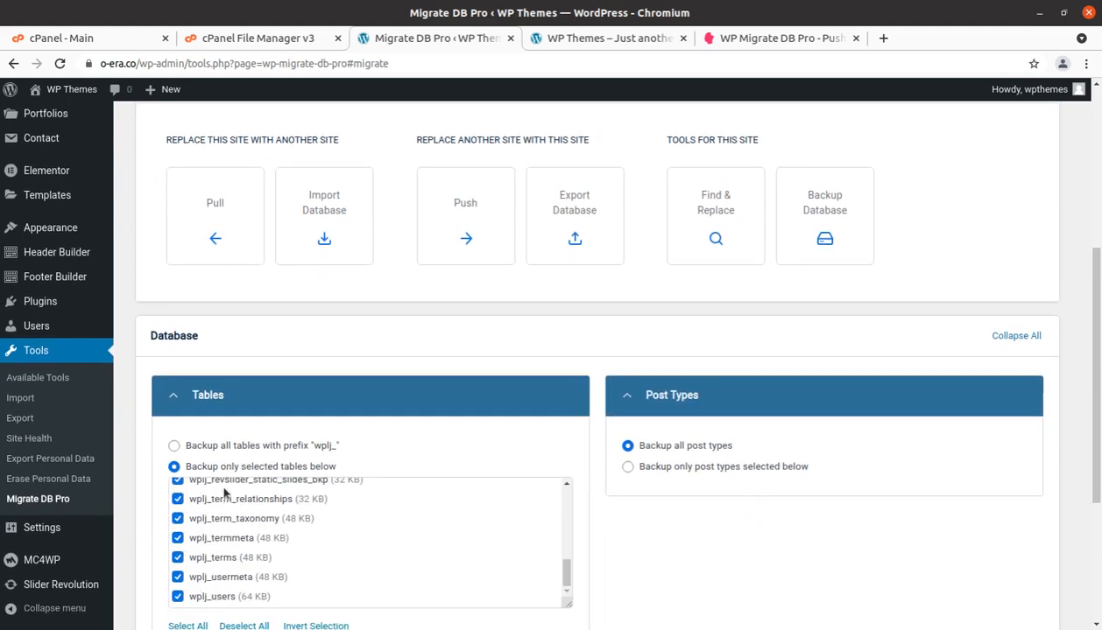
left_click(173, 446)
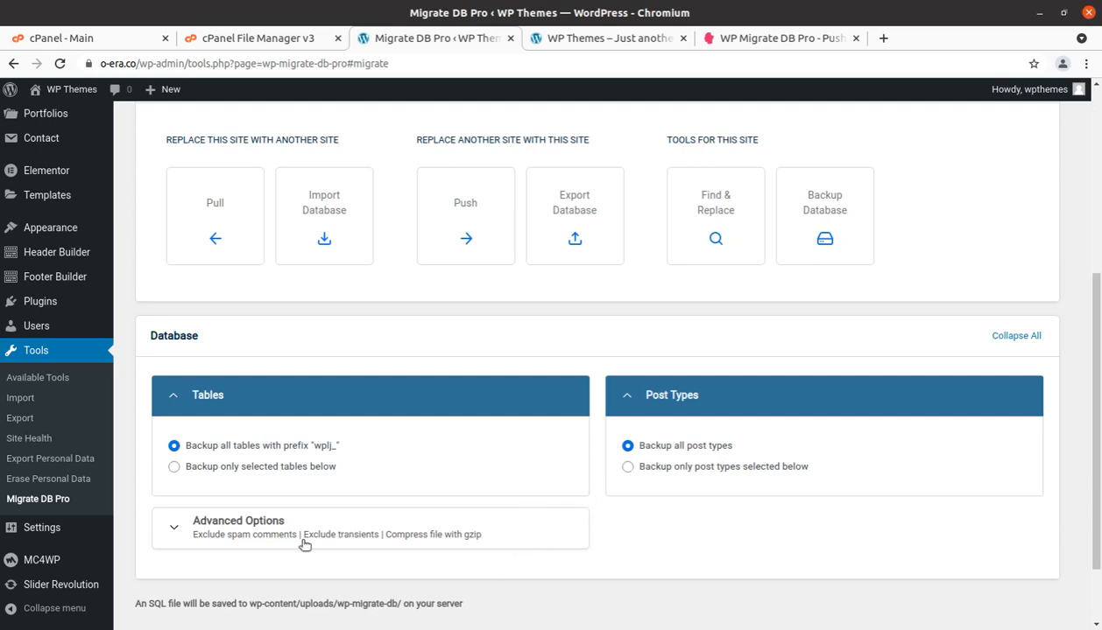
Run the database backup and open the list of saved backups.
scroll(302, 541, "down", 2)
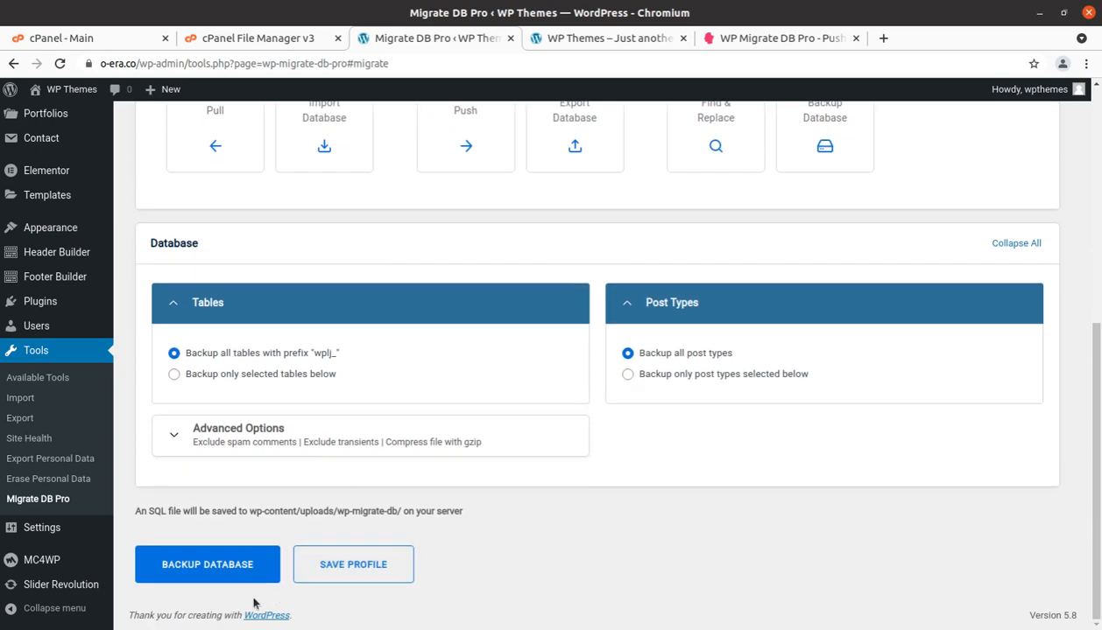
scroll(254, 600, "up", 4)
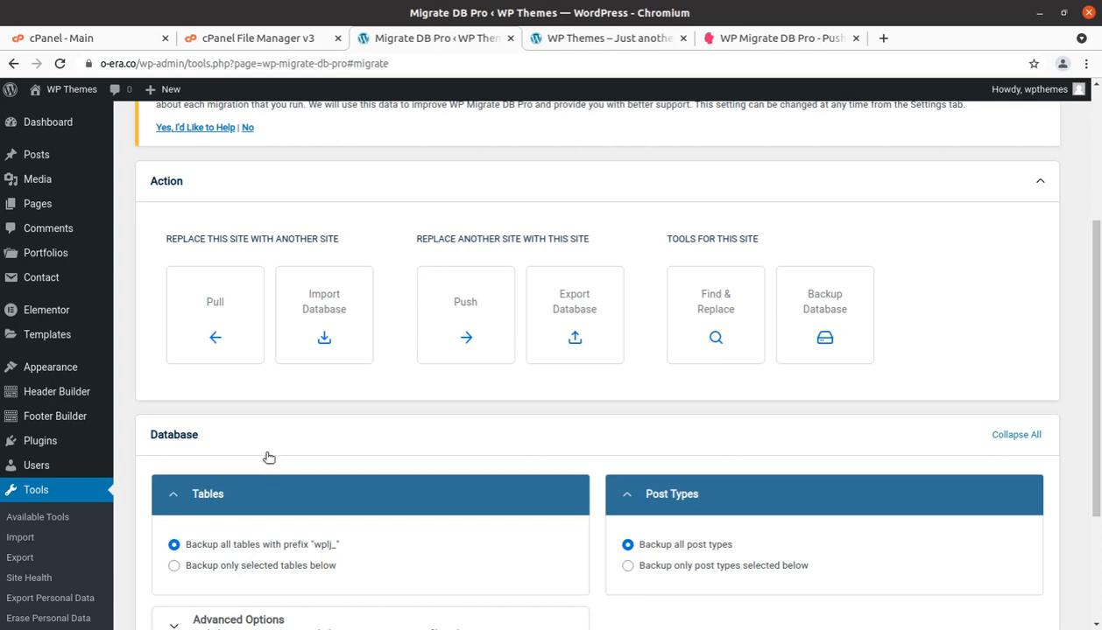
scroll(269, 457, "down", 4)
left_click(232, 574)
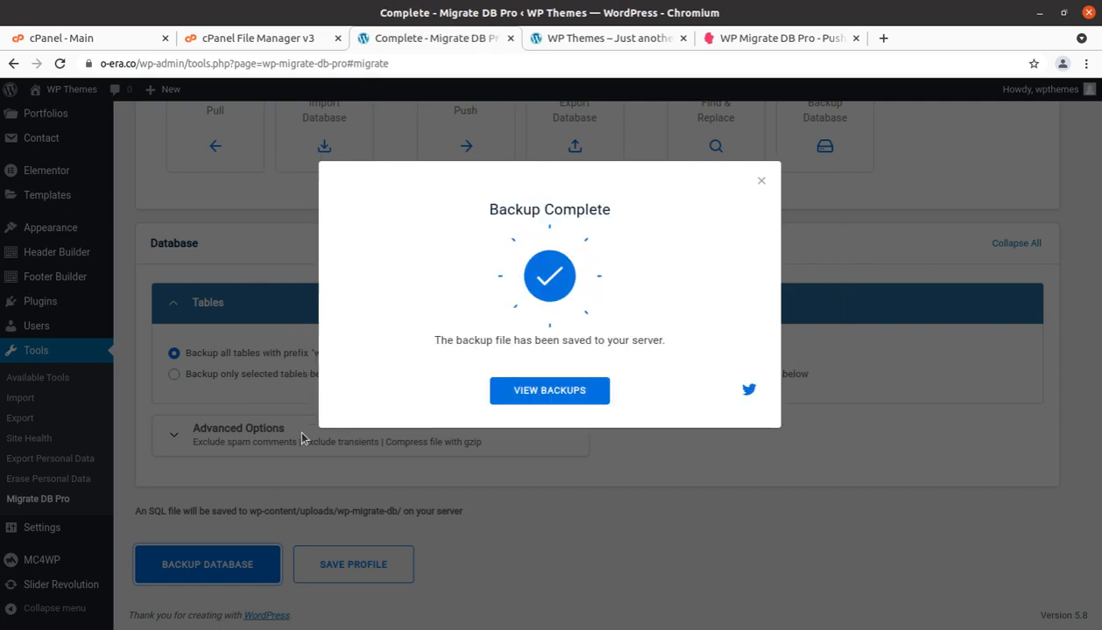
left_click(522, 399)
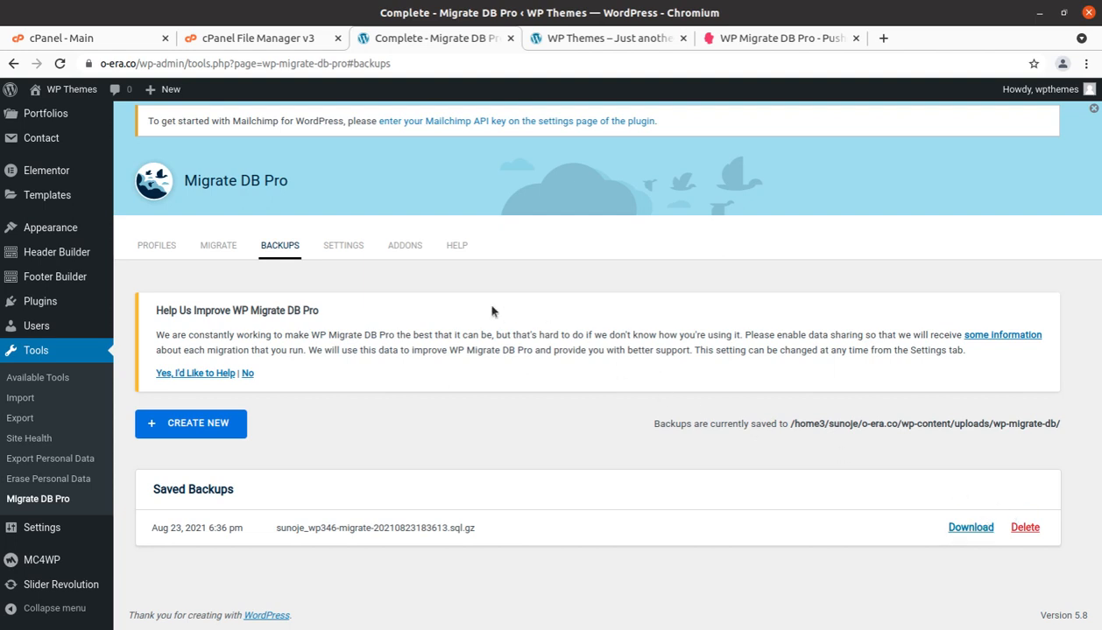
Return from the nebeltech.us browser window to Migrate DB Pro in Chromium and choose Push as the migration action.
left_click(215, 247)
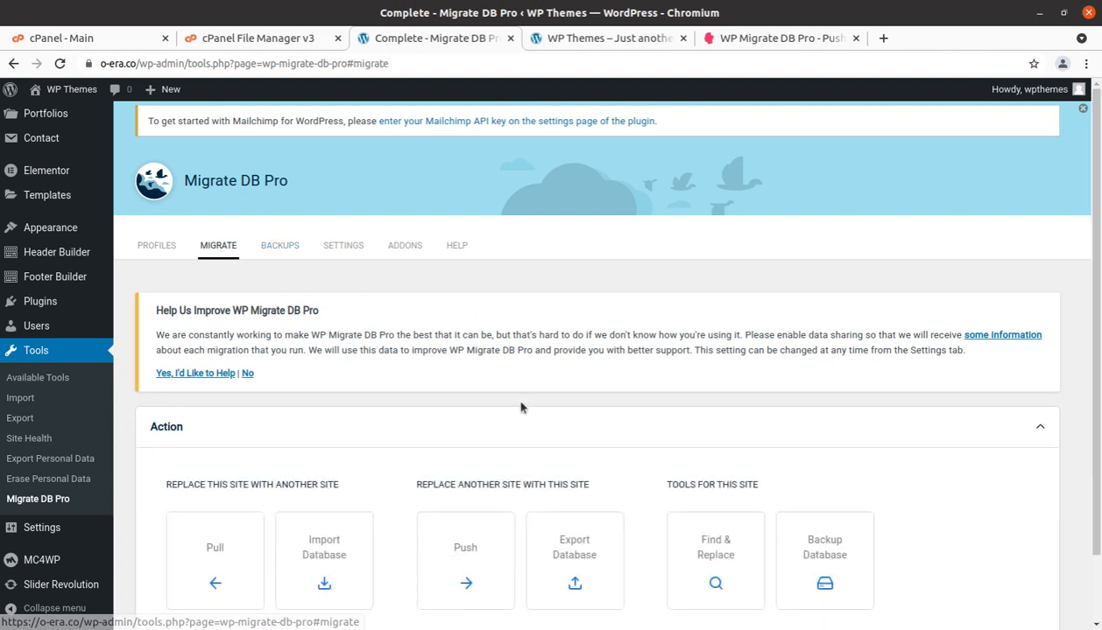
scroll(520, 407, "down", 2)
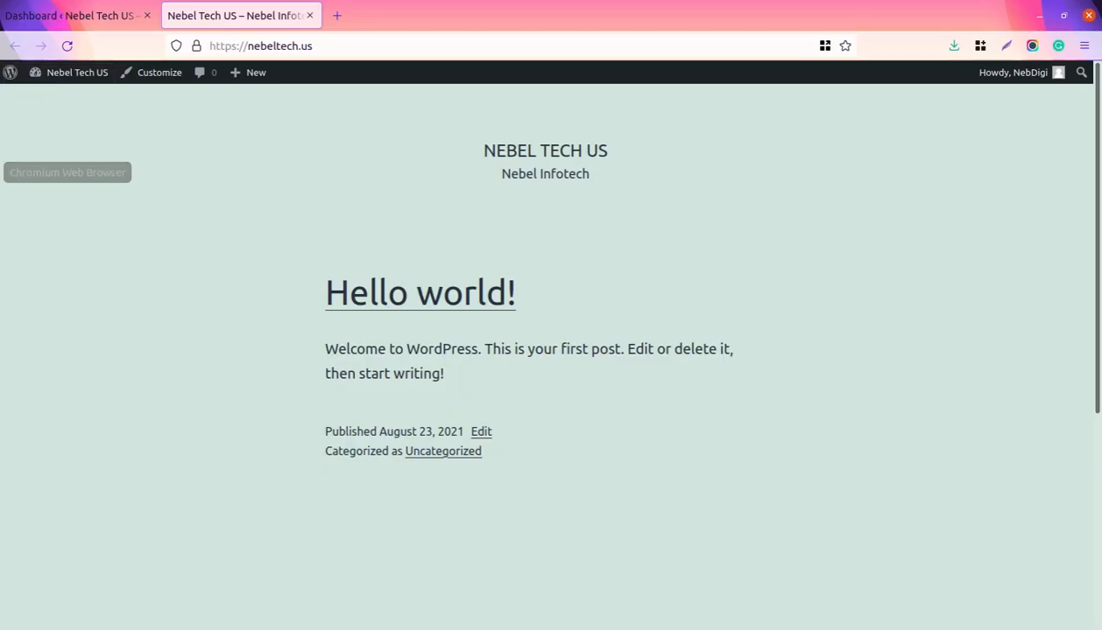
left_click(0, 171)
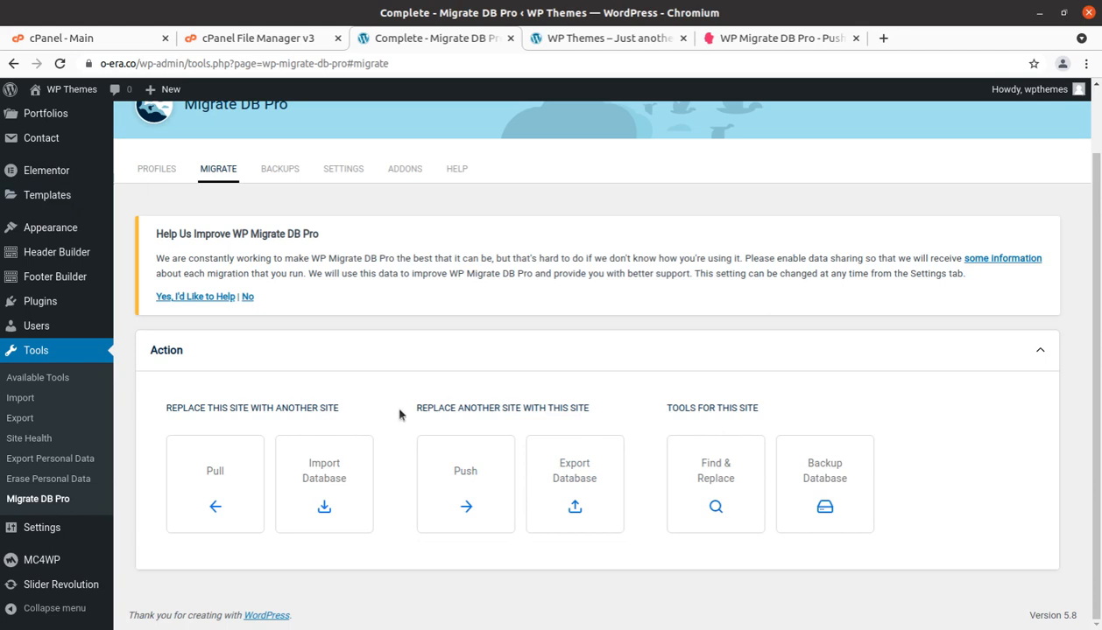
left_click(454, 498)
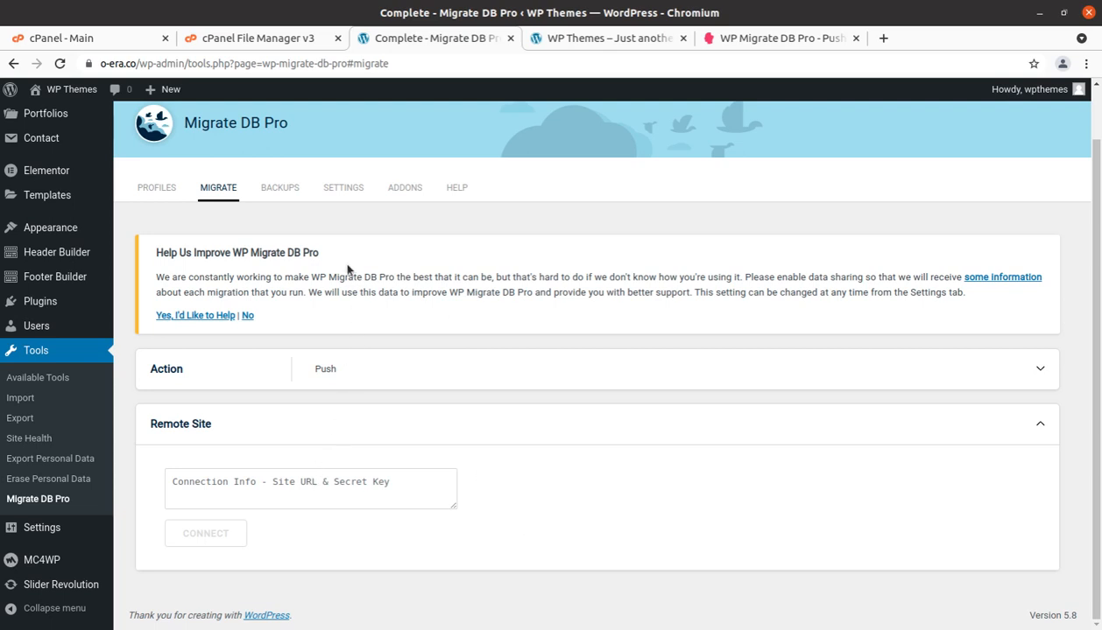
Copy the o-era.co connection info to the clipboard and return to the choice of migration actions.
left_click(356, 193)
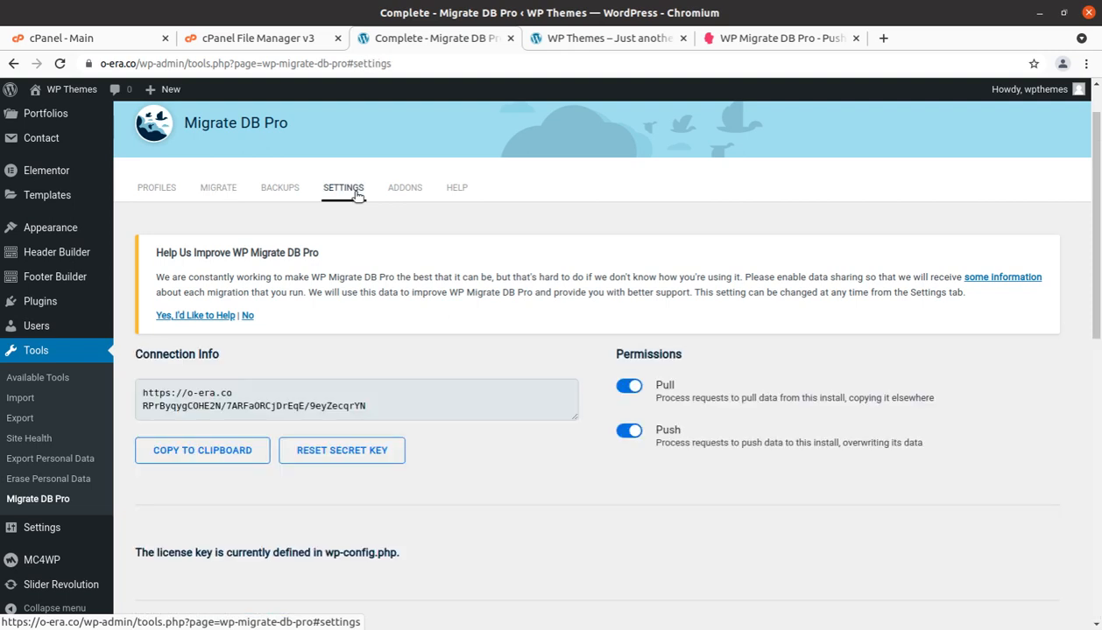
left_click(232, 451)
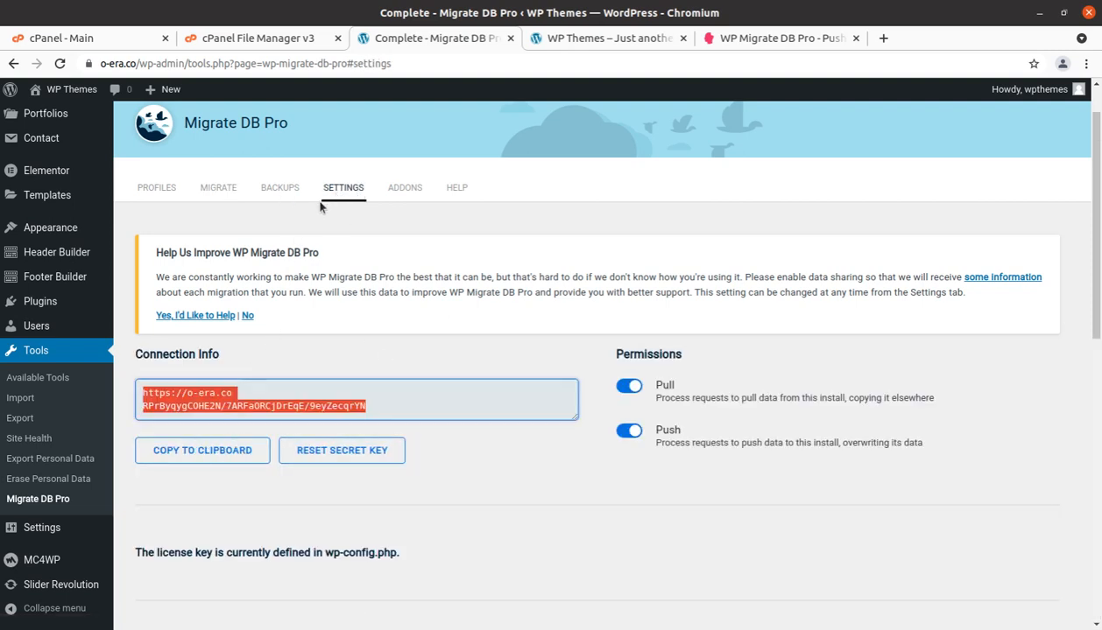
left_click(219, 191)
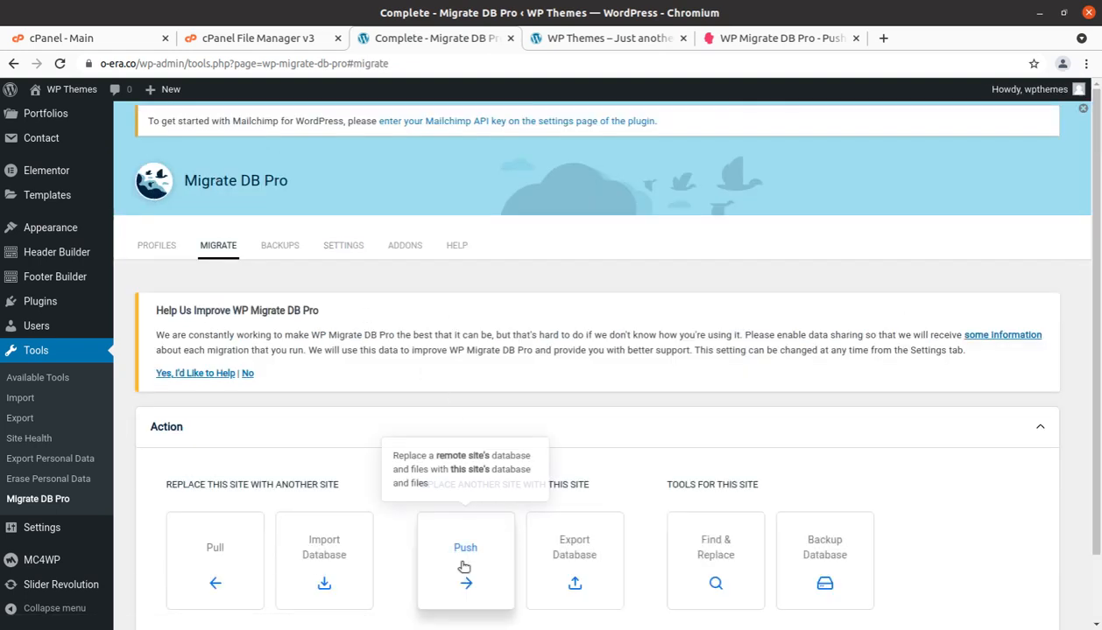
Try to set up a Push migration with the copied o-era.co URL and secret key as the remote site's connection info.
left_click(464, 569)
left_click(255, 536)
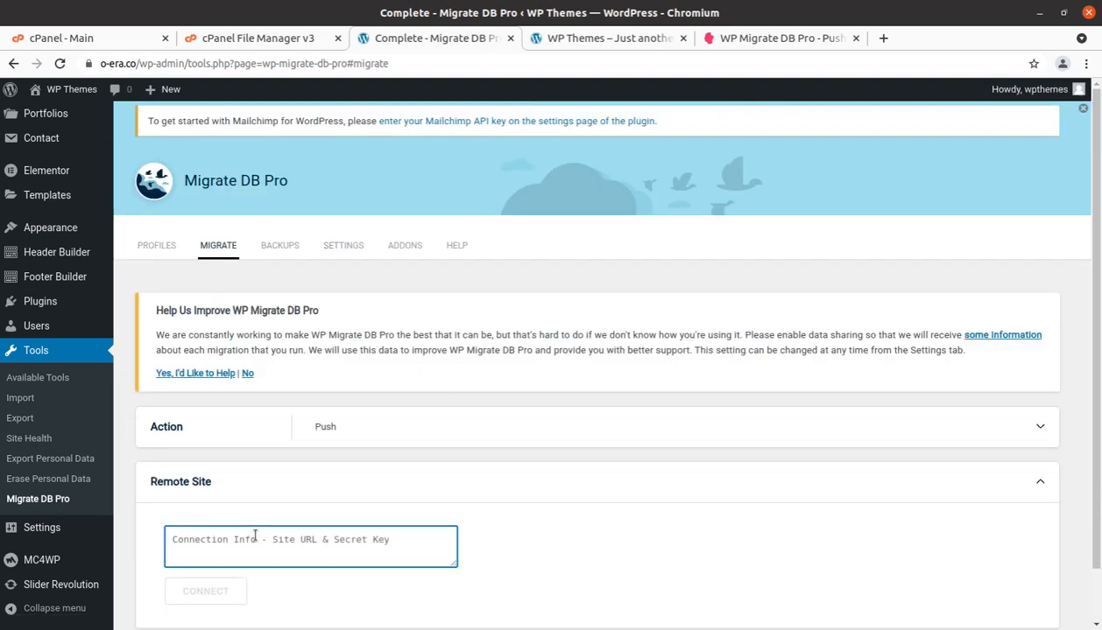
key("ctrl+v")
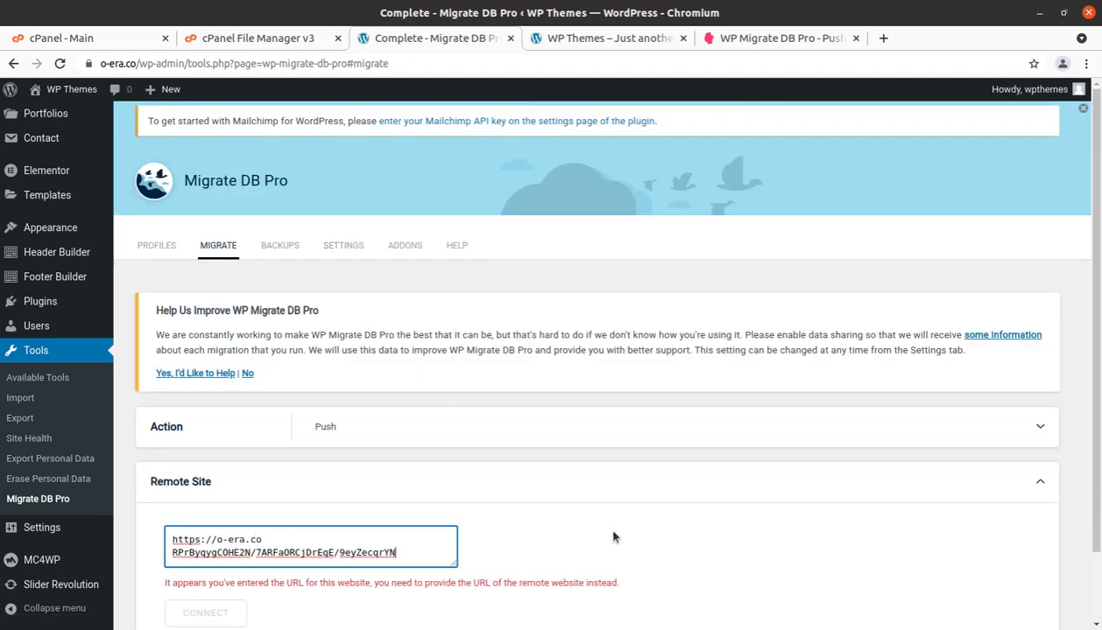
scroll(614, 538, "down", 1)
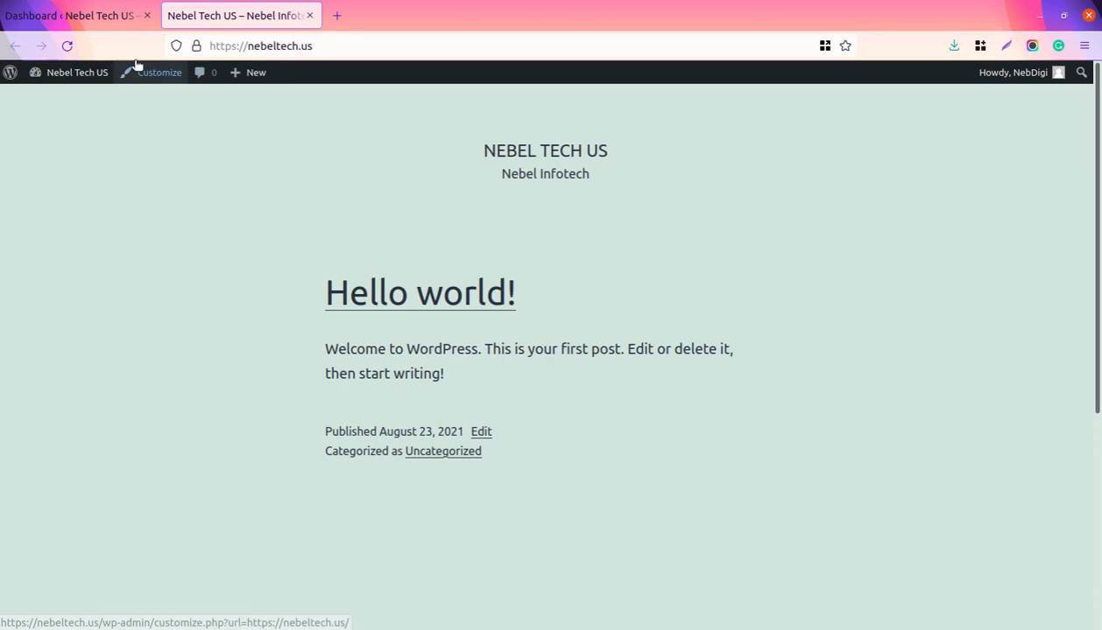
Switch to the nebeltech.us dashboard and open the form for uploading a new plugin.
left_click(93, 18)
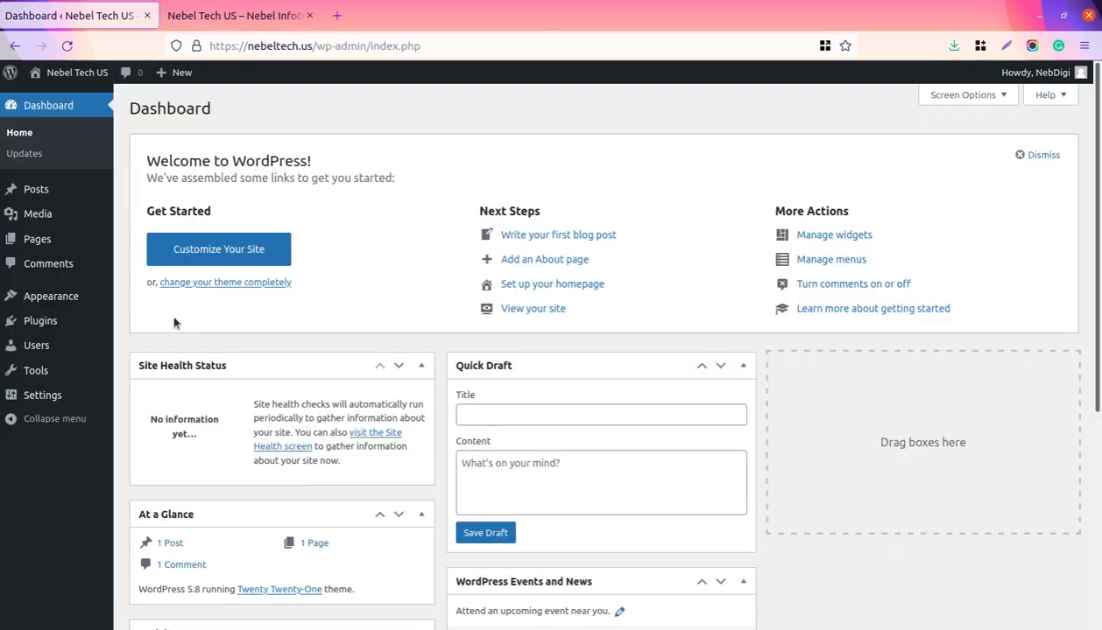
mouse_move(56, 322)
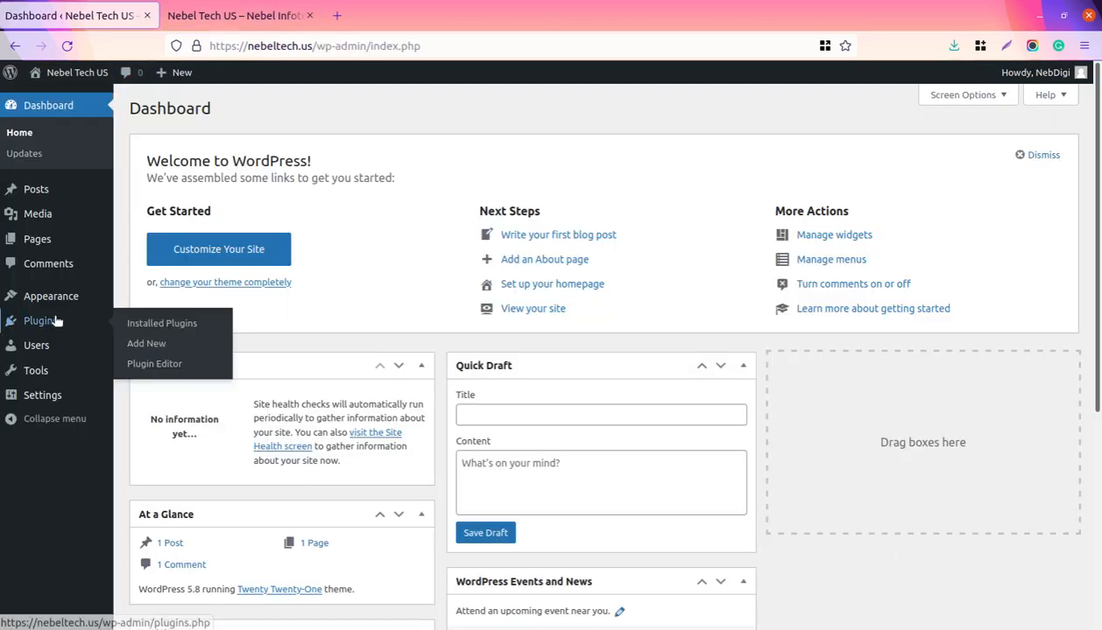
left_click(156, 345)
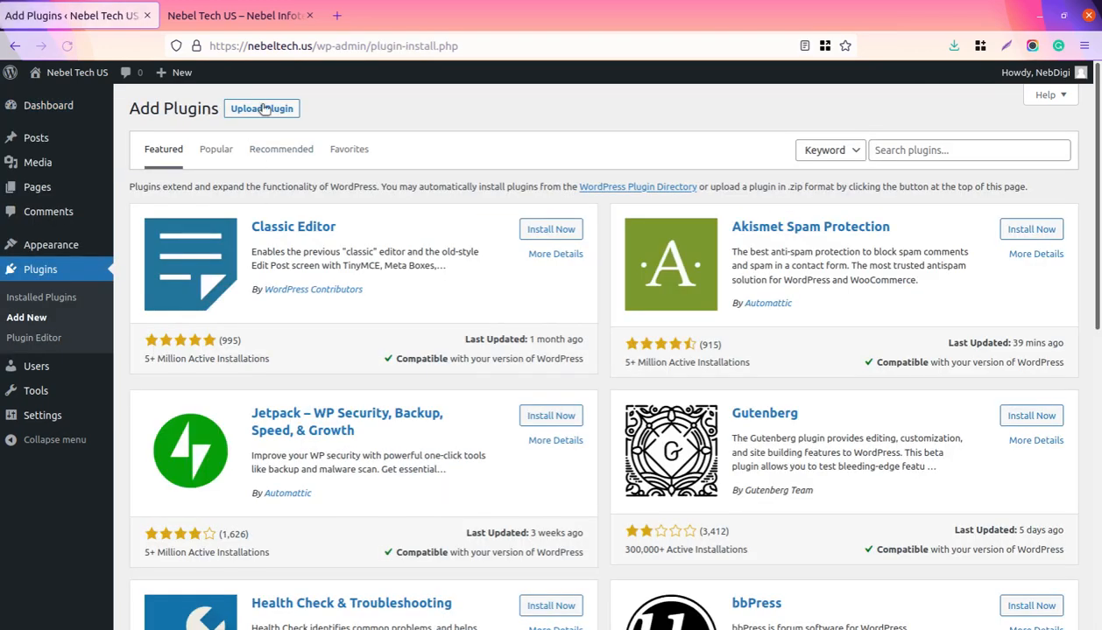
left_click(267, 111)
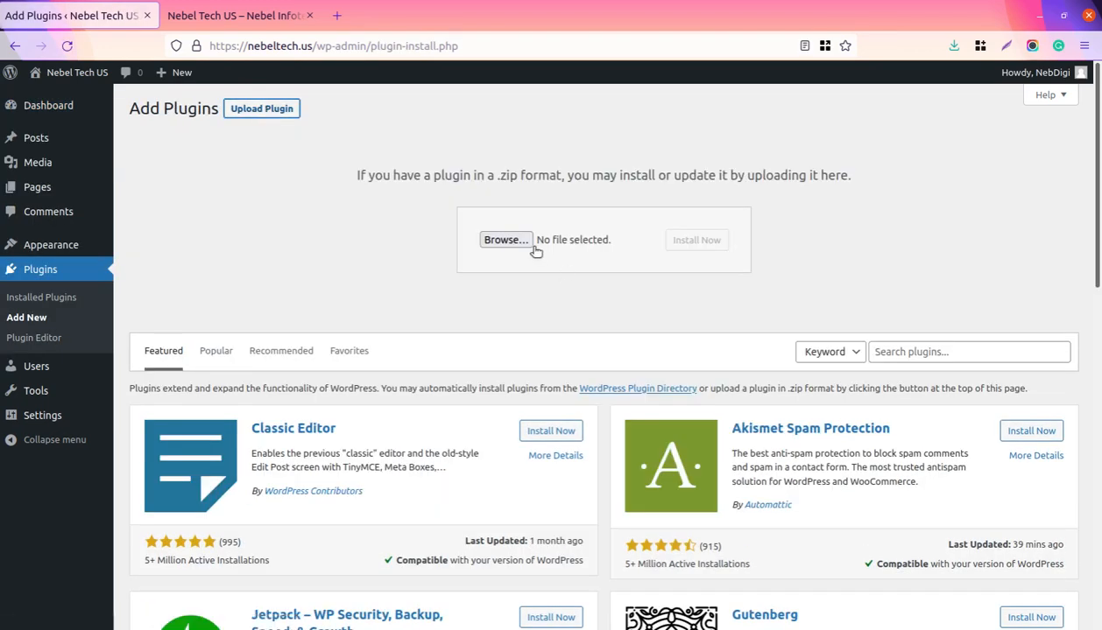
Upload wp-migrate-db-pro.zip from the wp-migrate-db-pro_v2.1.1 folder in Downloads and install it on nebeltech.us.
left_click(522, 247)
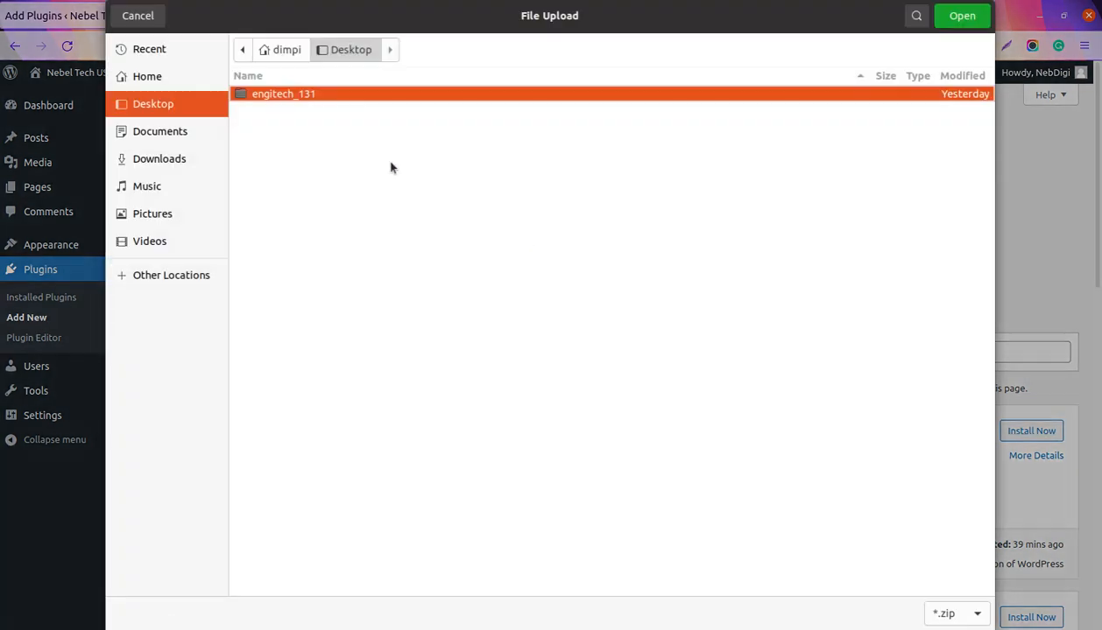
left_click(162, 156)
double_click(293, 93)
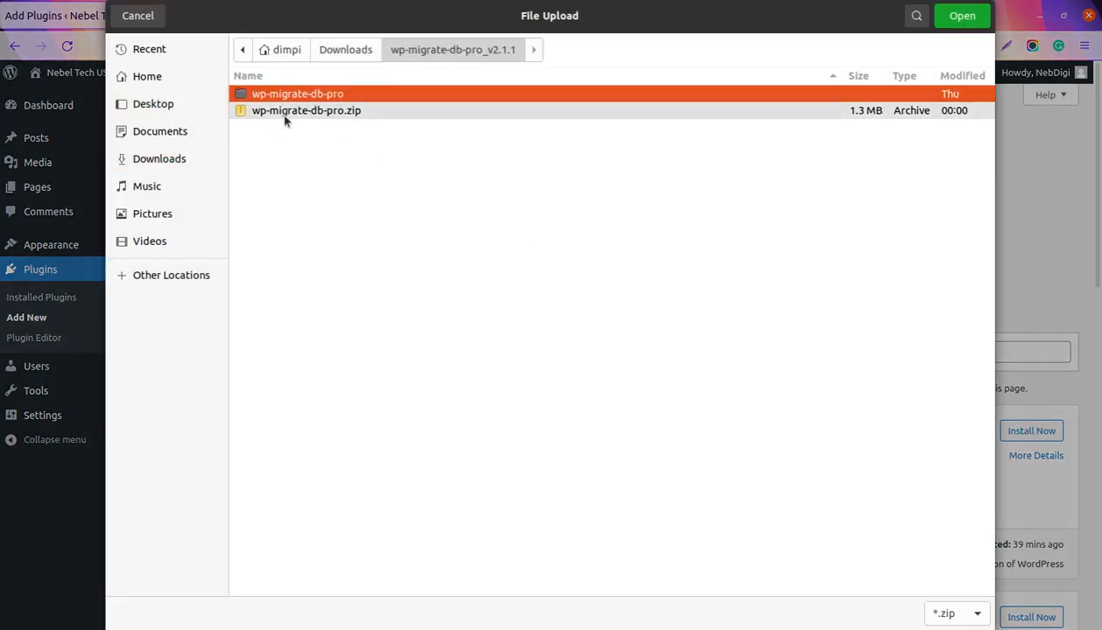
left_click(280, 112)
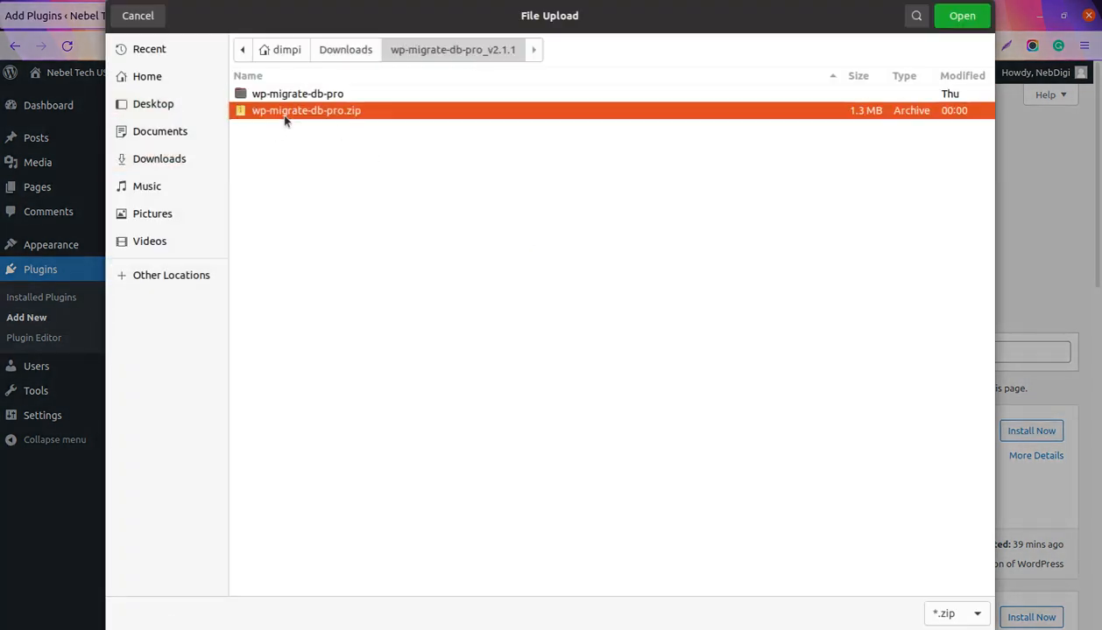
left_click(939, 21)
left_click(711, 247)
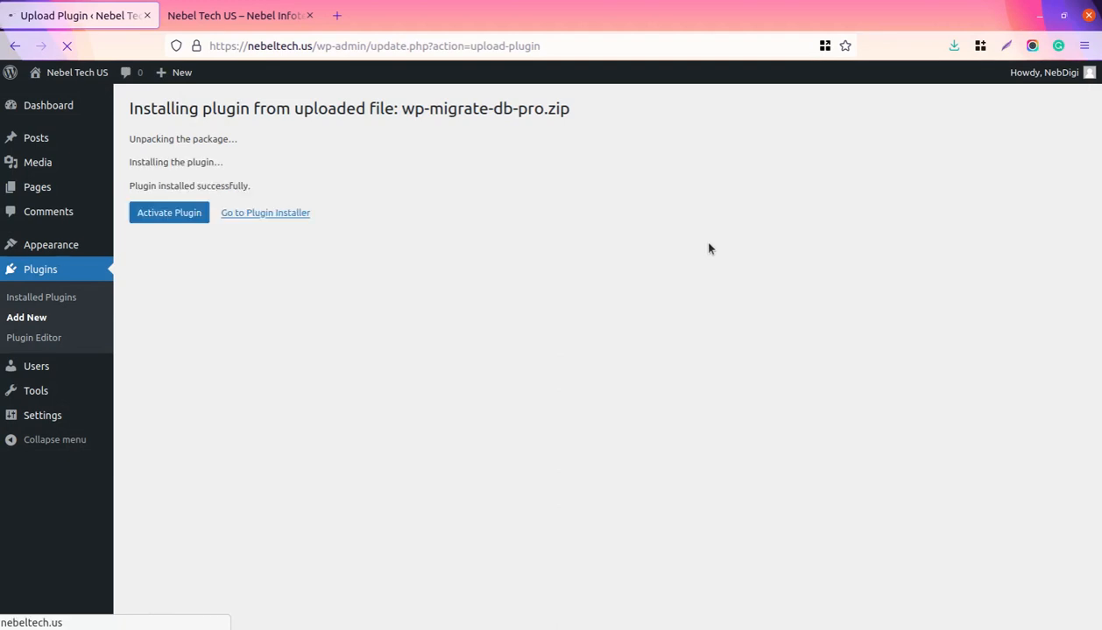
Activate WP Migrate DB Pro on nebeltech.us and copy the connection info from its settings.
left_click(149, 219)
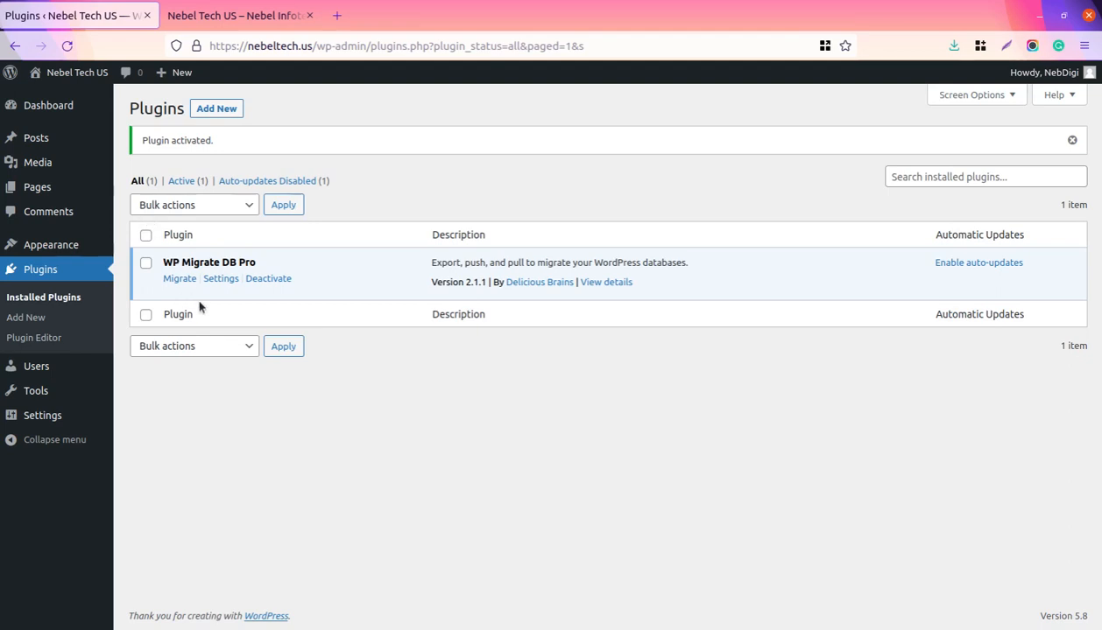
left_click(213, 284)
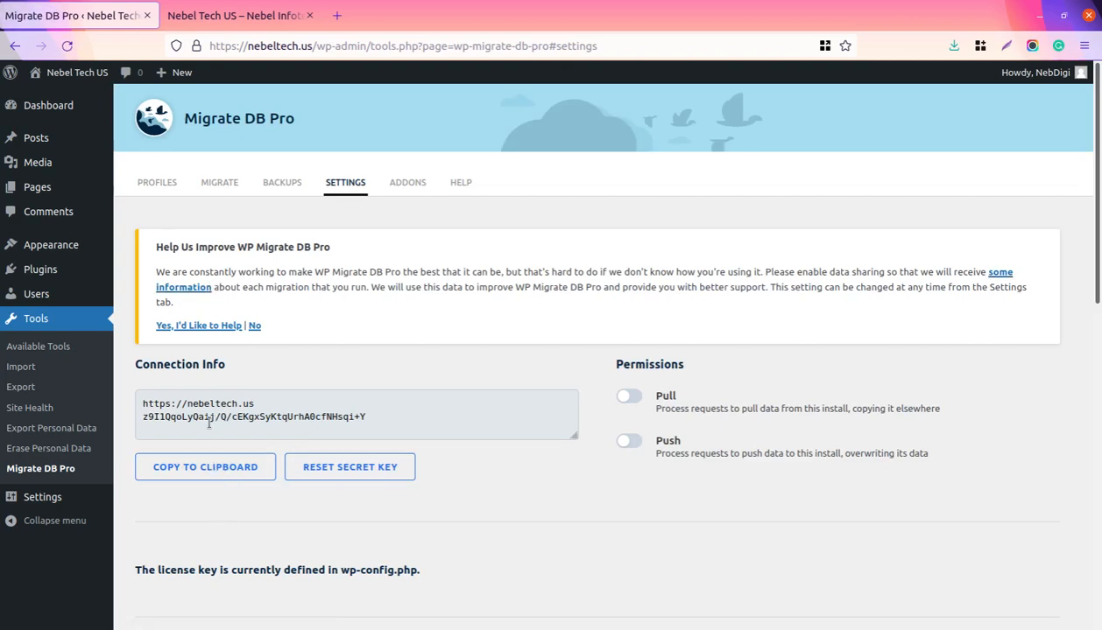
left_click(213, 469)
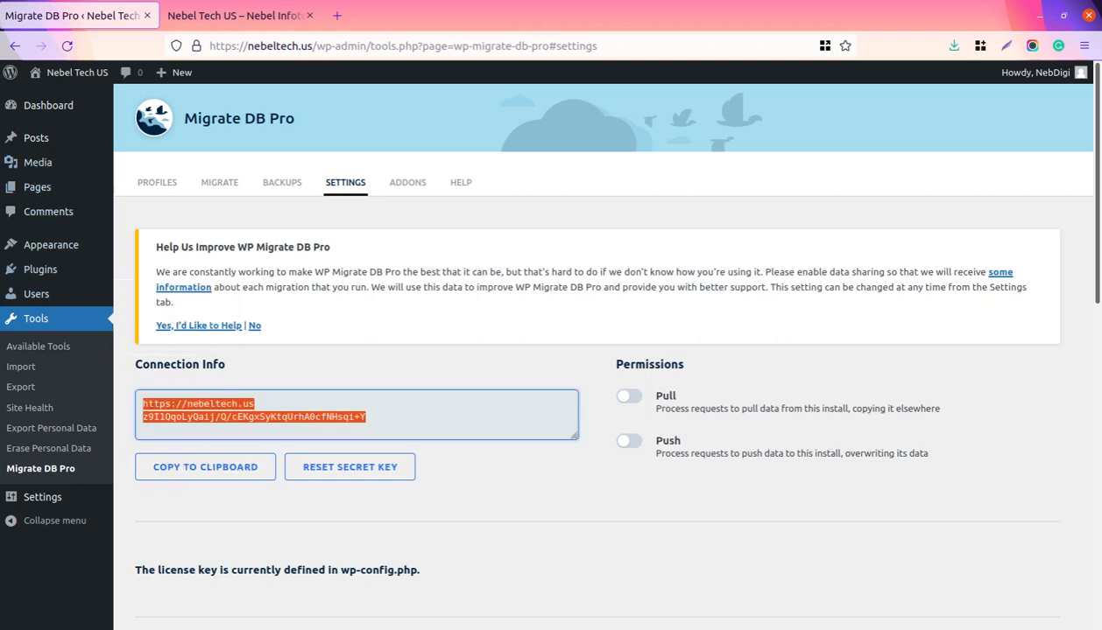
On o-era.co, replace the remote site's connection info with the nebeltech.us URL and secret key and try to connect.
left_click(1, 173)
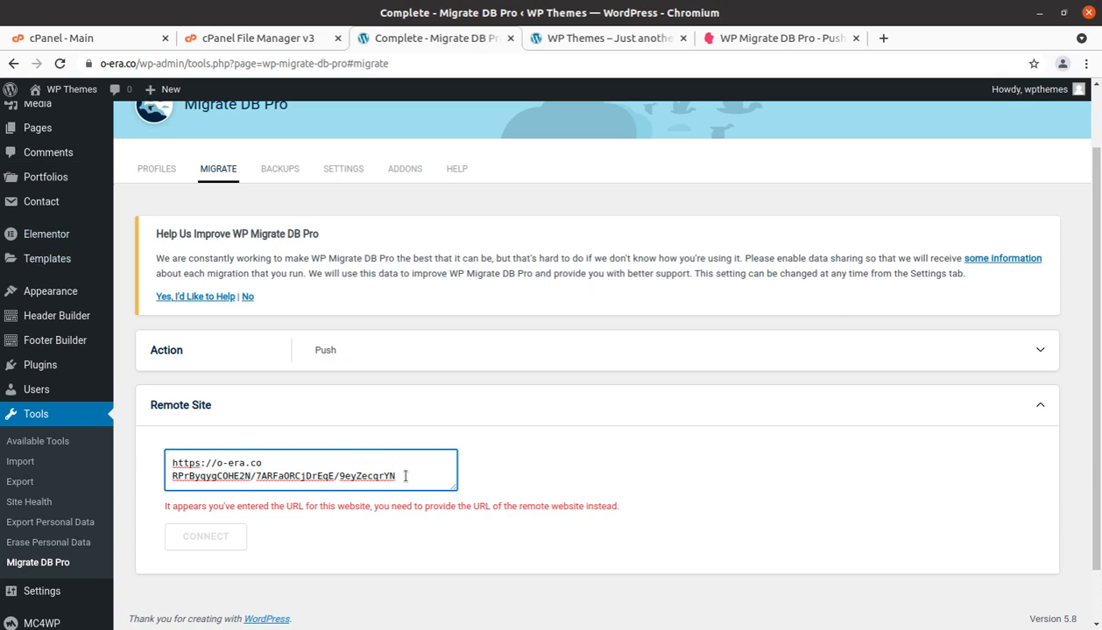
left_click_drag(404, 476, 182, 443)
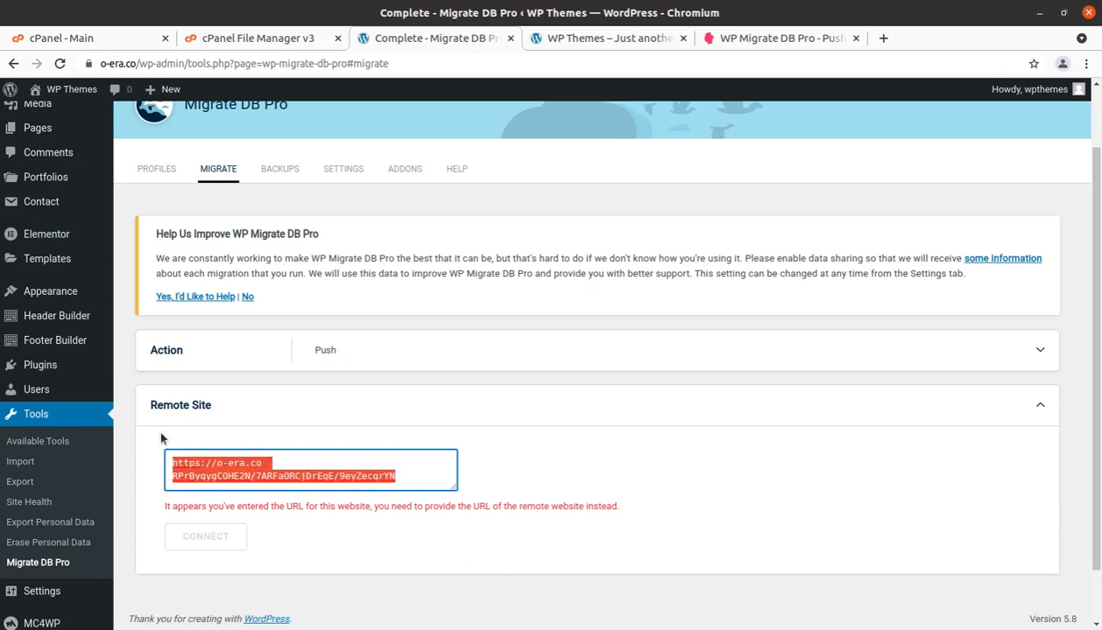
key("ctrl+v")
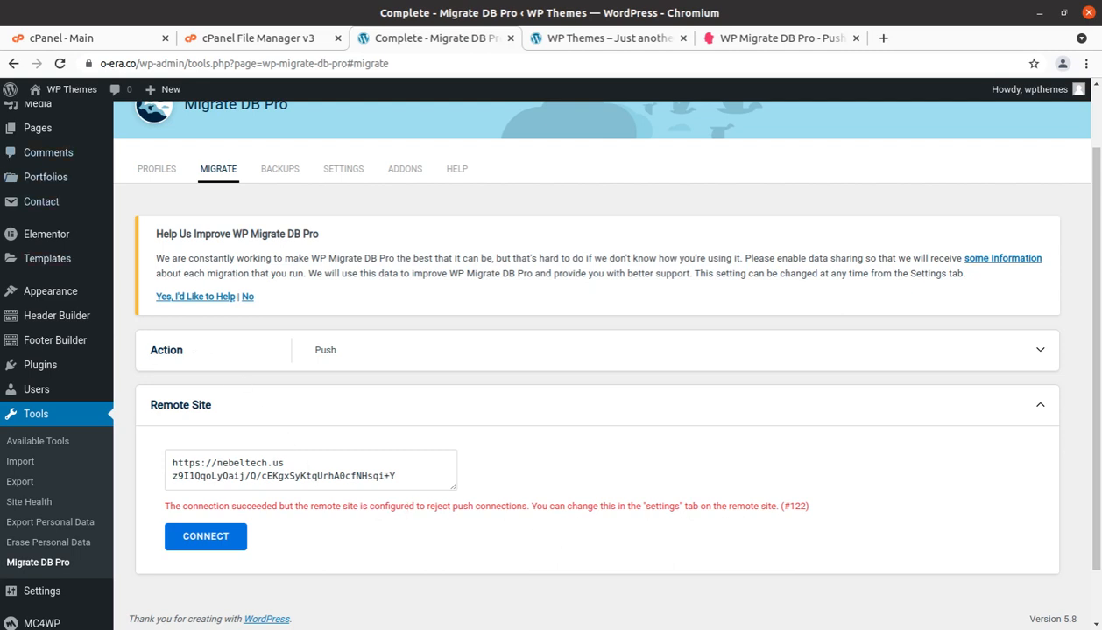
Allow both push and pull requests in the Migrate DB Pro permissions on nebeltech.us.
left_click(1, 70)
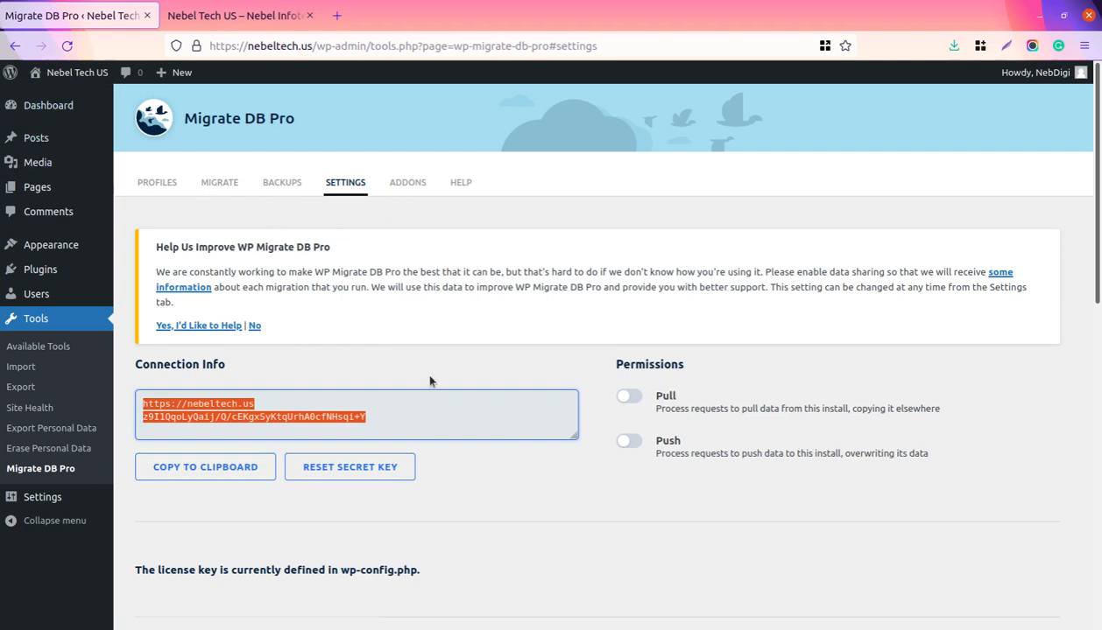
left_click(641, 447)
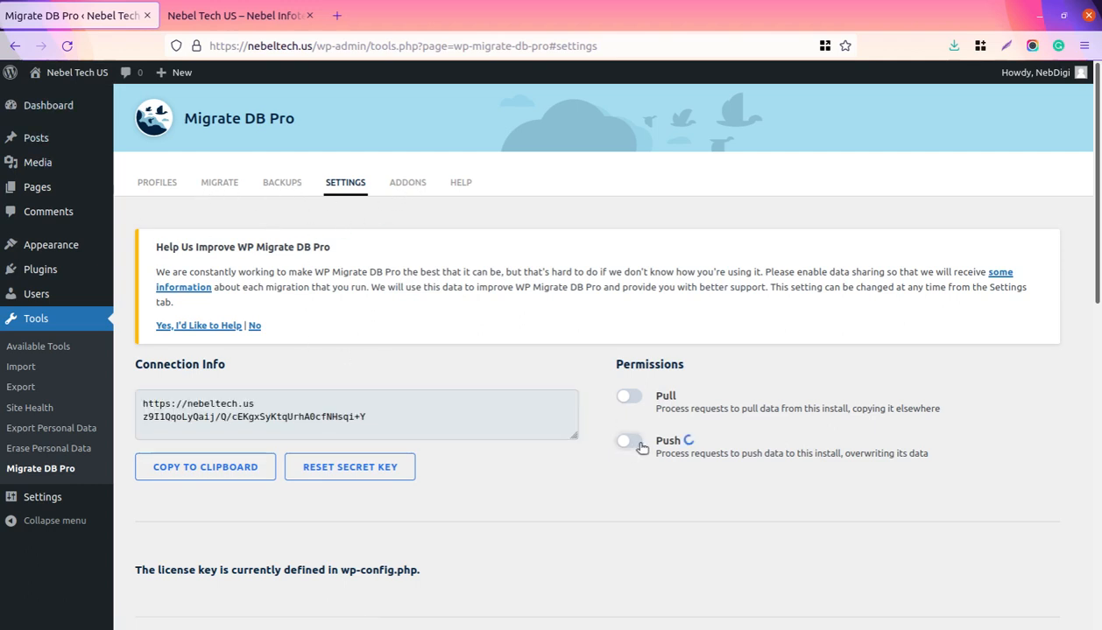
left_click(630, 395)
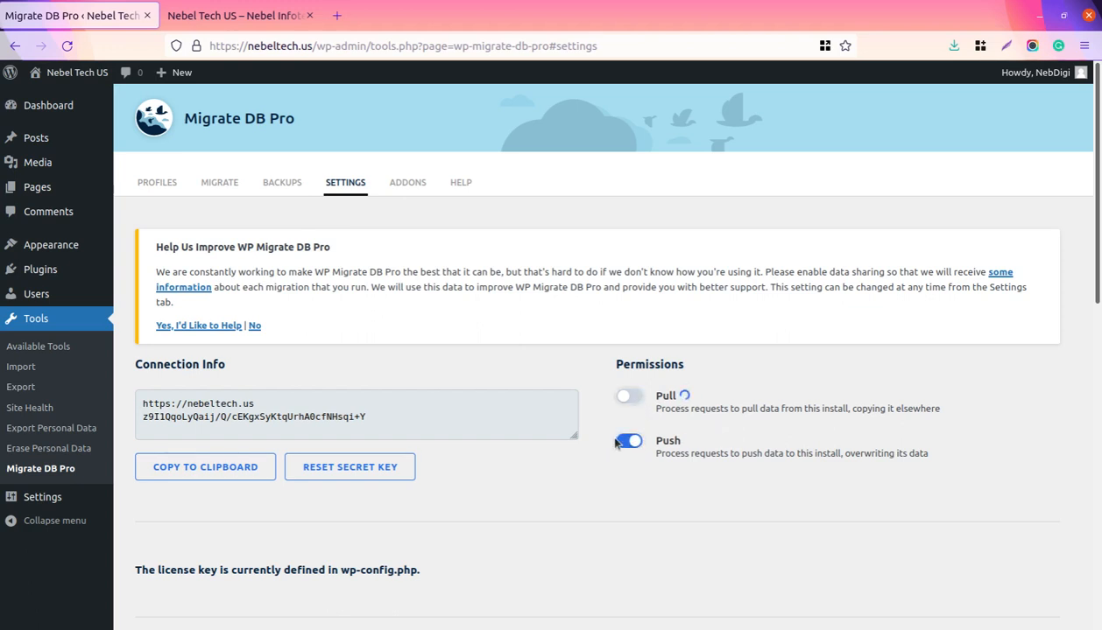
scroll(576, 477, "down", 6)
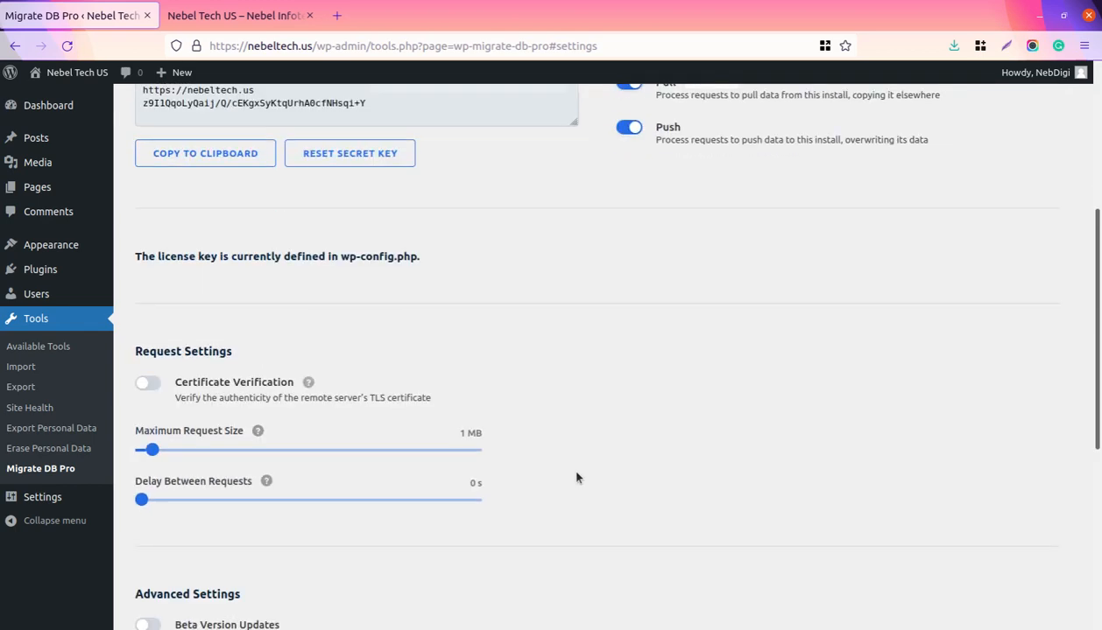
Enable Certificate Verification, Beta Version Updates and Securely Share Data in the nebeltech.us Migrate DB Pro settings.
left_click(150, 204)
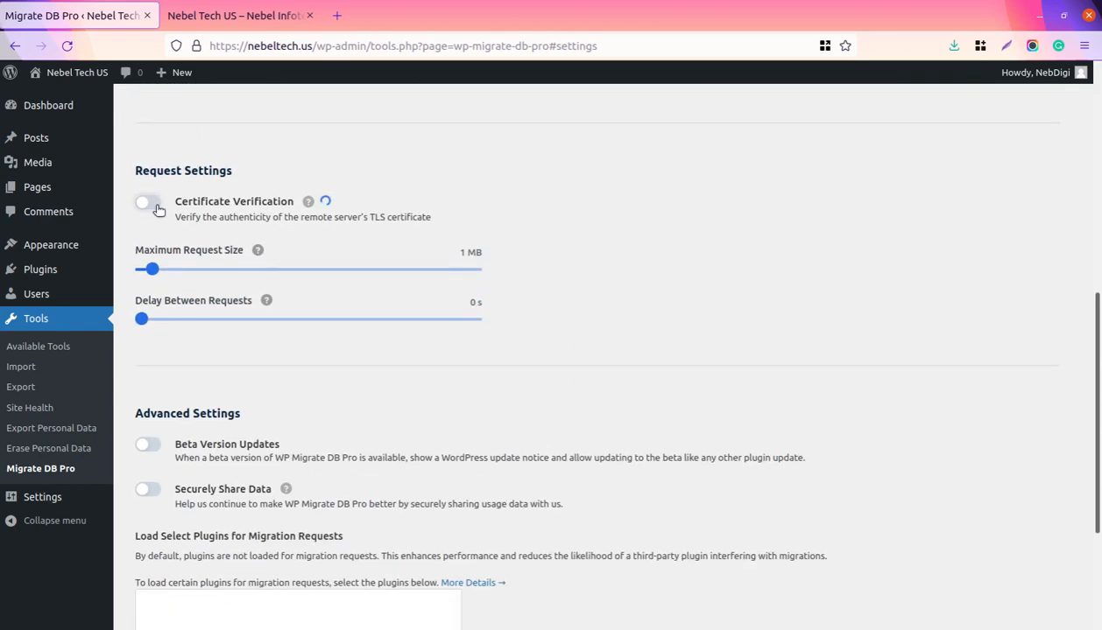
left_click(145, 448)
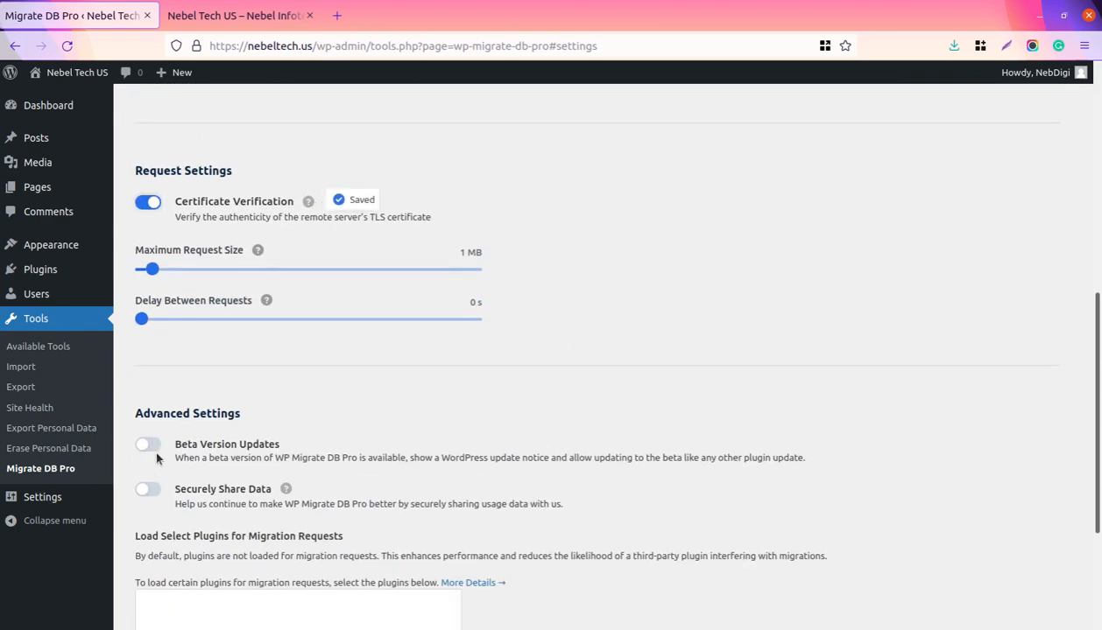
left_click(152, 493)
scroll(153, 496, "down", 3)
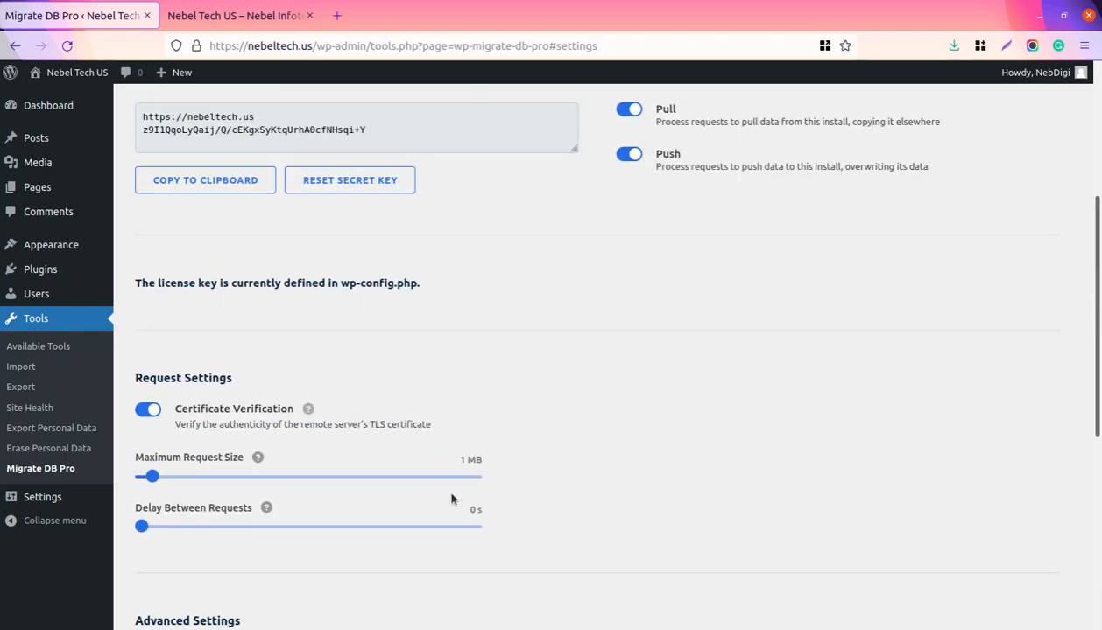
scroll(445, 489, "up", 5)
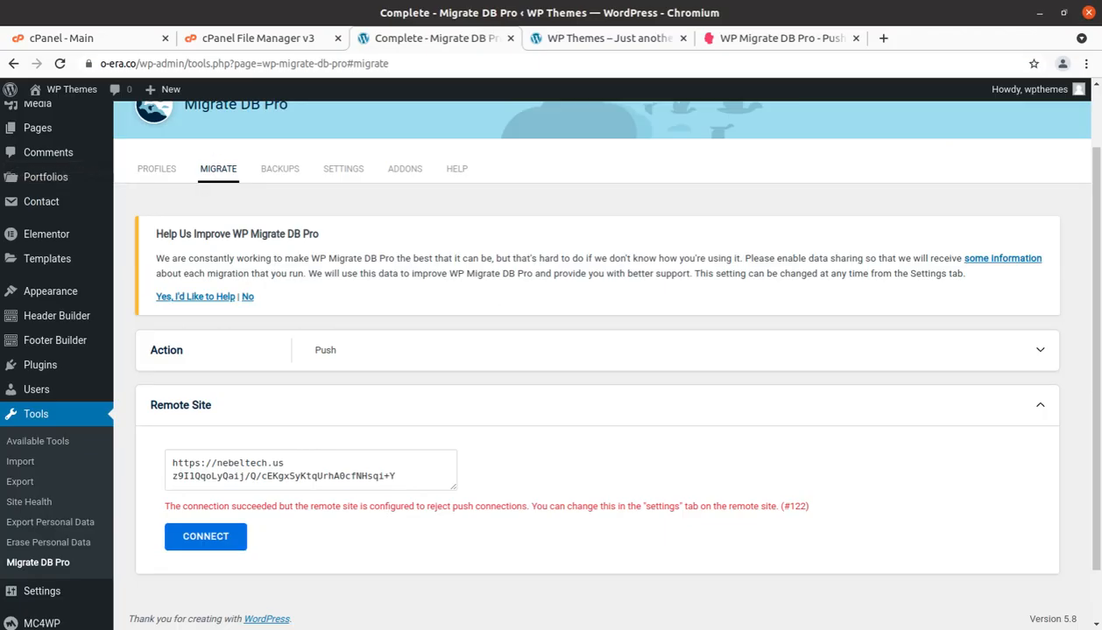
Reload Migrate DB Pro on o-era.co, choose Push again and connect using the pasted nebeltech.us connection info and secret key.
left_click(59, 63)
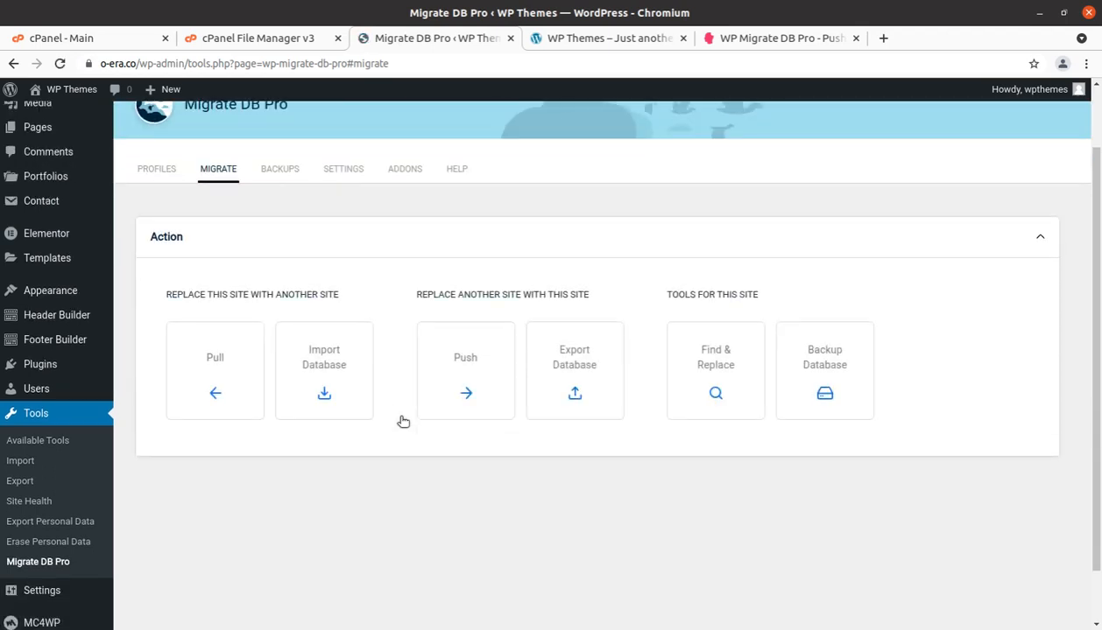
left_click(450, 366)
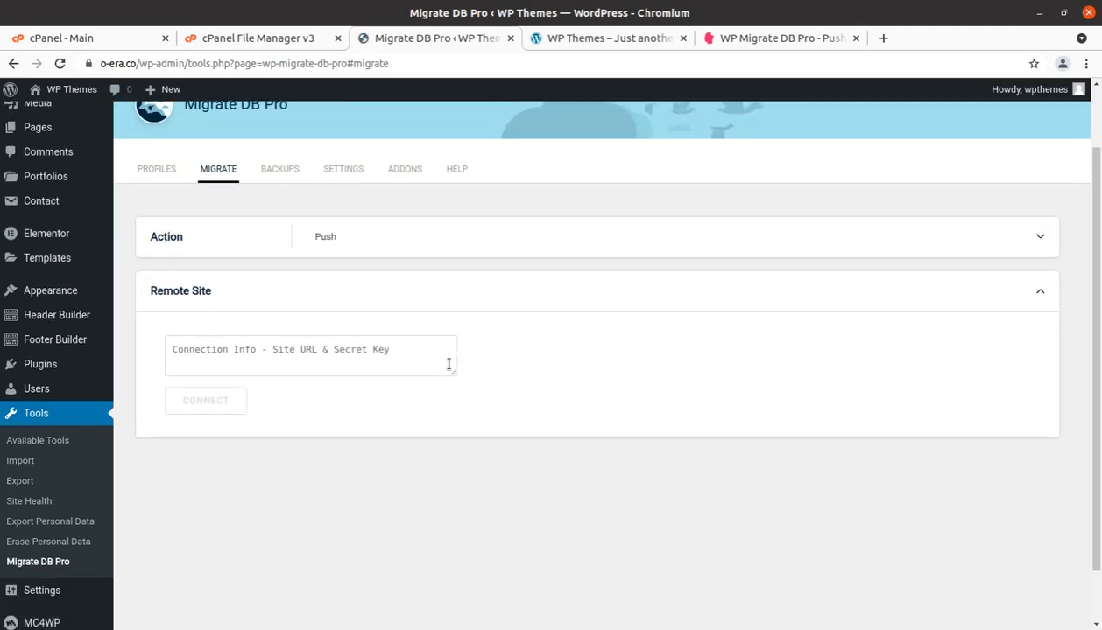
left_click(384, 350)
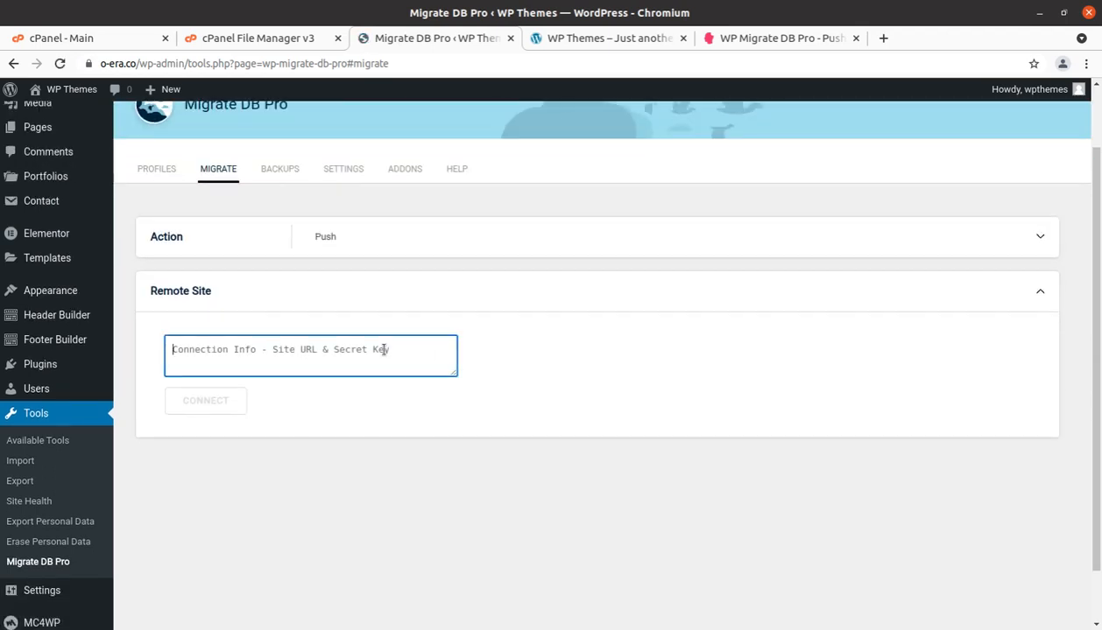
key("ctrl+v")
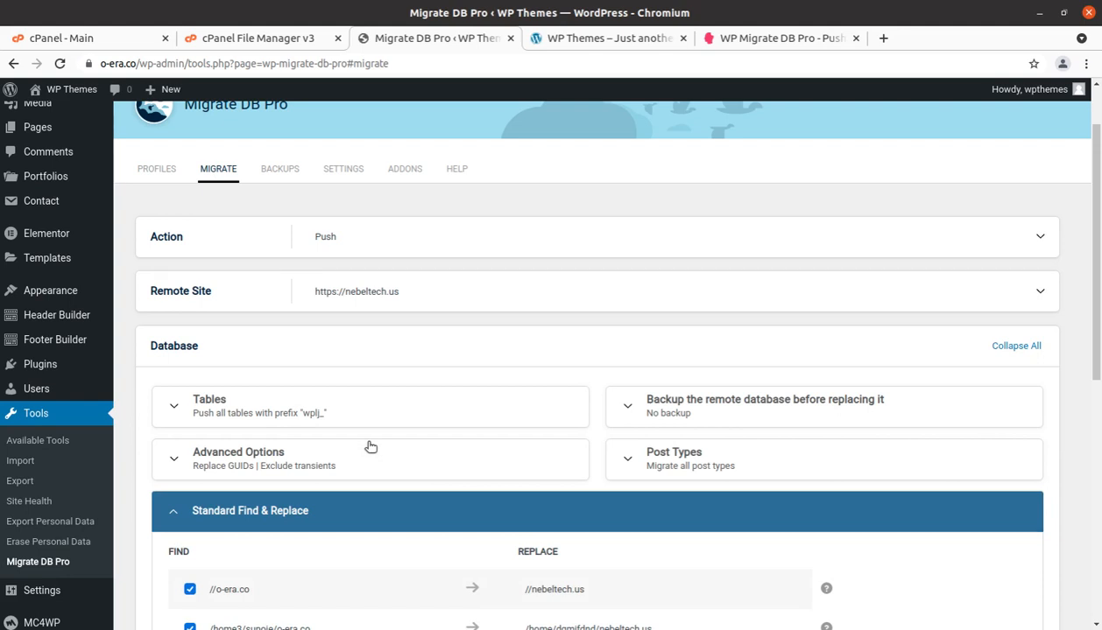
Review the push's database options, the standard and custom find and replace rows, and the table prefix notice.
scroll(370, 446, "down", 2)
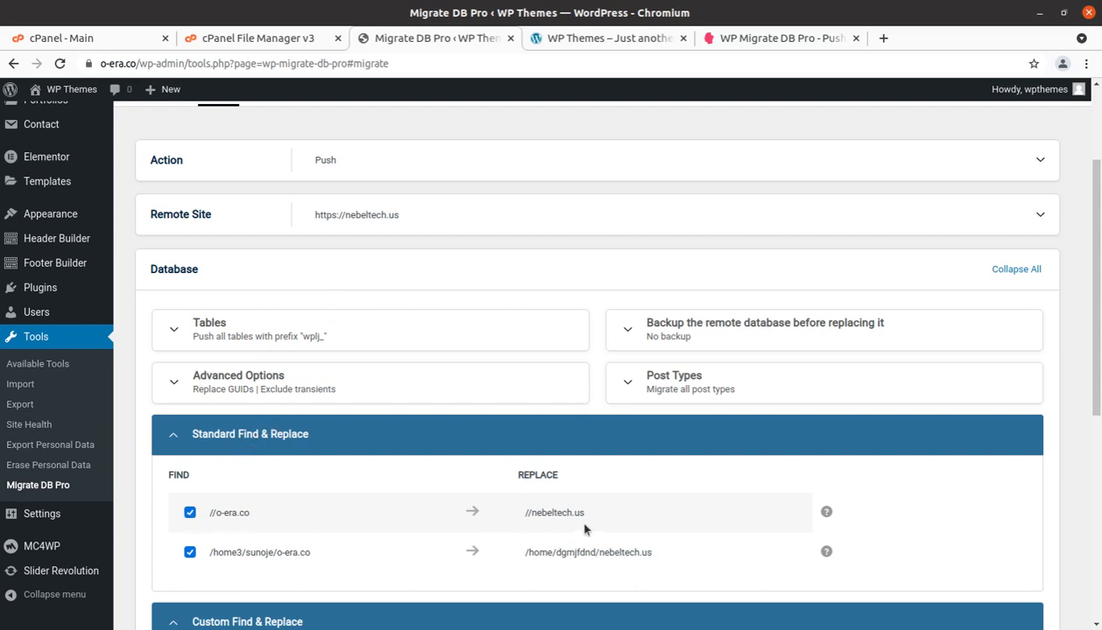
scroll(576, 506, "down", 2)
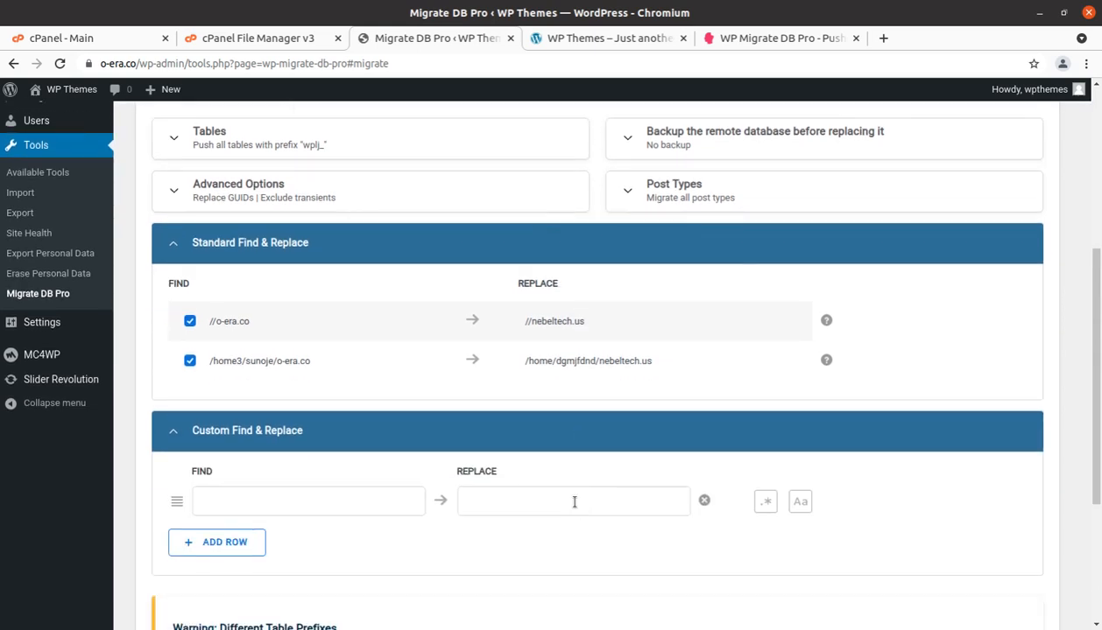
left_click_drag(261, 326, 213, 325)
left_click_drag(585, 322, 527, 322)
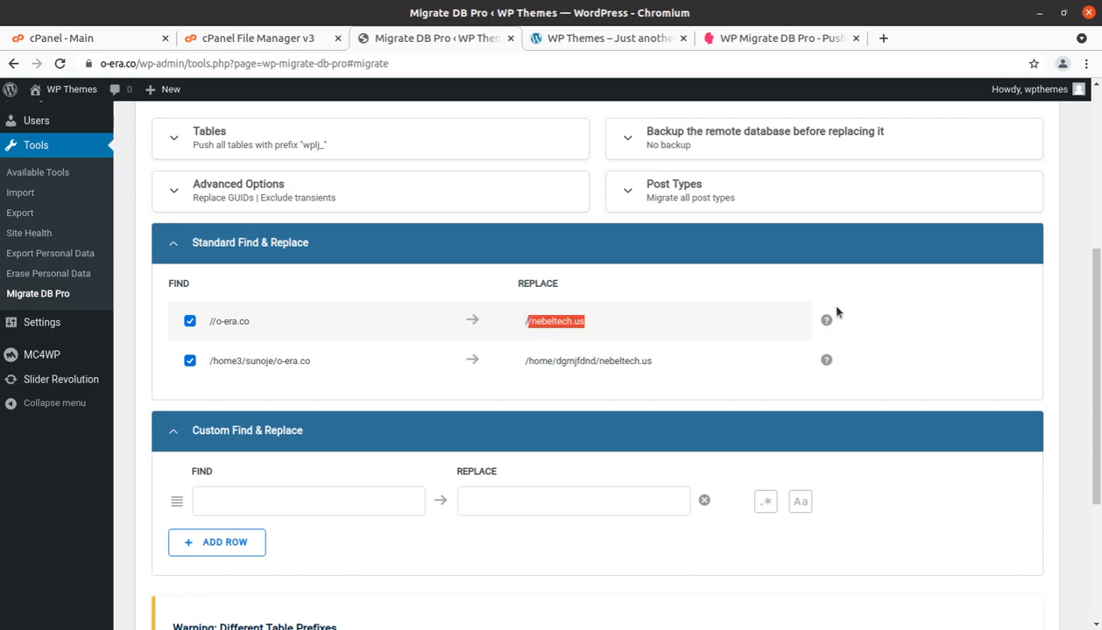
mouse_move(829, 323)
left_click(373, 374)
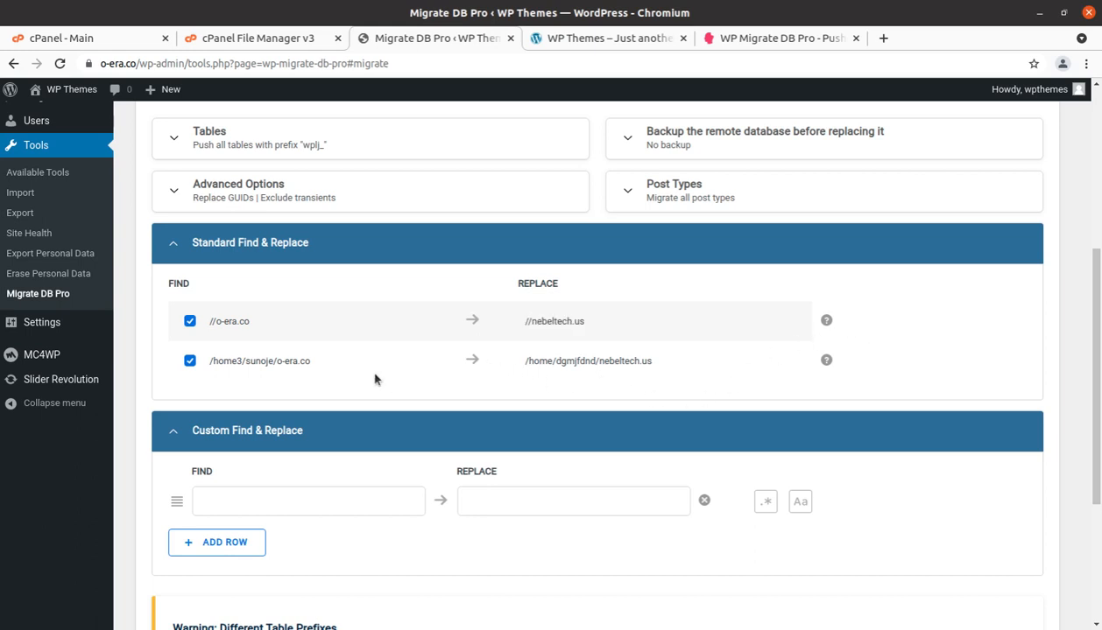
scroll(312, 389, "down", 2)
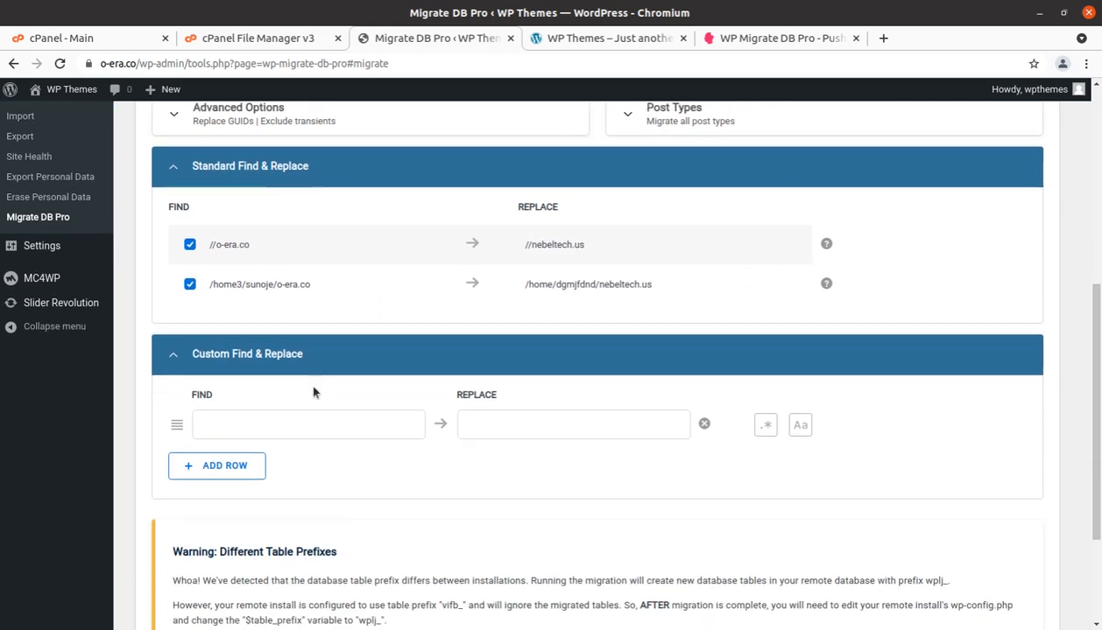
scroll(385, 350, "down", 4)
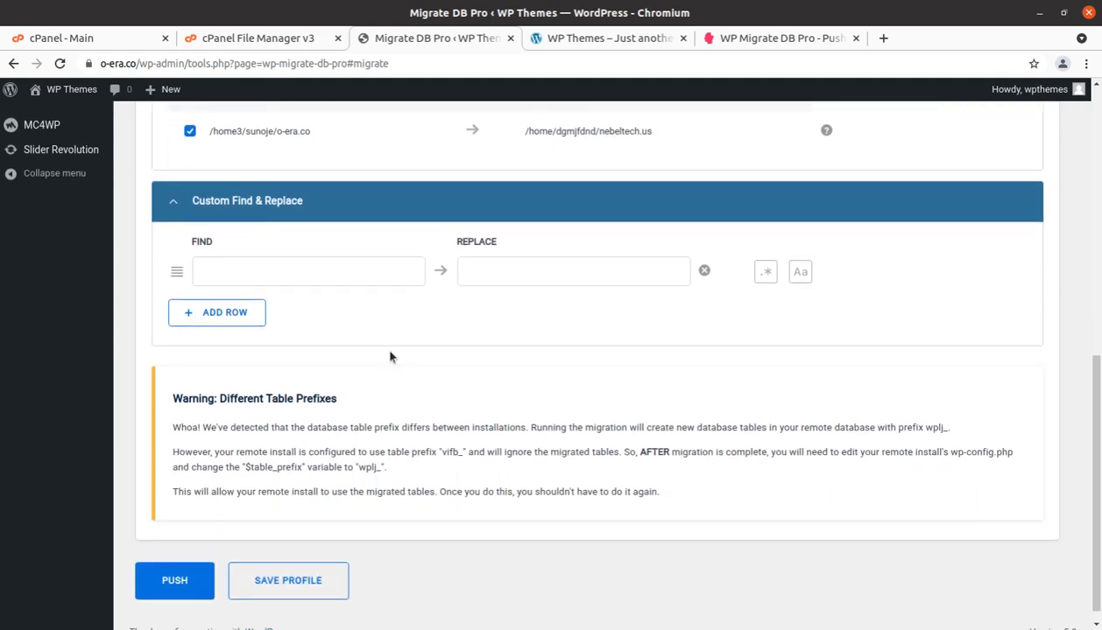
Review the push's find and replace rows, the available migration actions and the remote site connection details.
scroll(340, 365, "up", 6)
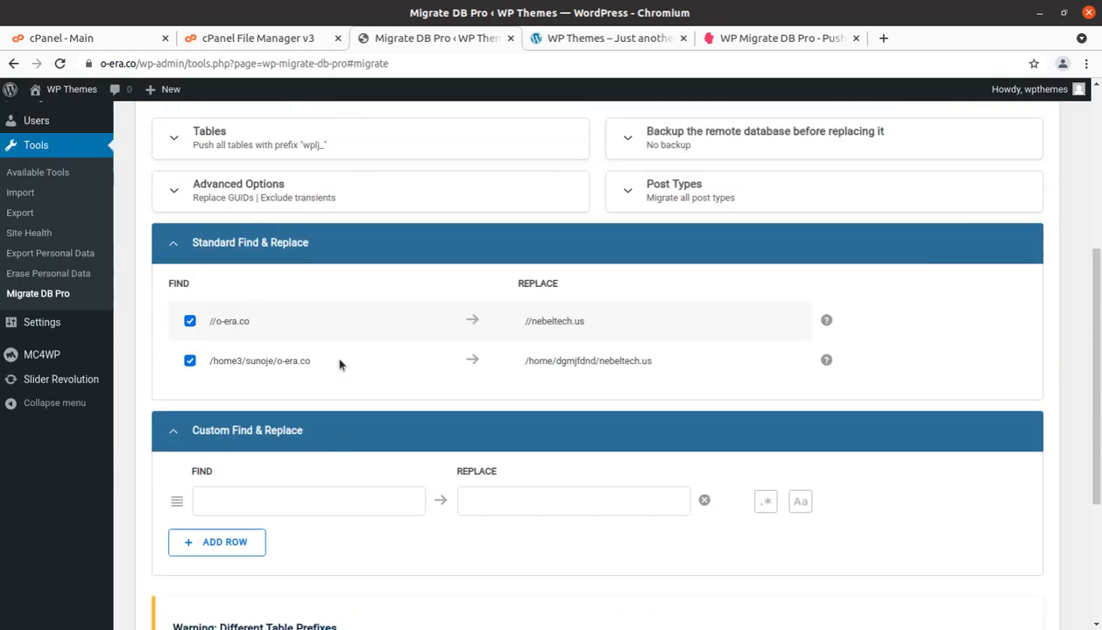
scroll(296, 340, "up", 6)
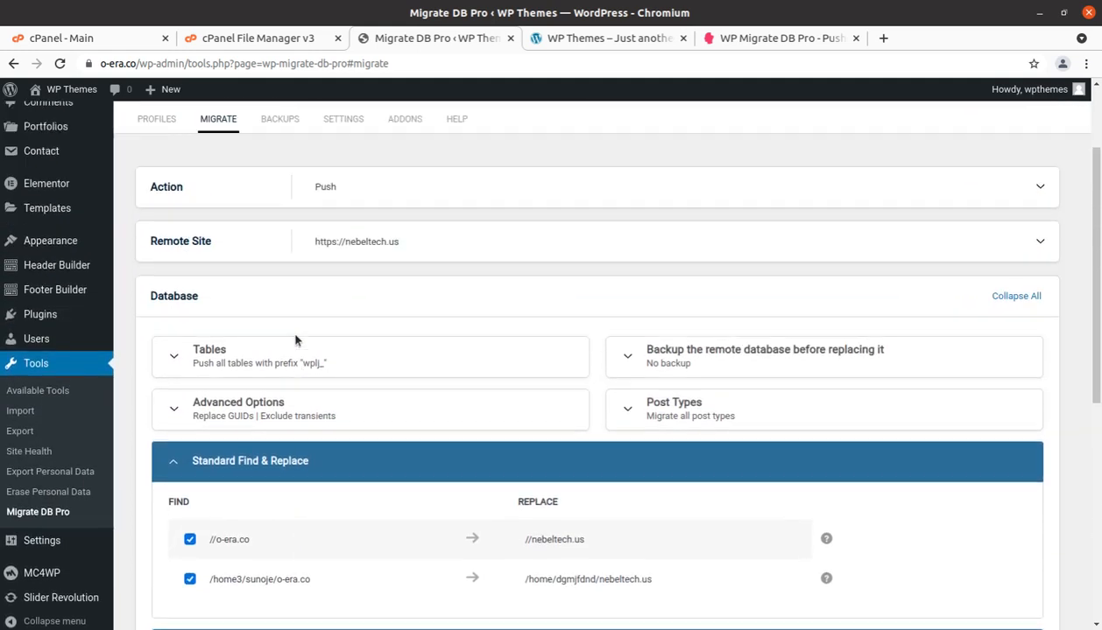
scroll(295, 339, "up", 2)
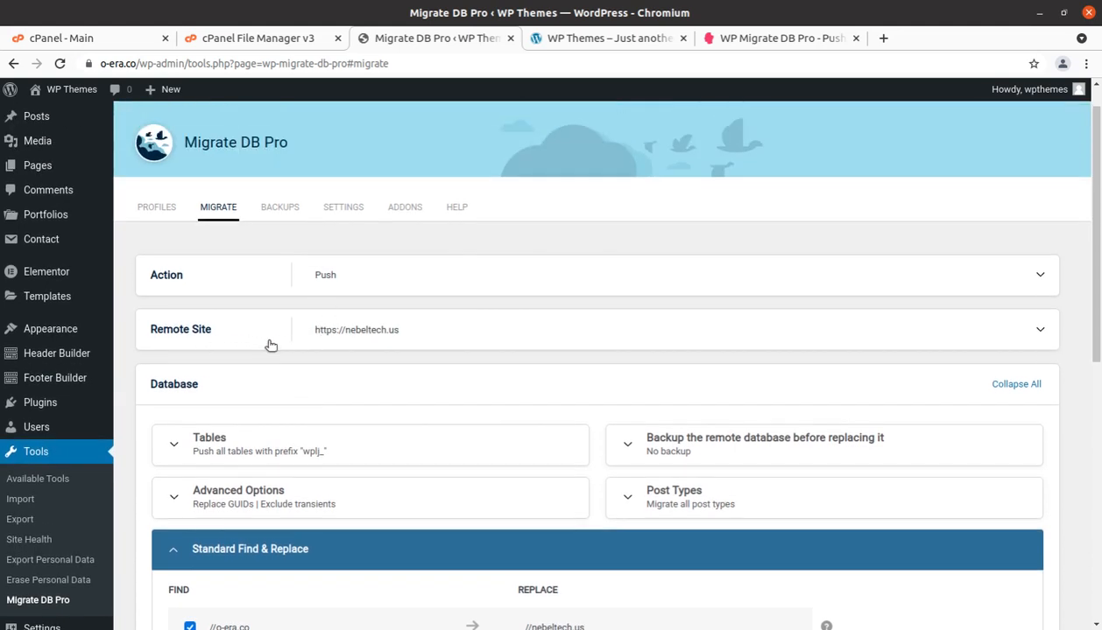
left_click(1032, 331)
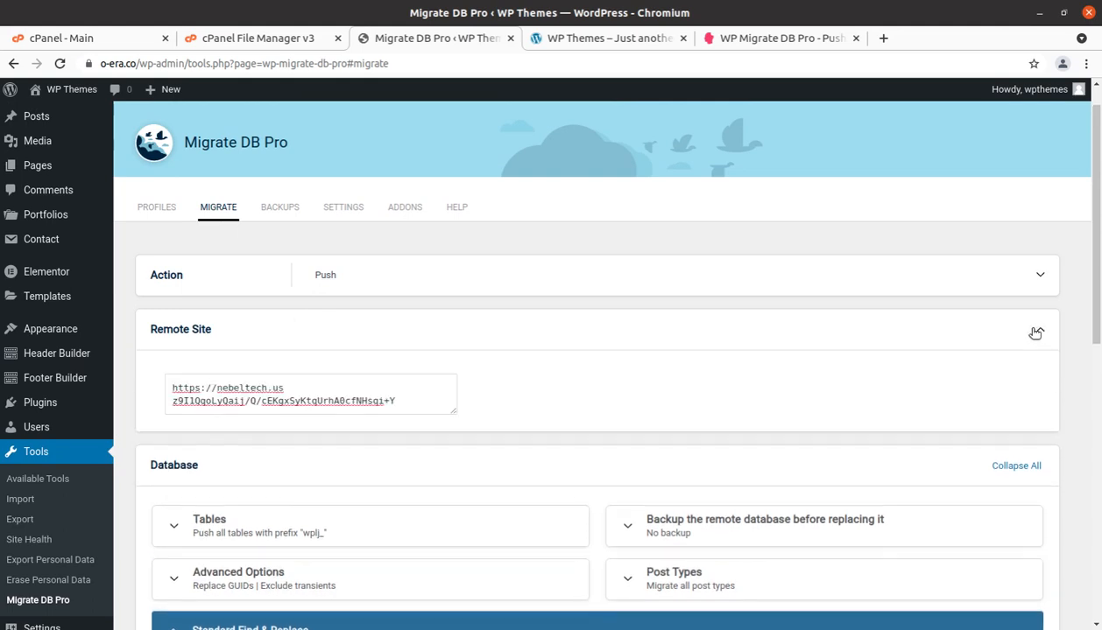
left_click(1031, 275)
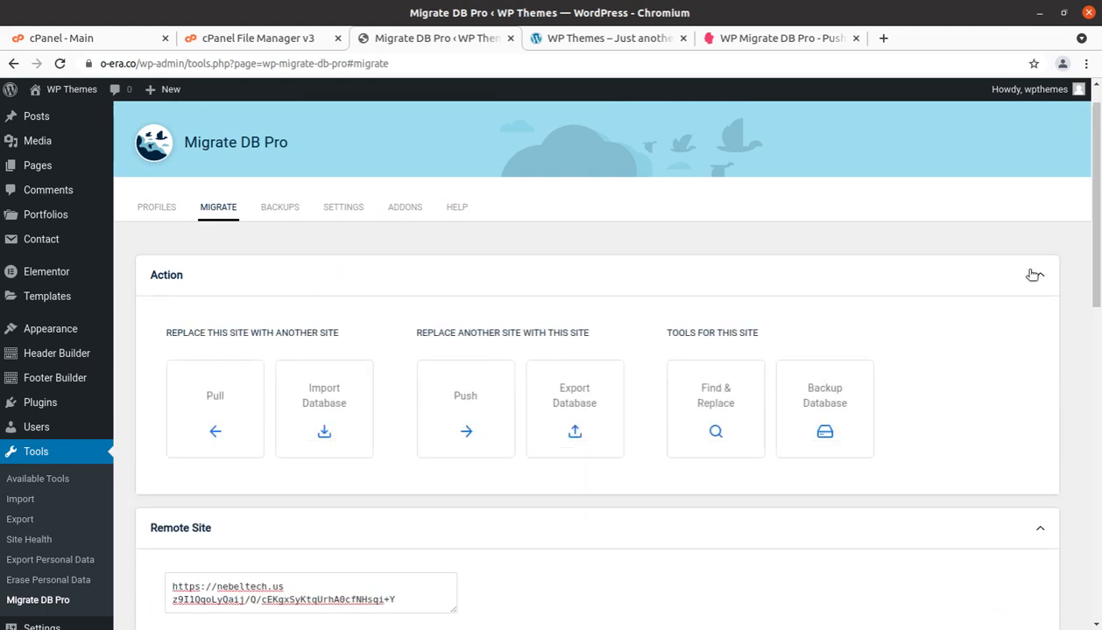
left_click(1032, 275)
scroll(692, 347, "down", 3)
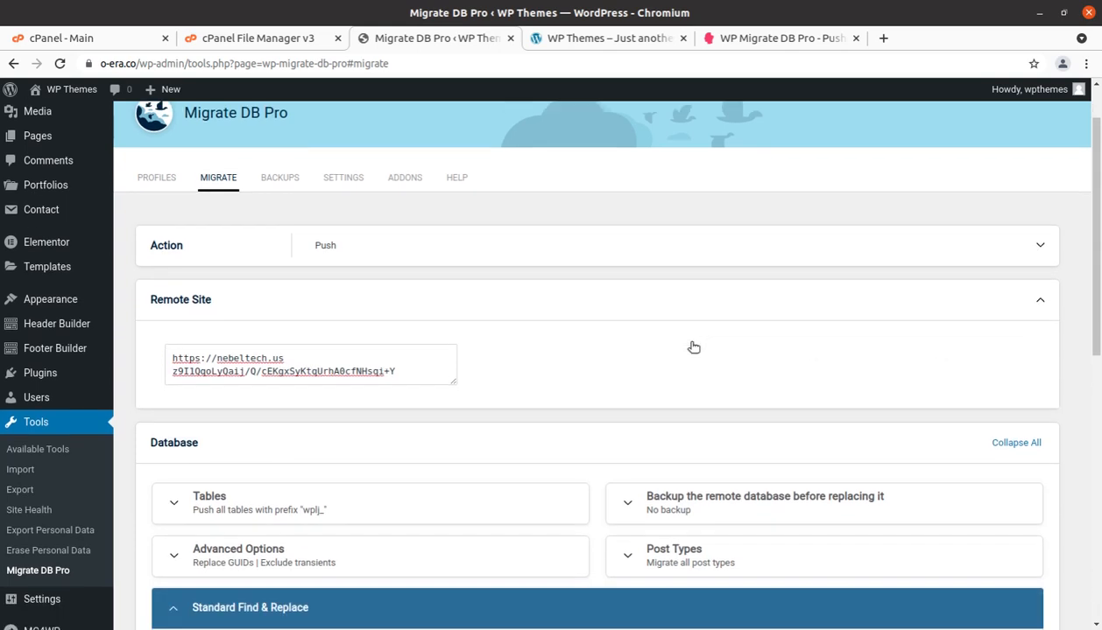
scroll(692, 346, "down", 2)
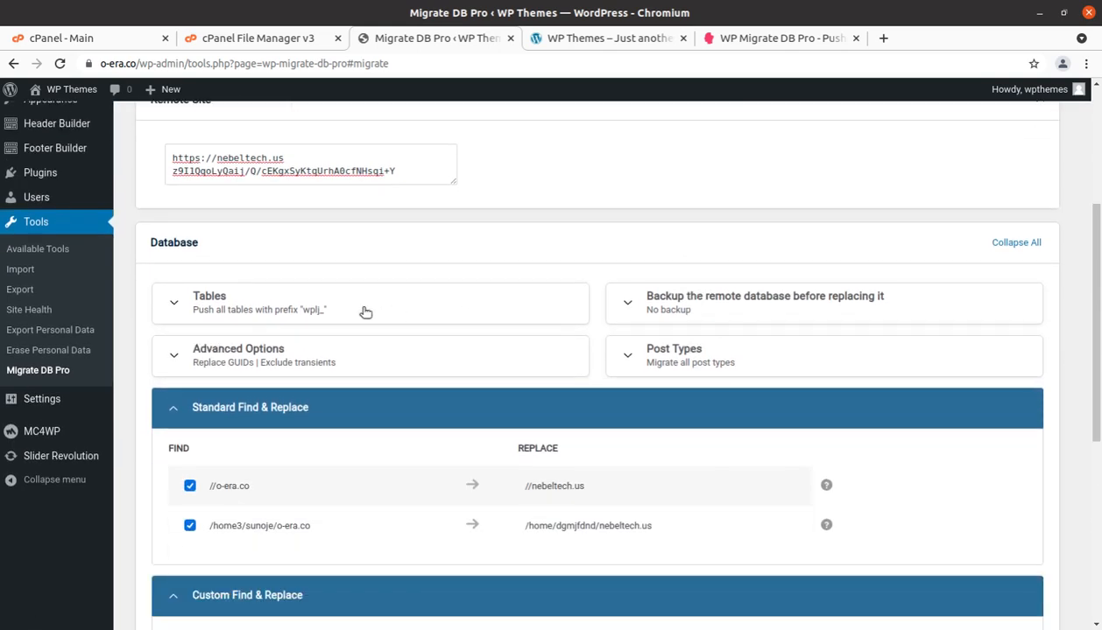
Examine the Tables, remote database backup and Post Types options, and check the current nebeltech.us front page in Firefox.
left_click(365, 312)
left_click(365, 313)
left_click(670, 314)
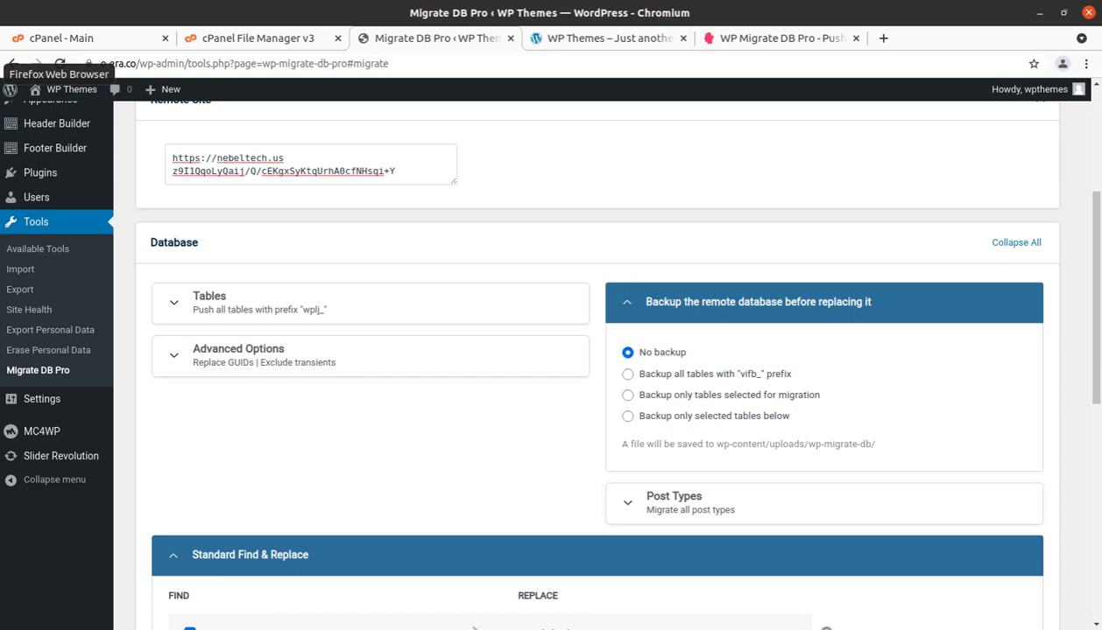
left_click(0, 74)
scroll(184, 133, "up", 4)
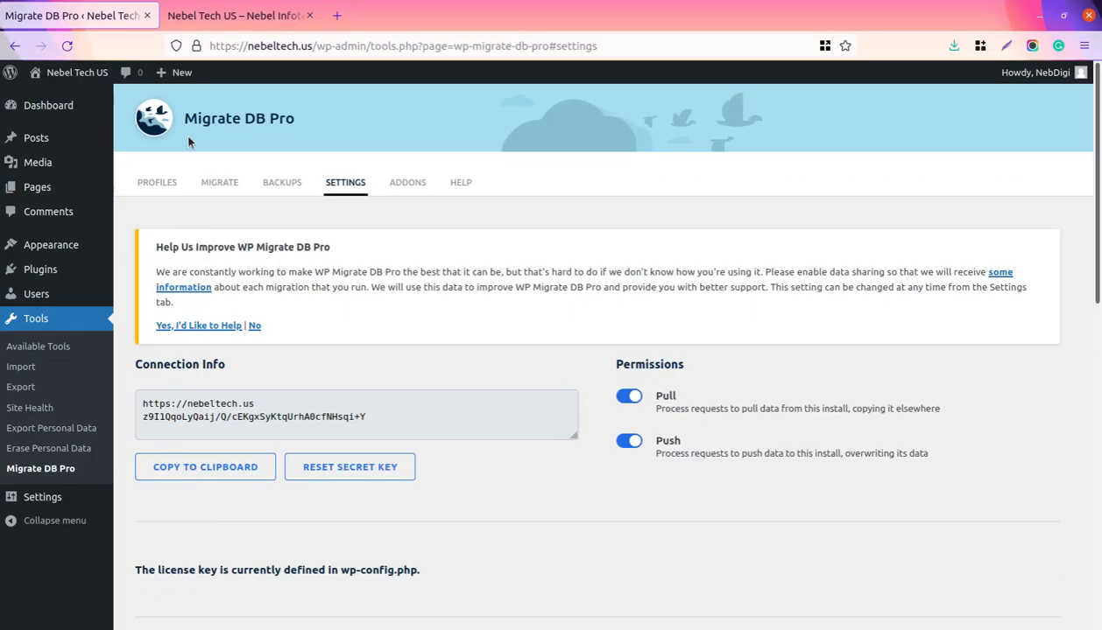
left_click(255, 15)
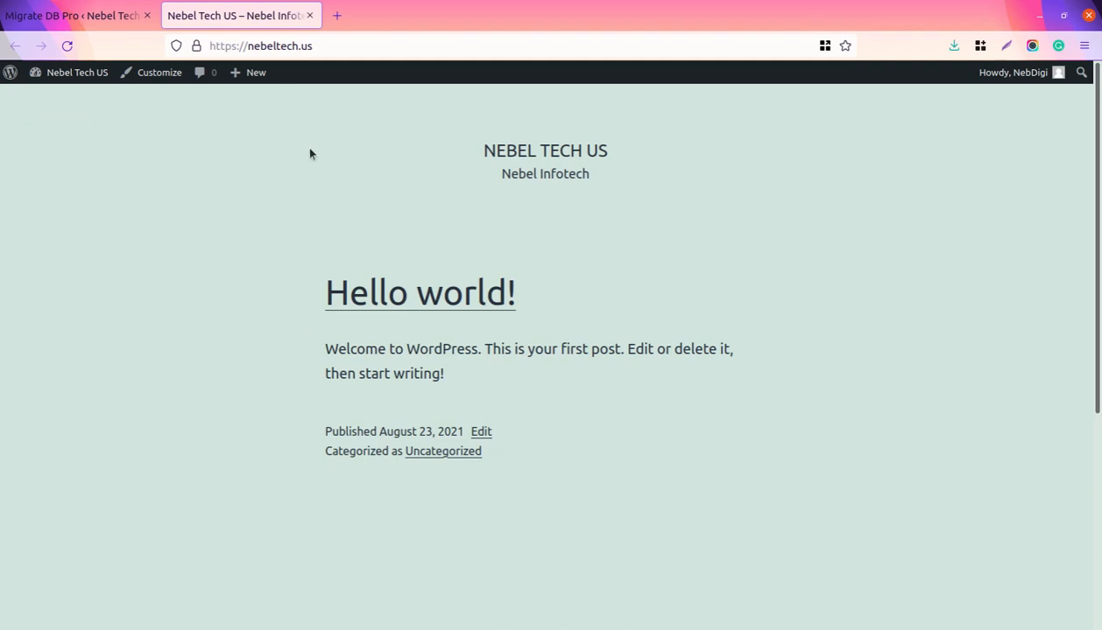
left_click(1, 172)
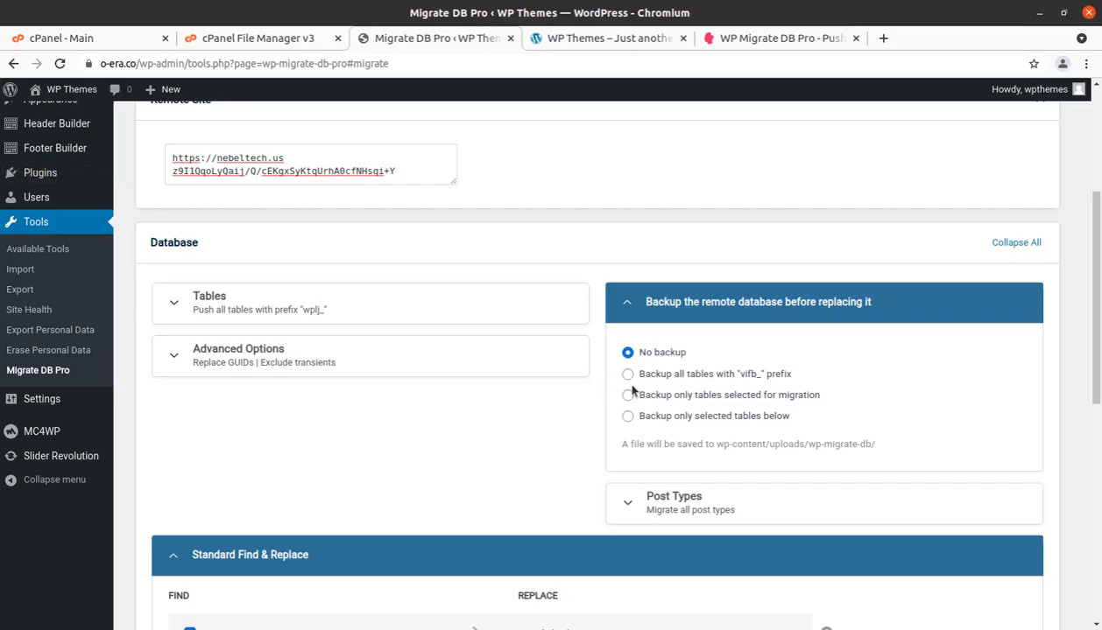
scroll(736, 405, "down", 1)
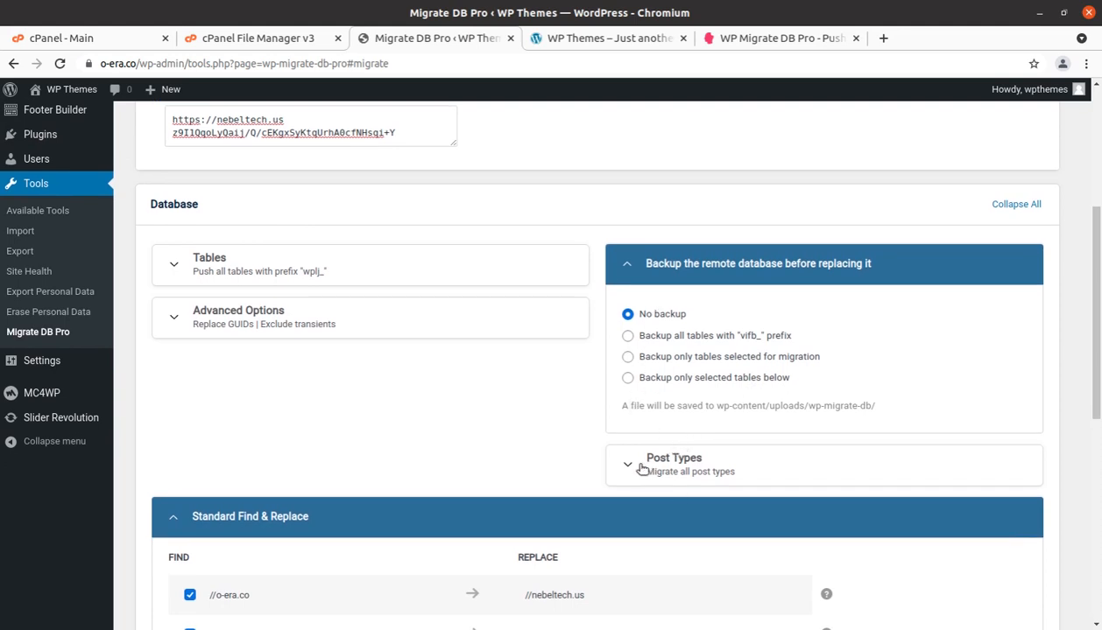
left_click(663, 477)
scroll(761, 453, "down", 10)
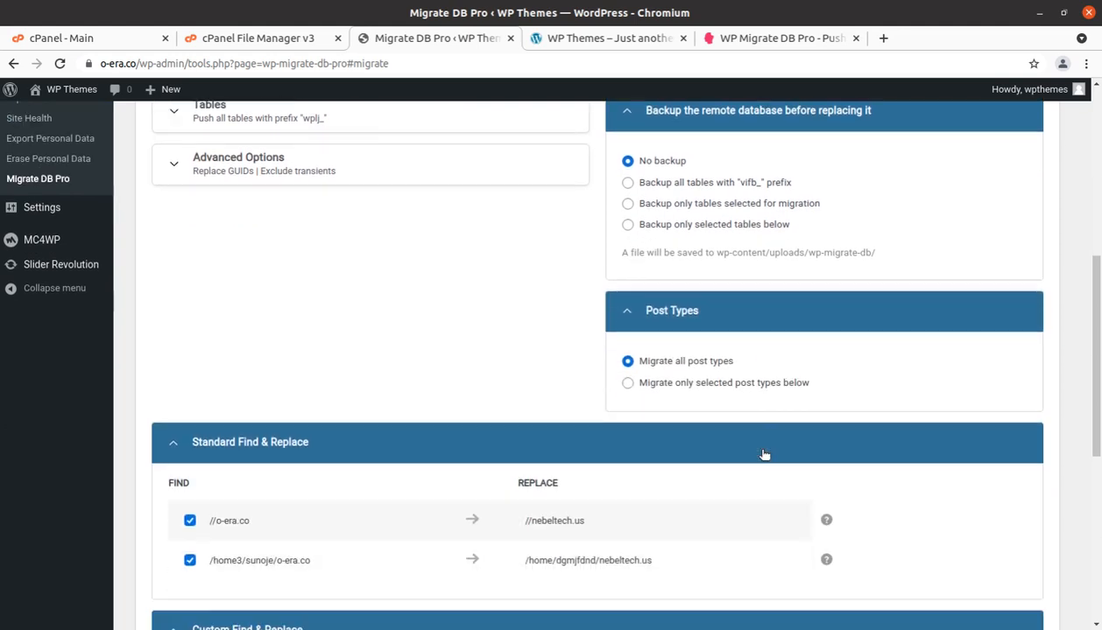
Copy the table prefix wplj_ from the Different Table Prefixes warning into a new text editor document.
scroll(432, 414, "down", 4)
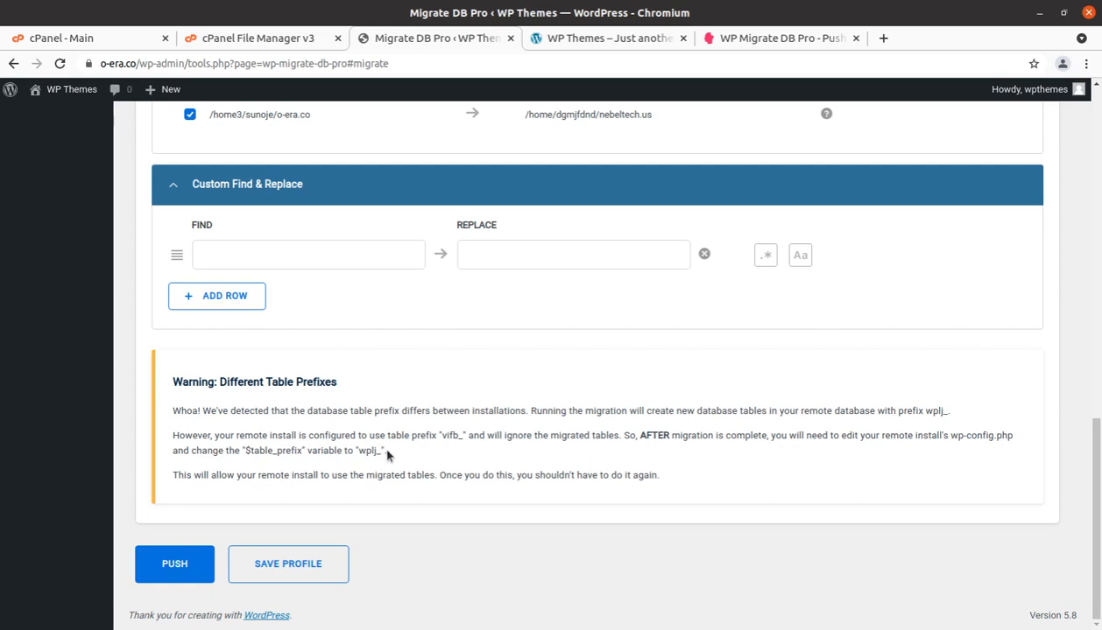
left_click_drag(388, 453, 354, 451)
key("ctrl+c")
left_click(1, 315)
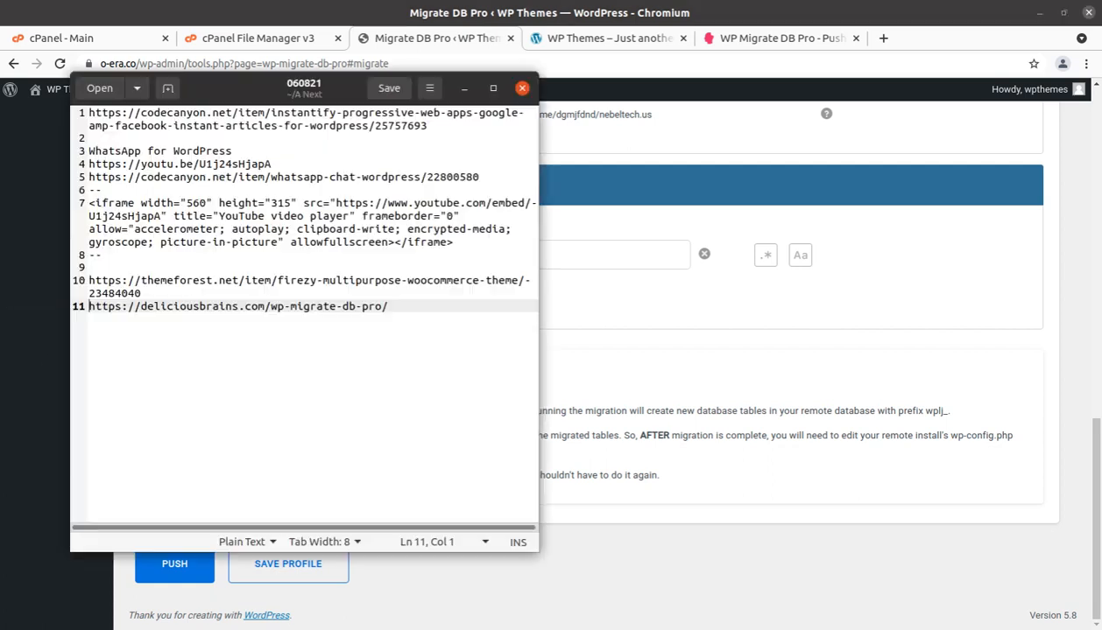
left_click(161, 91)
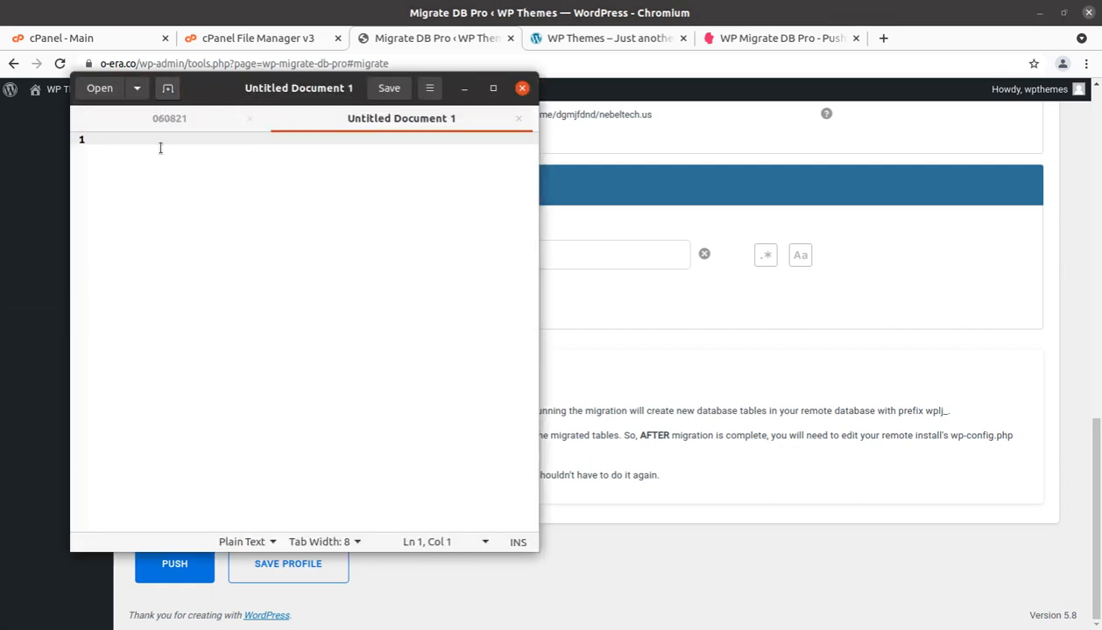
type("\"")
key("ctrl+v")
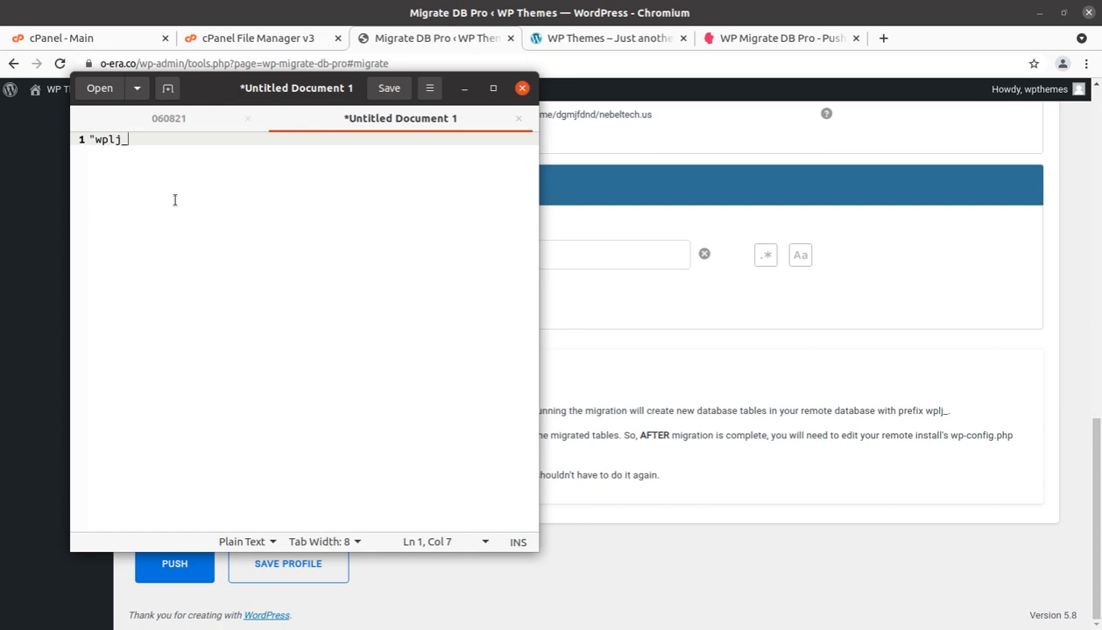
left_click(464, 88)
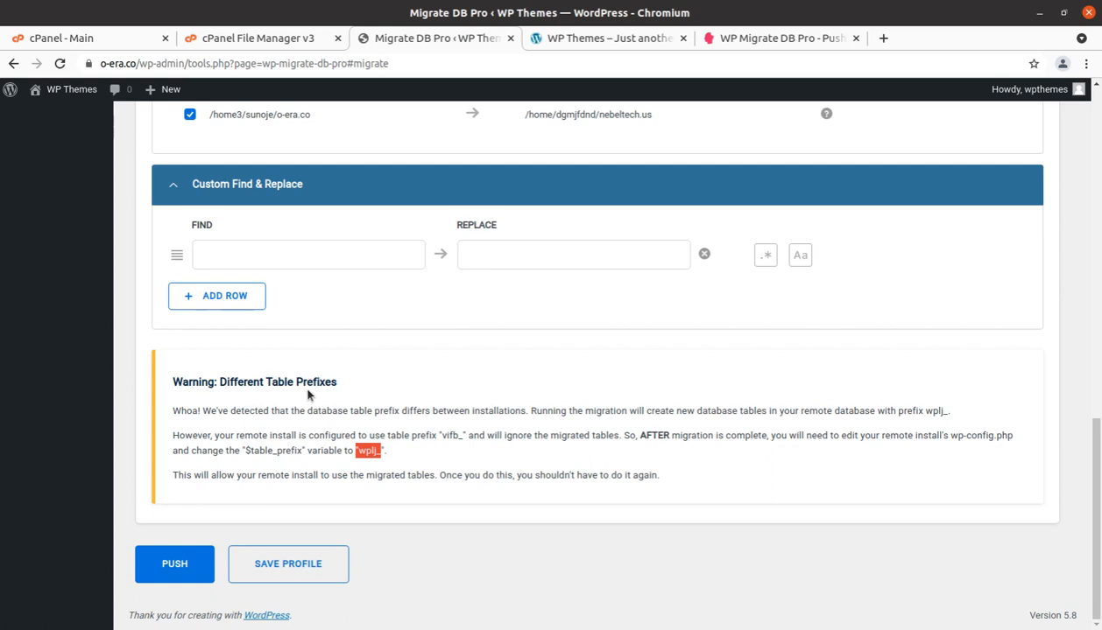
Push the o-era.co database to nebeltech.us and close the completion dialog once the migration ends.
left_click(177, 566)
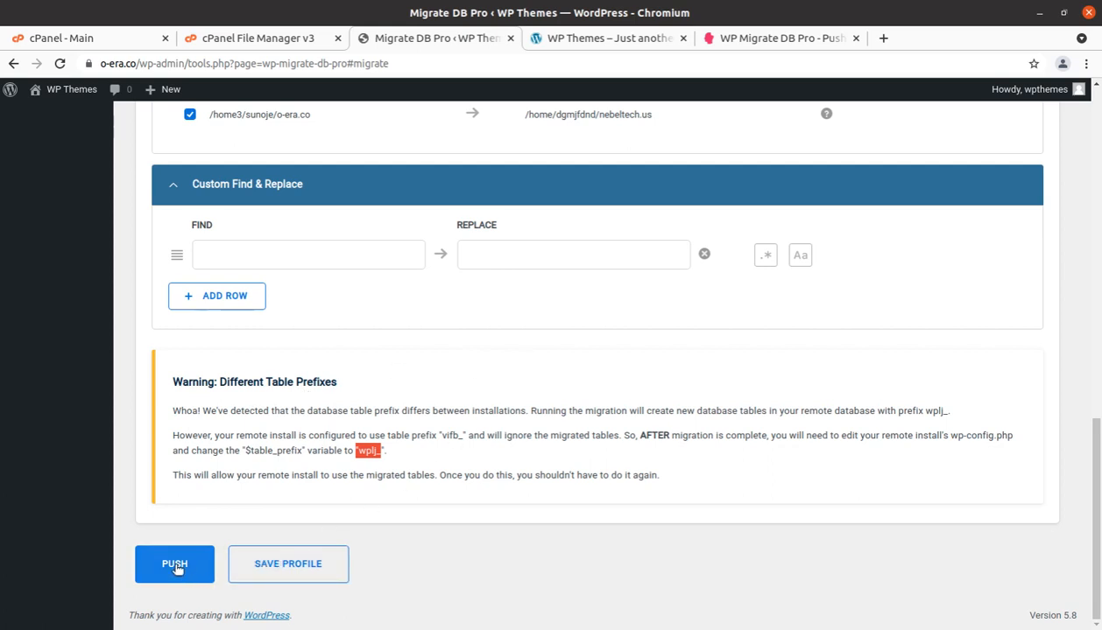
left_click(173, 569)
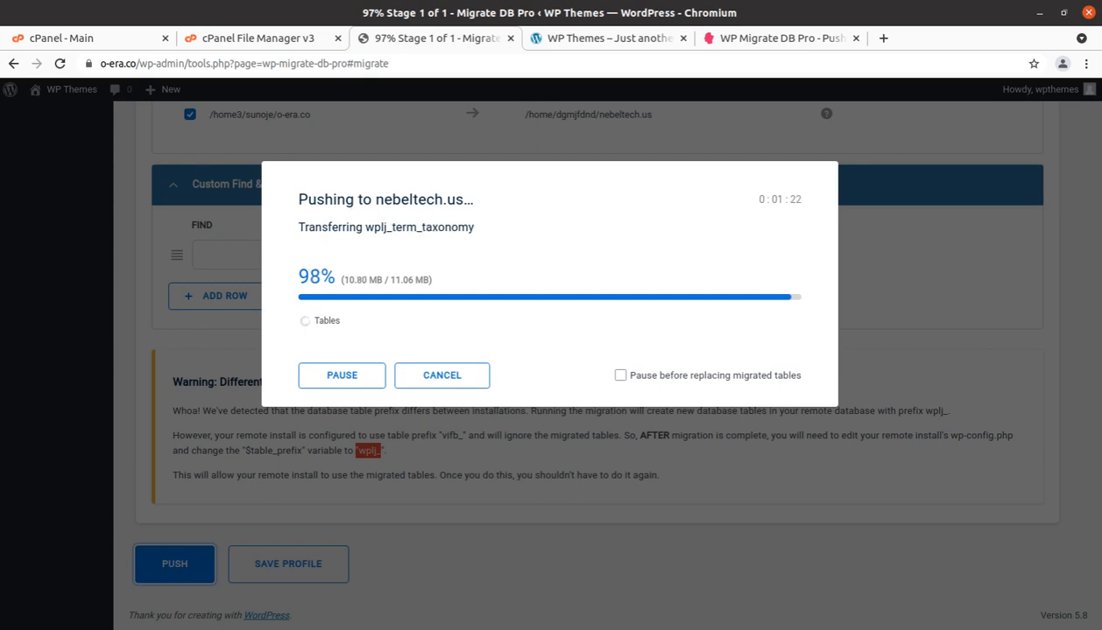
left_click(9, 72)
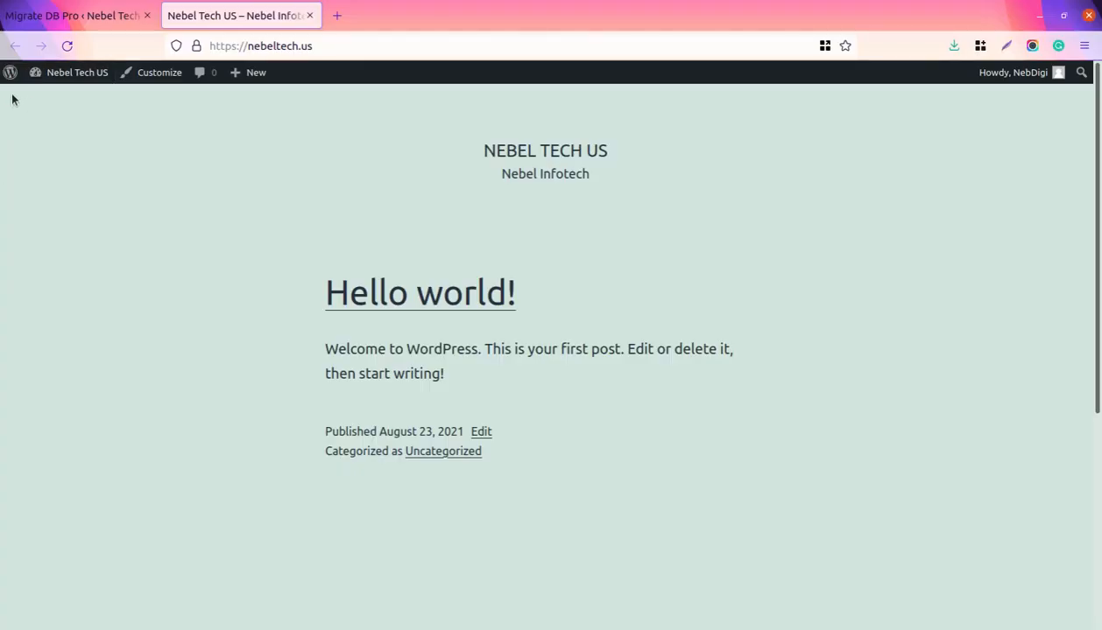
left_click(8, 170)
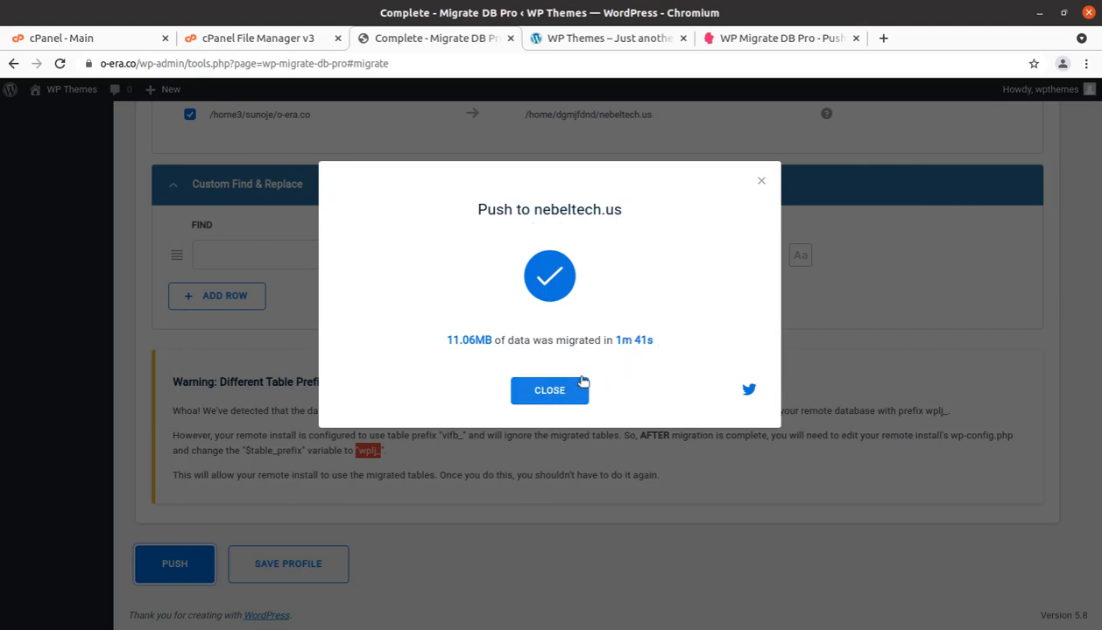
left_click(555, 394)
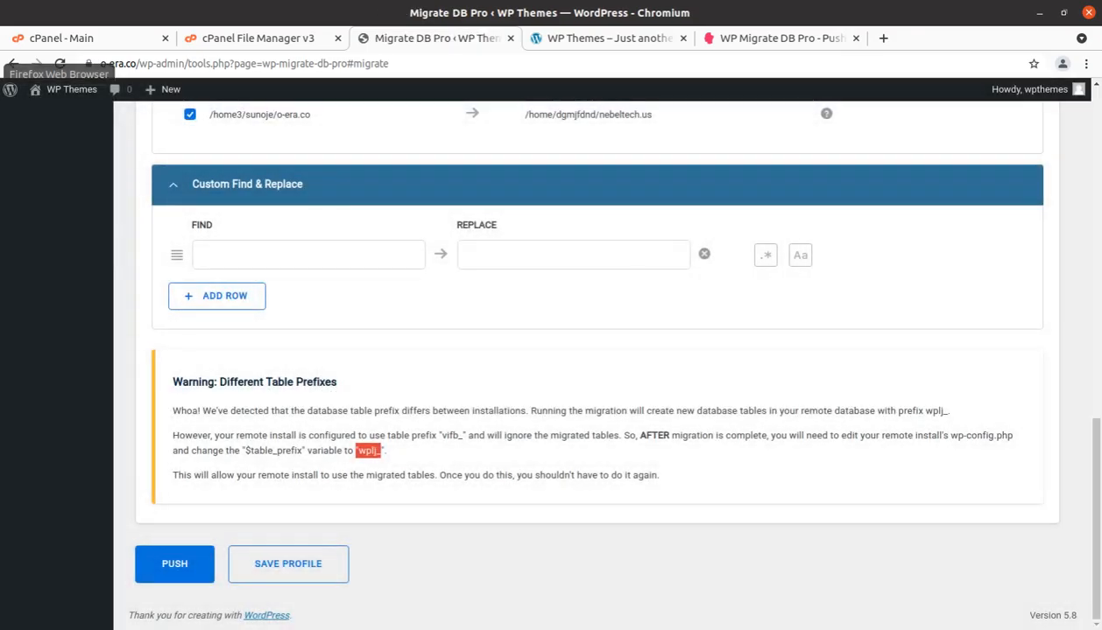
Reload the nebeltech.us front page in Firefox, and open the site's wp-config.php for editing in cPanel File Manager.
left_click(1, 75)
left_click(67, 46)
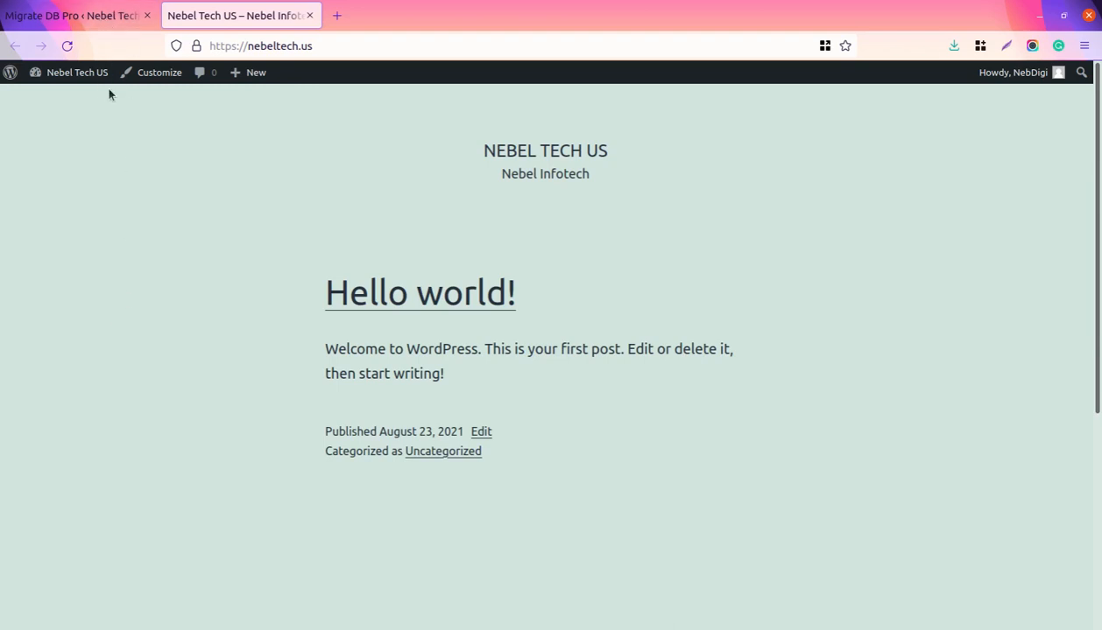
left_click(119, 19)
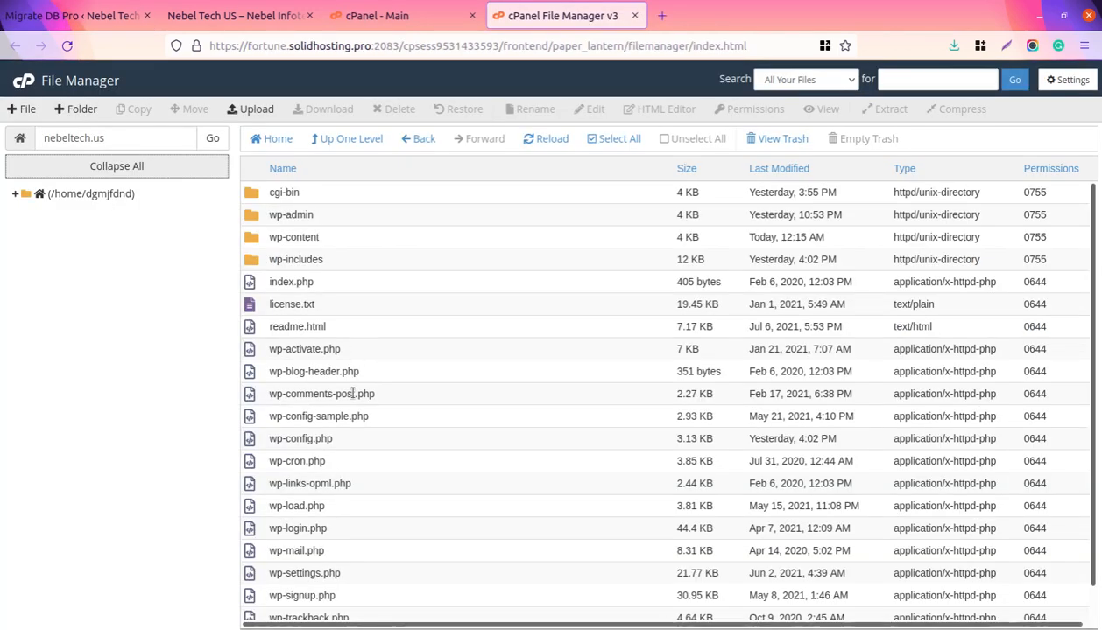
left_click(354, 443)
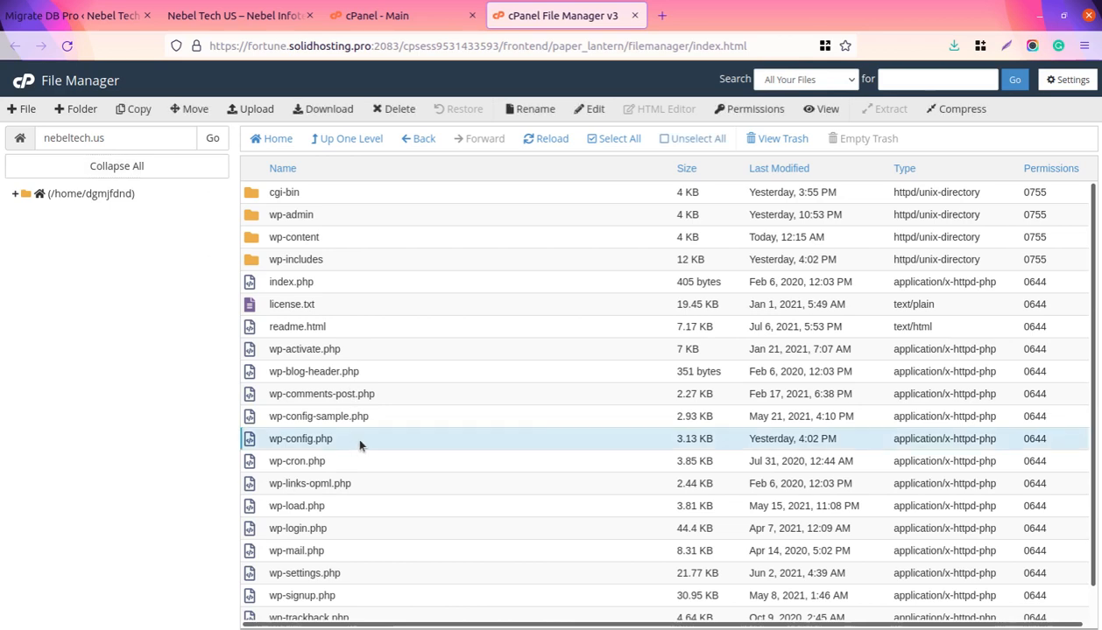
right_click(359, 444)
left_click(394, 481)
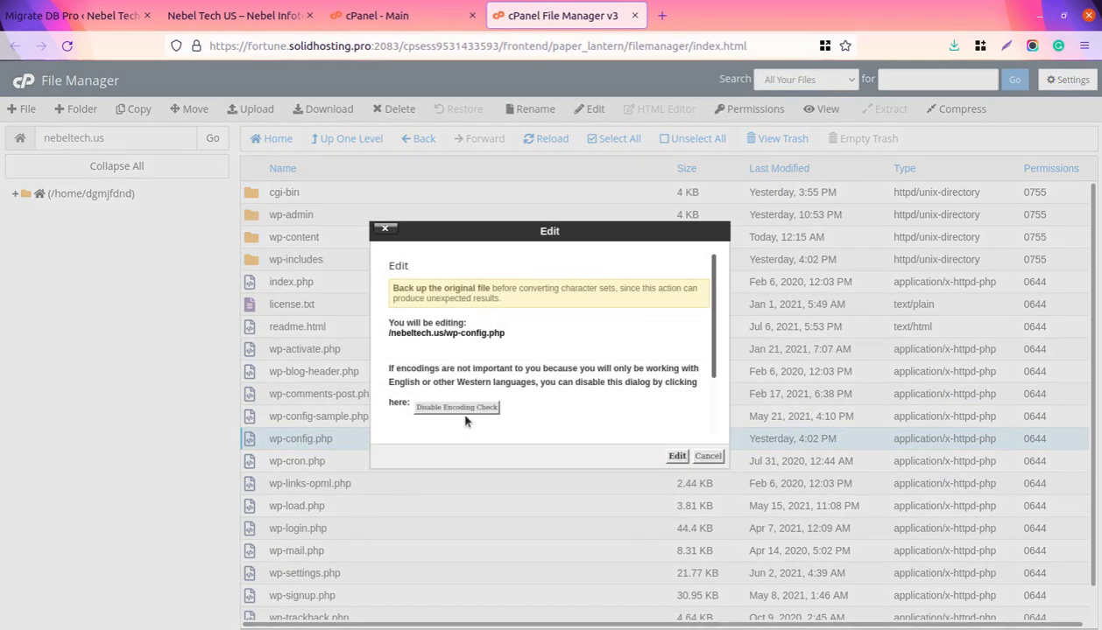
left_click(670, 457)
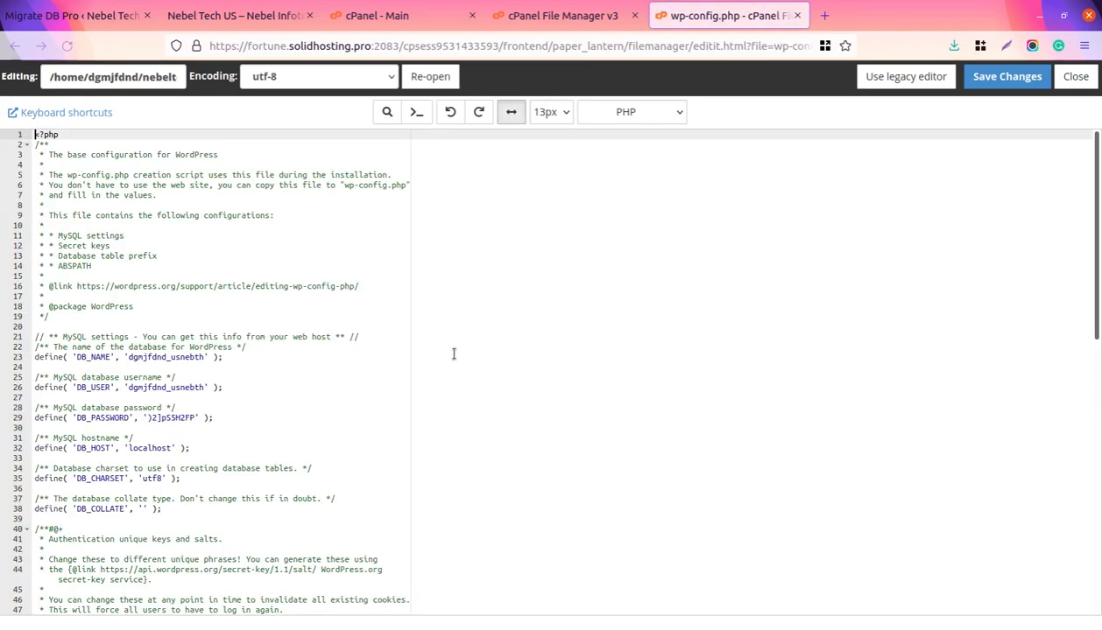
Set $table_prefix in wp-config.php to 'wplj_' copied from the text note, save the file, and close the editor and File Manager.
scroll(453, 352, "down", 10)
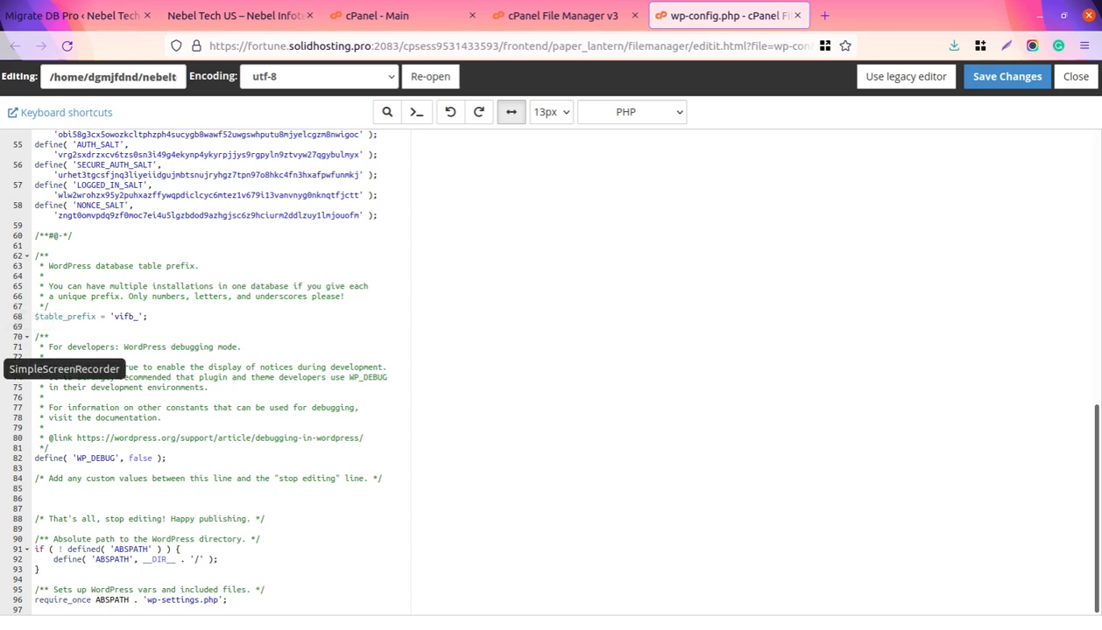
left_click(4, 319)
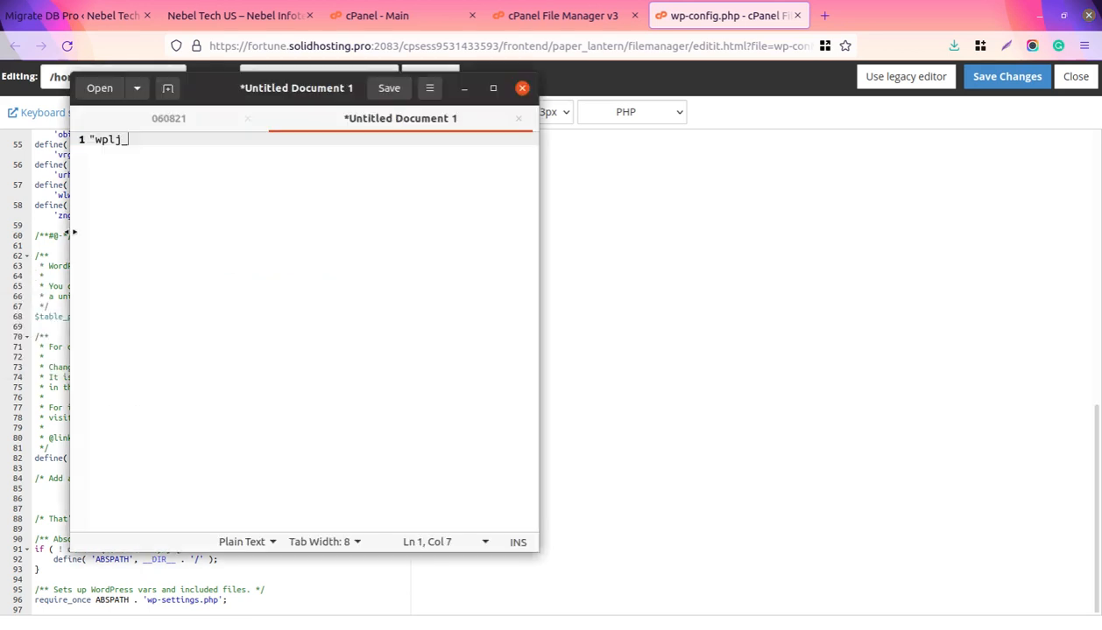
left_click_drag(126, 143, 97, 142)
key("ctrl+c")
left_click(465, 89)
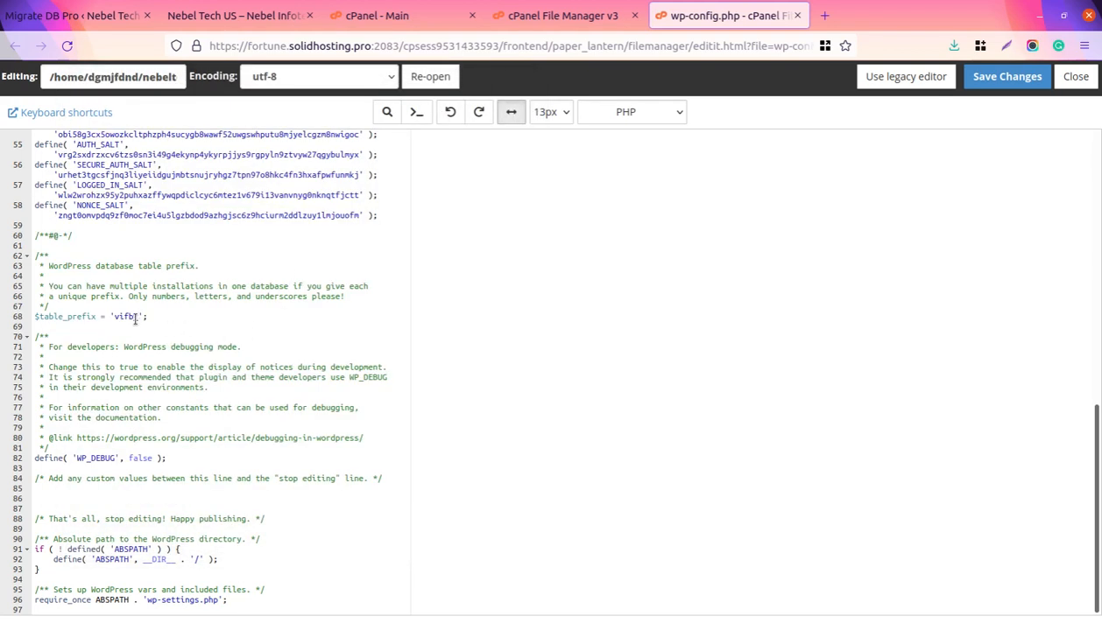
left_click_drag(139, 317, 118, 315)
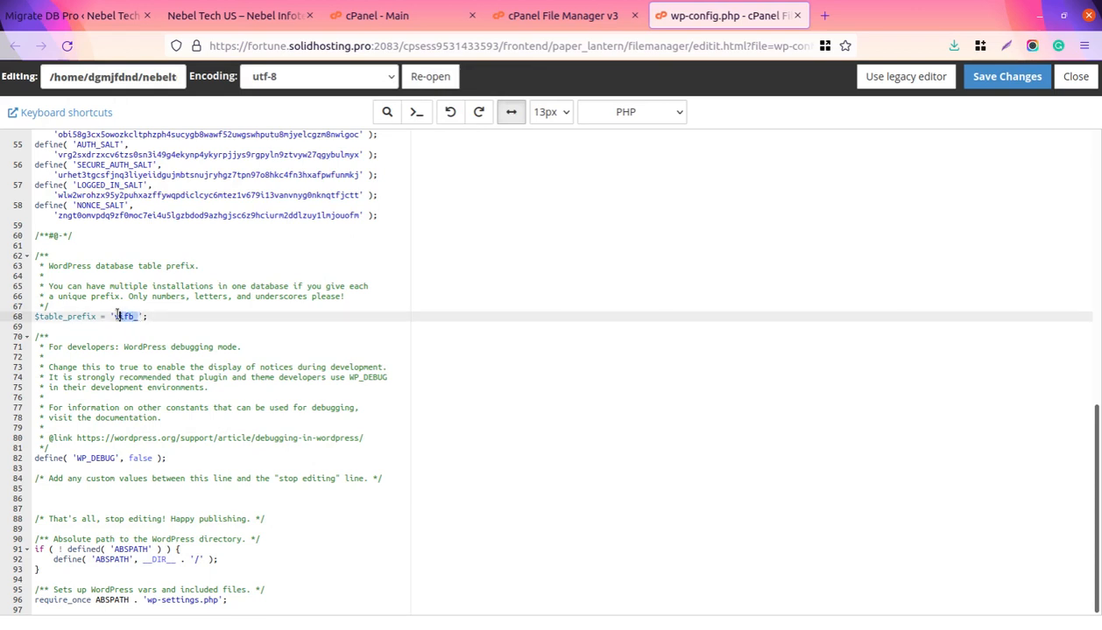
key("ctrl+v")
left_click(972, 77)
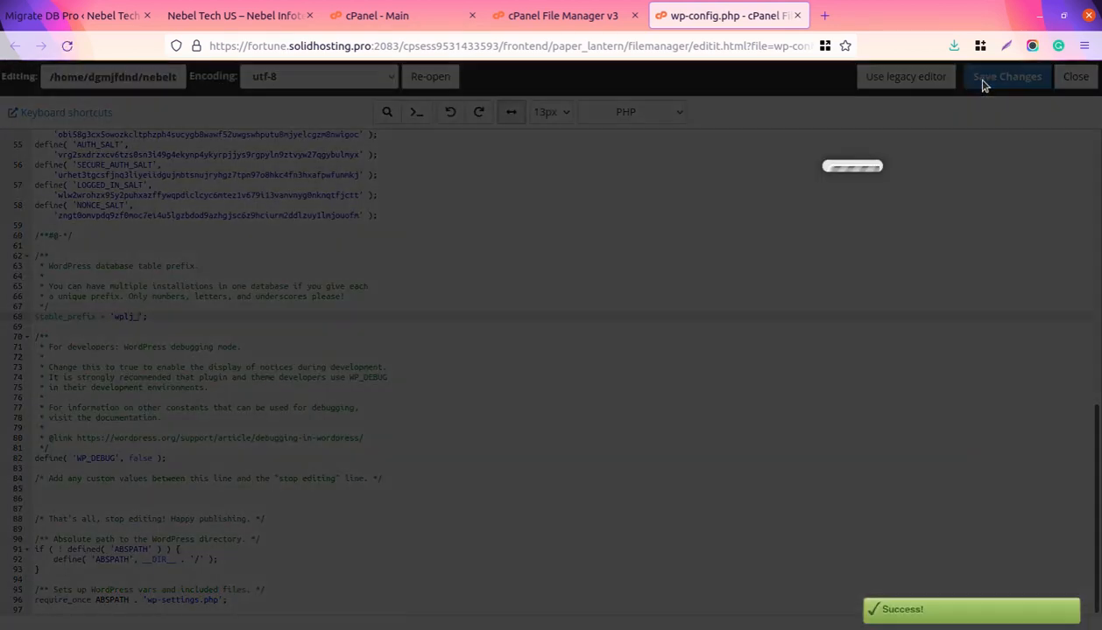
left_click(797, 16)
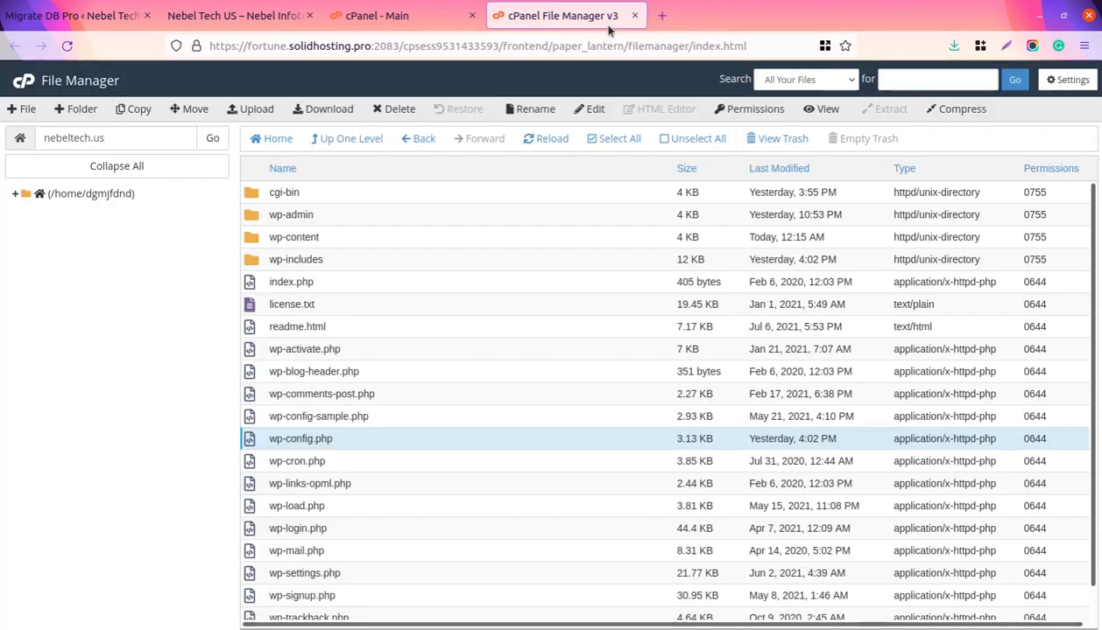
left_click(633, 16)
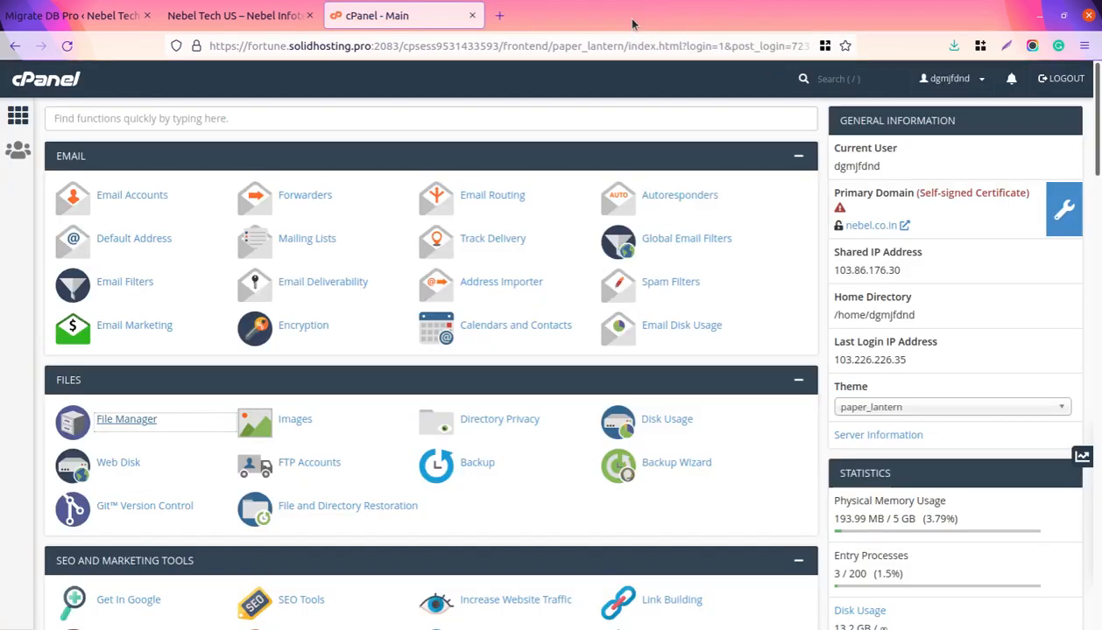
Close the cPanel page and reload the nebeltech.us front page to check the migrated site.
left_click(472, 15)
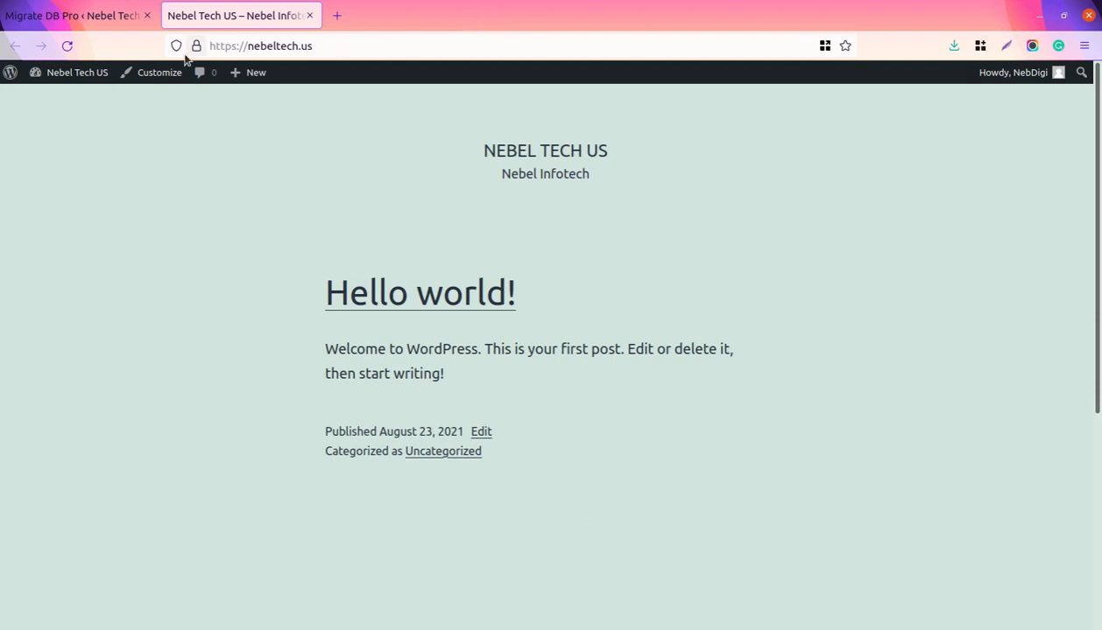
left_click(68, 46)
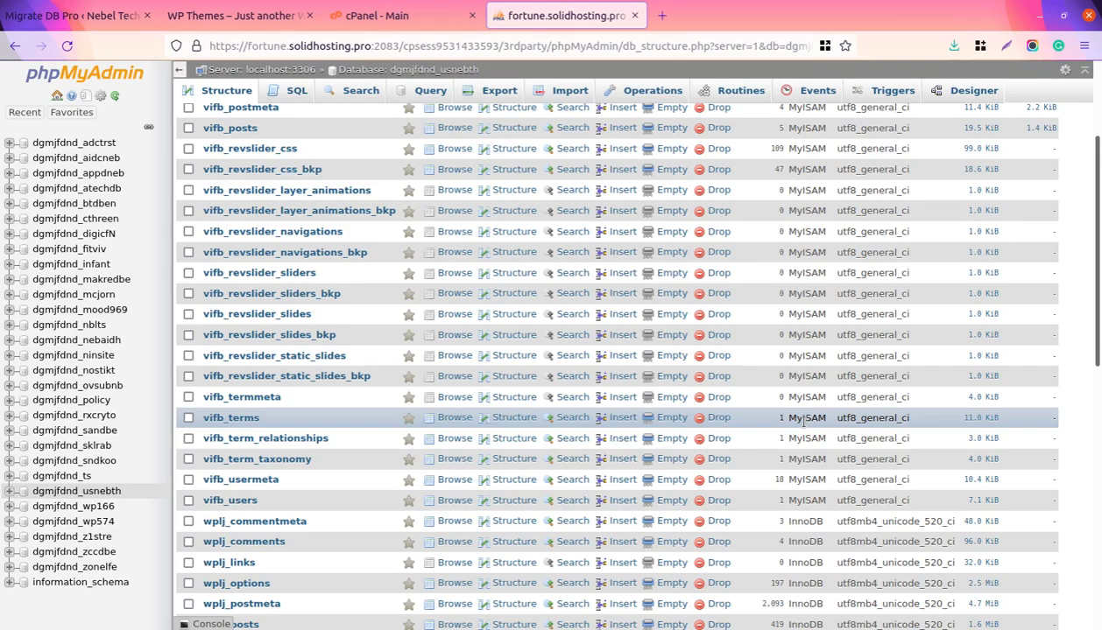
Review the vifb_ and wplj_ tables in the dgmjfdnd_usnebth database and the vifb_options rows, and close phpMyAdmin and cPanel.
scroll(804, 422, "down", 7)
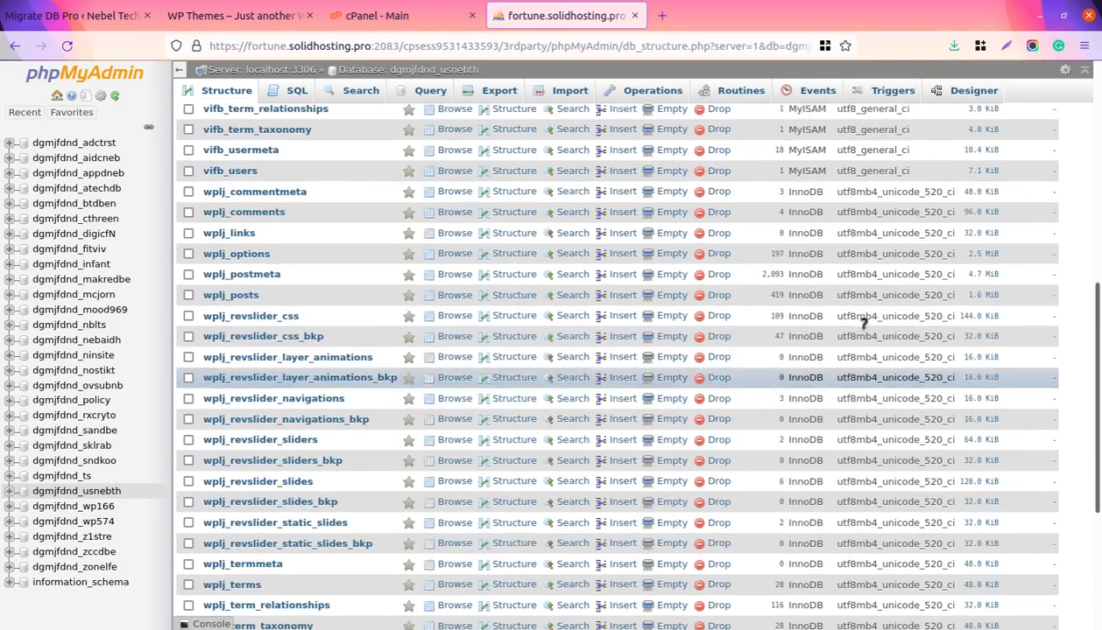
scroll(490, 347, "up", 8)
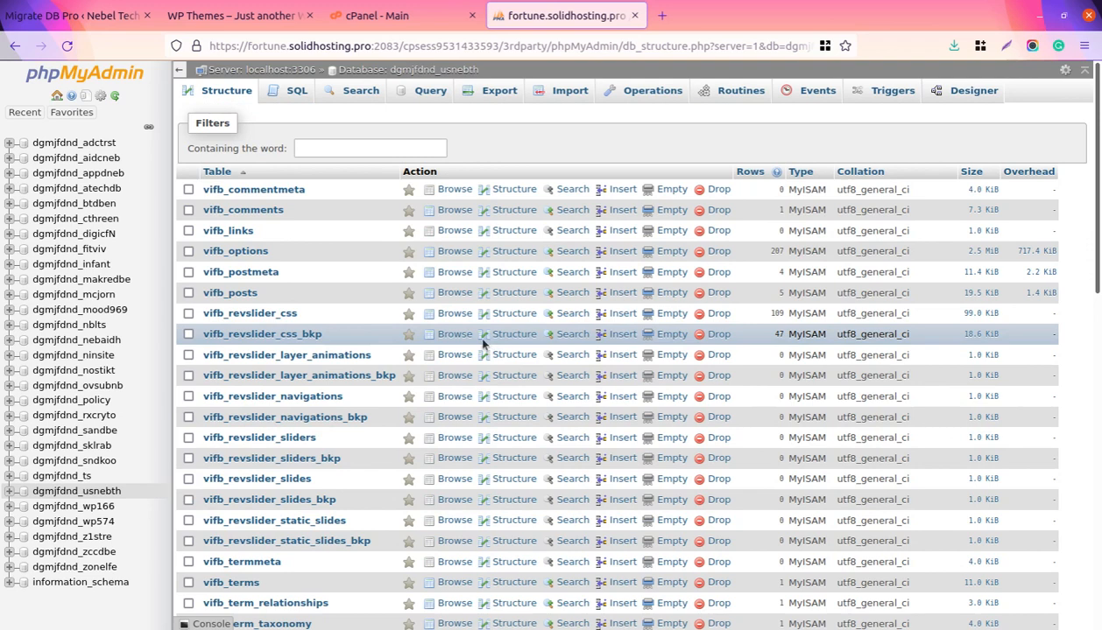
left_click(247, 253)
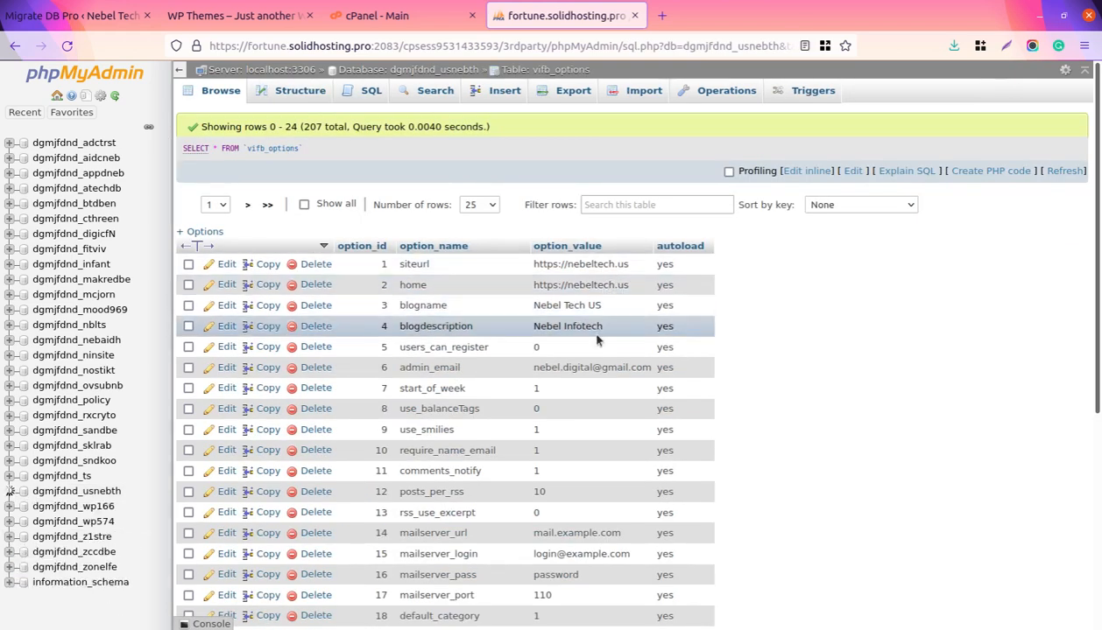
scroll(596, 346, "down", 3)
scroll(596, 346, "down", 3)
scroll(596, 346, "up", 6)
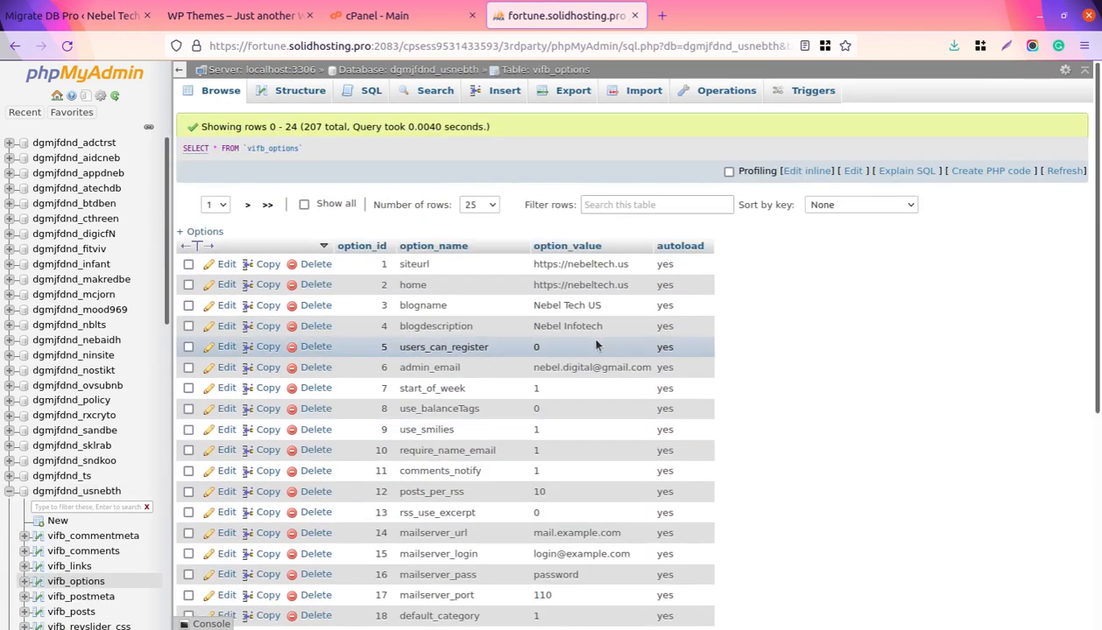
scroll(593, 344, "down", 6)
left_click(634, 16)
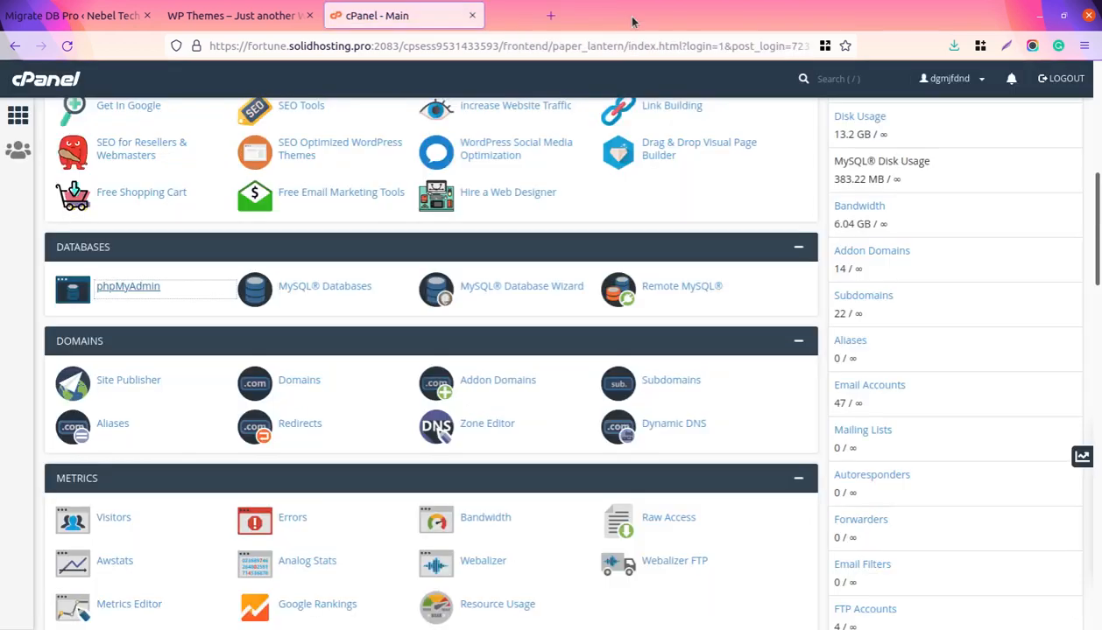
left_click(470, 16)
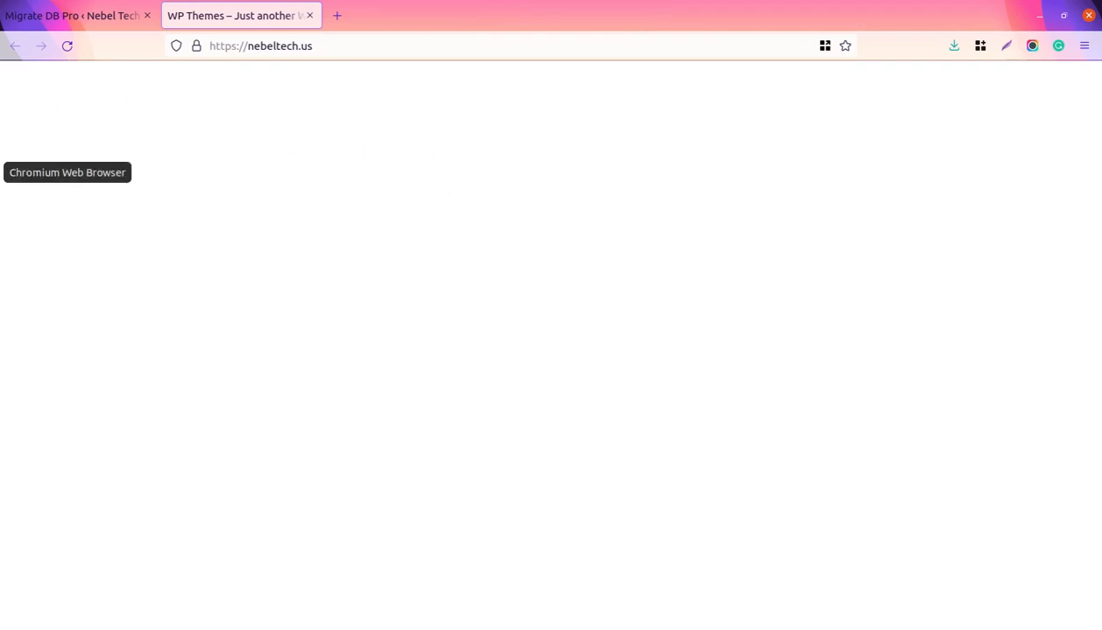
Switch to Chromium and look through the Backups, Profiles, Settings and Migrate sections of Migrate DB Pro on o-era.co.
left_click(17, 173)
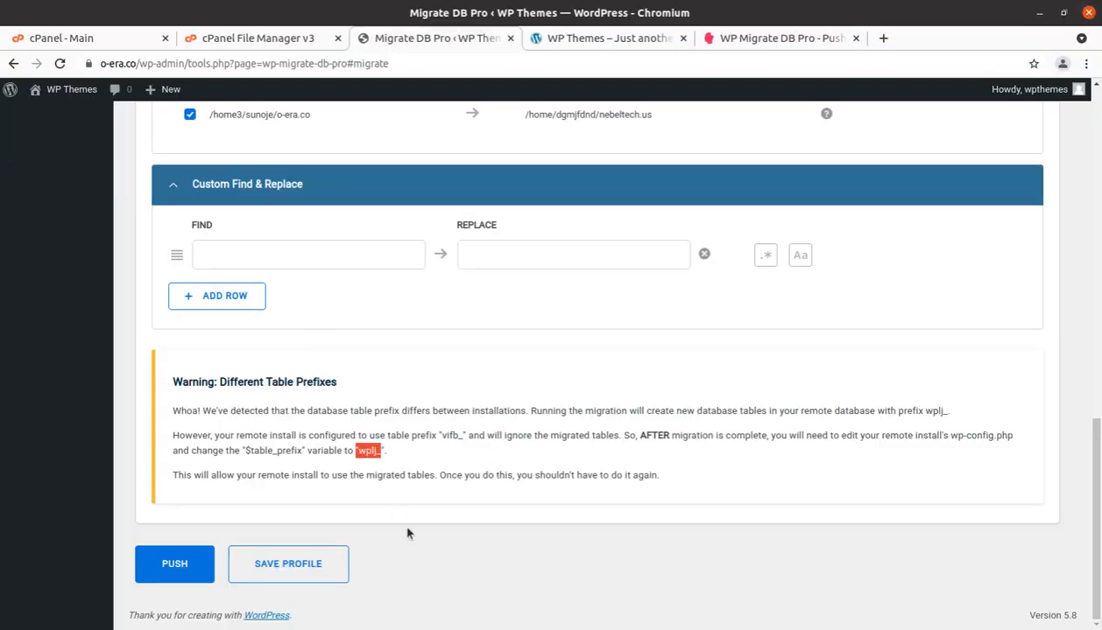
scroll(419, 547, "up", 15)
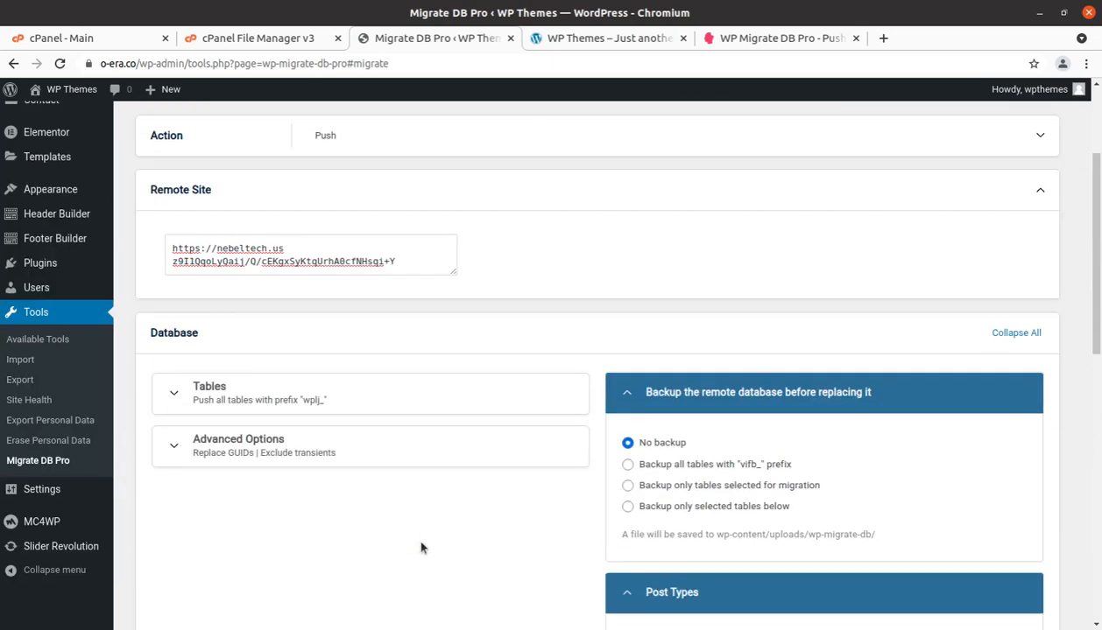
scroll(536, 398, "up", 3)
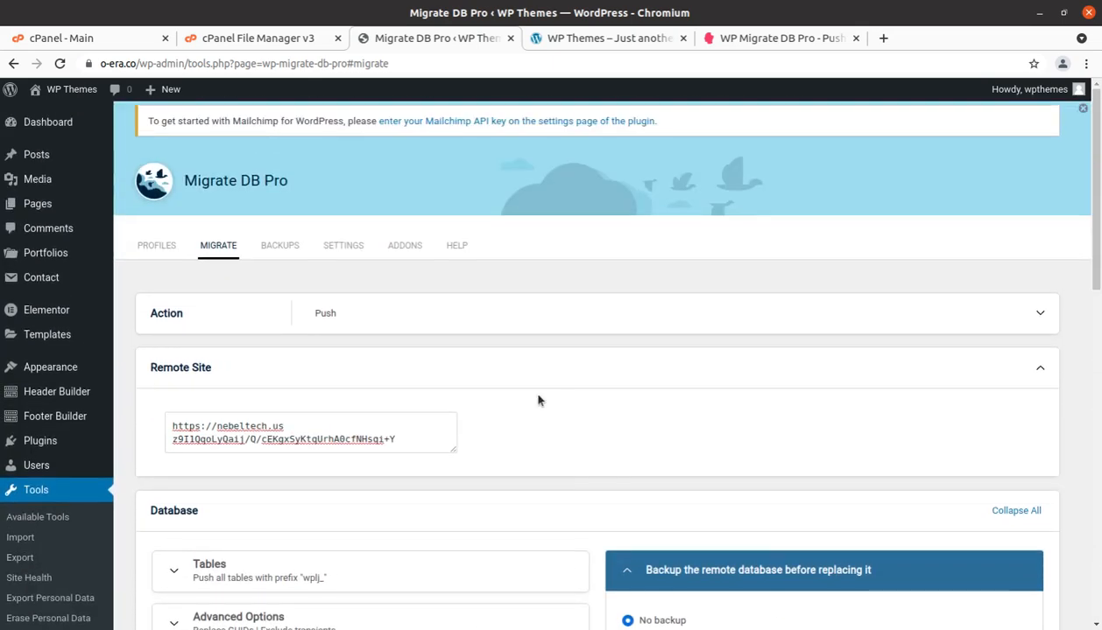
left_click(272, 247)
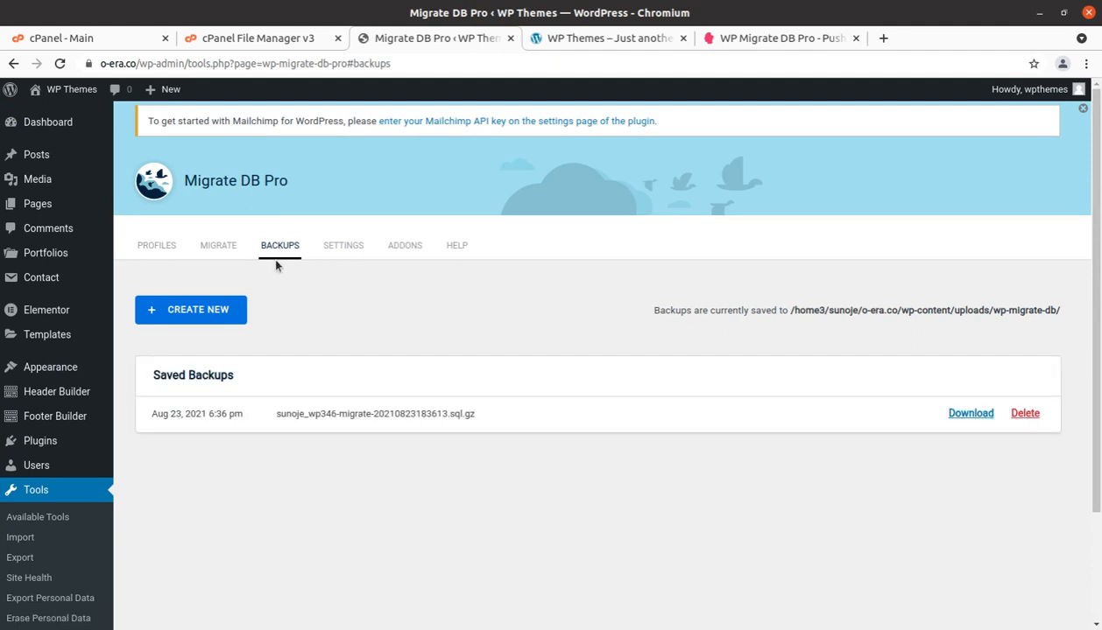
left_click(161, 248)
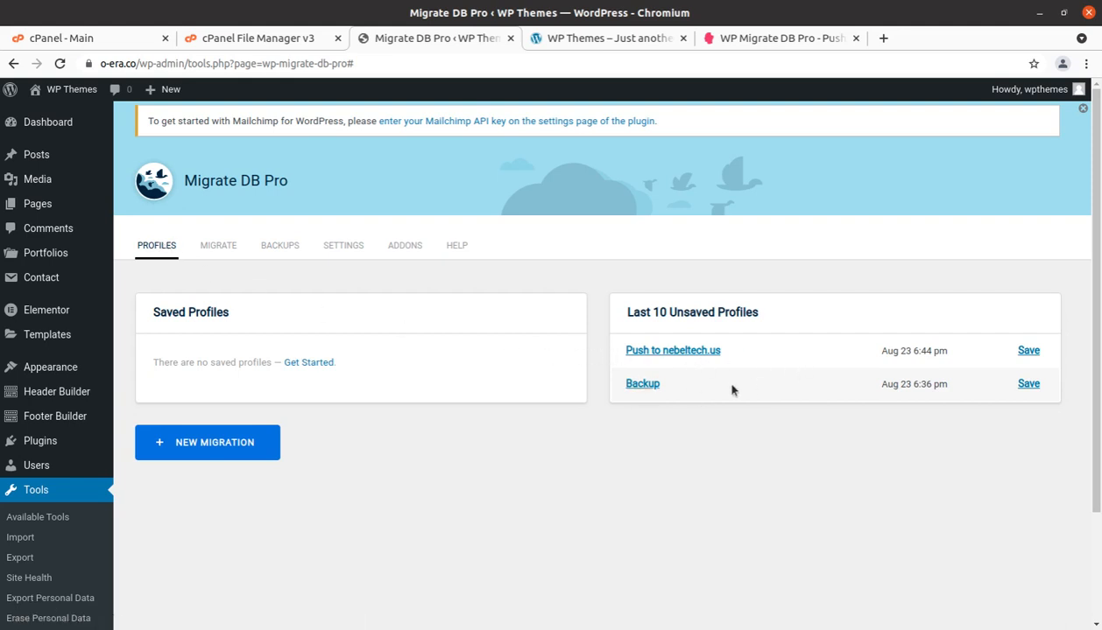
left_click(352, 251)
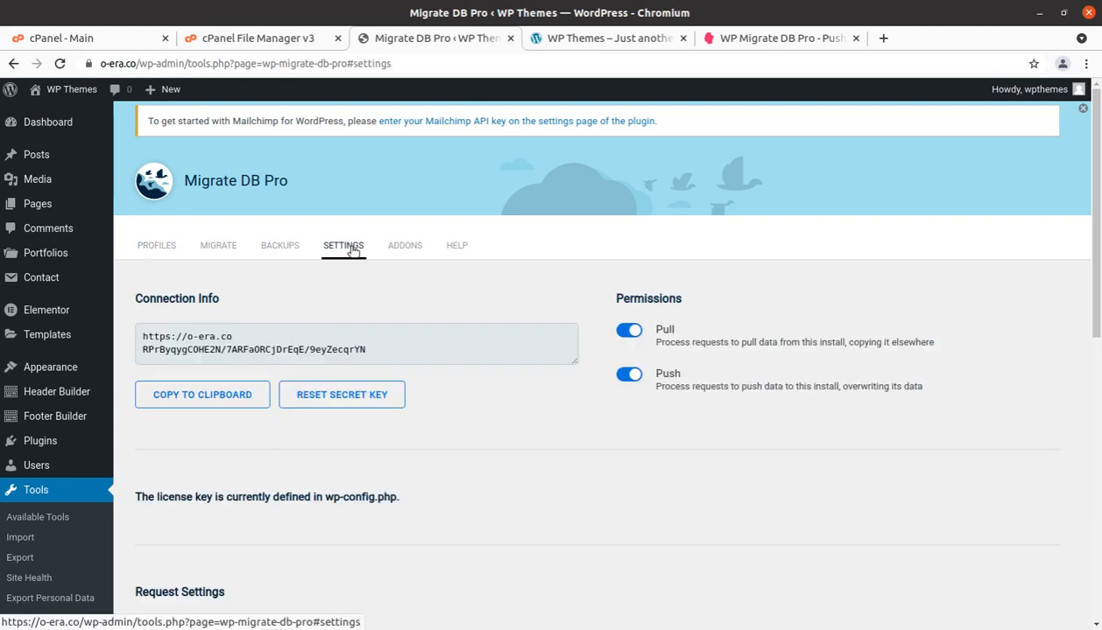
left_click(291, 246)
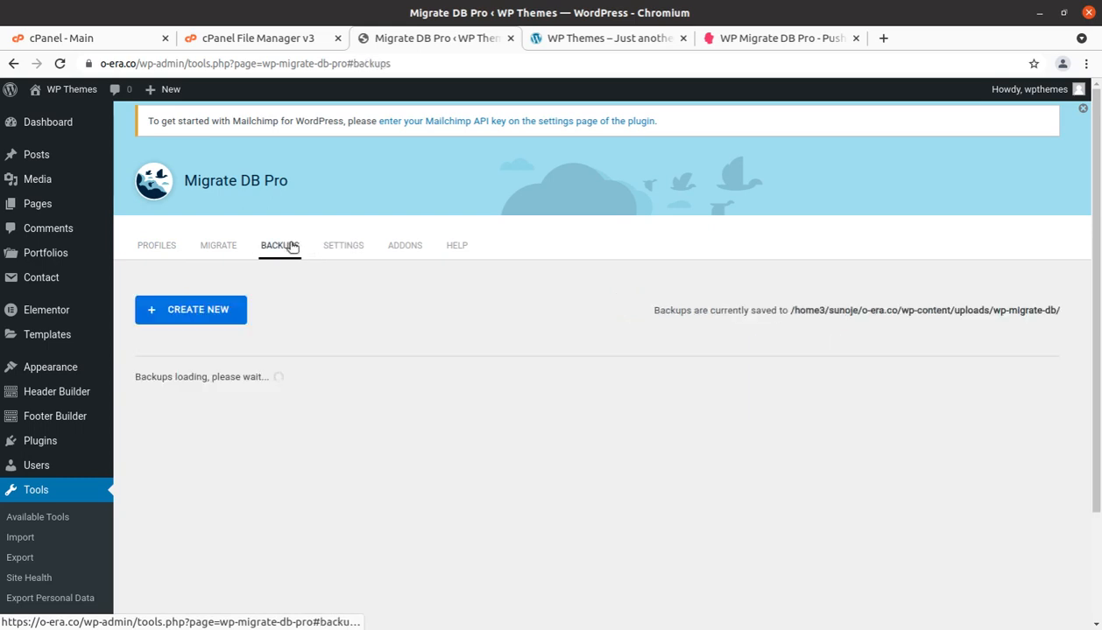
left_click(230, 248)
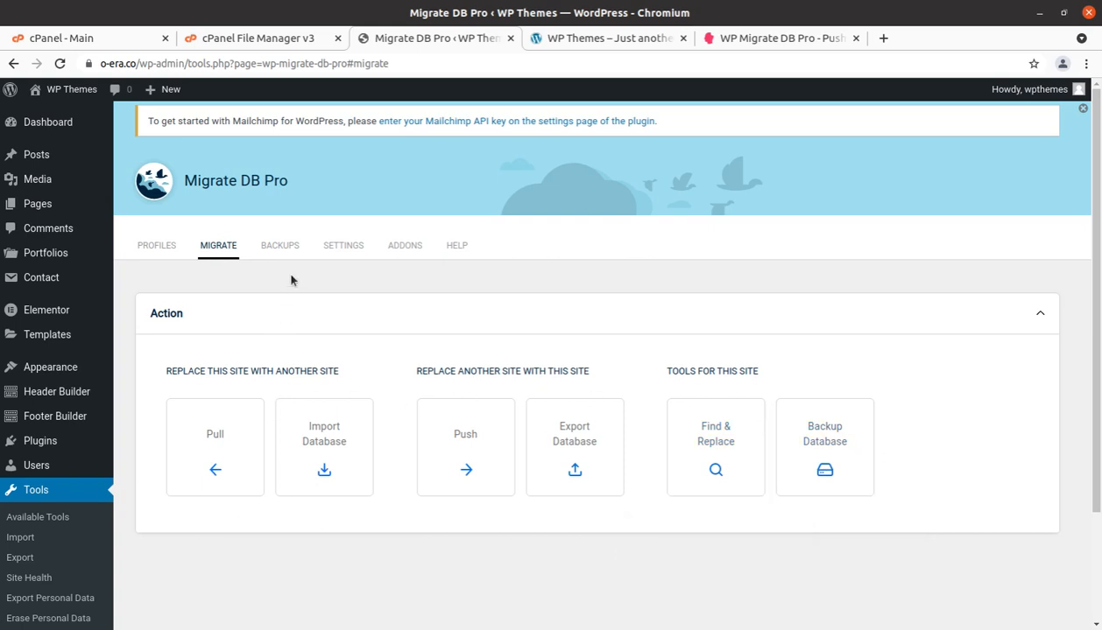
Review the Migrate DB Pro addons, including the Media Files documentation, Multisite Tools and Theme & Plugin Files.
left_click(405, 245)
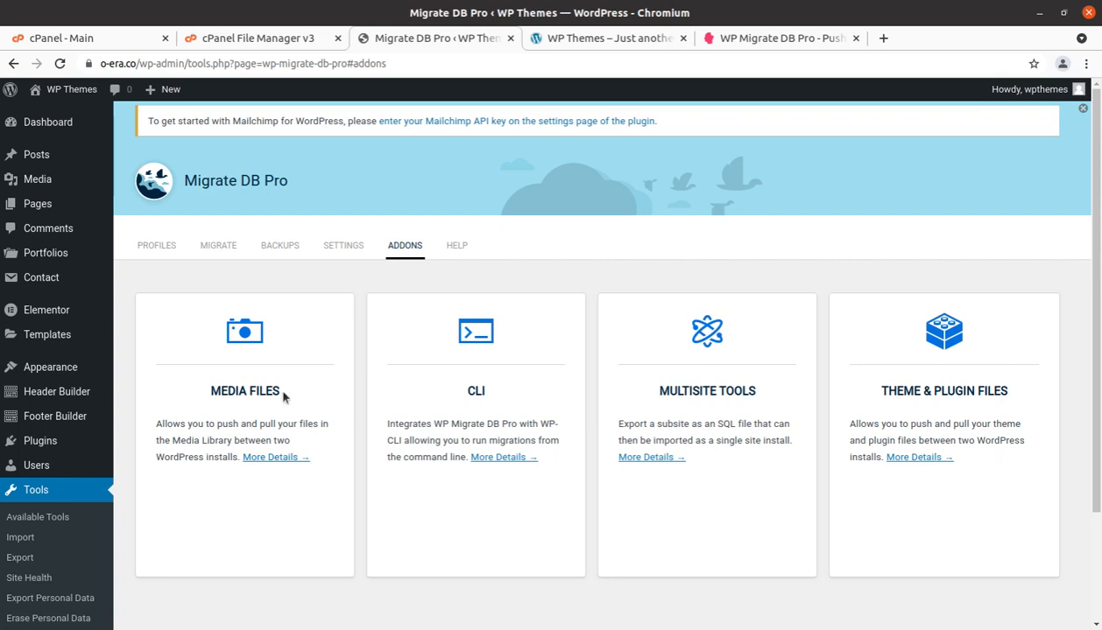
scroll(935, 435, "down", 2)
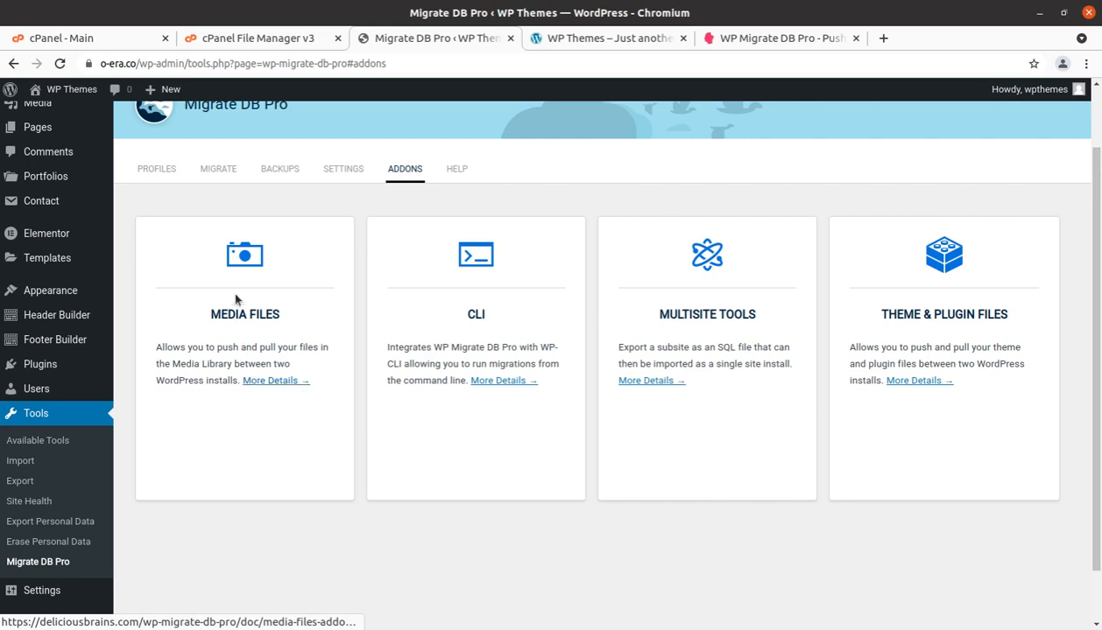
left_click(275, 381)
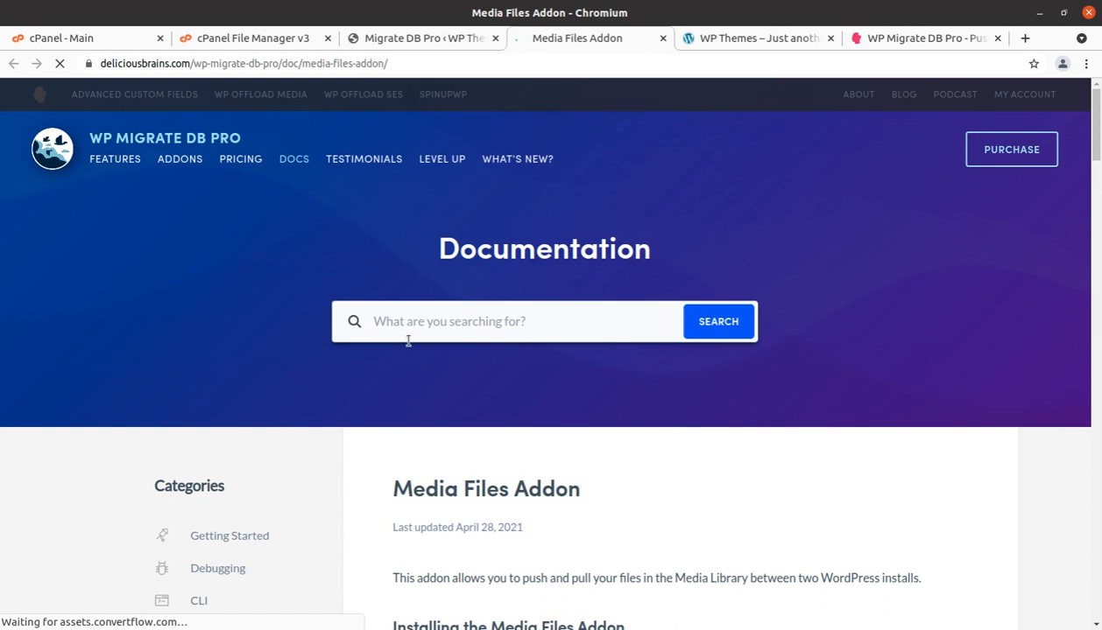
scroll(408, 342, "down", 2)
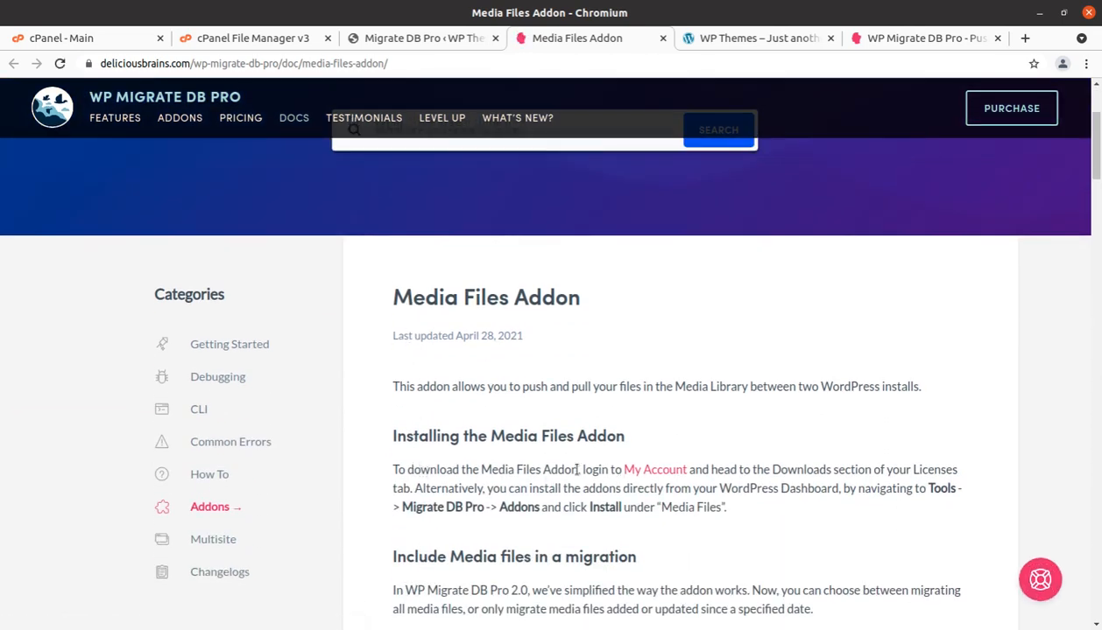
left_click(663, 37)
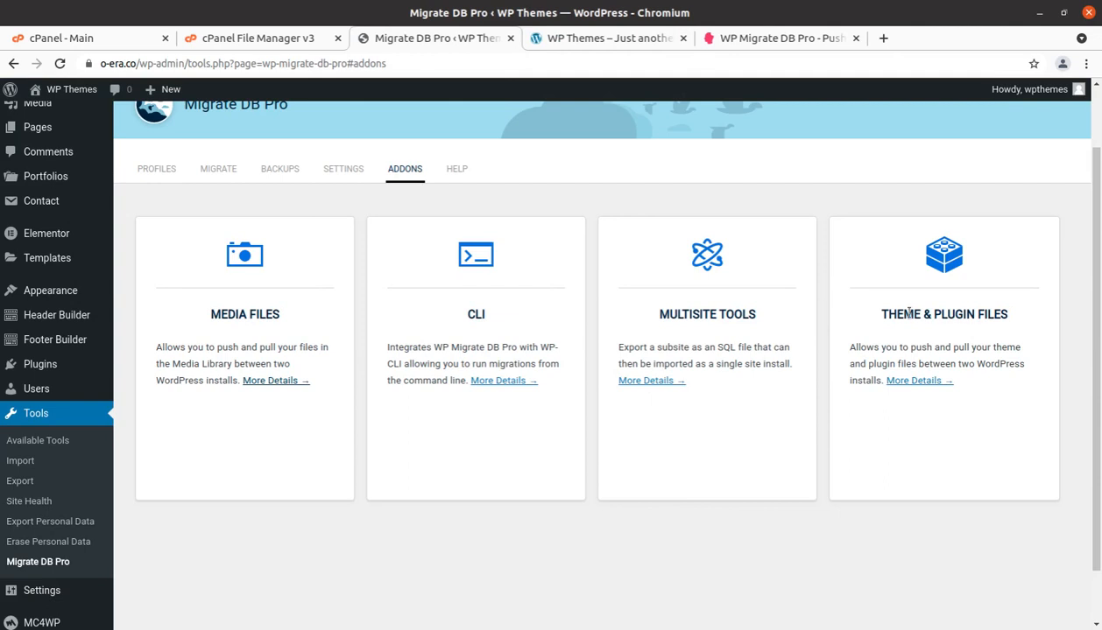
scroll(582, 401, "up", 2)
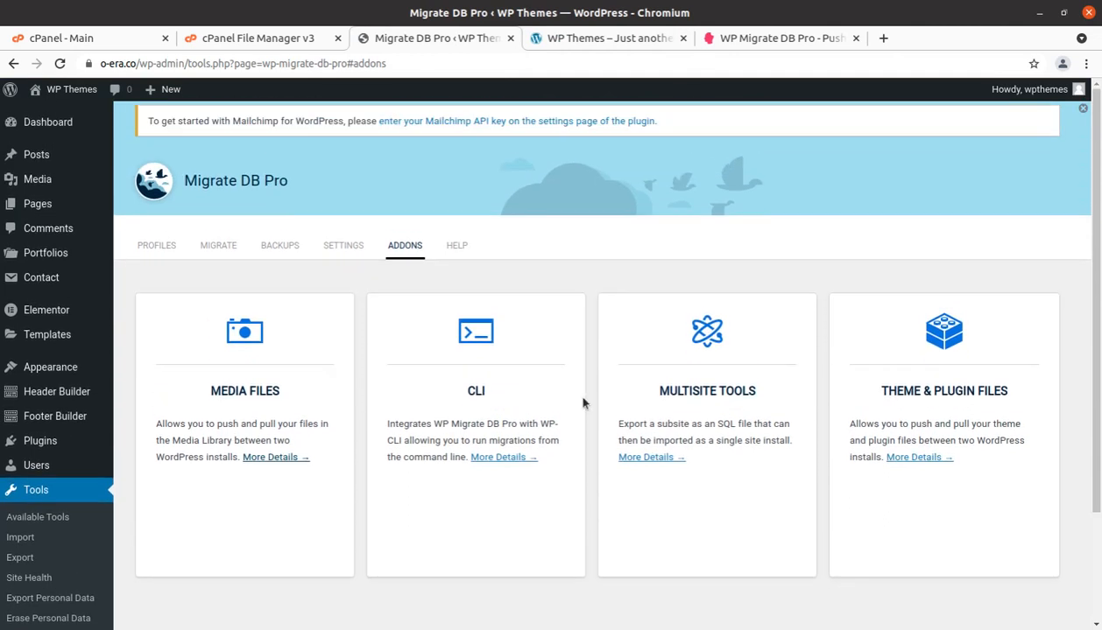
left_click_drag(211, 391, 268, 394)
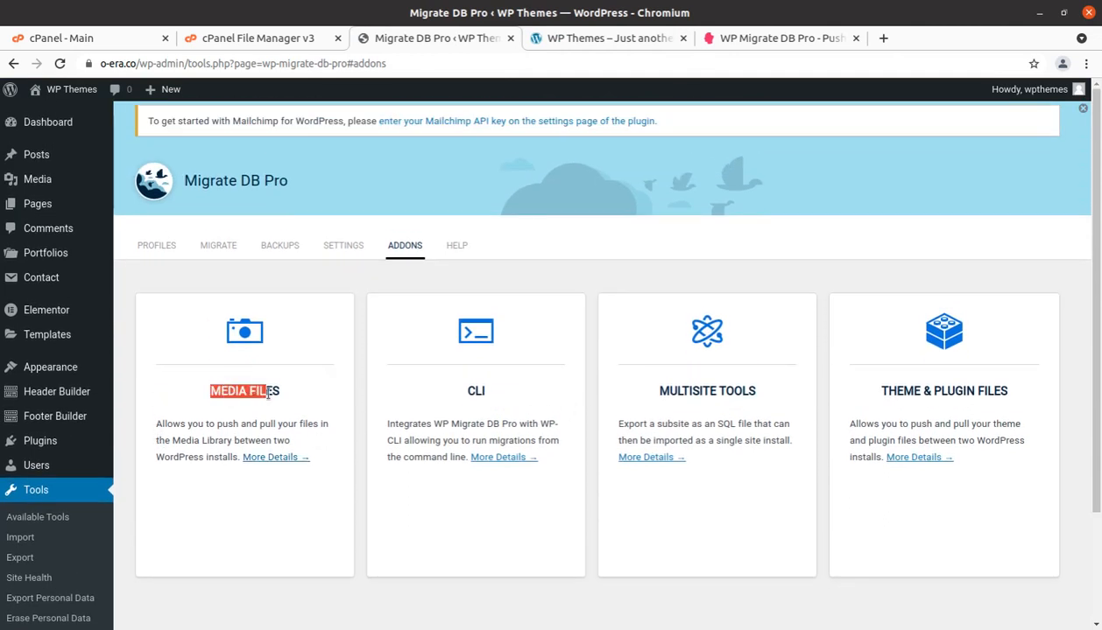
left_click_drag(658, 390, 697, 386)
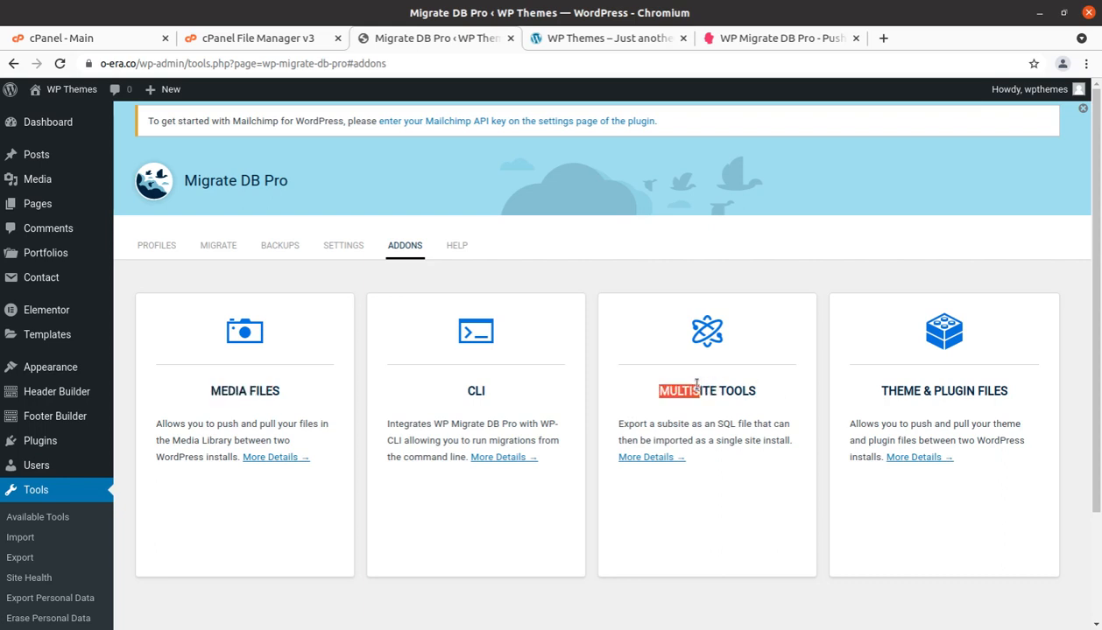
left_click_drag(880, 390, 1005, 391)
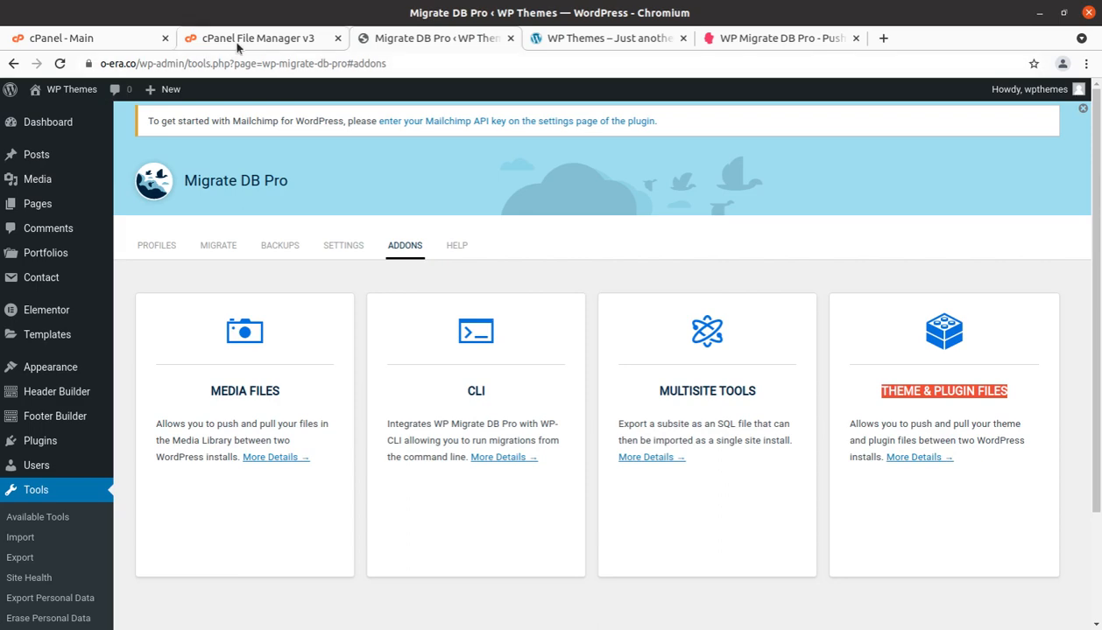
Bring up the o-era.co File Manager, open the plugins folder, and return to wp-content.
left_click(242, 41)
left_click_drag(242, 41, 256, 135)
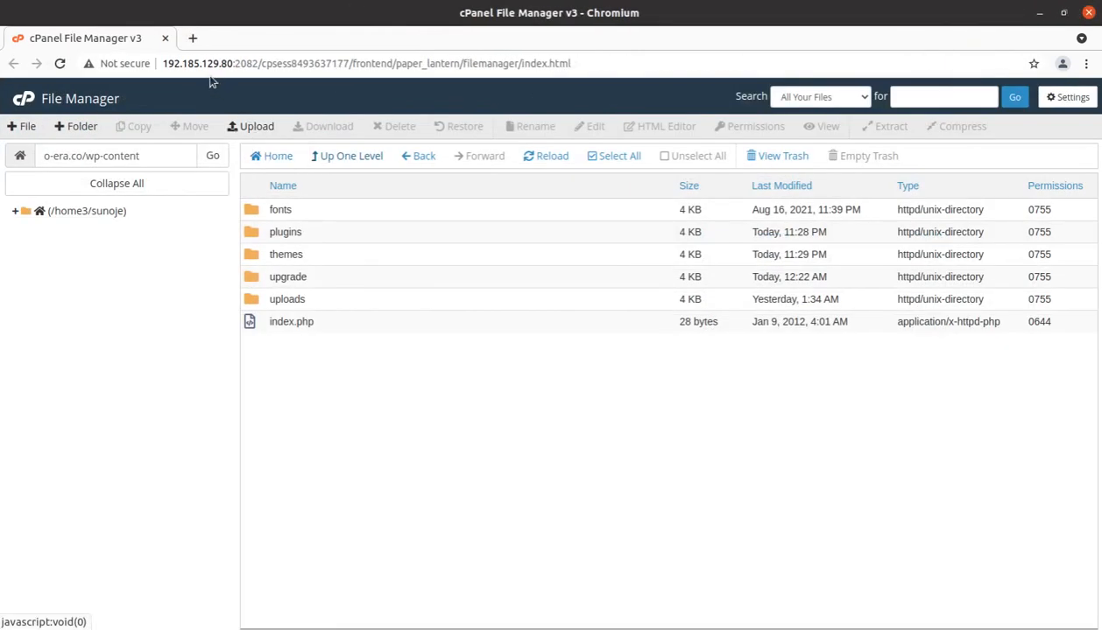
left_click_drag(123, 42, 262, 39)
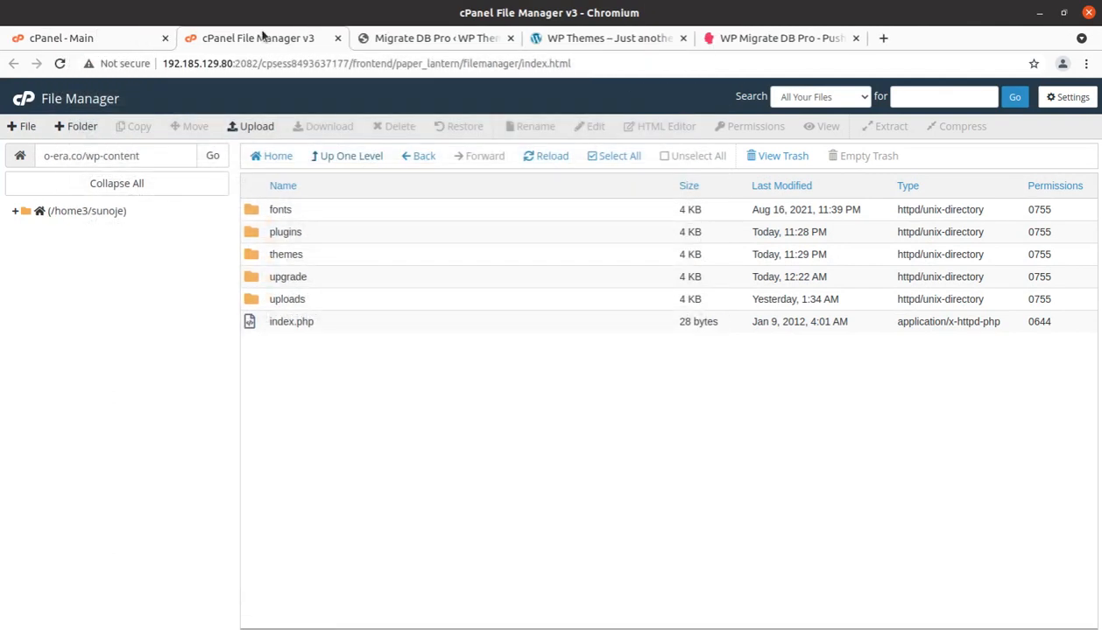
left_click(319, 235)
double_click(319, 235)
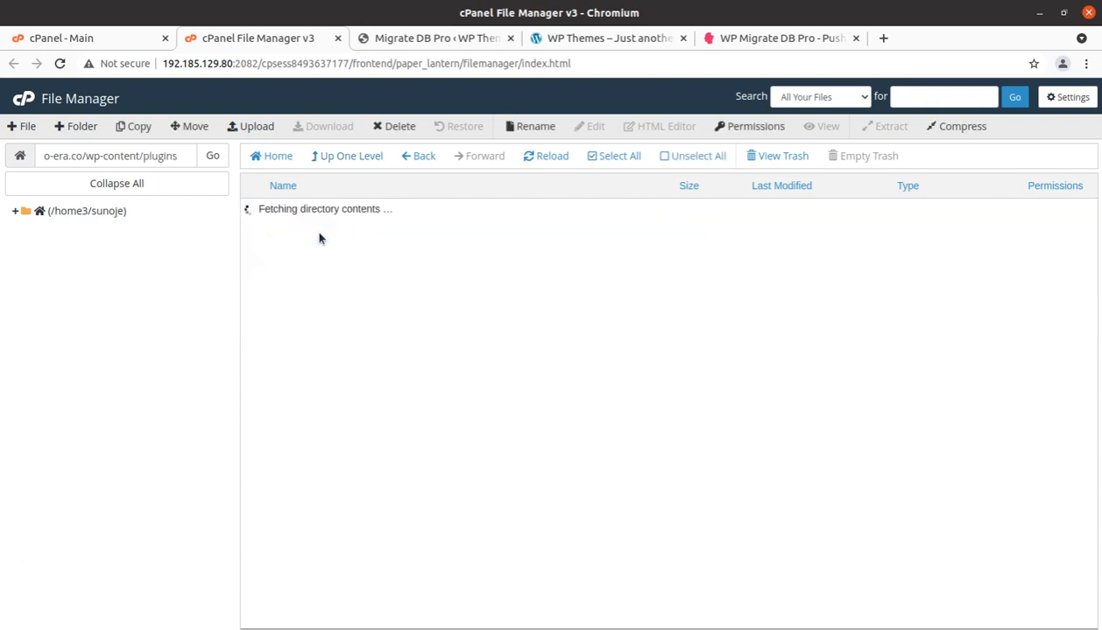
left_click(343, 159)
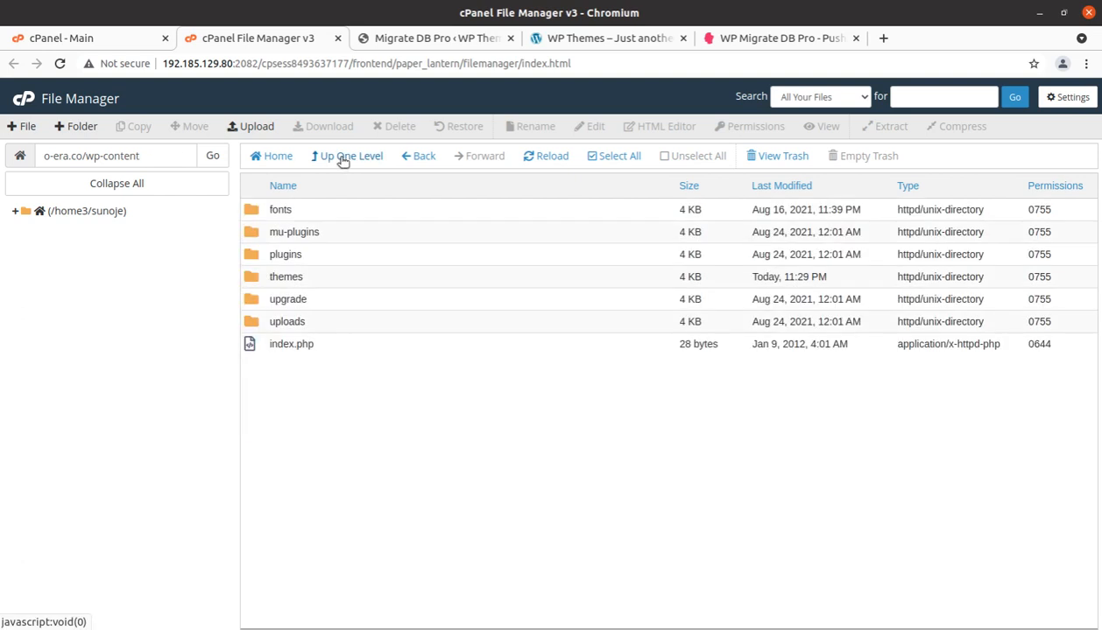
Compress the o-era.co plugins folder into the Zip archive /o-era.co/wp-content/plugins.zip and close the compression results.
left_click(341, 262)
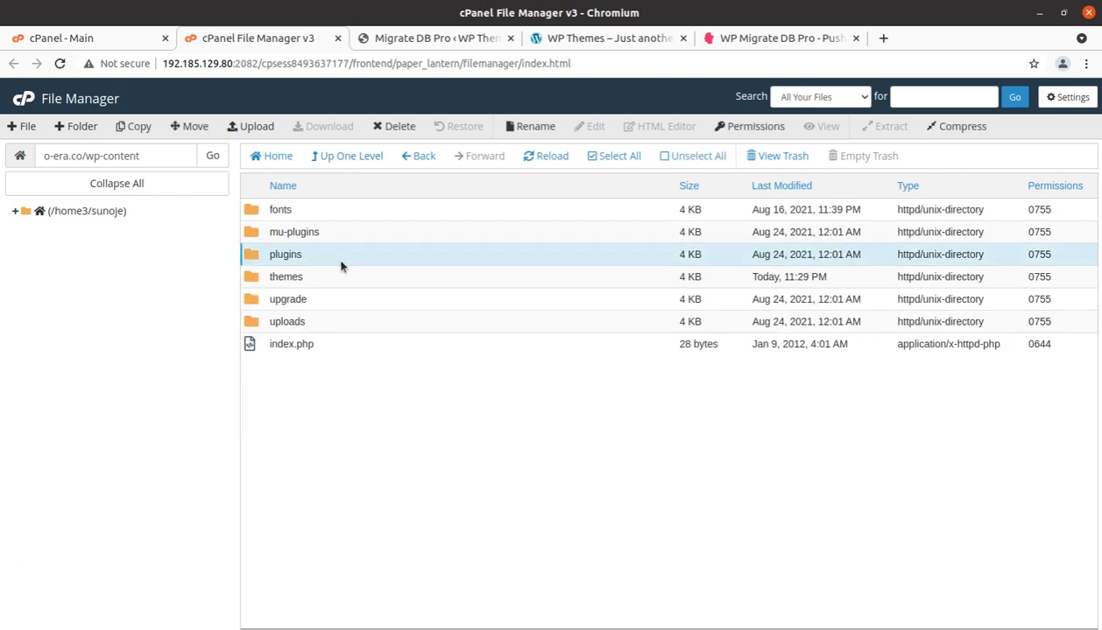
right_click(341, 266)
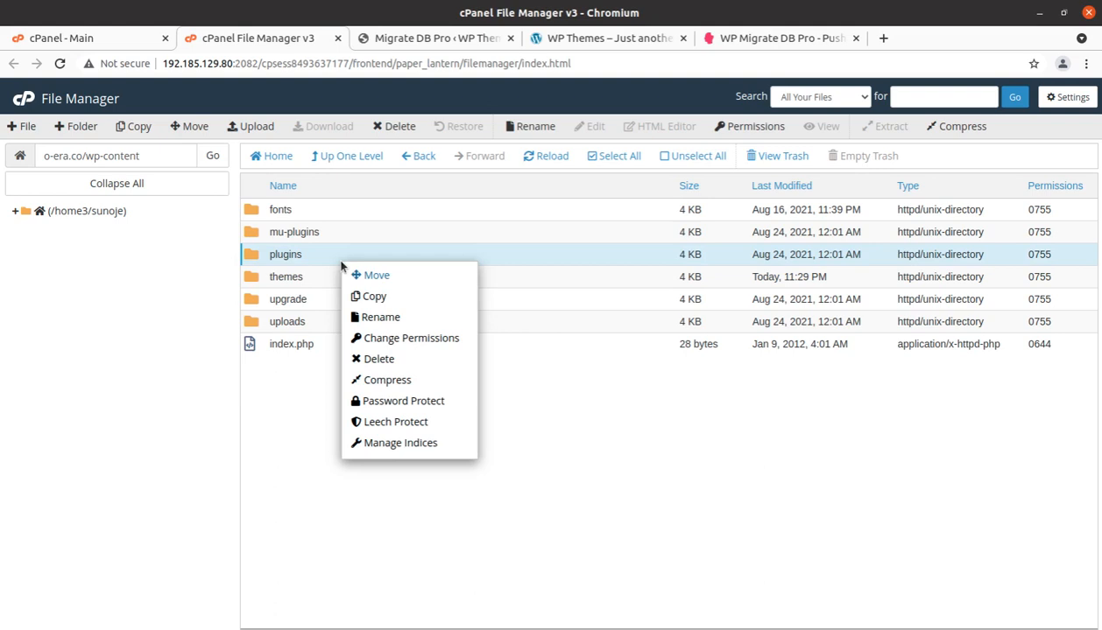
left_click(360, 380)
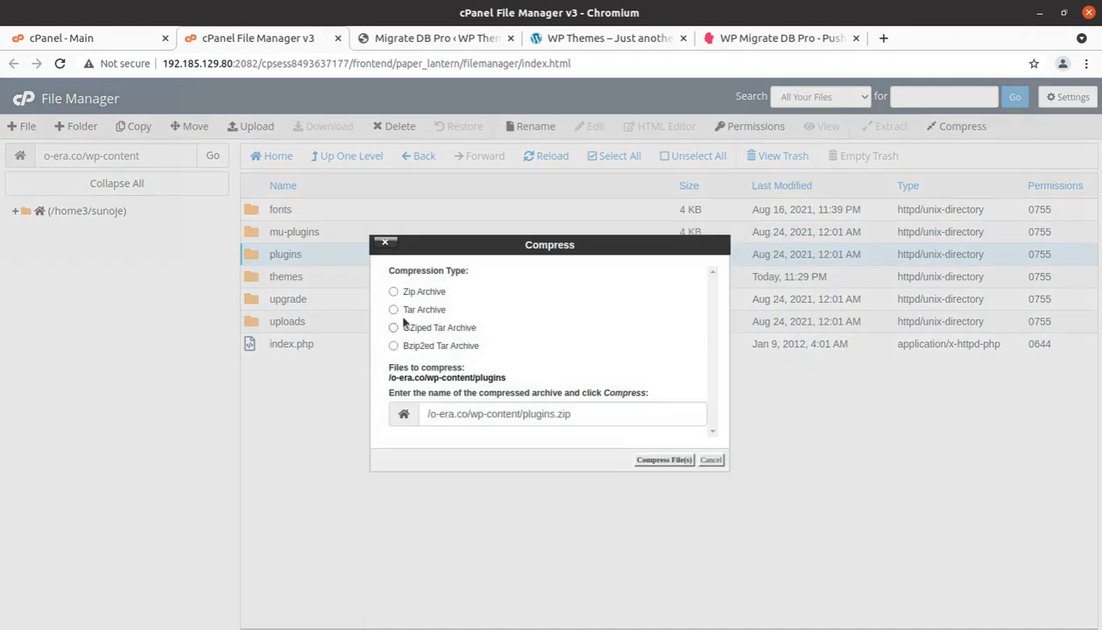
left_click(393, 291)
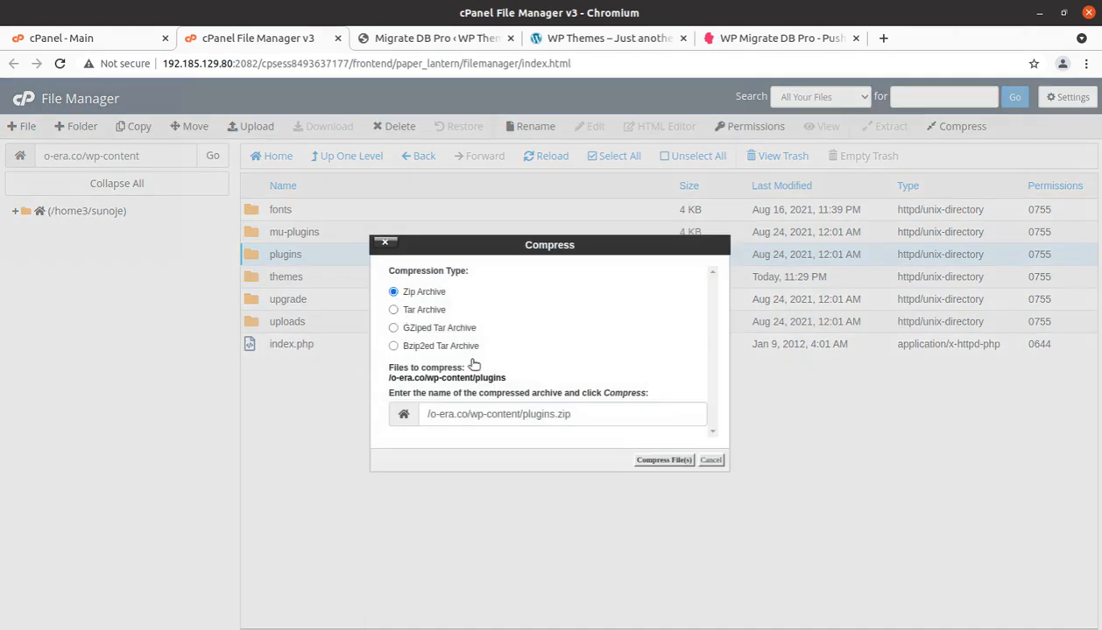
left_click(665, 461)
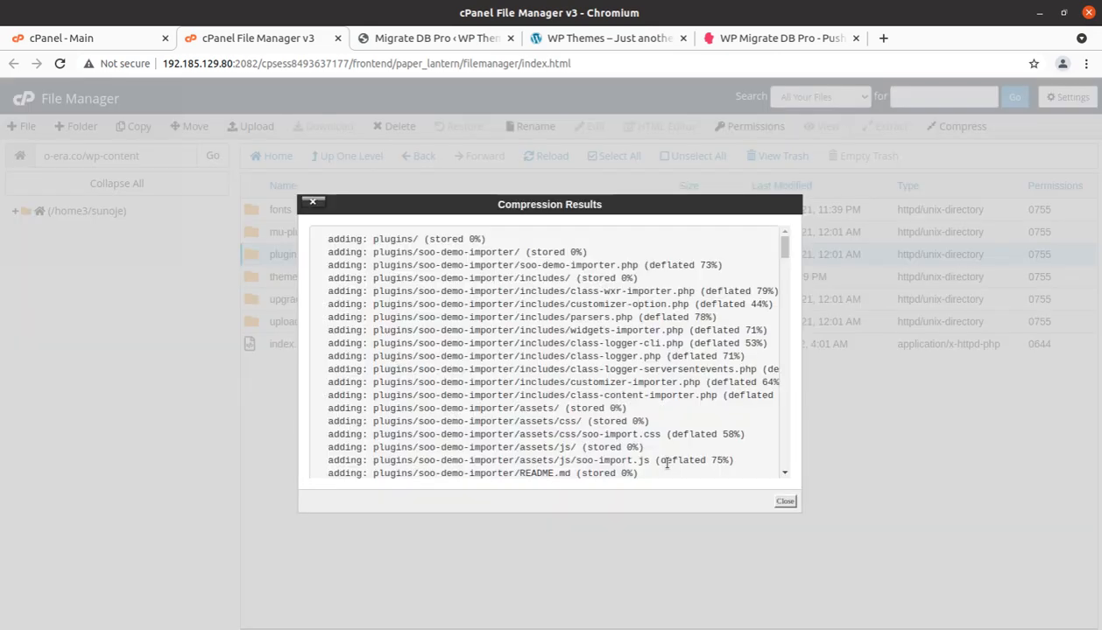
left_click(784, 501)
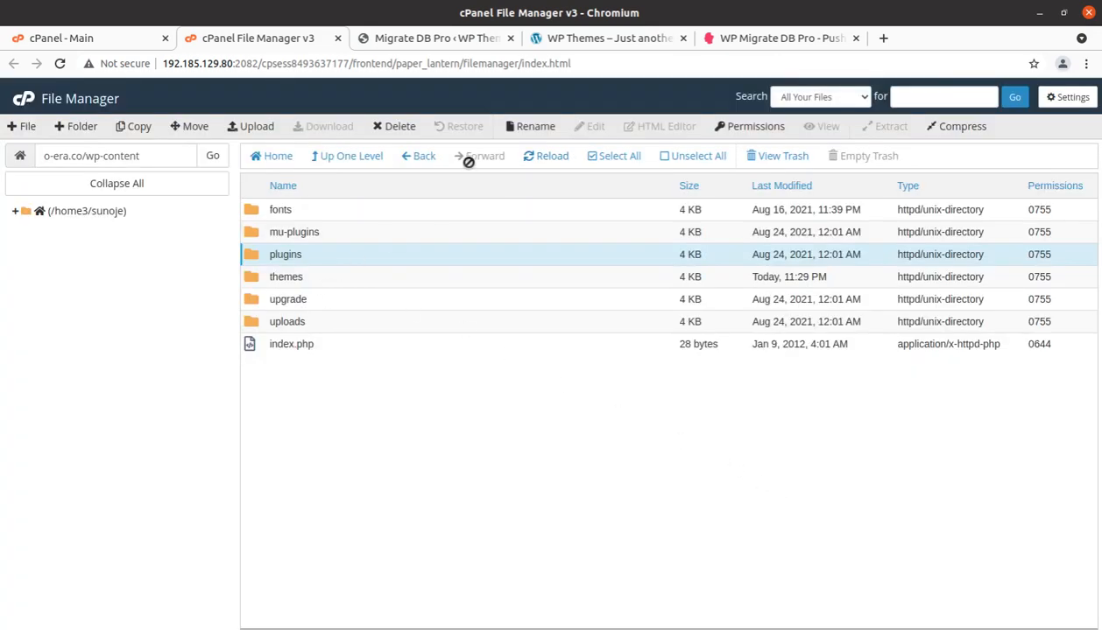
Reload the o-era.co wp-content listing and download plugins.zip.
left_click(552, 158)
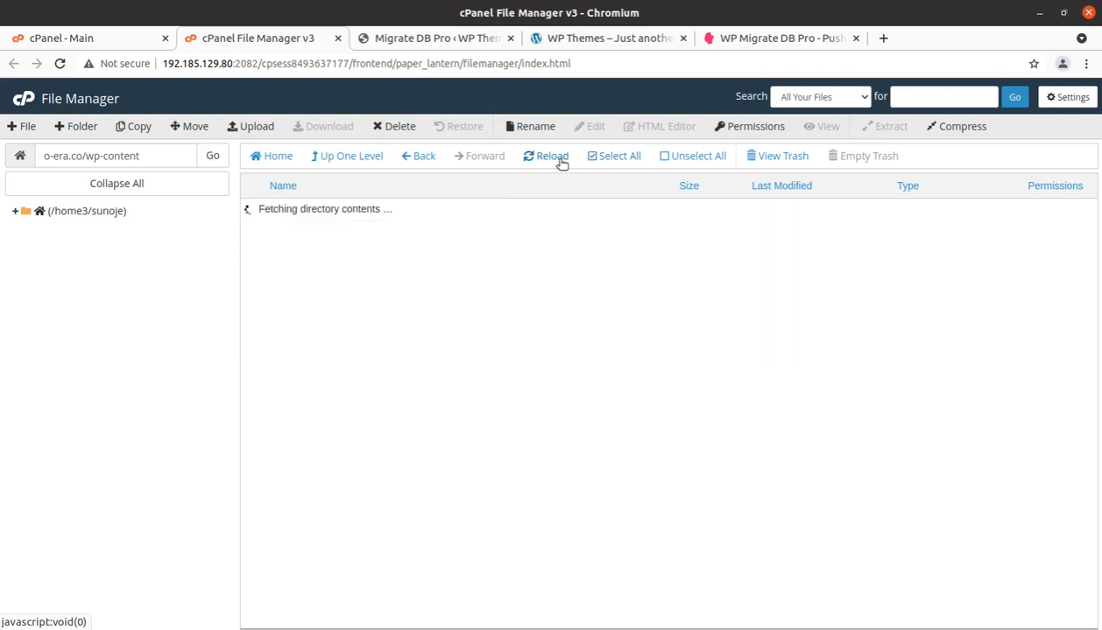
left_click(340, 374)
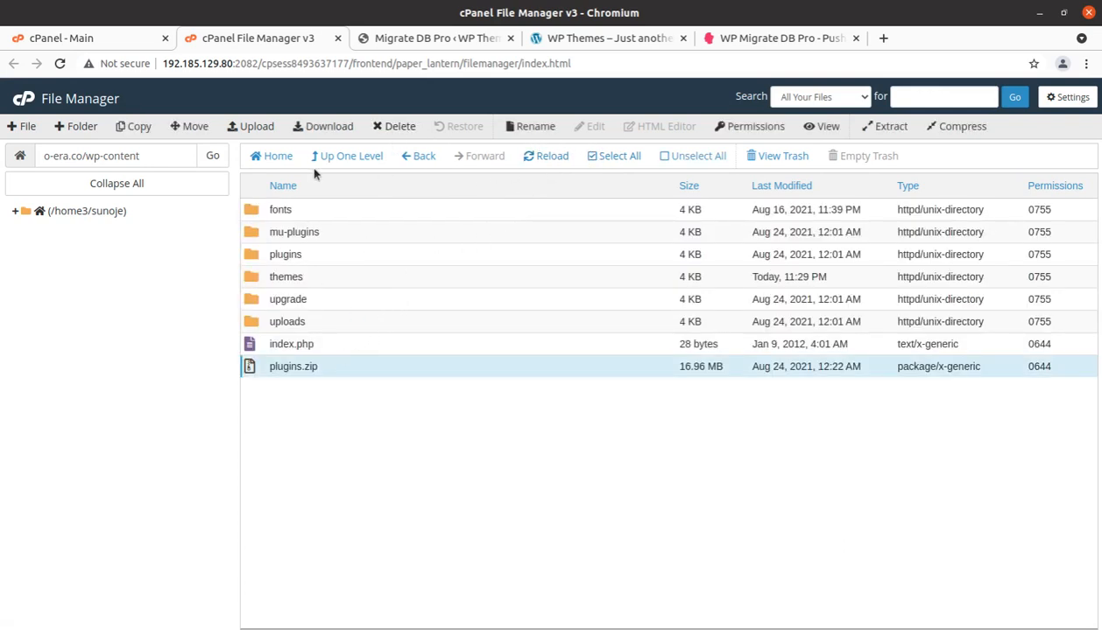
right_click(347, 371)
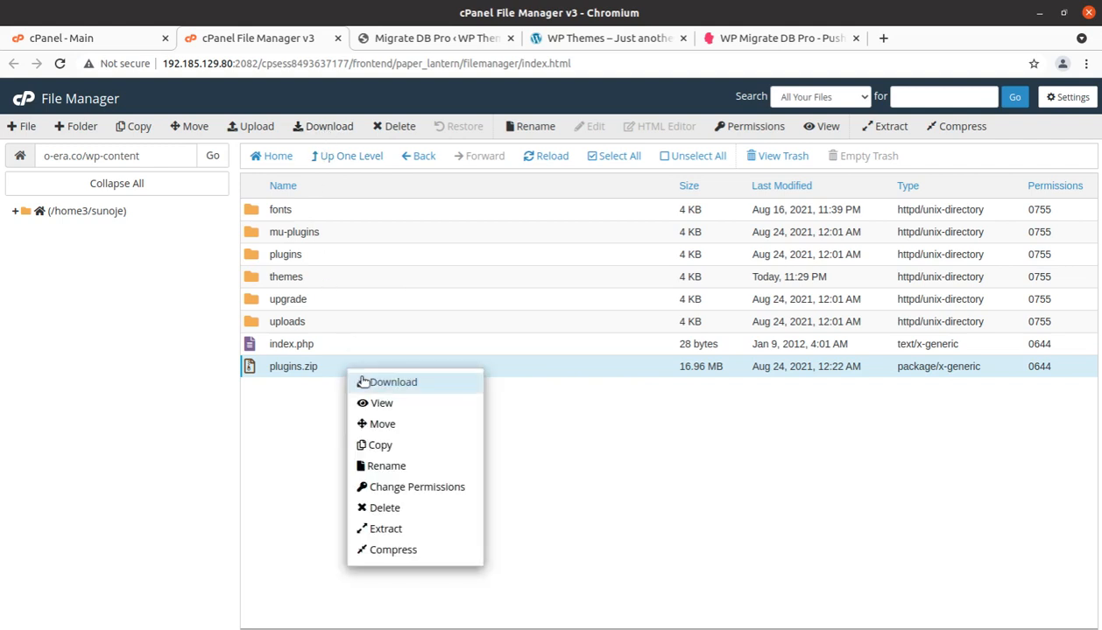
left_click(362, 383)
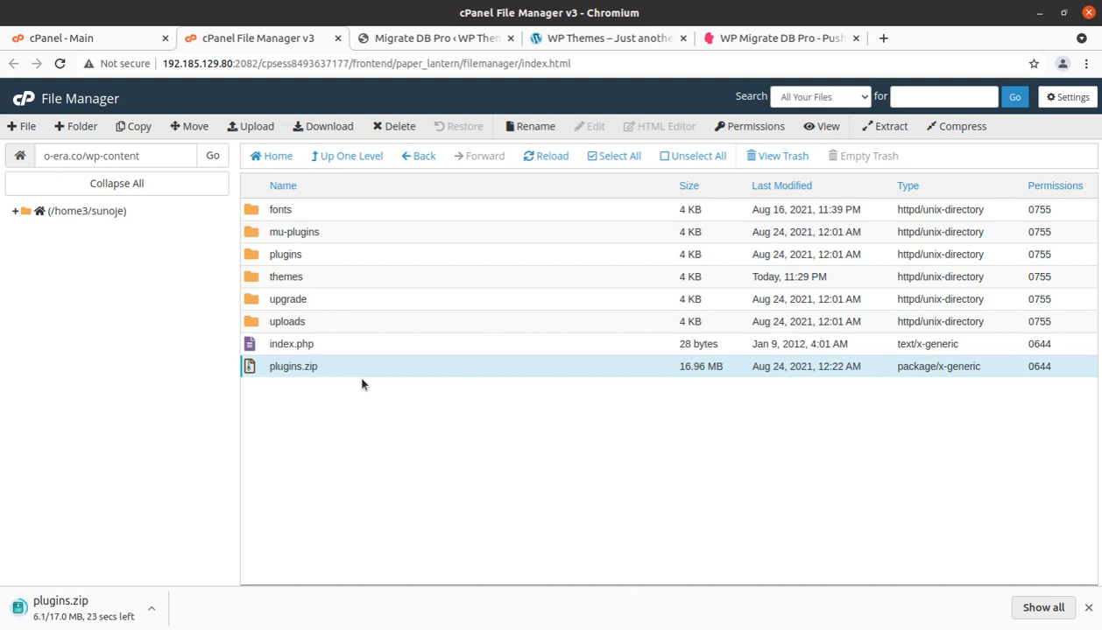
Delete the plugins.zip archive from the o-era.co wp-content folder.
left_click(362, 385)
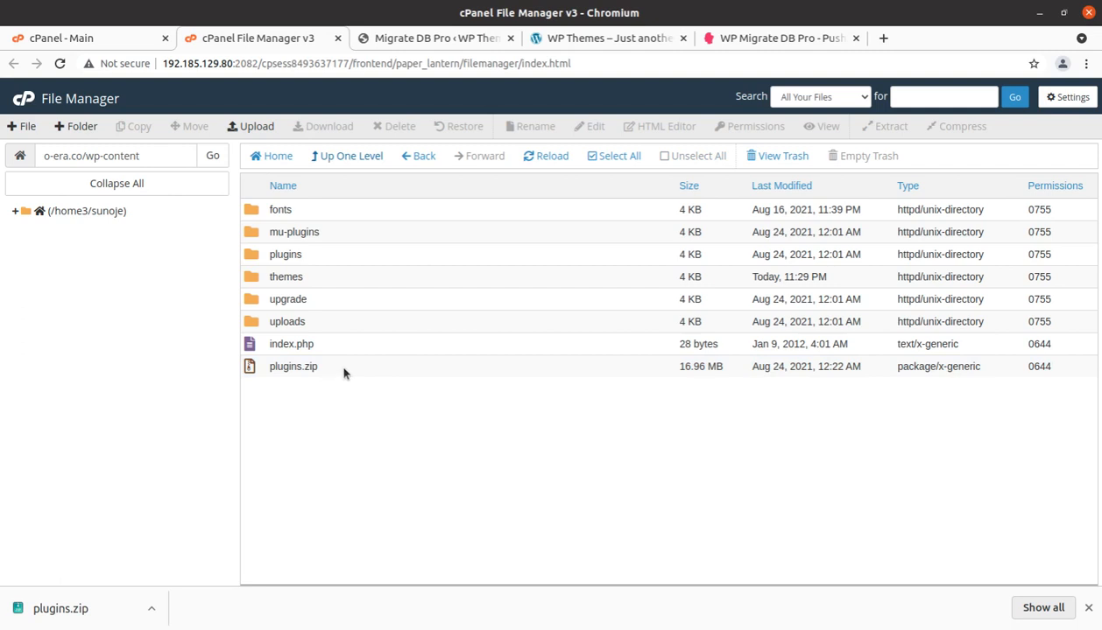
left_click(343, 372)
left_click(392, 129)
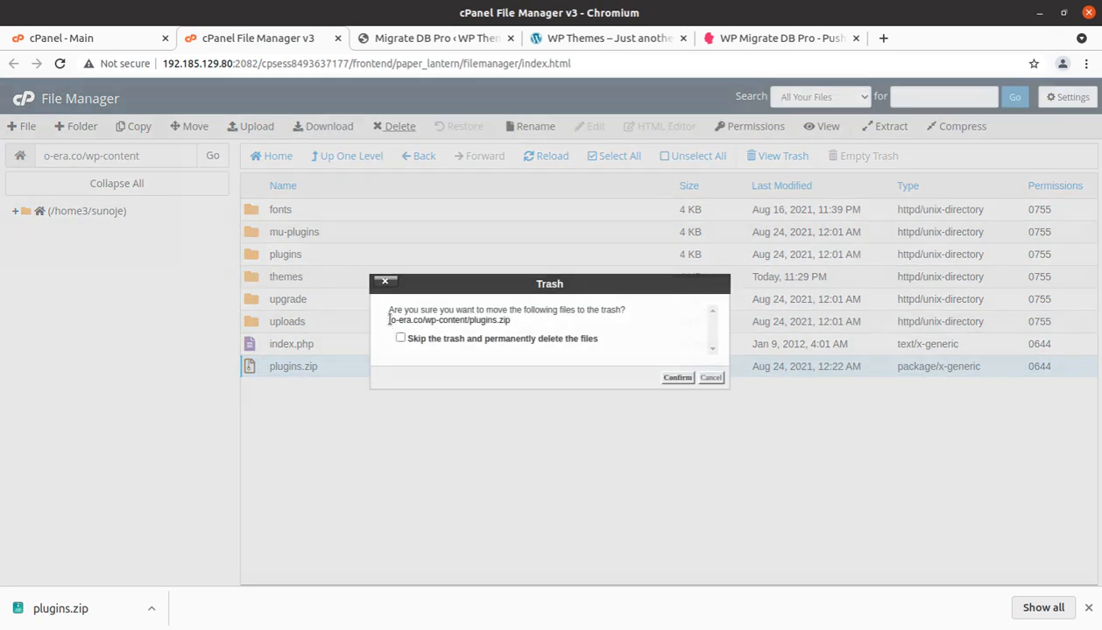
left_click(676, 378)
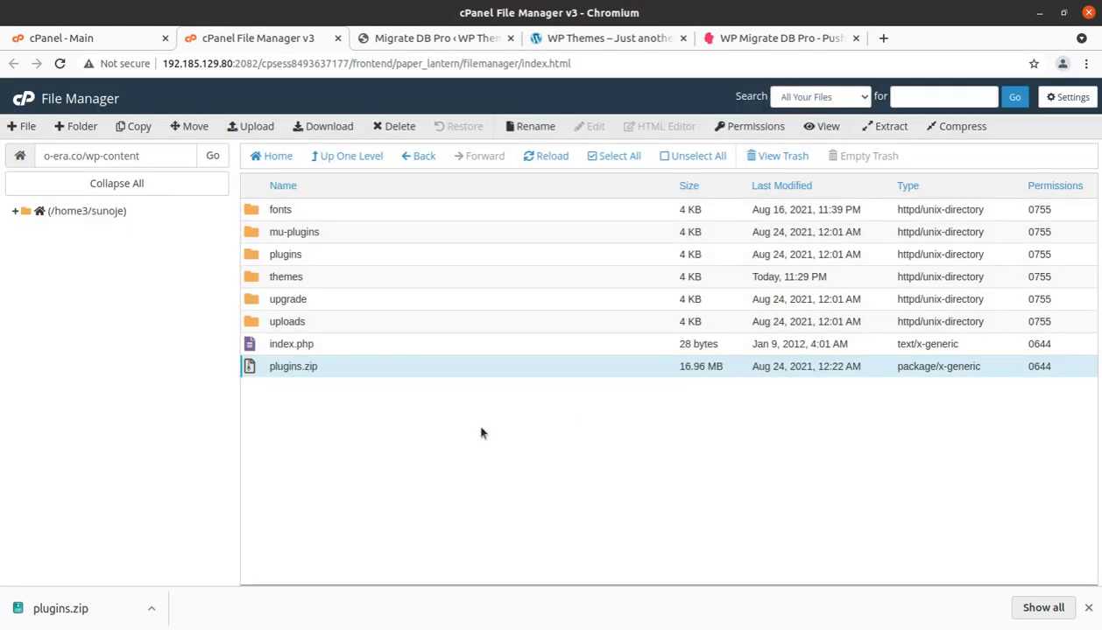
Compress the o-era.co themes folder into the Zip archive /o-era.co/wp-content/themes.zip and close the compression results.
right_click(322, 282)
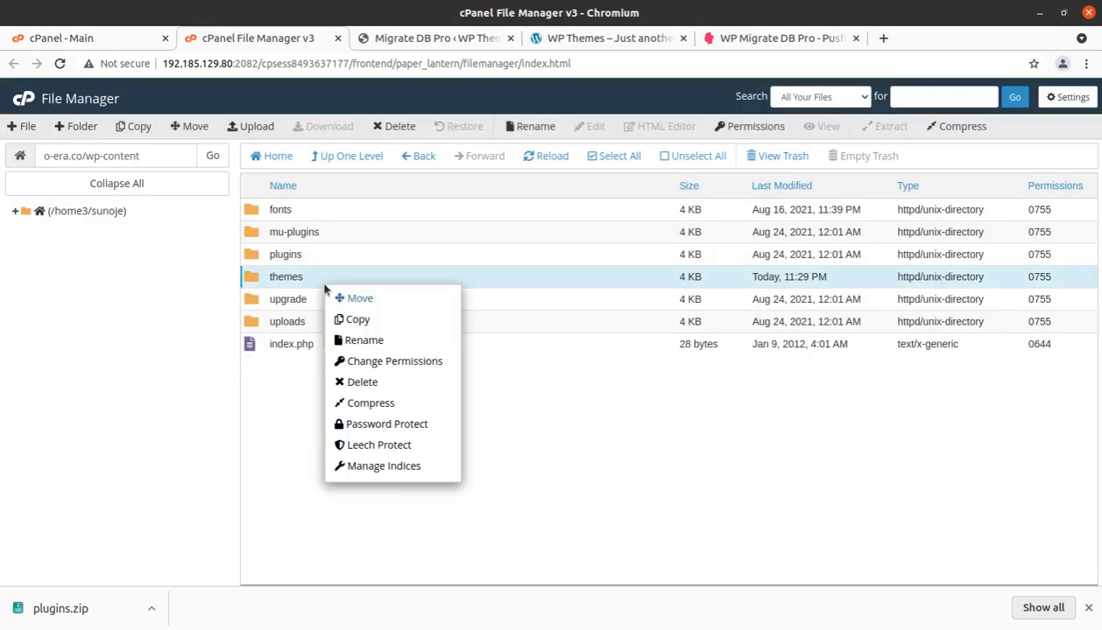
left_click(369, 404)
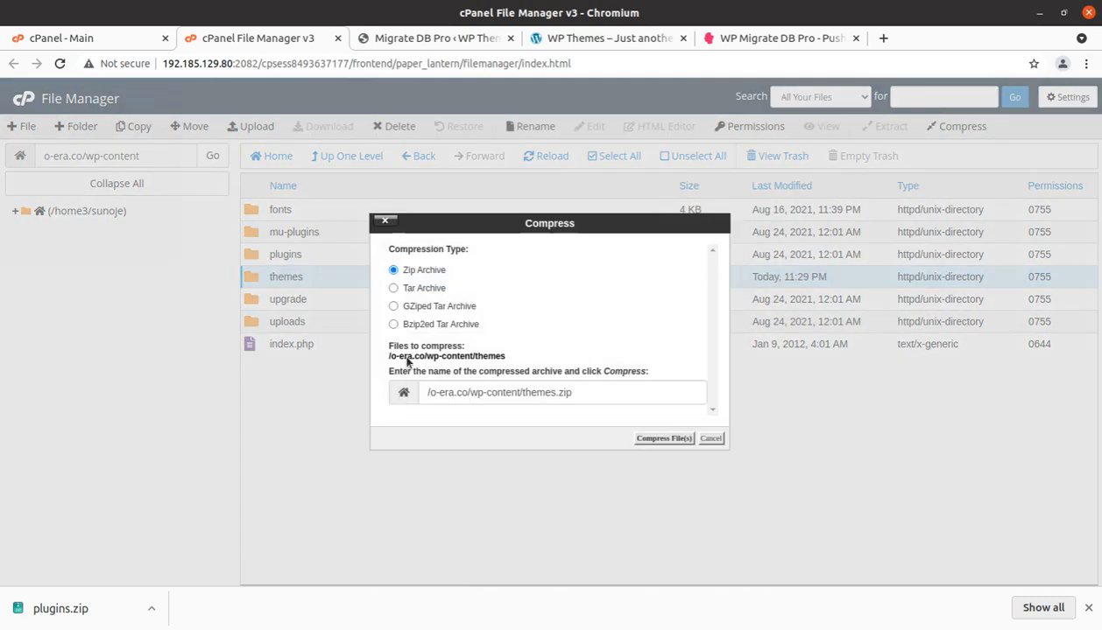
left_click(648, 437)
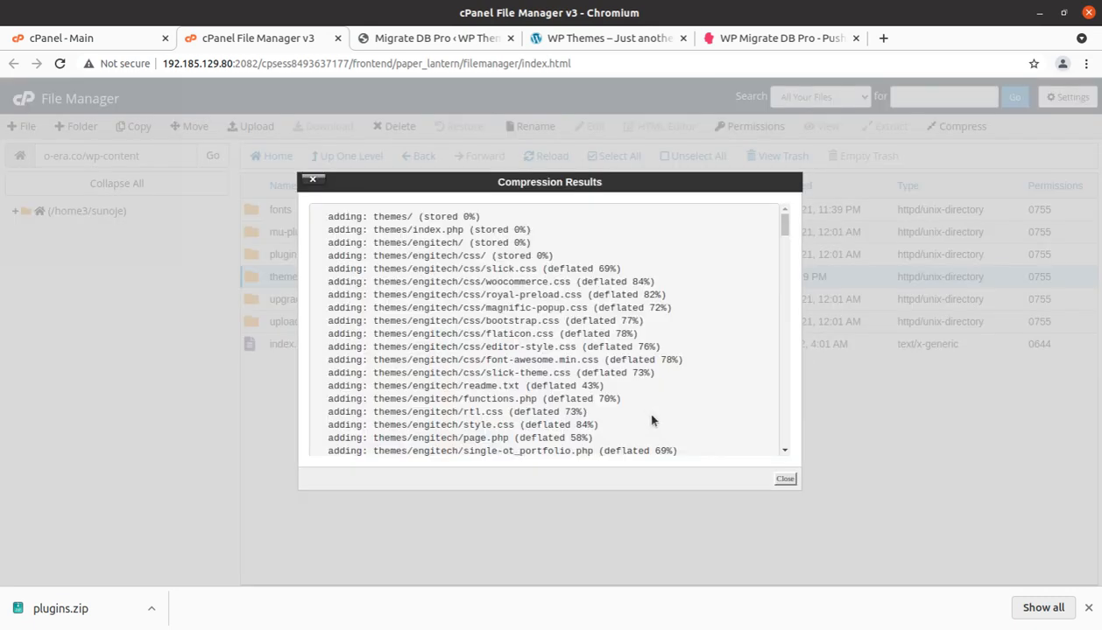
left_click(780, 479)
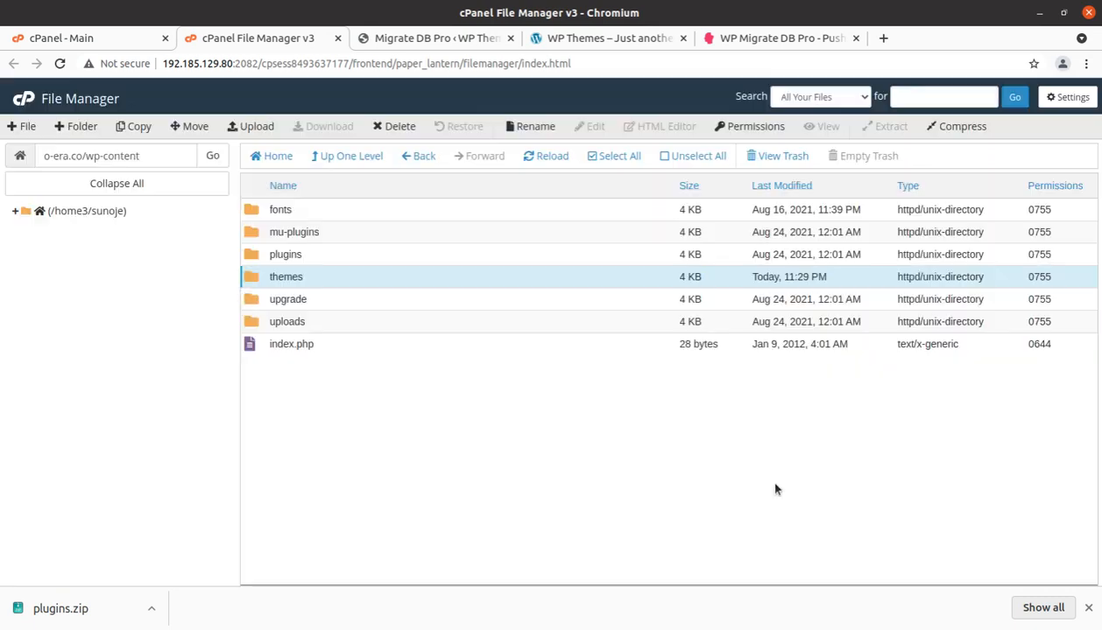
Refresh the wp-content file list and download themes.zip to the computer.
left_click(539, 164)
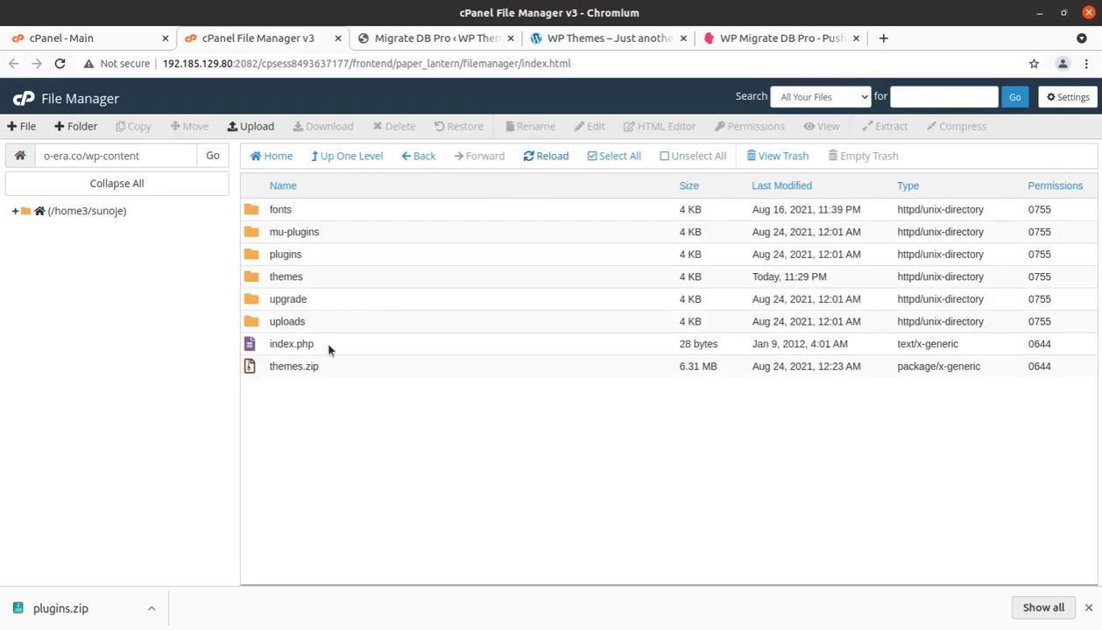
left_click(326, 367)
right_click(325, 367)
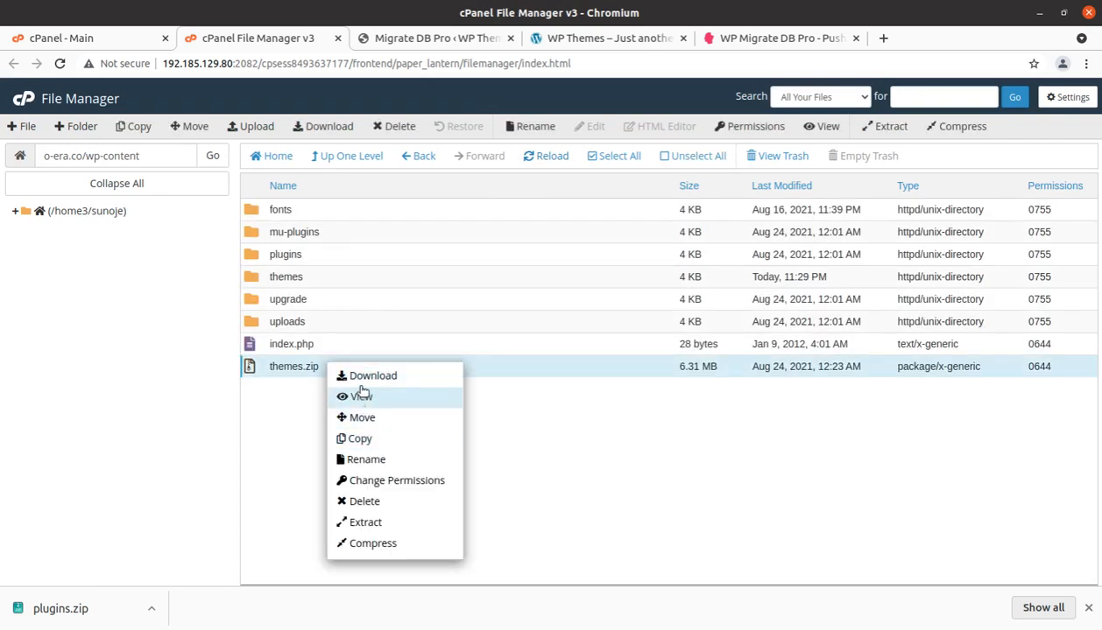
left_click(352, 373)
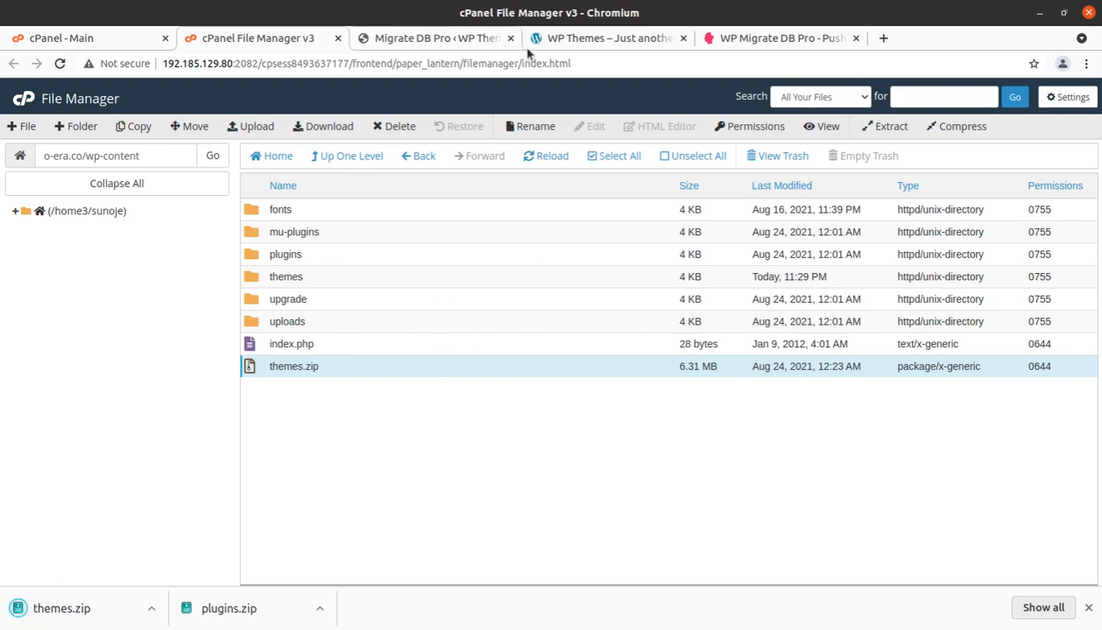
Permanently delete themes.zip from the o-era.co wp-content folder, skipping the trash.
left_click(366, 369)
left_click(360, 358)
left_click(395, 127)
left_click(395, 336)
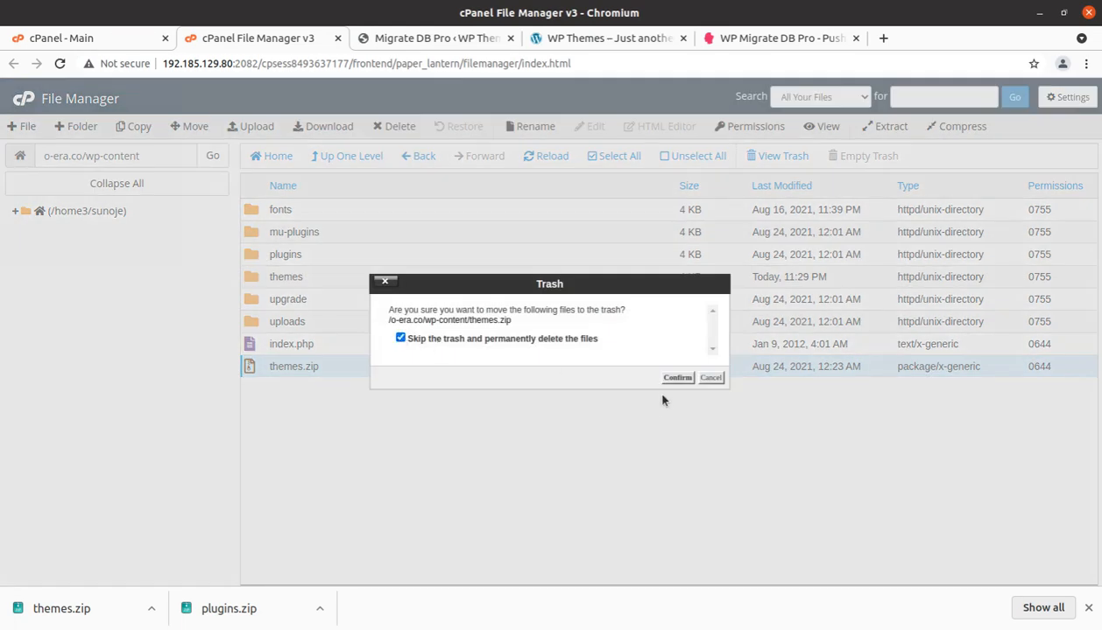
left_click(676, 379)
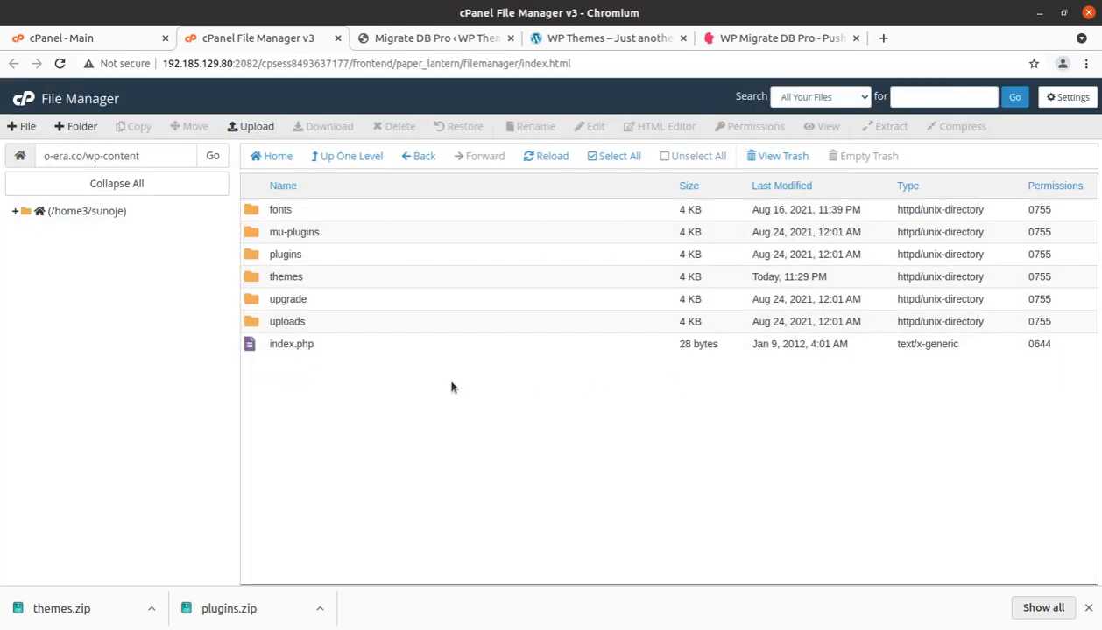
Compress the o-era.co uploads folder into the Zip archive /o-era.co/wp-content/uploads.zip and close the compression results.
left_click(328, 324)
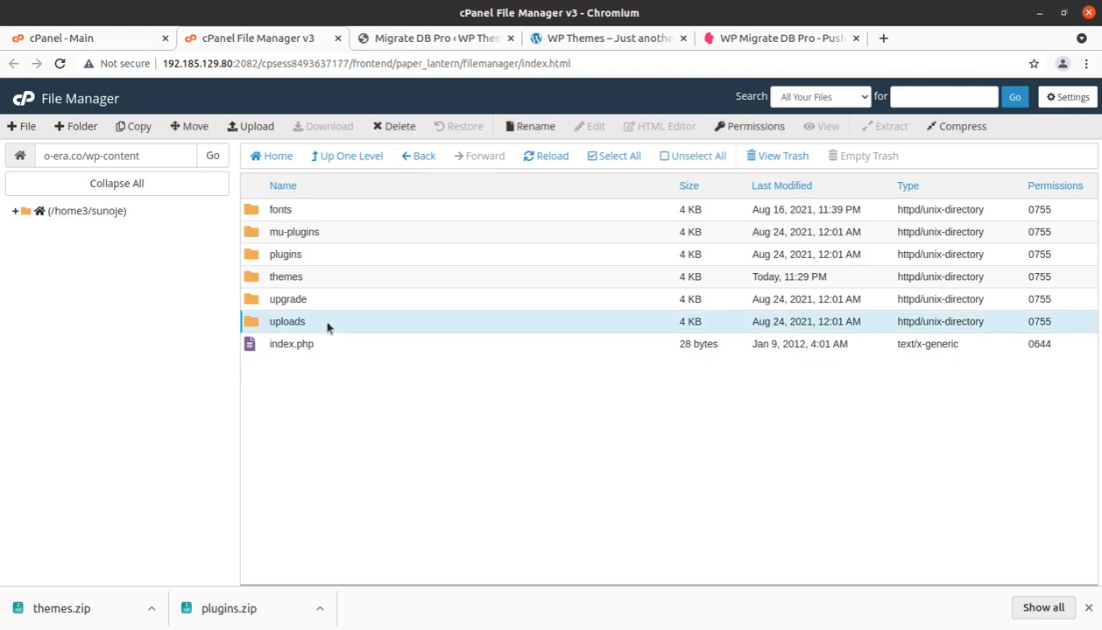
right_click(327, 327)
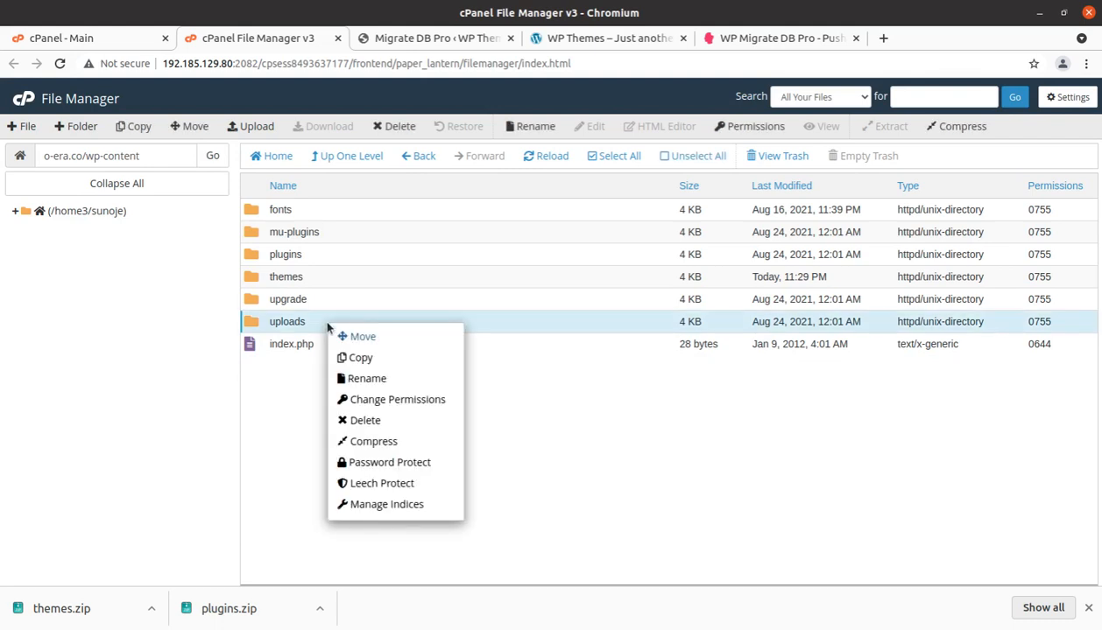
left_click(372, 442)
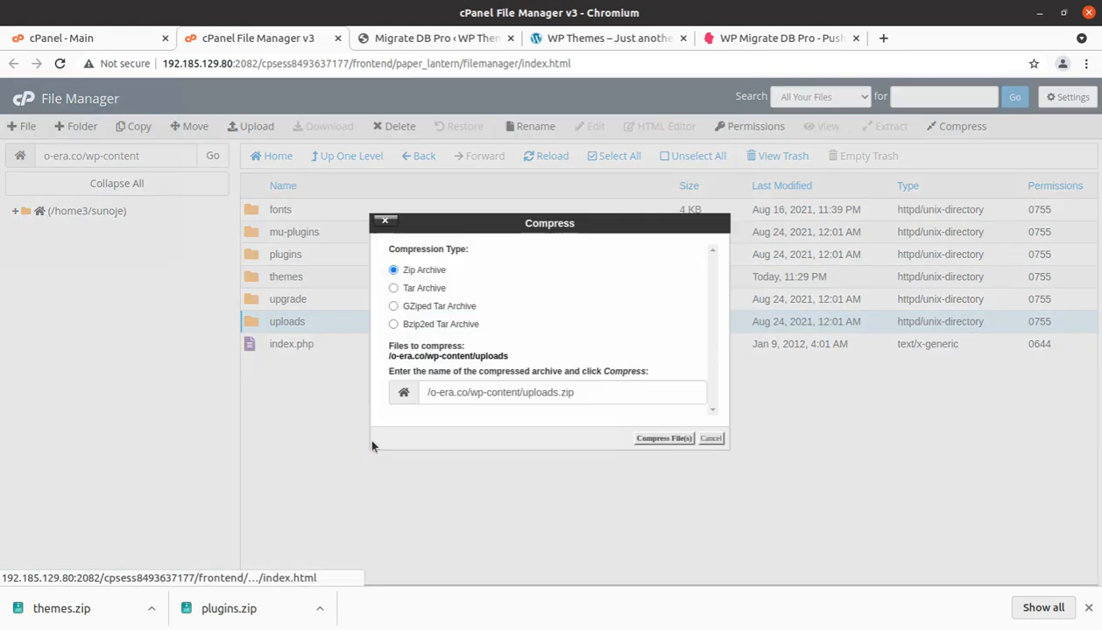
left_click(659, 440)
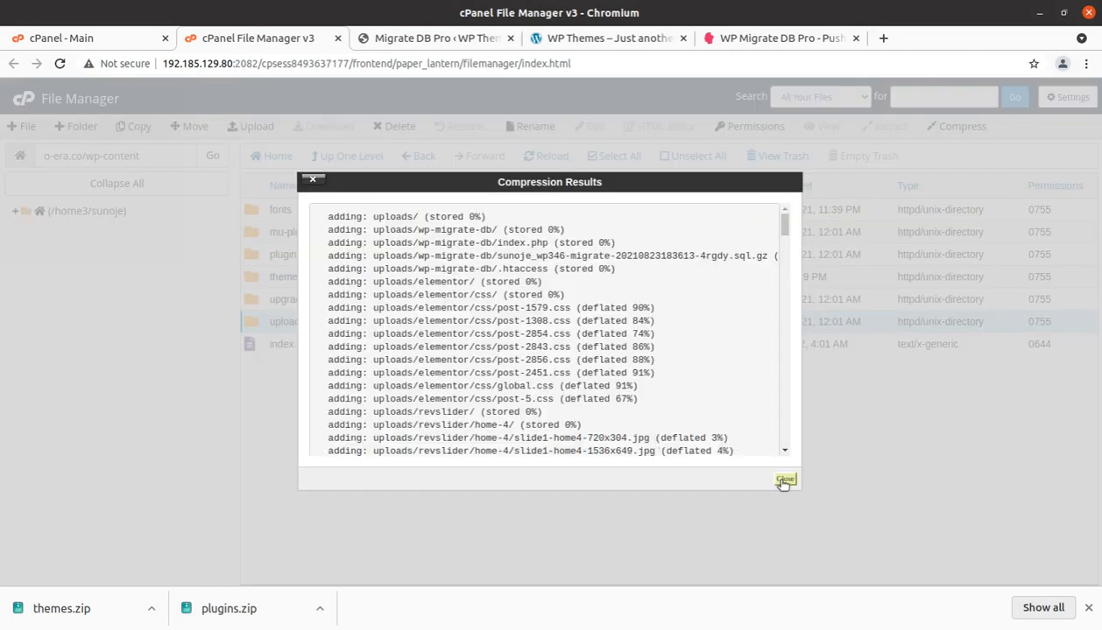
left_click(784, 481)
right_click(388, 322)
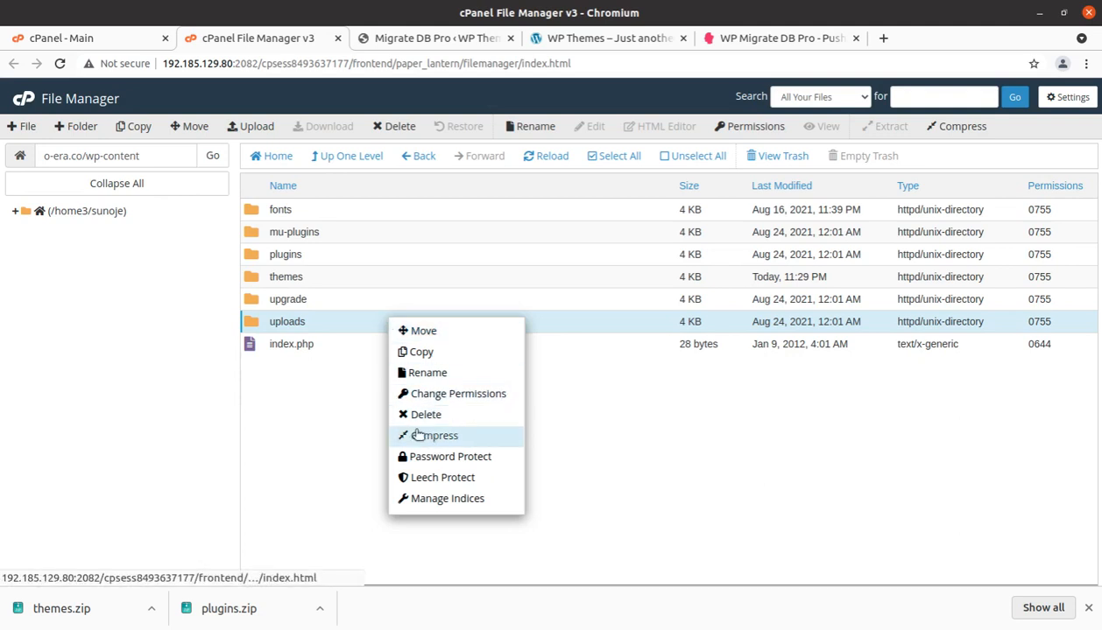
left_click(296, 403)
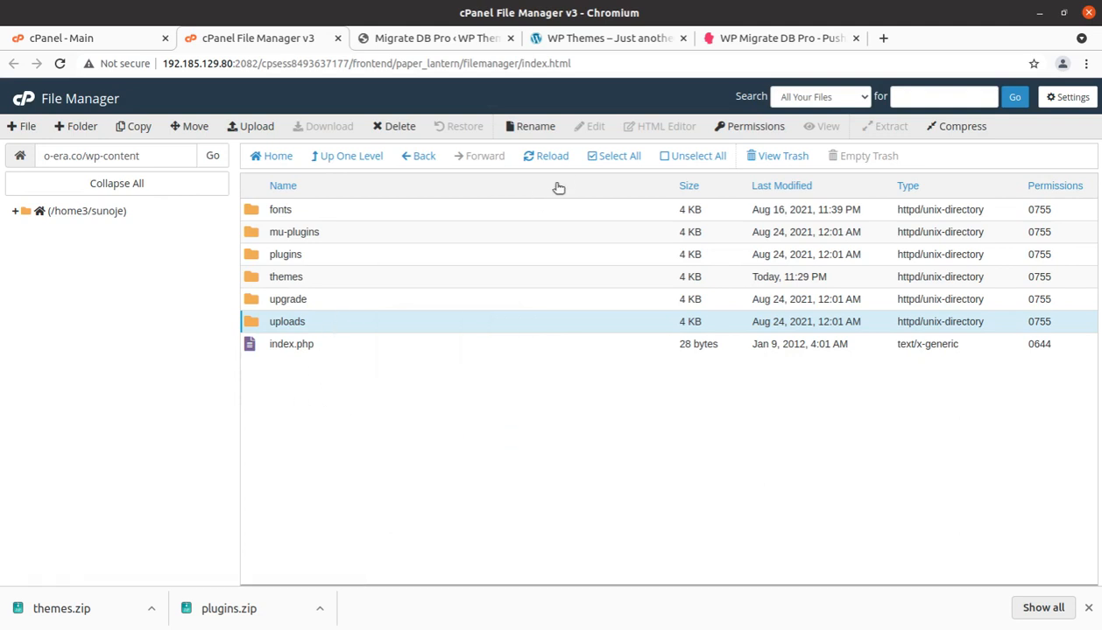
Reload the o-era.co wp-content listing and download uploads.zip.
left_click(547, 156)
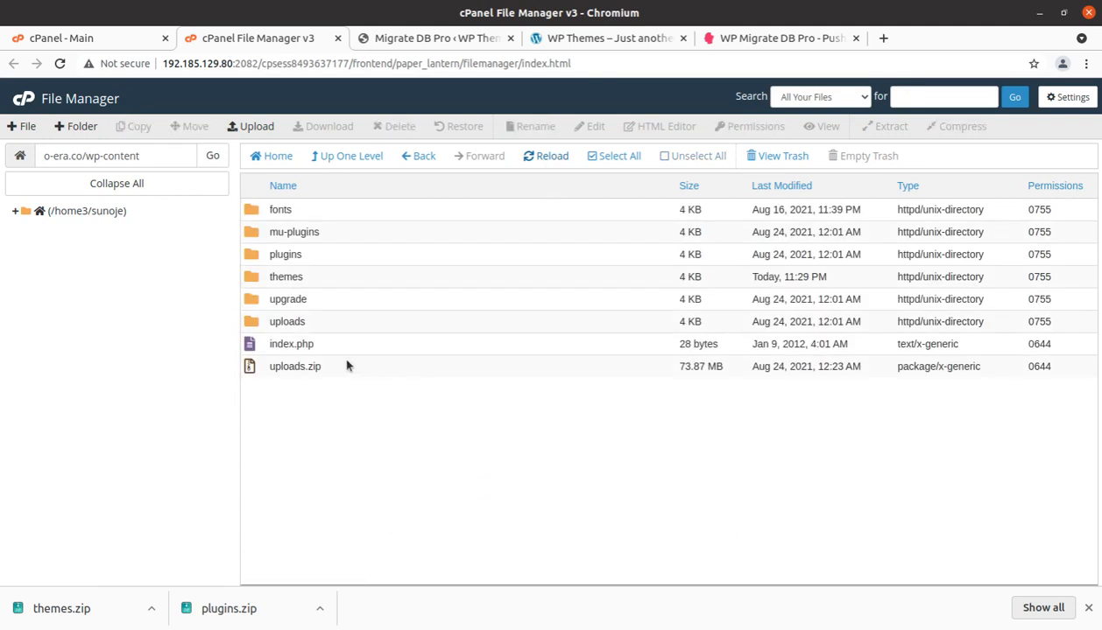
left_click(346, 368)
right_click(347, 369)
left_click(377, 380)
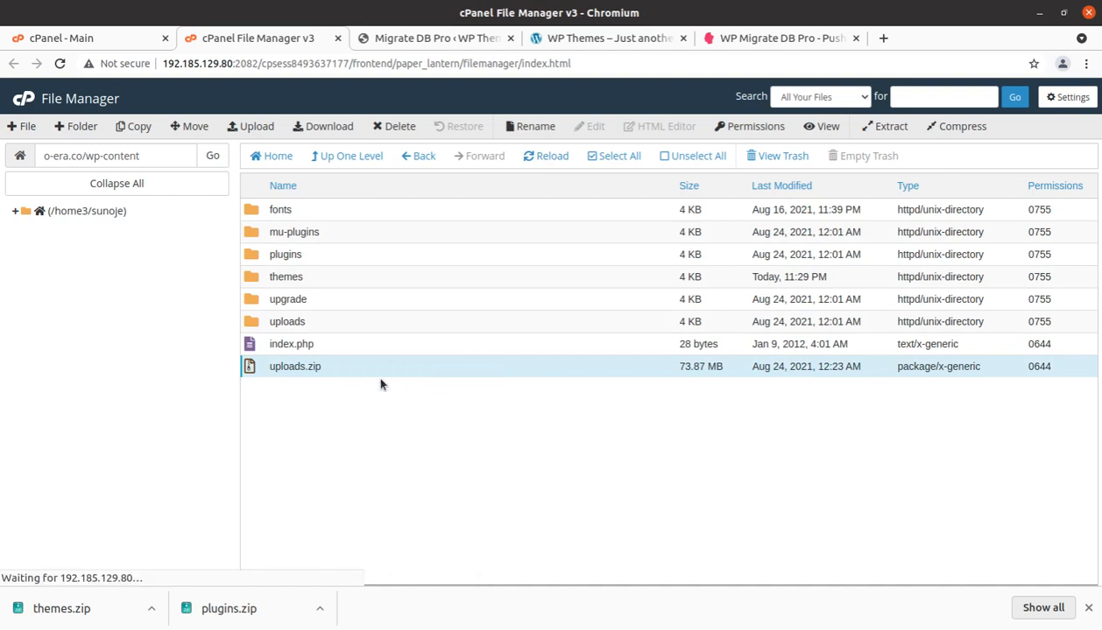
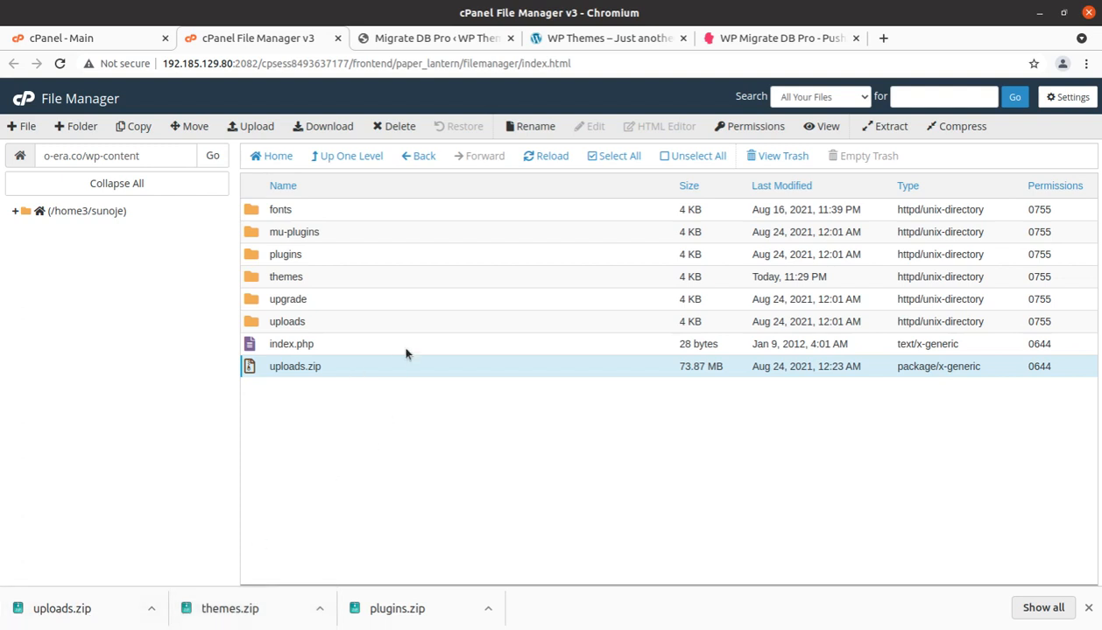
Permanently delete uploads.zip from the o-era.co wp-content folder, skipping the trash.
left_click(355, 376)
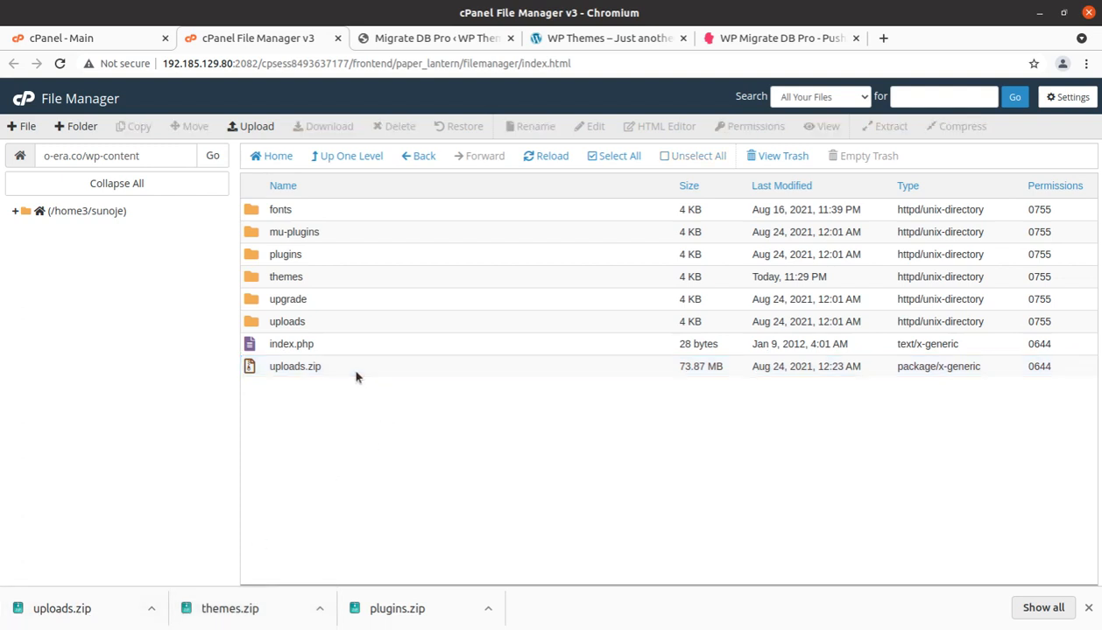
left_click(356, 375)
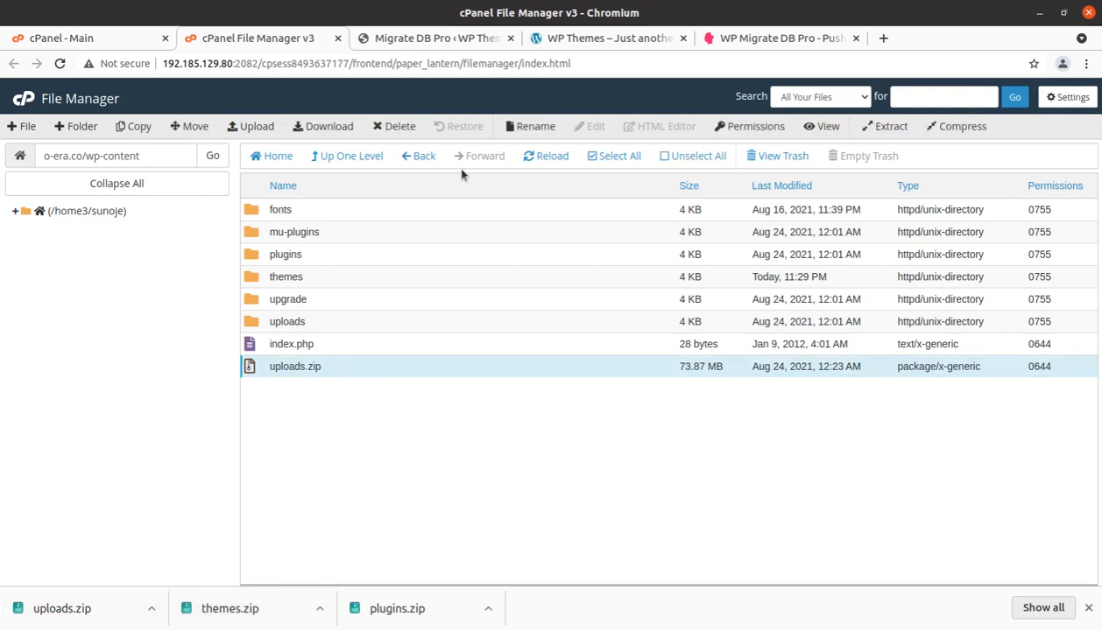
left_click(394, 127)
left_click(401, 339)
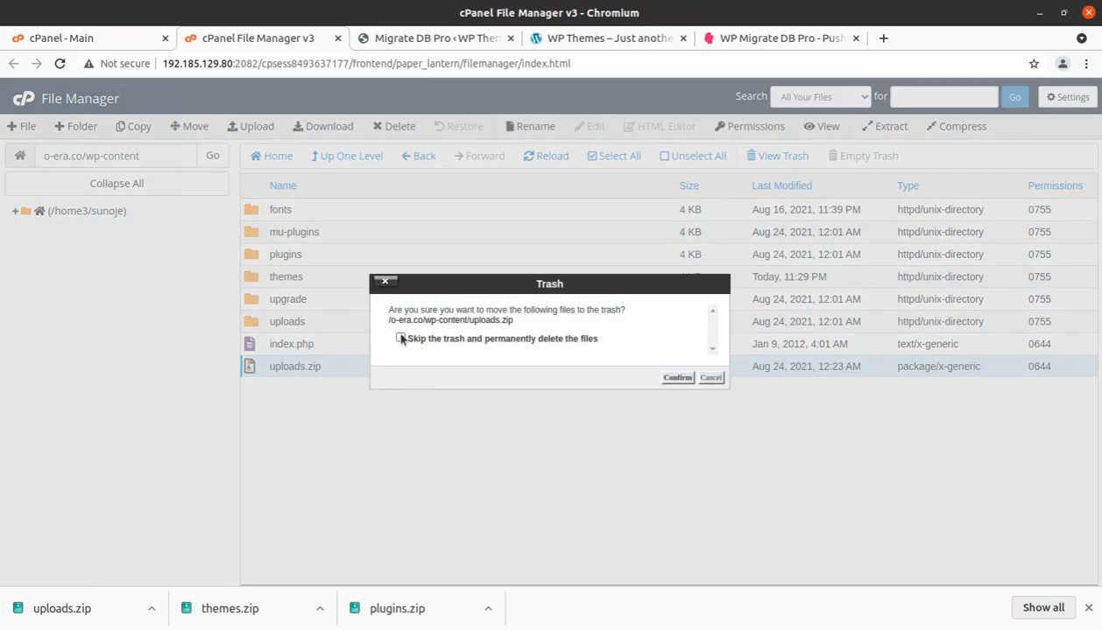
left_click(676, 377)
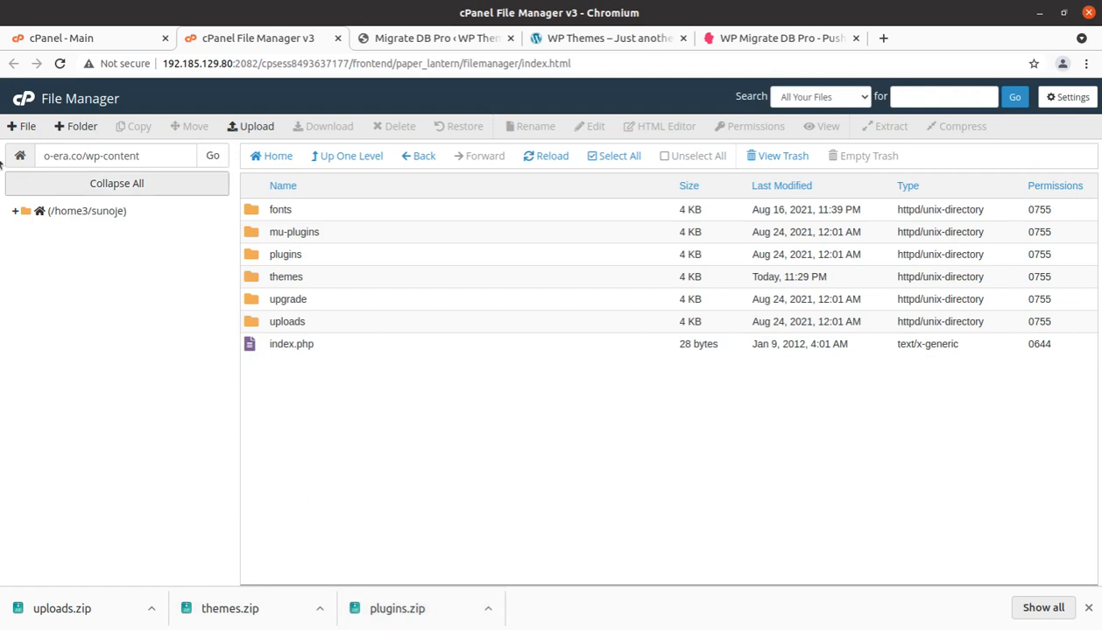
Switch to the nebeltech.us File Manager in Firefox and permanently delete the plugins folder from wp-content, skipping the trash.
left_click(2, 73)
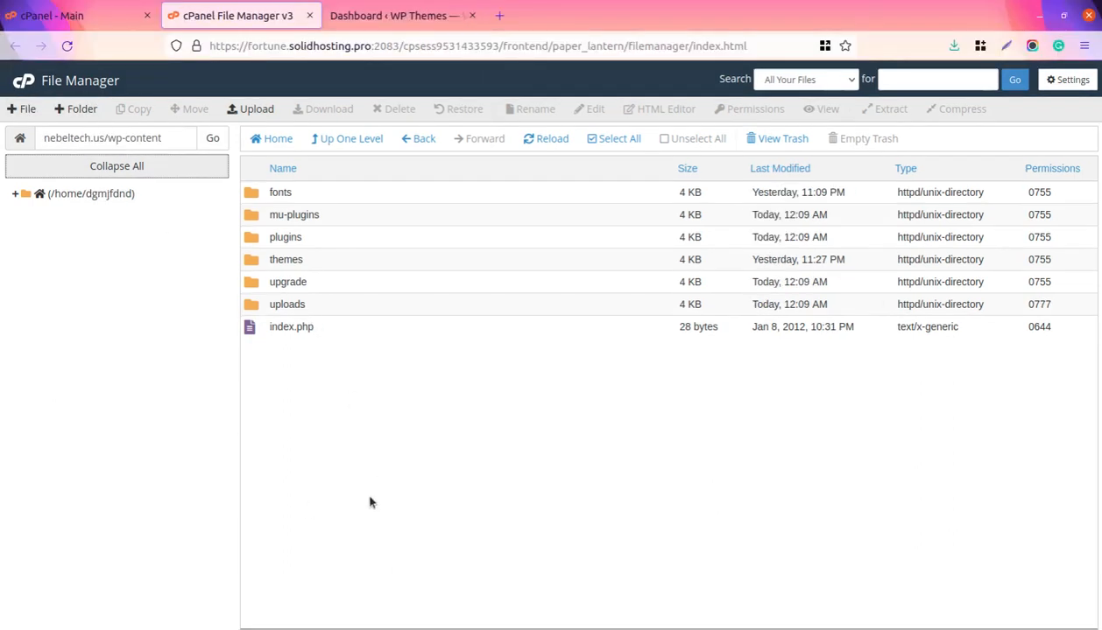
left_click(335, 246)
left_click(386, 110)
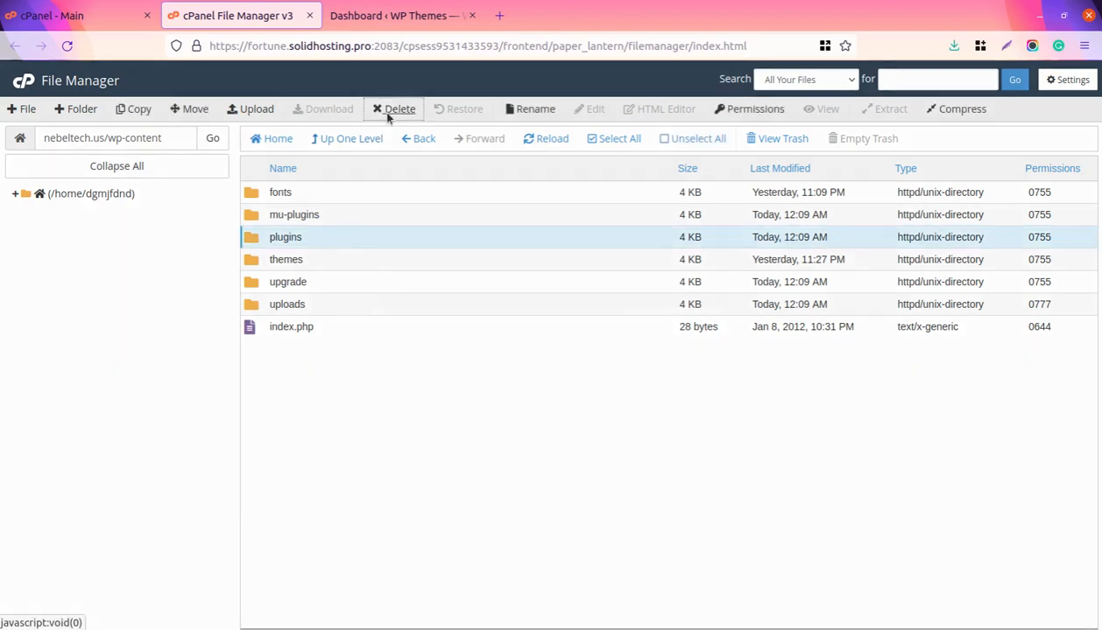
left_click(400, 350)
left_click(668, 391)
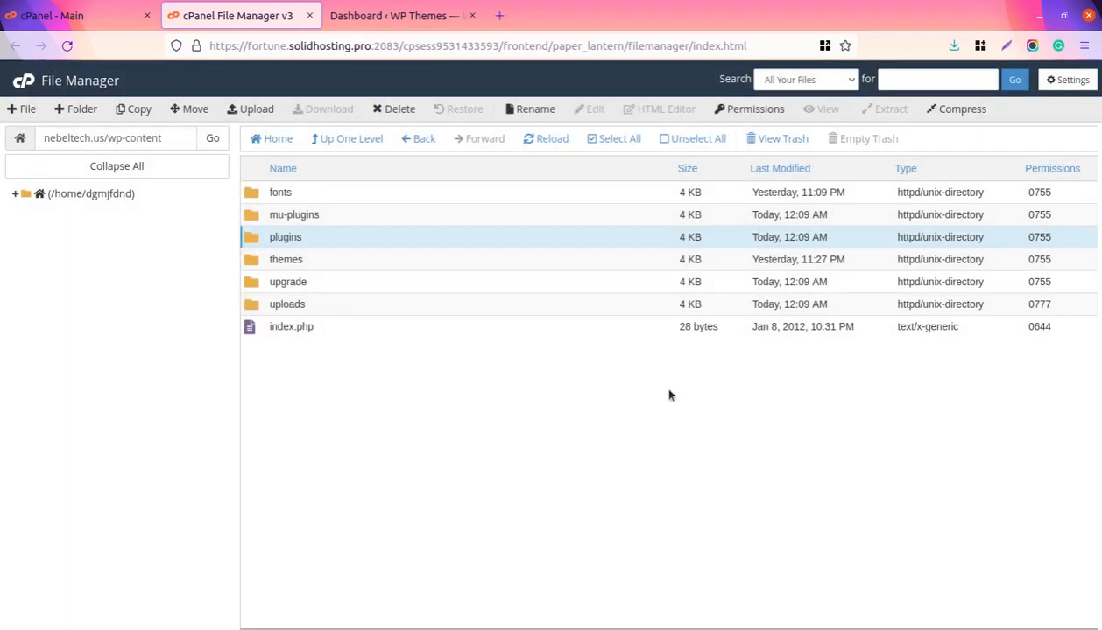
Permanently delete the themes folder from the nebeltech.us wp-content folder, skipping the trash.
left_click(359, 242)
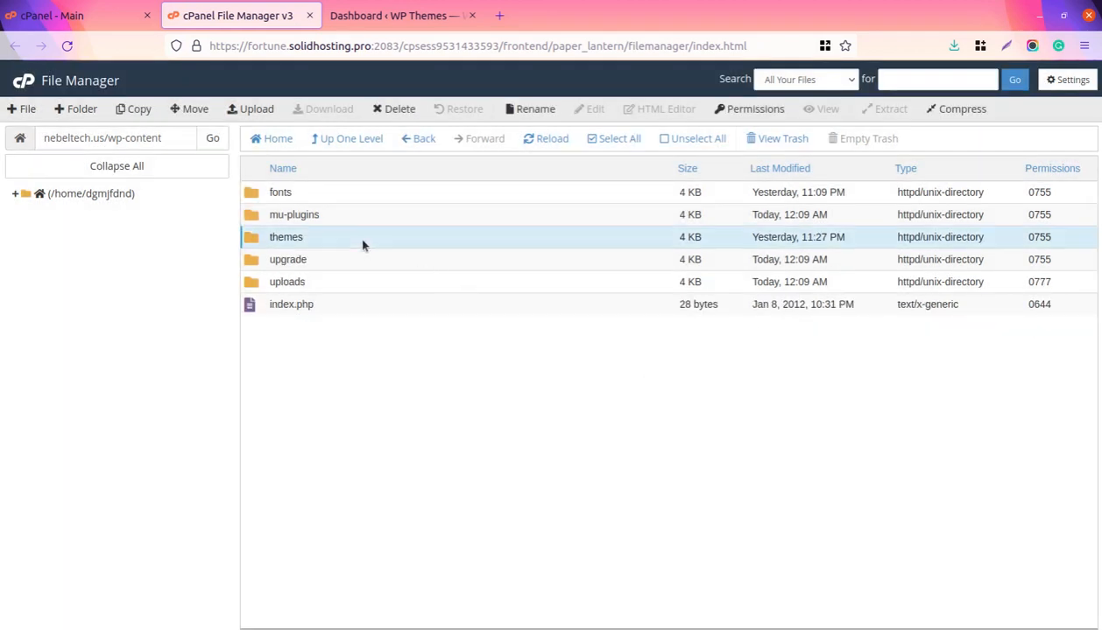
left_click(390, 111)
left_click(401, 350)
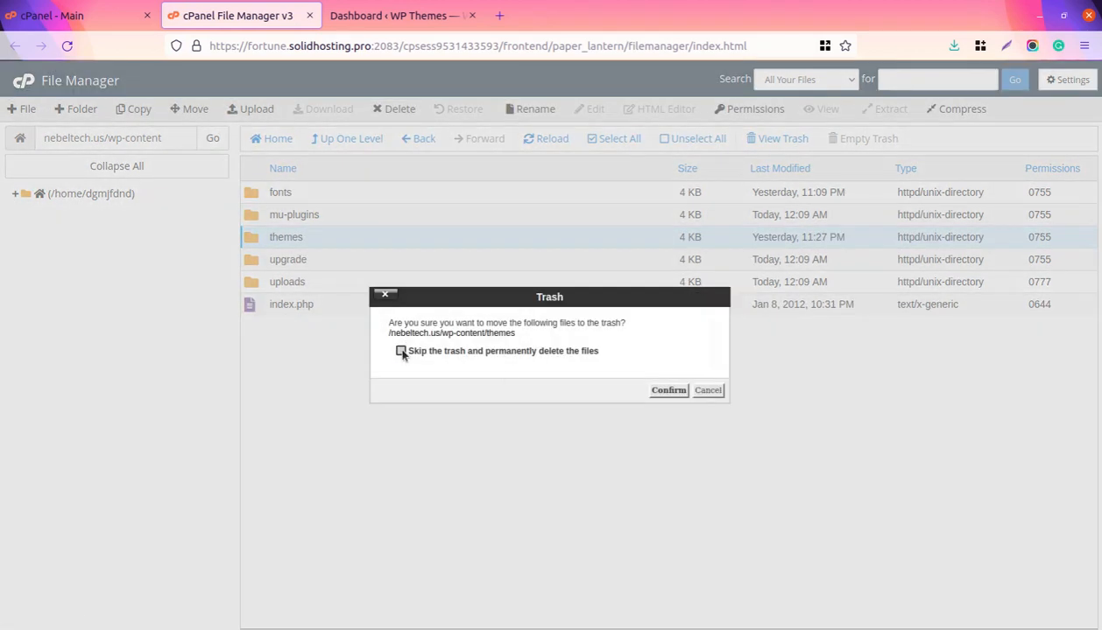
left_click(687, 391)
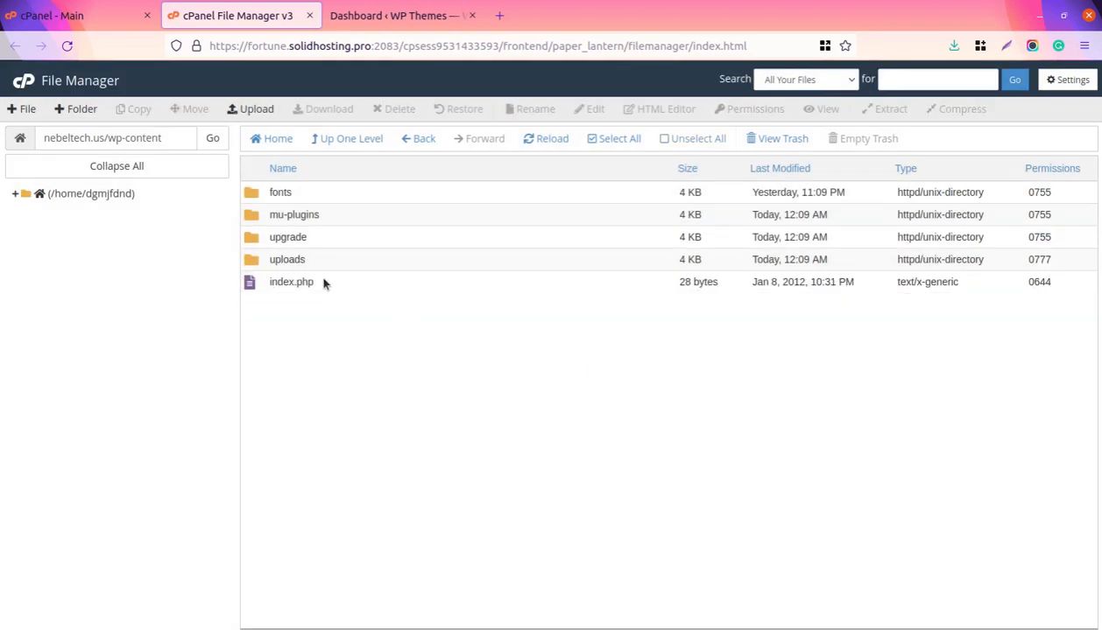
Permanently delete the uploads folder from the nebeltech.us wp-content folder, skipping the trash.
left_click(309, 260)
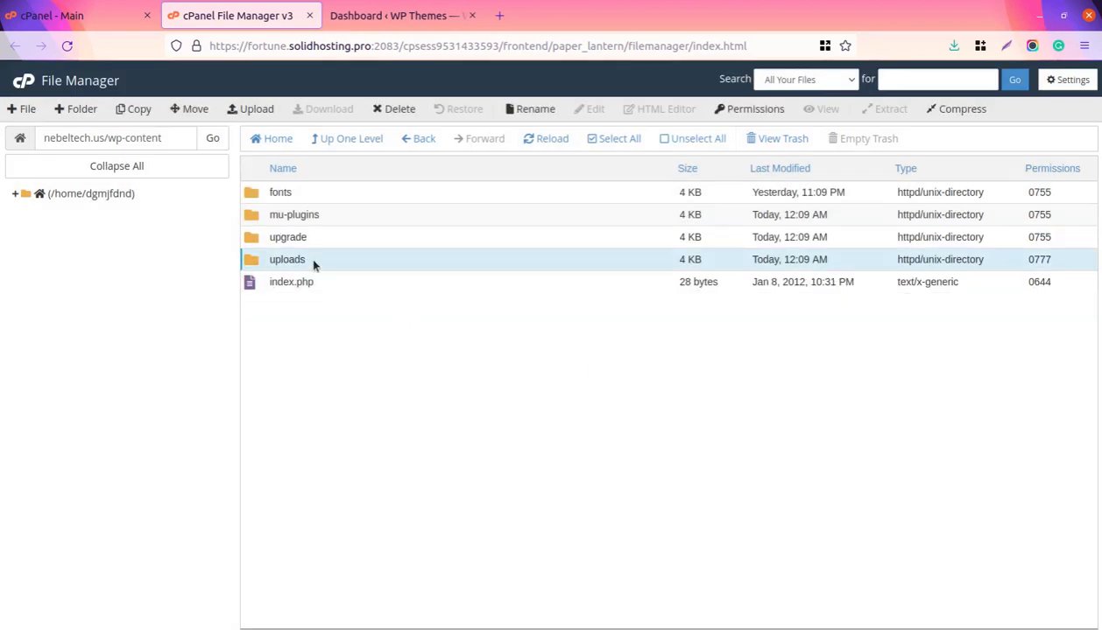
left_click(393, 109)
left_click(401, 350)
left_click(664, 391)
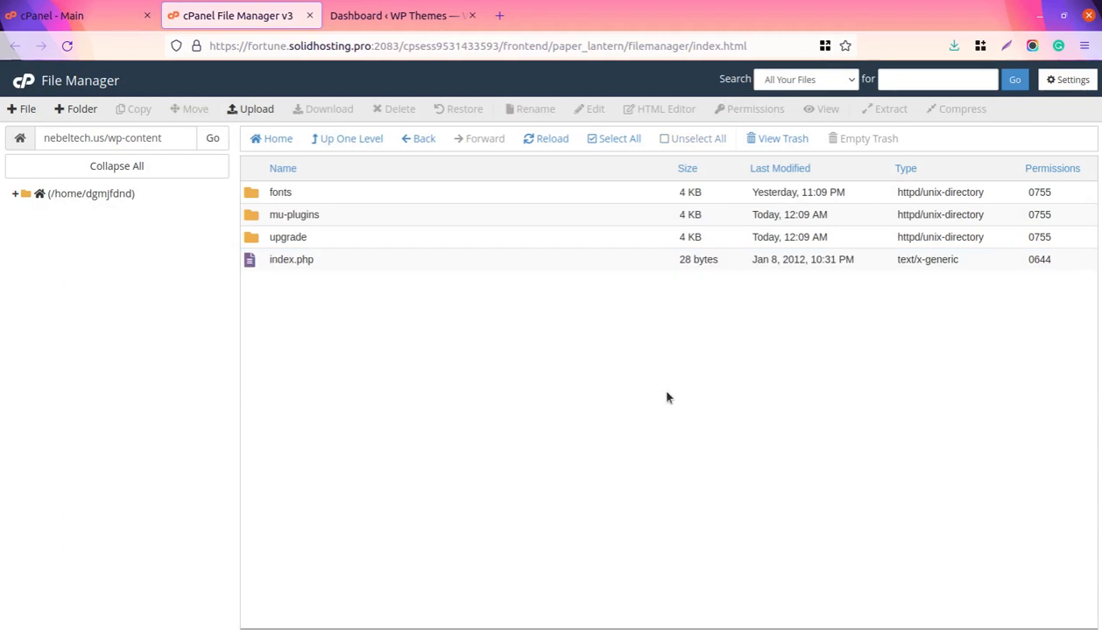
Upload themes.zip from the Downloads folder to the nebeltech.us wp-content folder and return to the file listing.
left_click(239, 114)
left_click(551, 317)
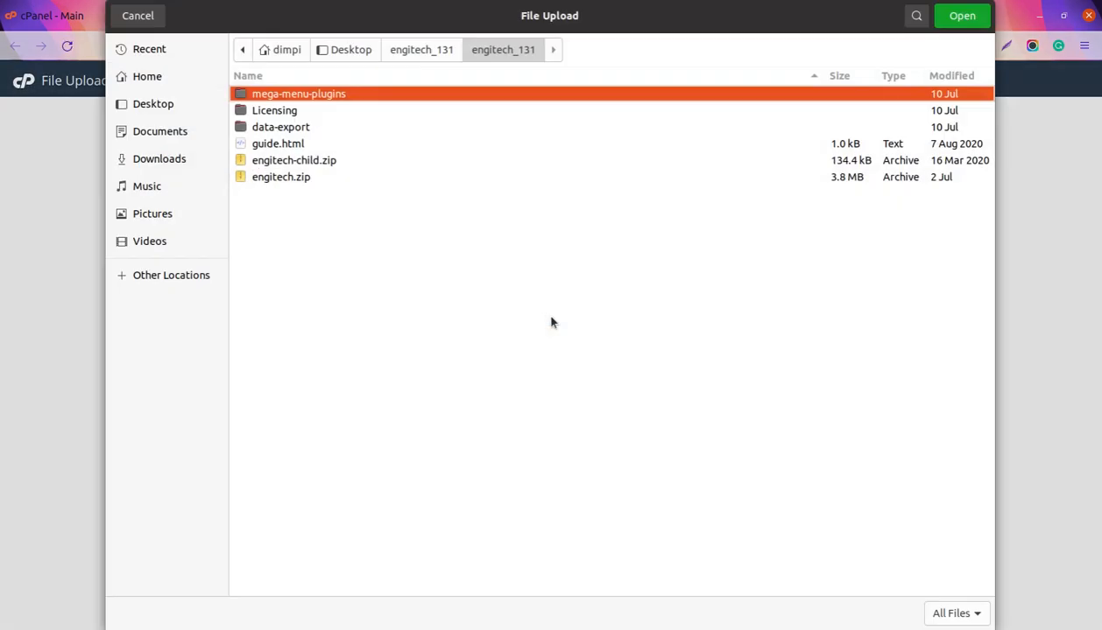
left_click(162, 159)
left_click(298, 129)
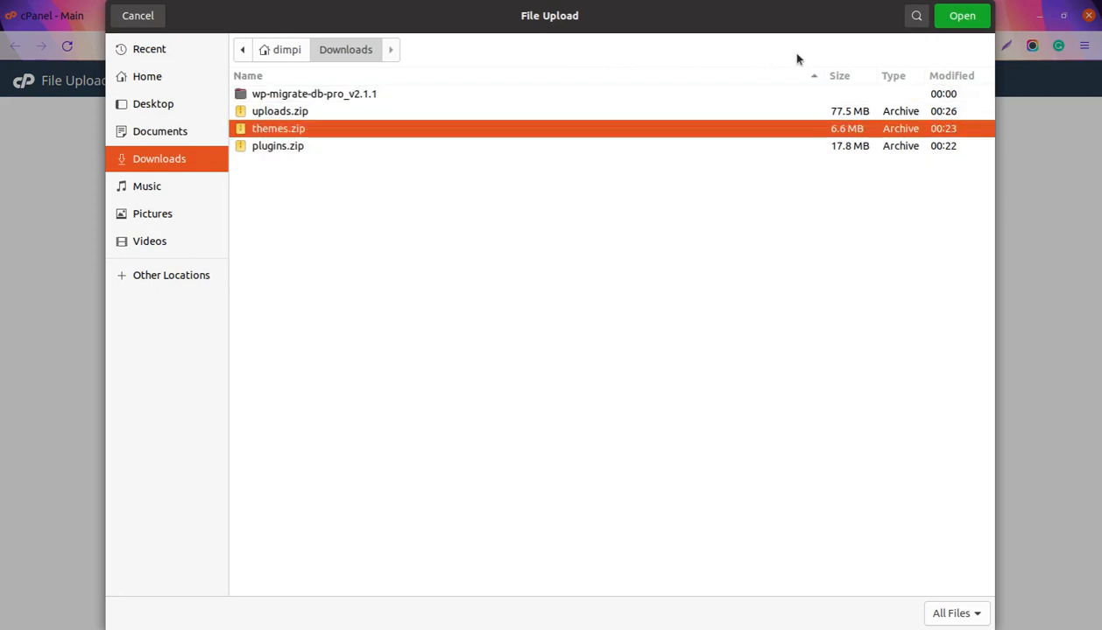
left_click(962, 15)
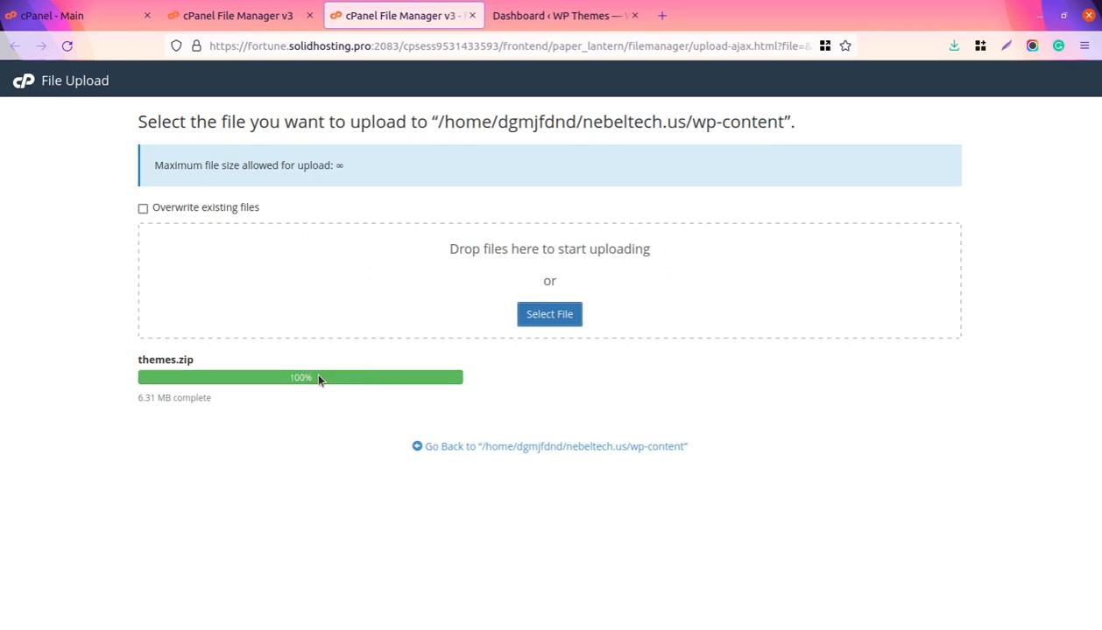
left_click(490, 448)
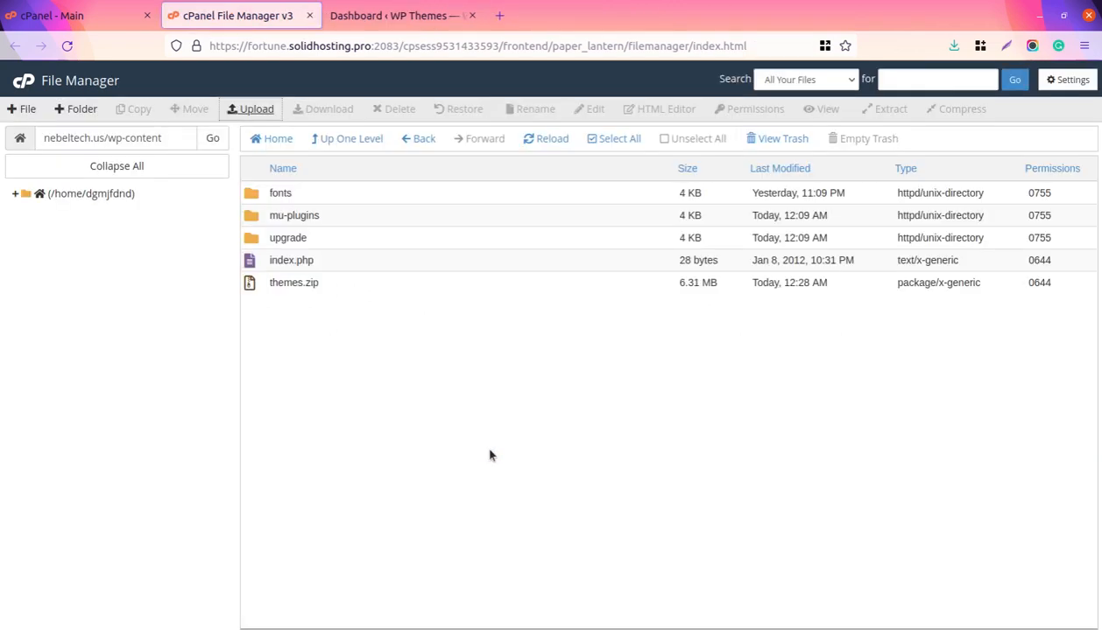
Extract themes.zip into /nebeltech.us/wp-content and dismiss the extraction results.
left_click(349, 289)
right_click(349, 289)
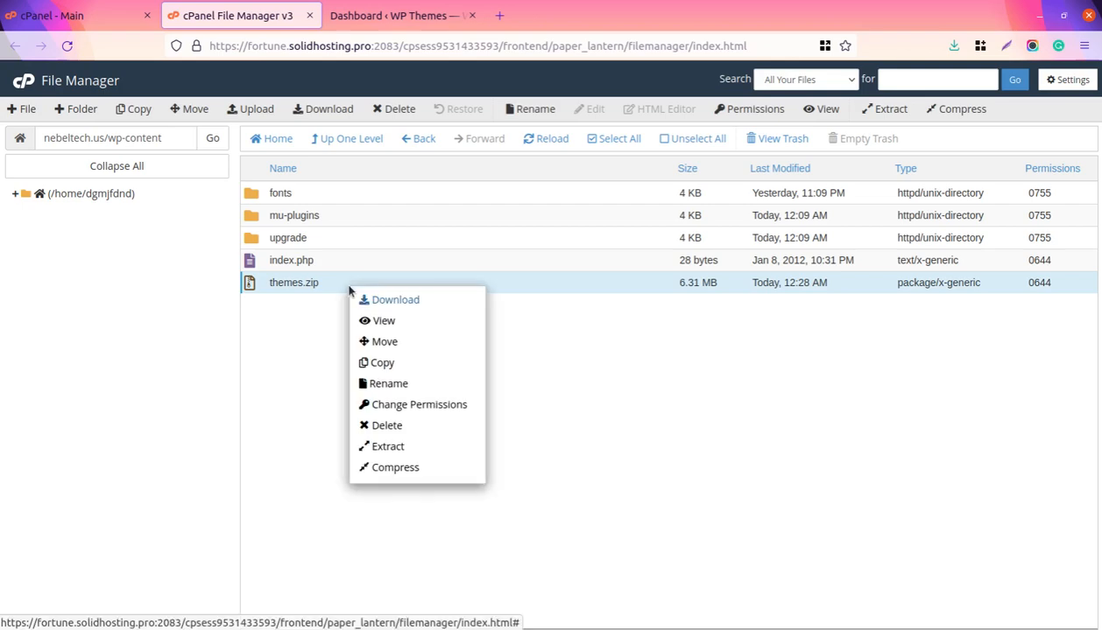
left_click(385, 452)
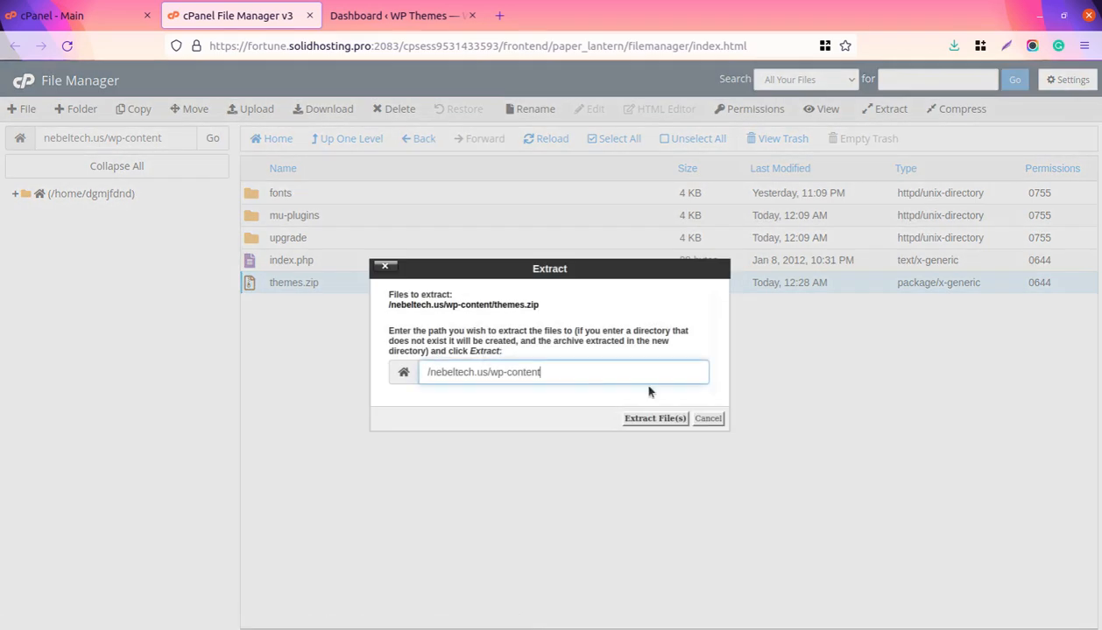
left_click(656, 419)
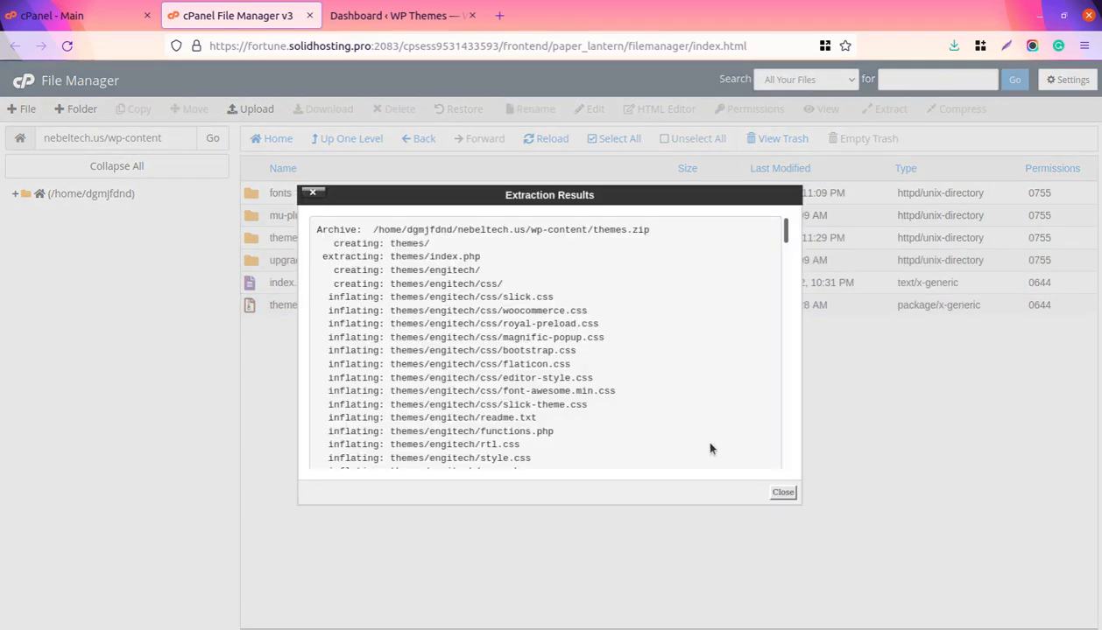
left_click(782, 492)
Permanently delete themes.zip from the nebeltech.us wp-content folder, skipping the trash.
left_click(296, 306)
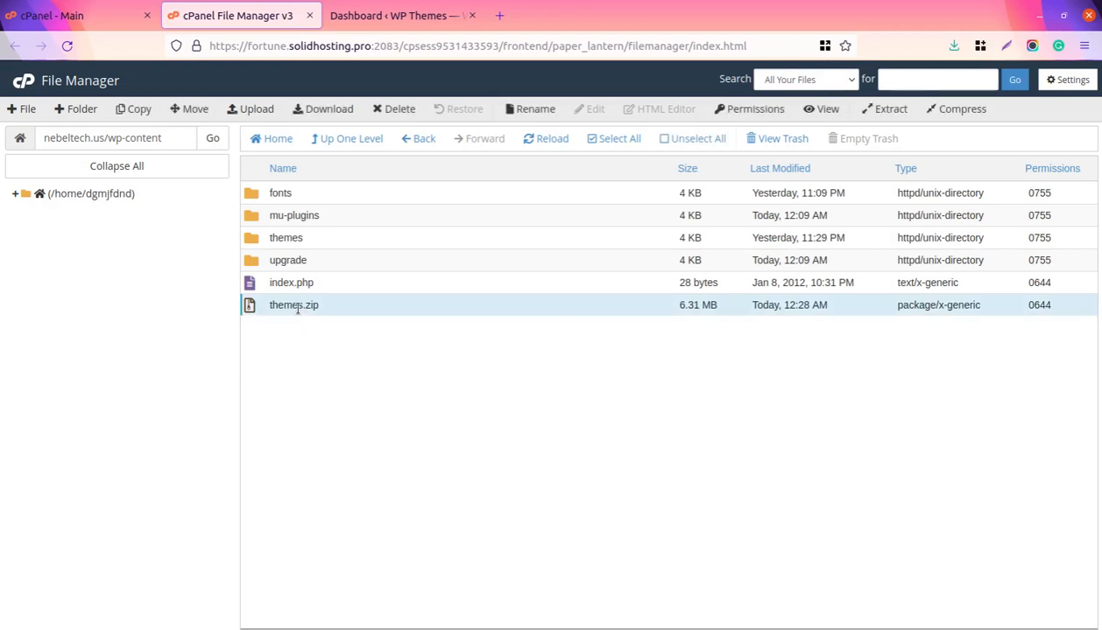
left_click(394, 109)
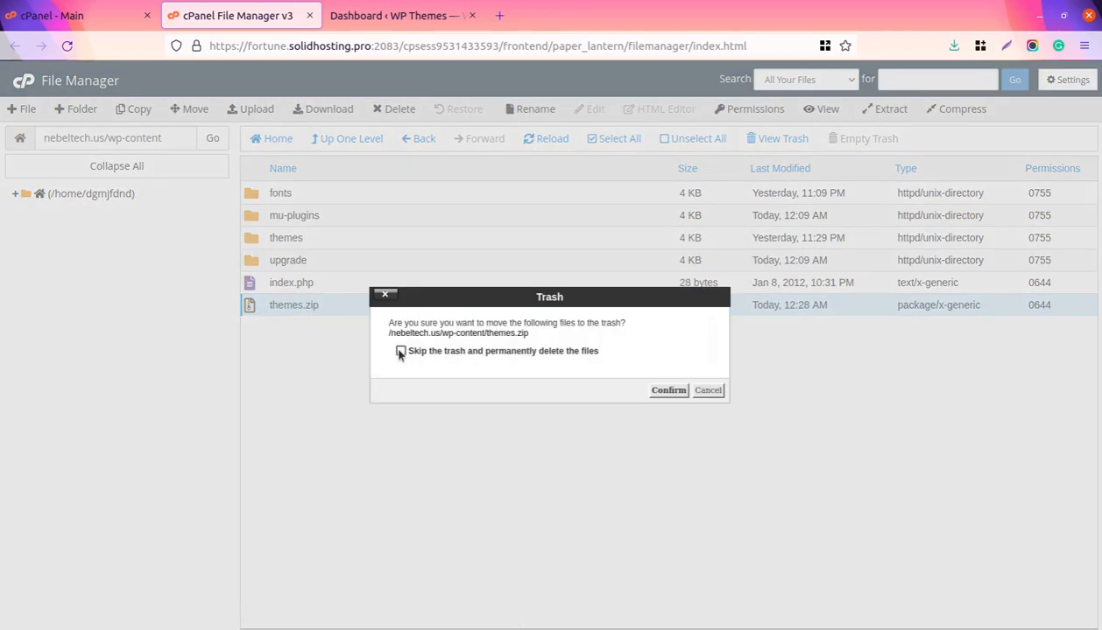
left_click(401, 351)
left_click(664, 392)
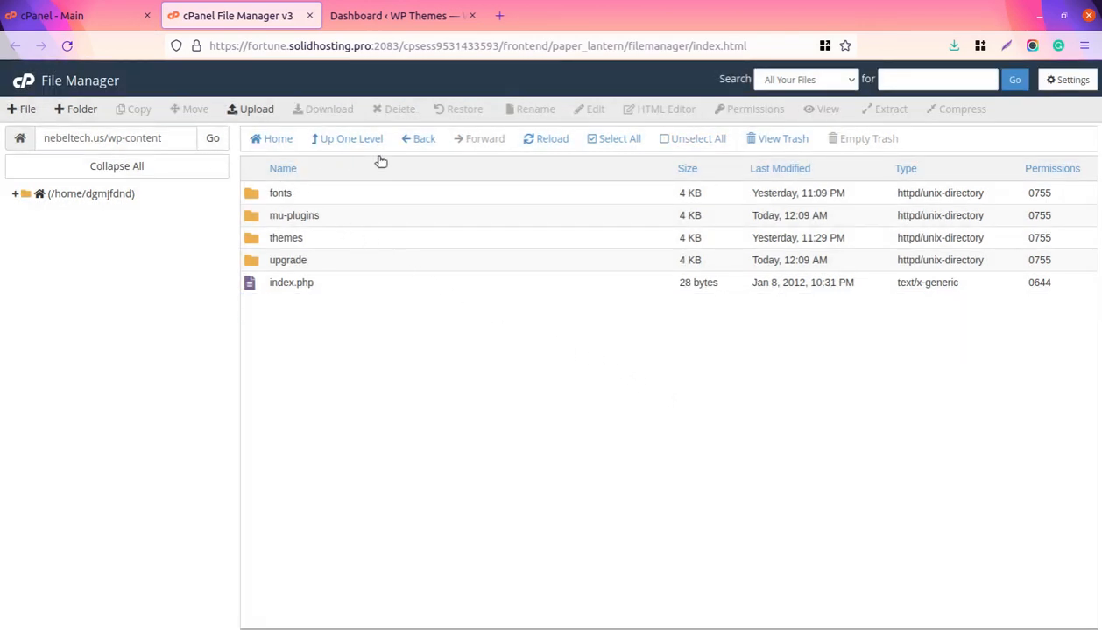
Upload plugins.zip from the Downloads folder to the nebeltech.us wp-content folder and return to the file listing.
left_click(256, 111)
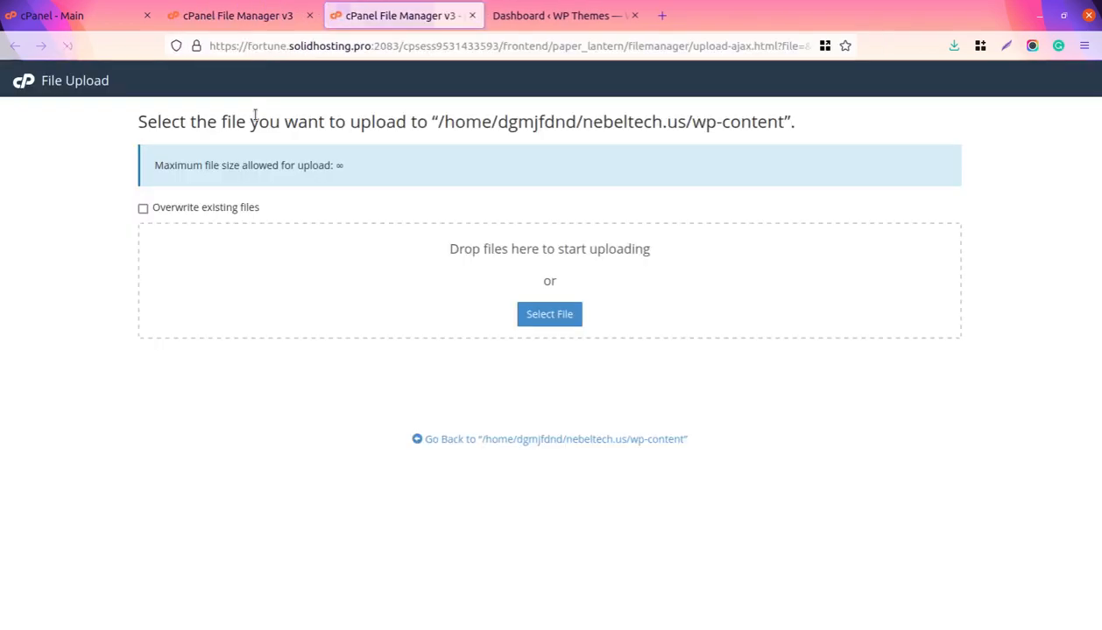
left_click(543, 313)
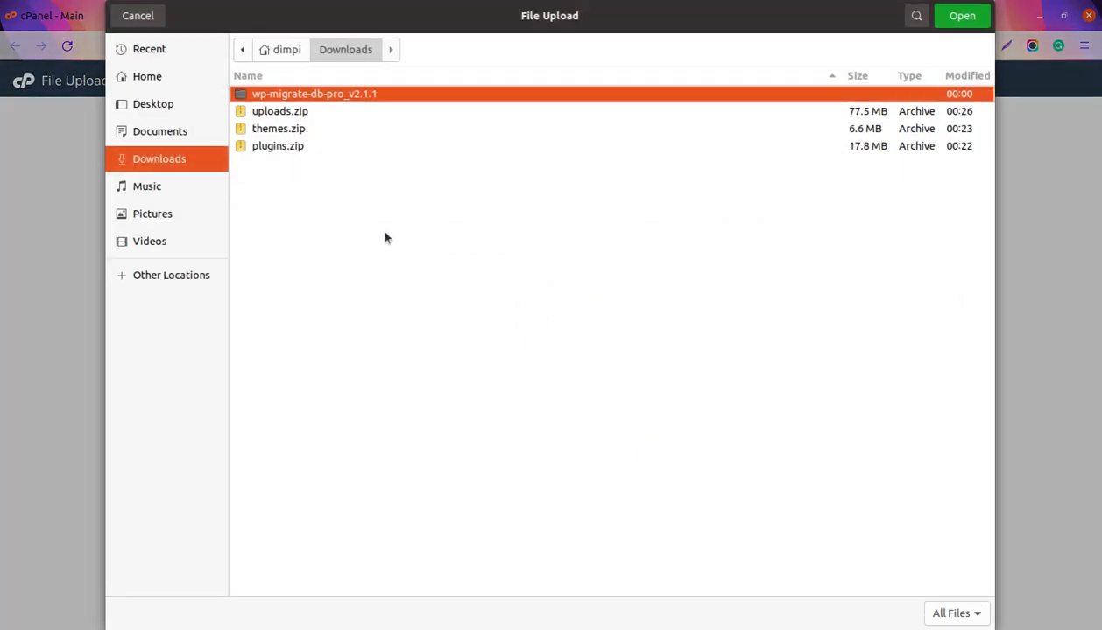
left_click(300, 147)
left_click(960, 16)
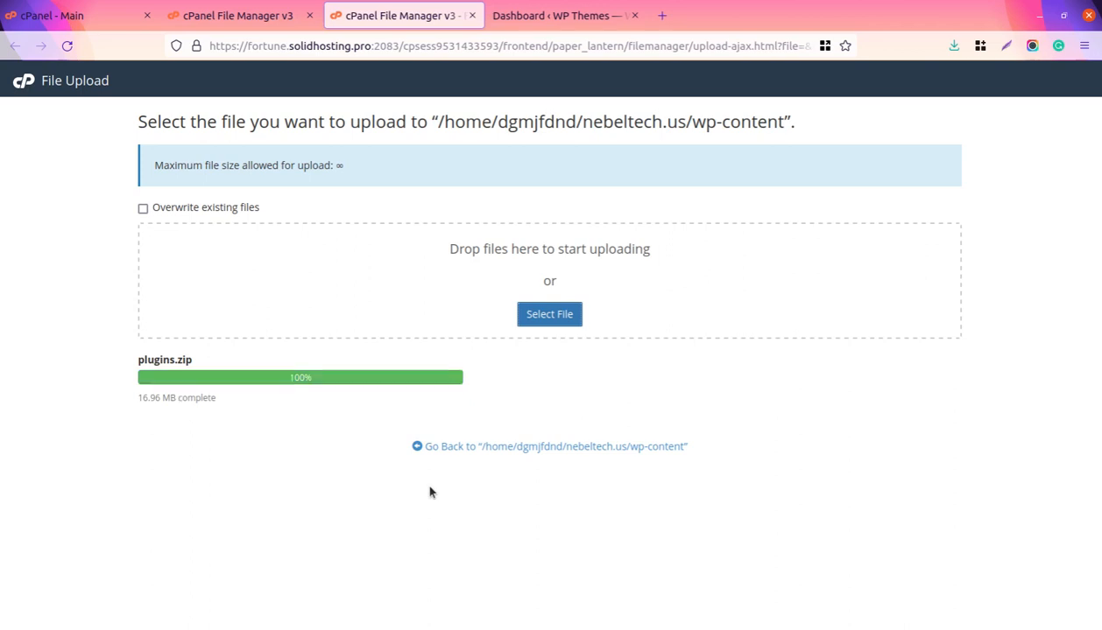
left_click(523, 447)
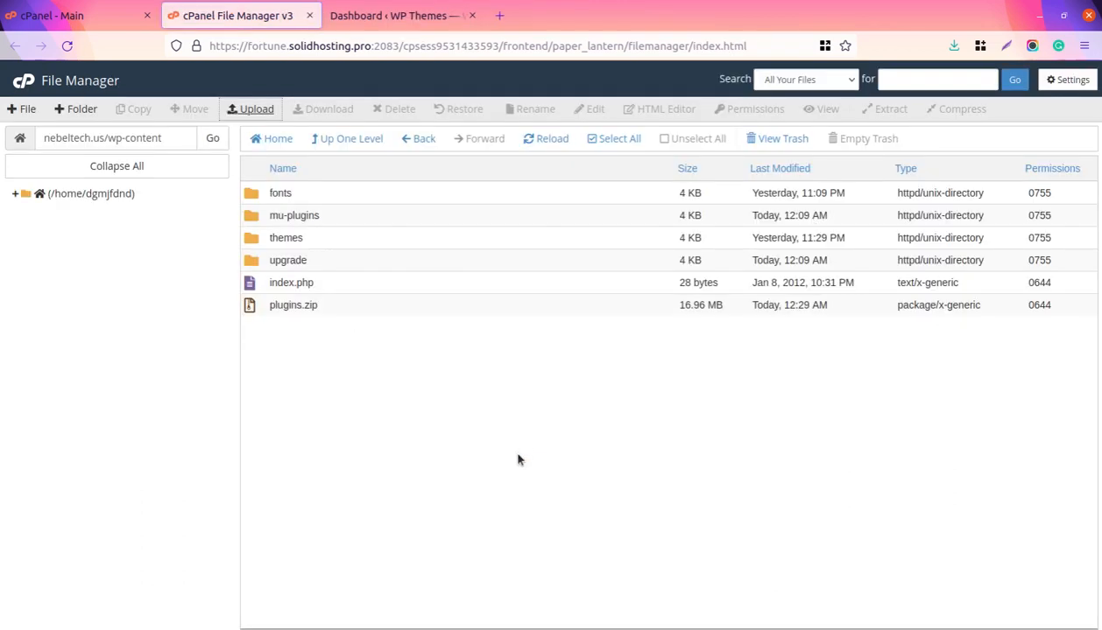
Extract plugins.zip into /nebeltech.us/wp-content and dismiss the extraction results.
left_click(354, 313)
right_click(354, 315)
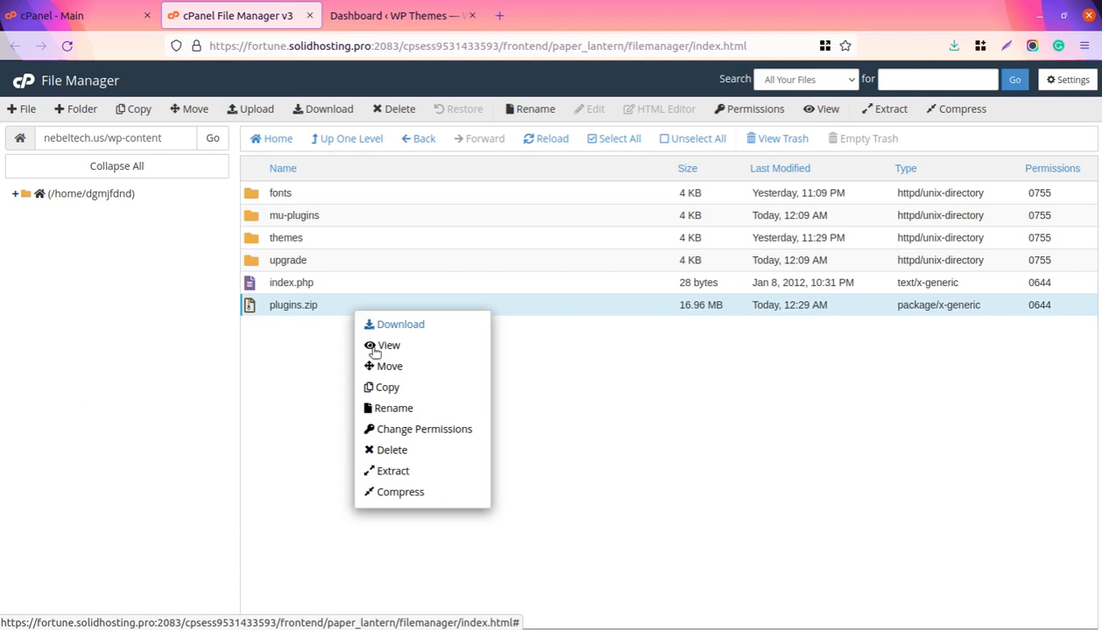
left_click(406, 471)
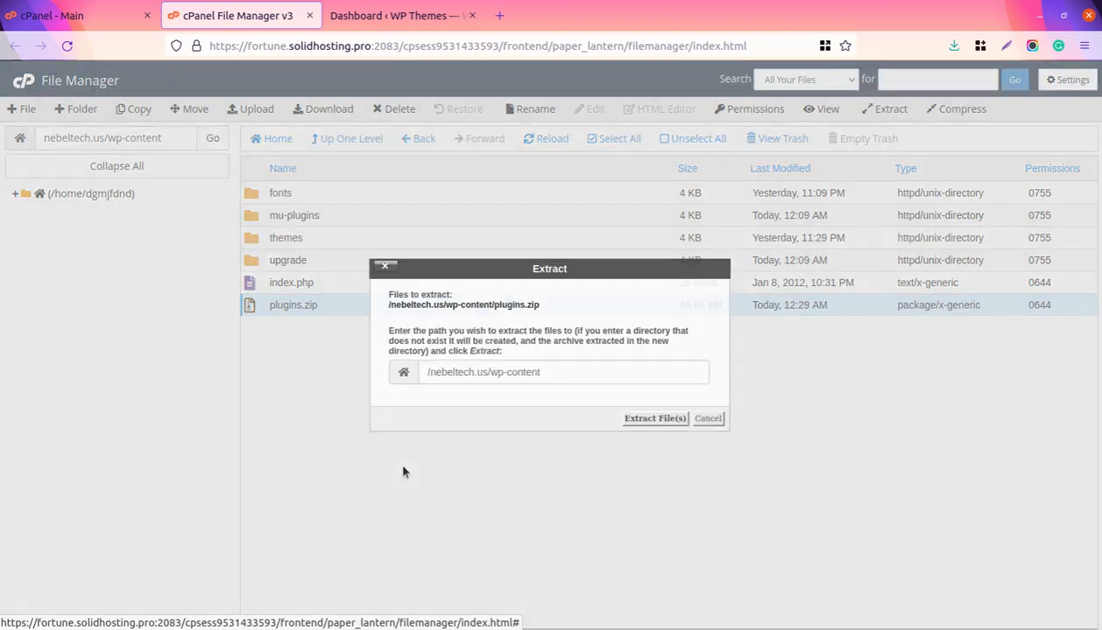
left_click(634, 419)
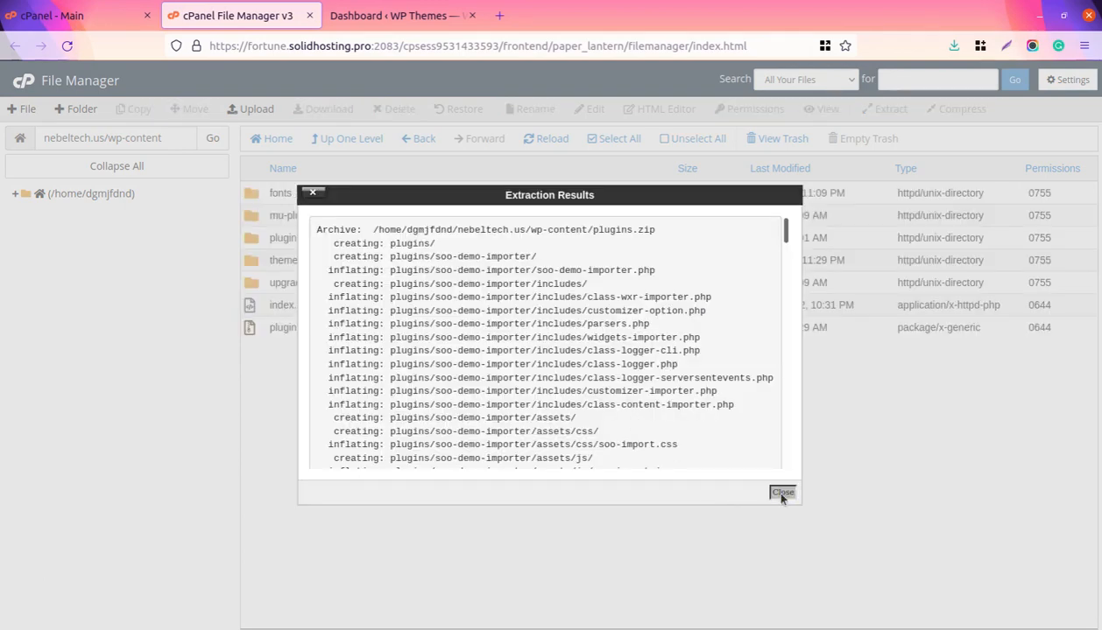
left_click(782, 493)
Permanently delete plugins.zip from the nebeltech.us wp-content folder, skipping the trash.
left_click(331, 328)
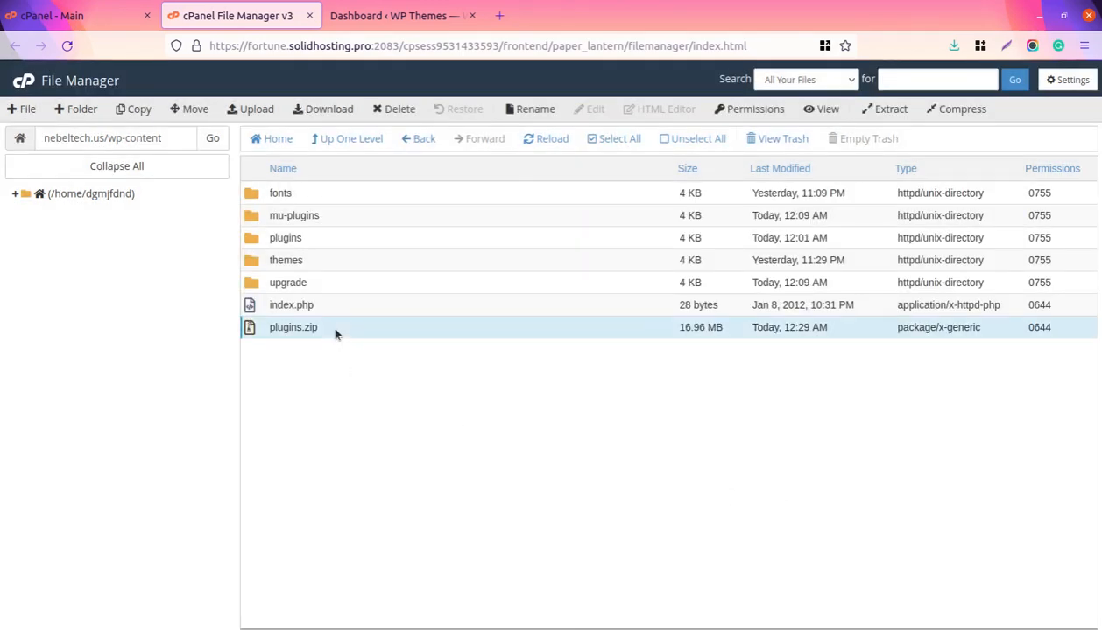
left_click(388, 112)
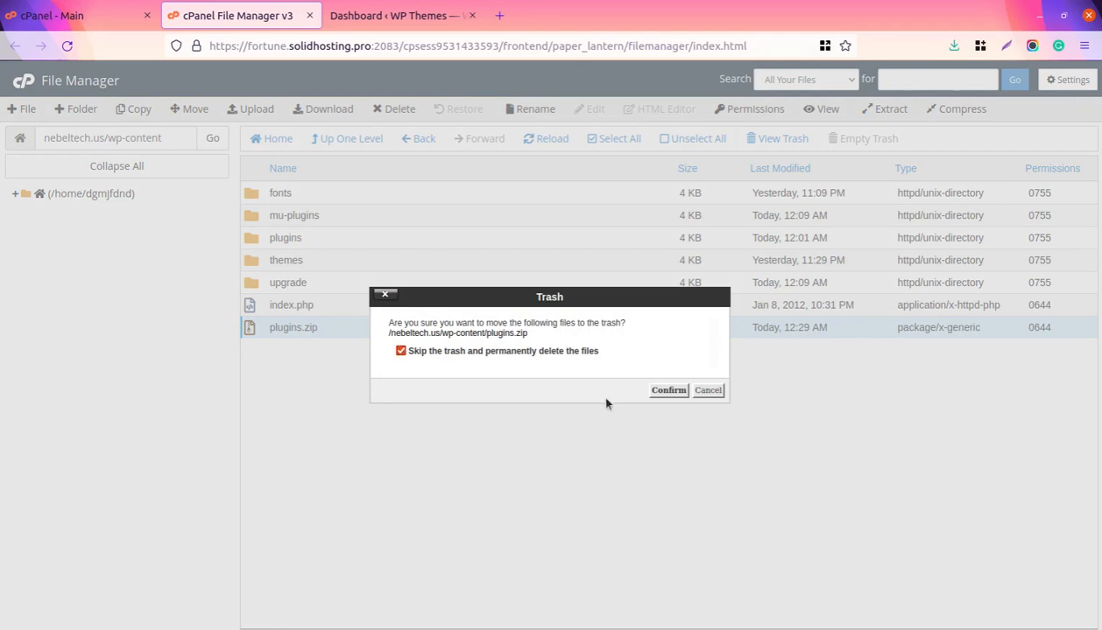
left_click(667, 391)
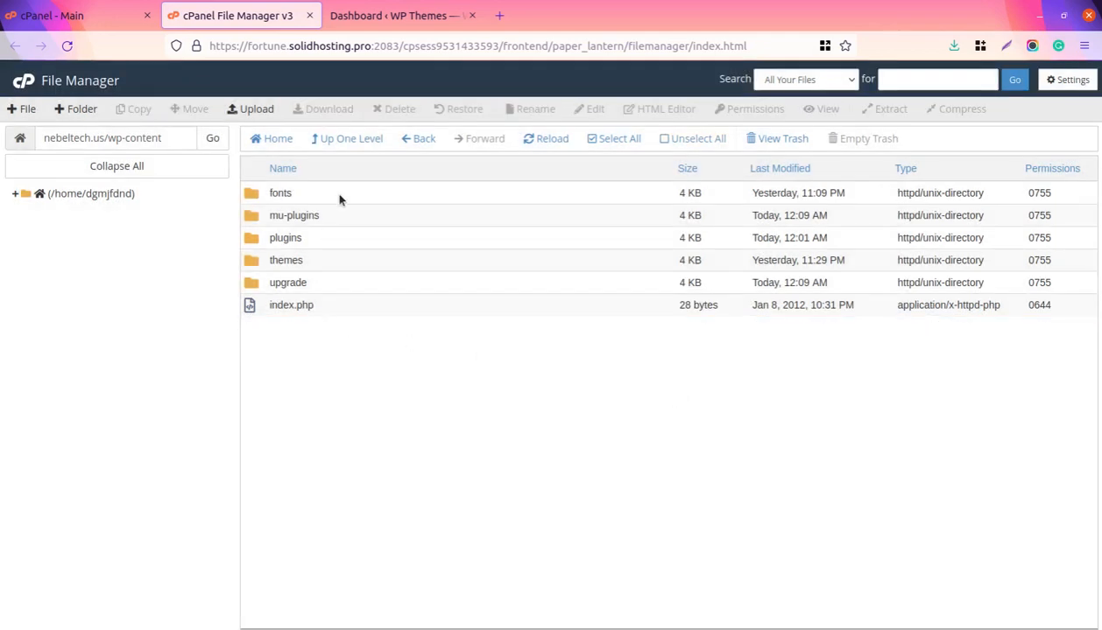
Upload uploads.zip from the Downloads folder to the nebeltech.us wp-content folder and return to the file listing.
left_click(249, 108)
left_click(543, 317)
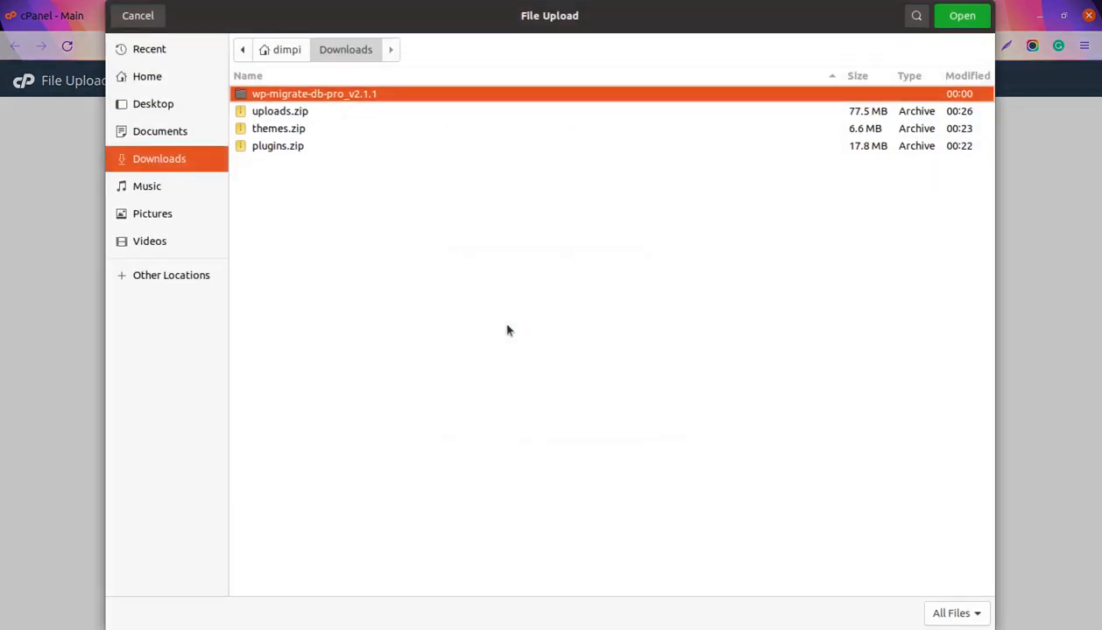
left_click(272, 111)
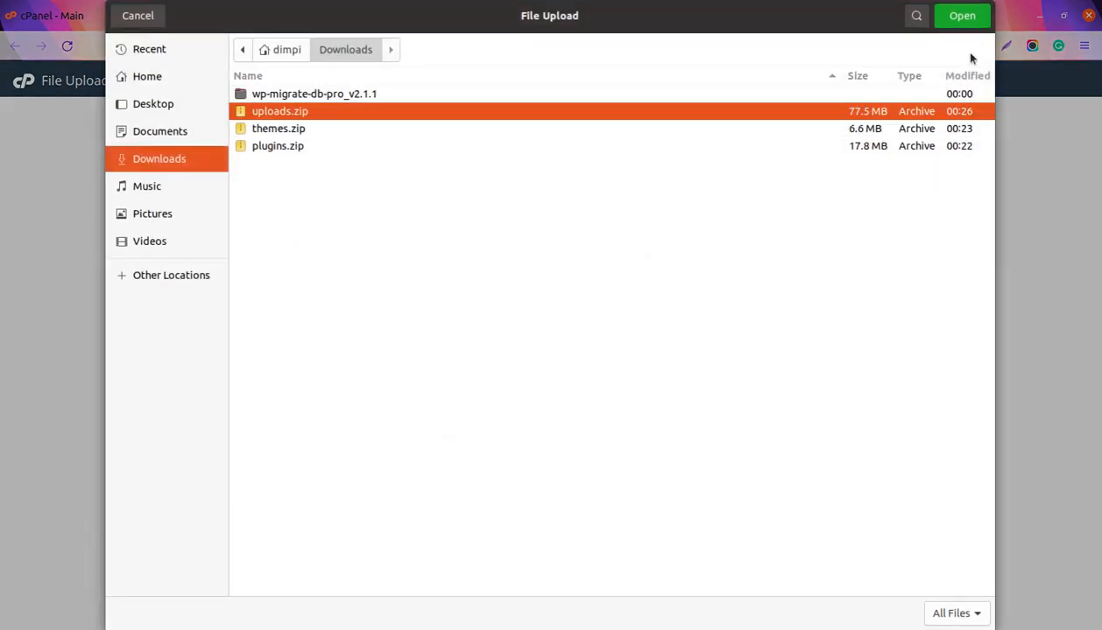
left_click(962, 15)
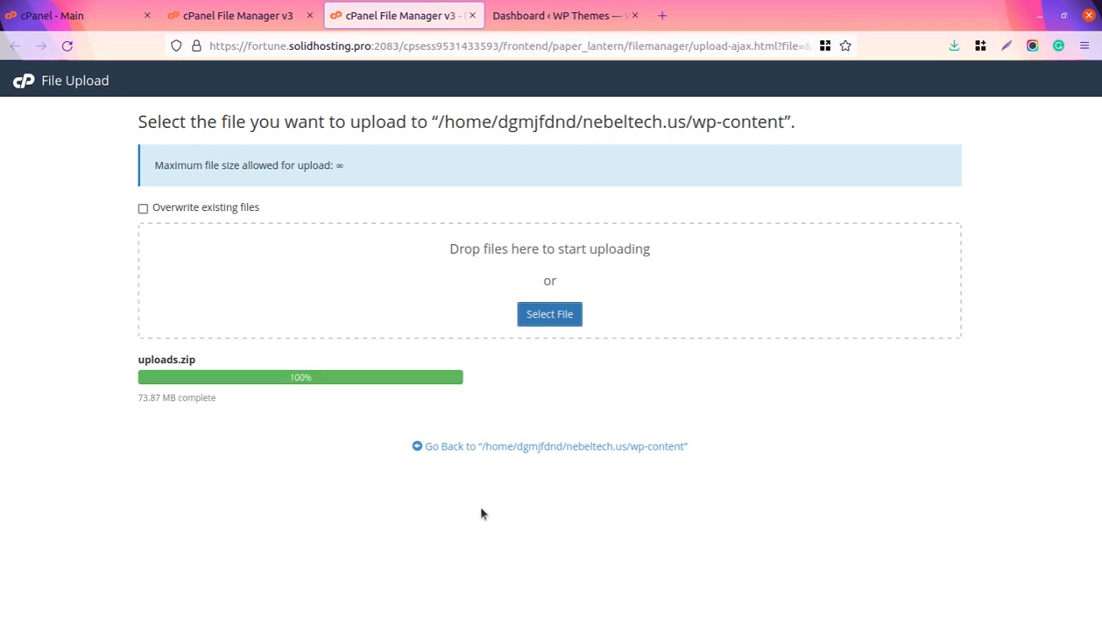
left_click(472, 448)
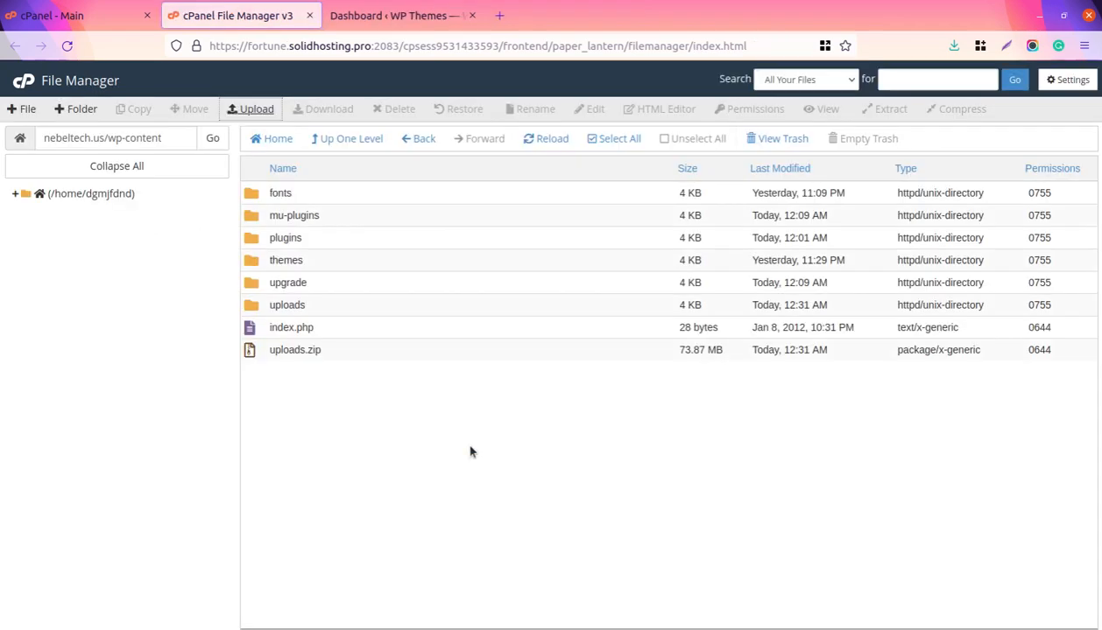
Extract uploads.zip into the nebeltech.us wp-content folder and dismiss the extraction results.
left_click(341, 351)
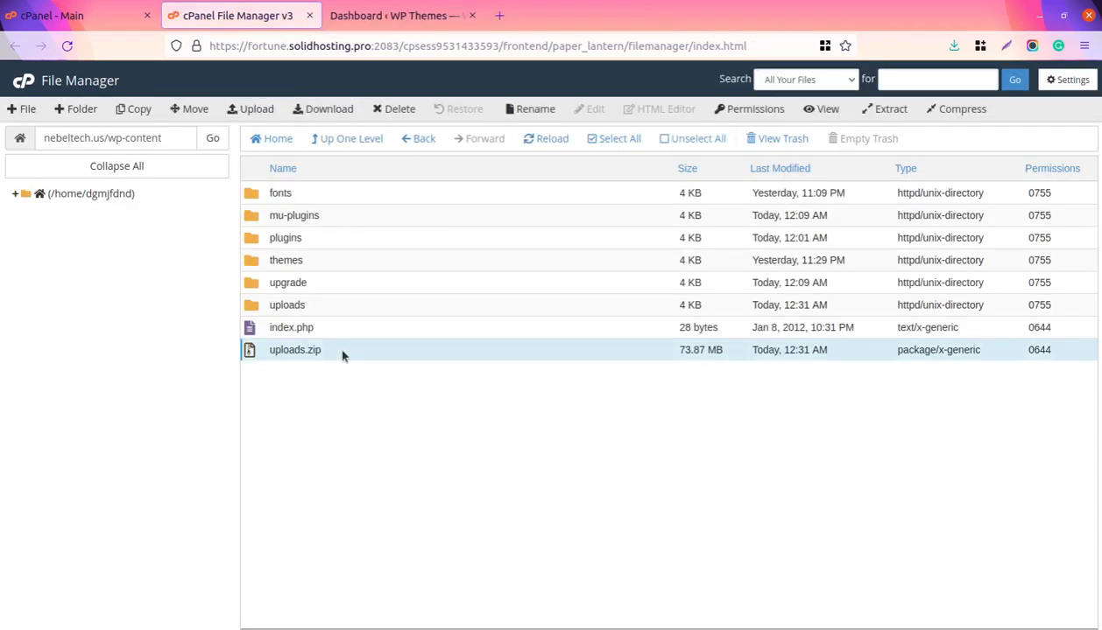
right_click(342, 352)
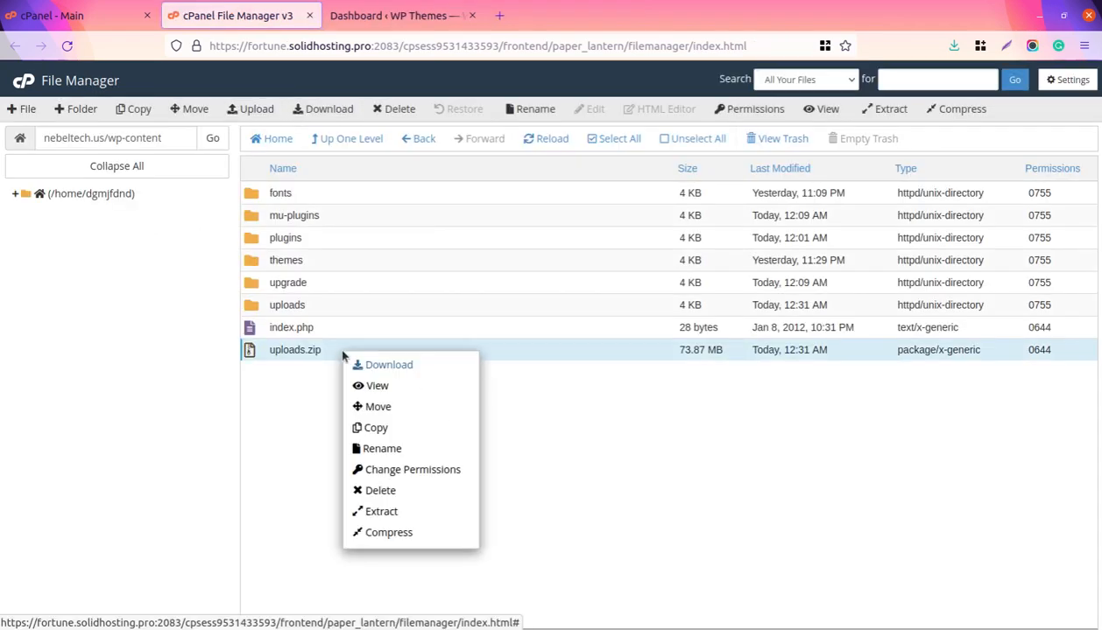
left_click(391, 515)
left_click(654, 419)
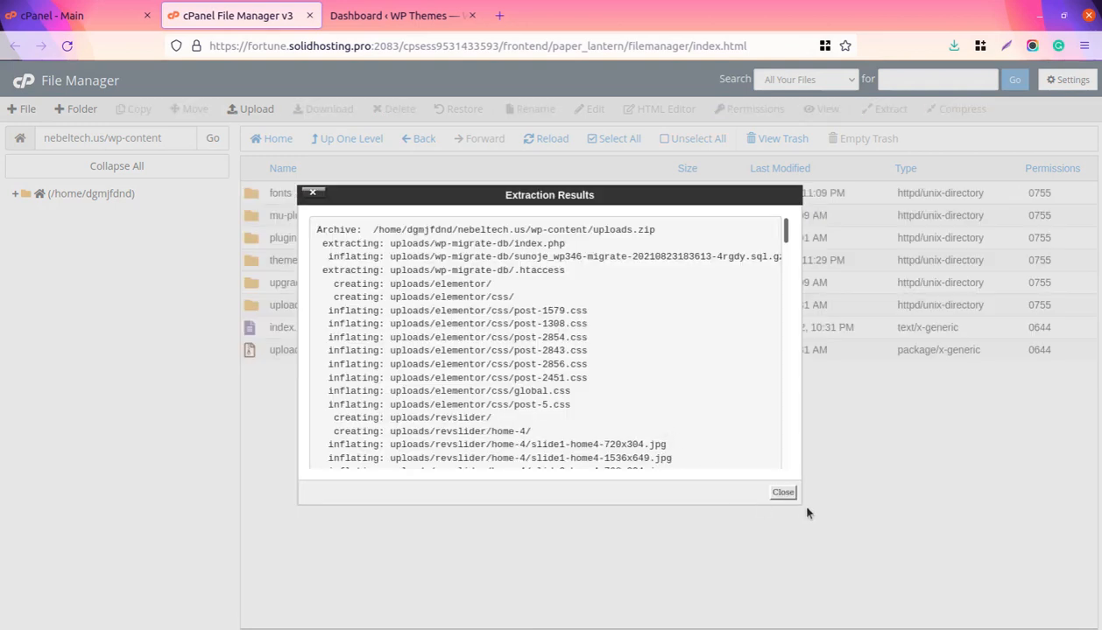
left_click(782, 492)
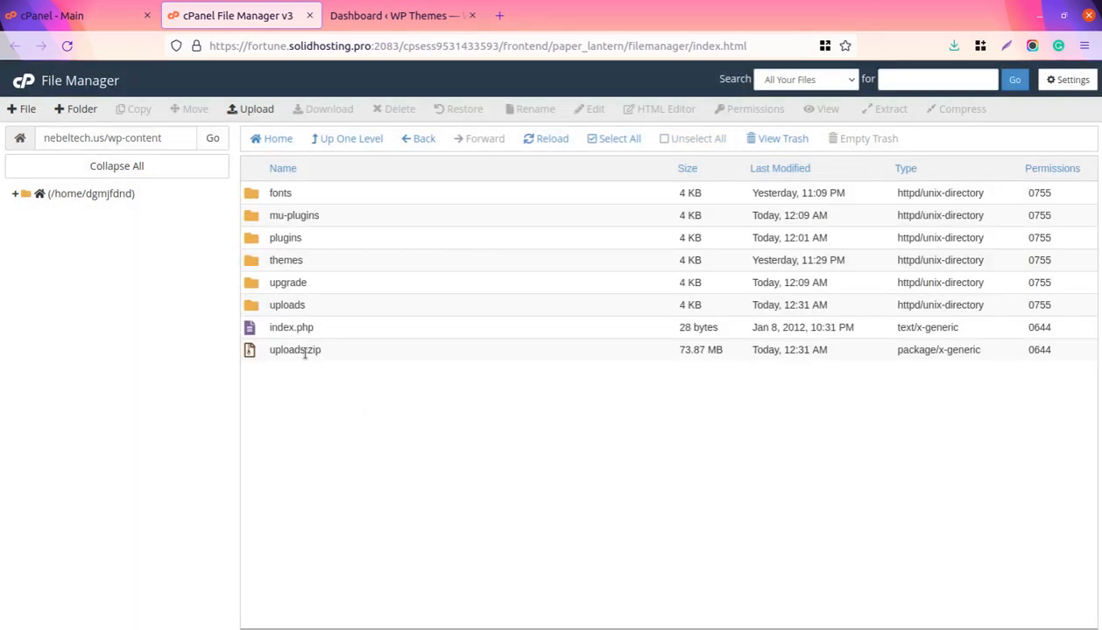
Permanently delete uploads.zip from the nebeltech.us wp-content folder, skipping the trash.
left_click(305, 352)
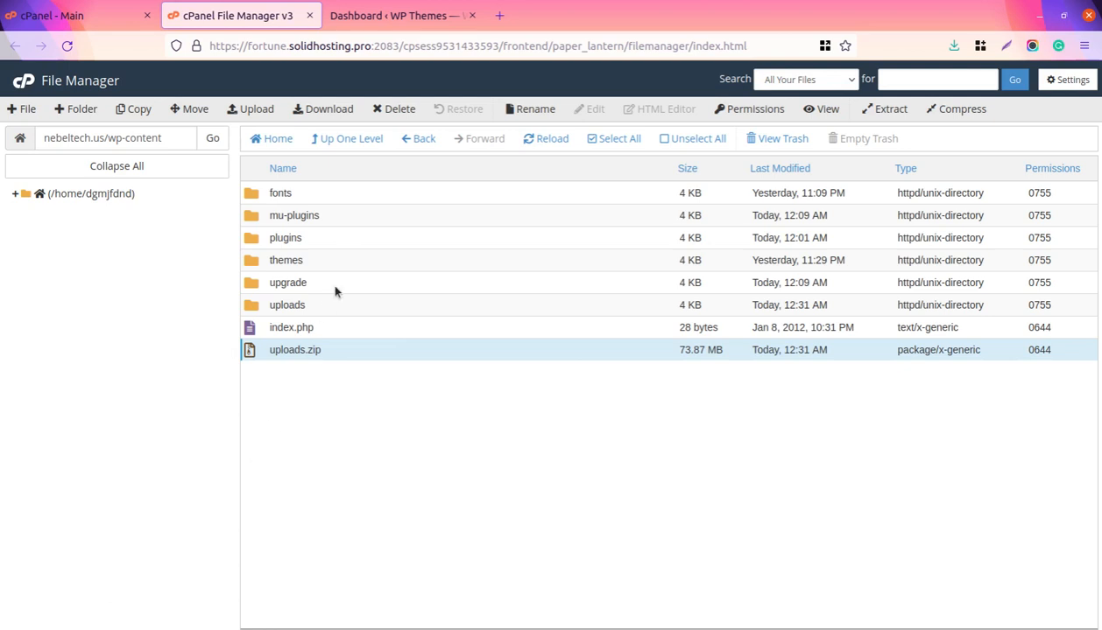
left_click(390, 108)
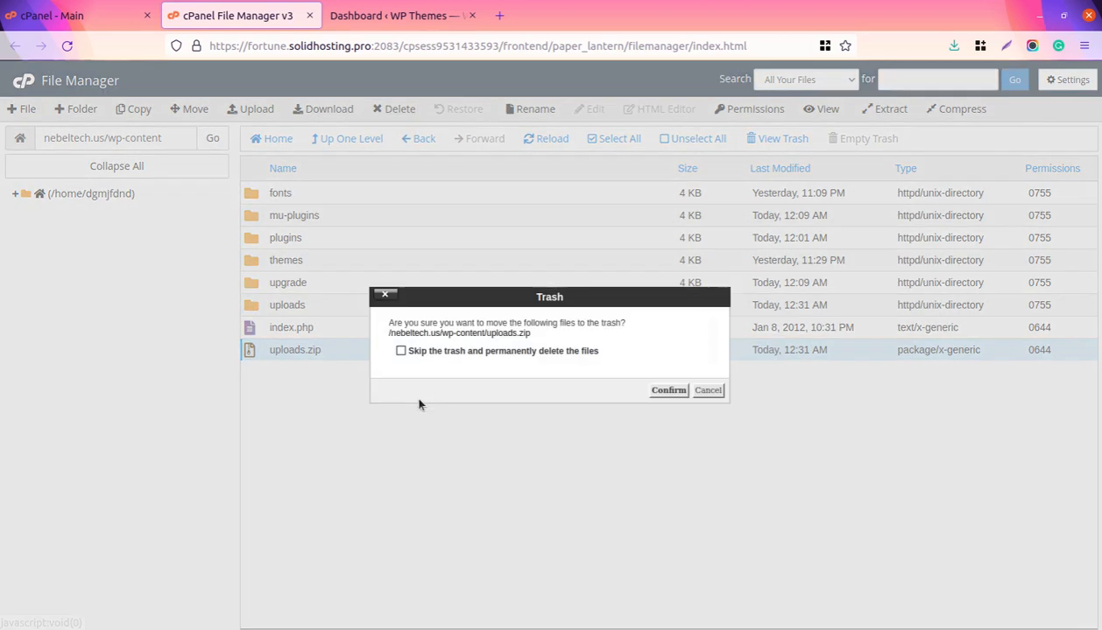
left_click(401, 351)
left_click(657, 390)
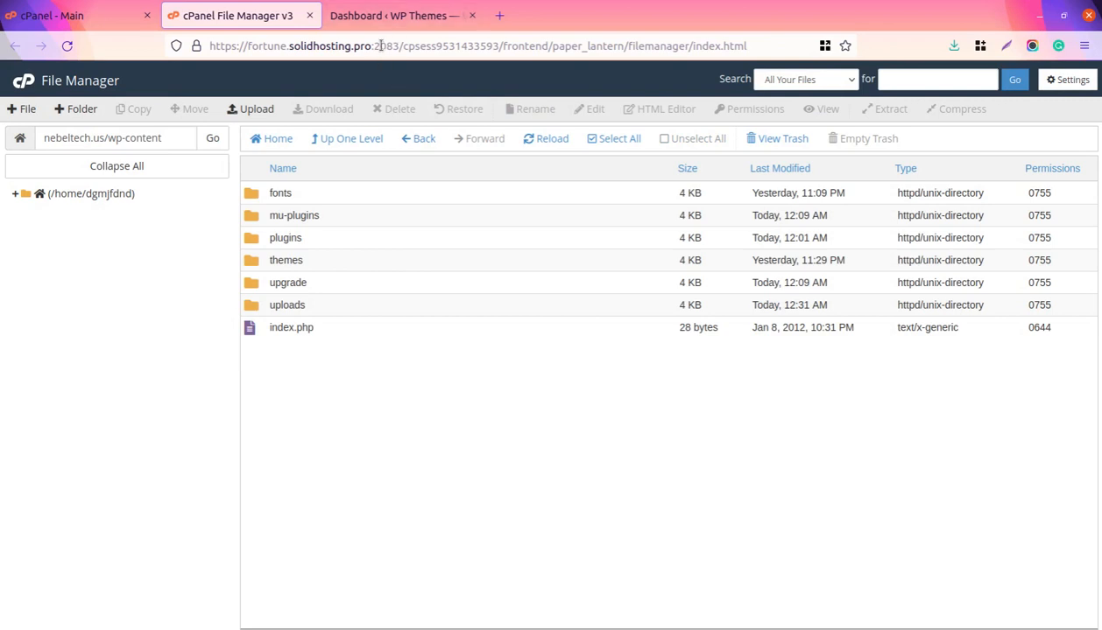
Open the Media Library in the nebeltech.us WordPress dashboard and look through the migrated images.
left_click(385, 19)
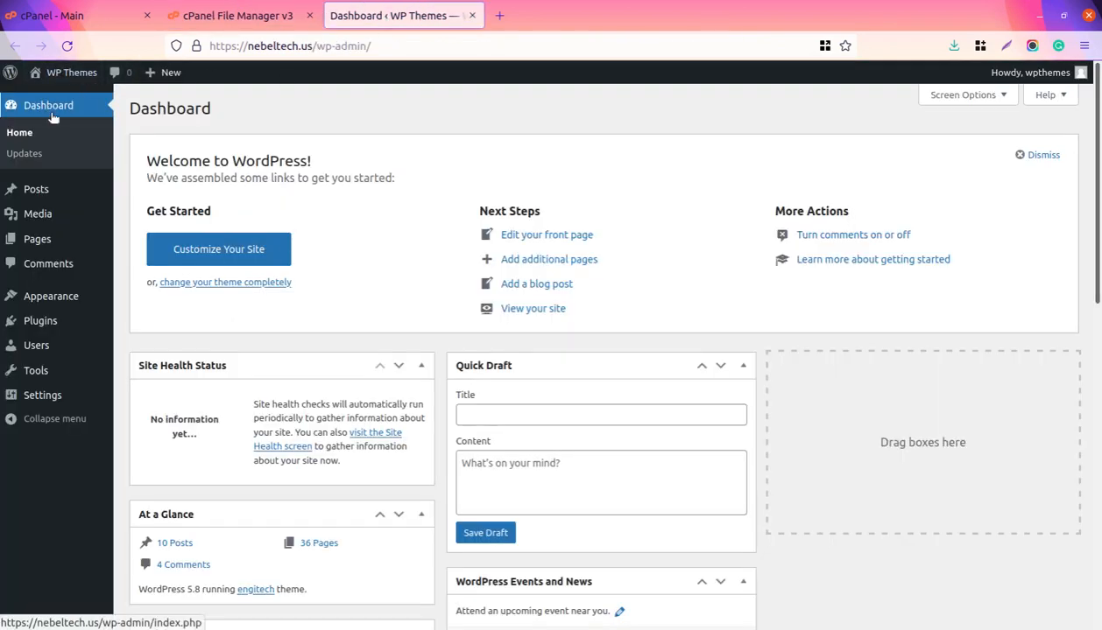
mouse_move(38, 223)
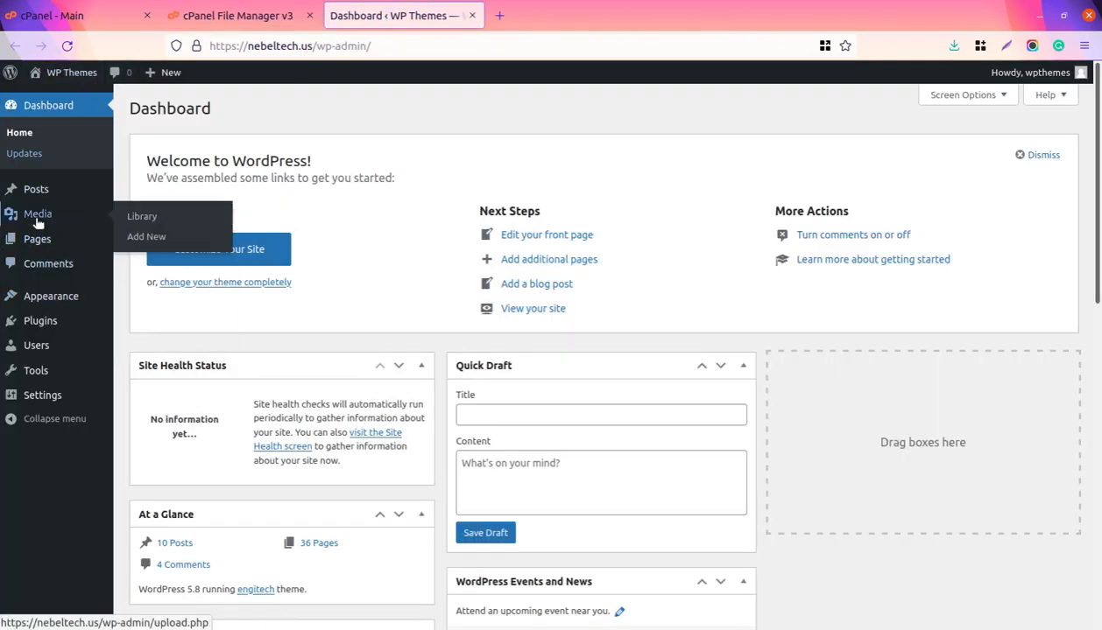
left_click(138, 217)
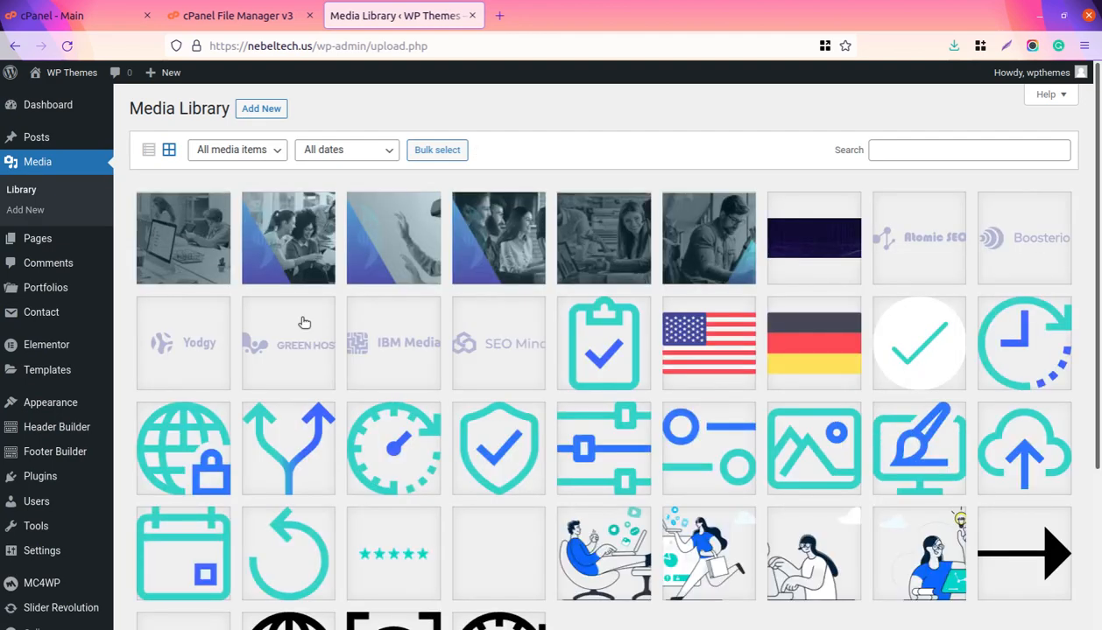
scroll(812, 392, "down", 3)
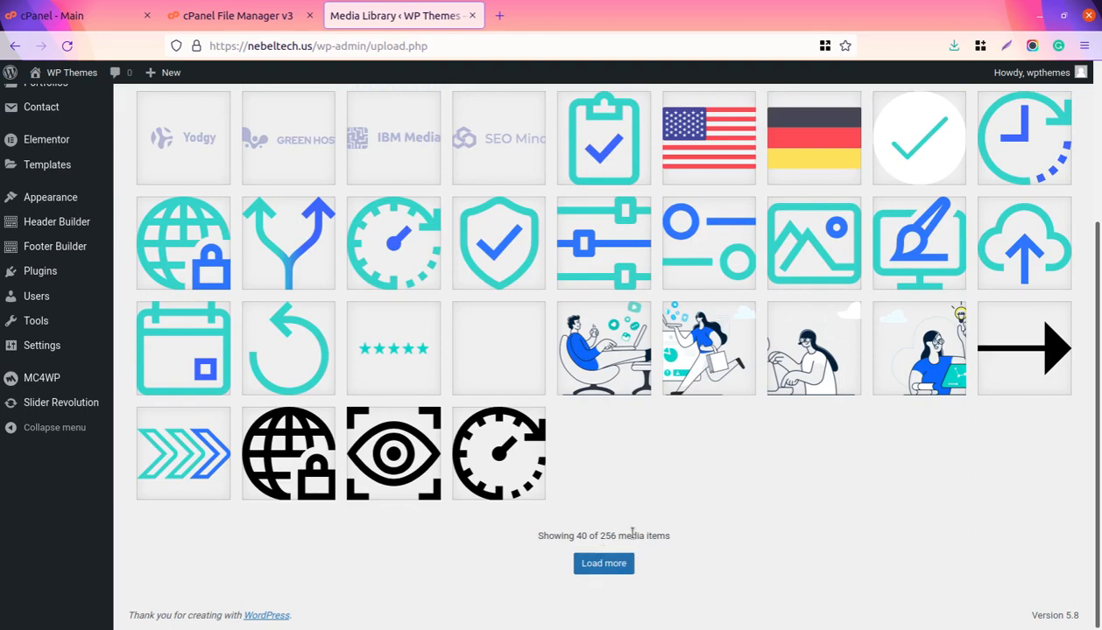
Inspect the file URL in the attachment details of man-lap-11.png, browse back through preceding media items, and close the details.
left_click(604, 362)
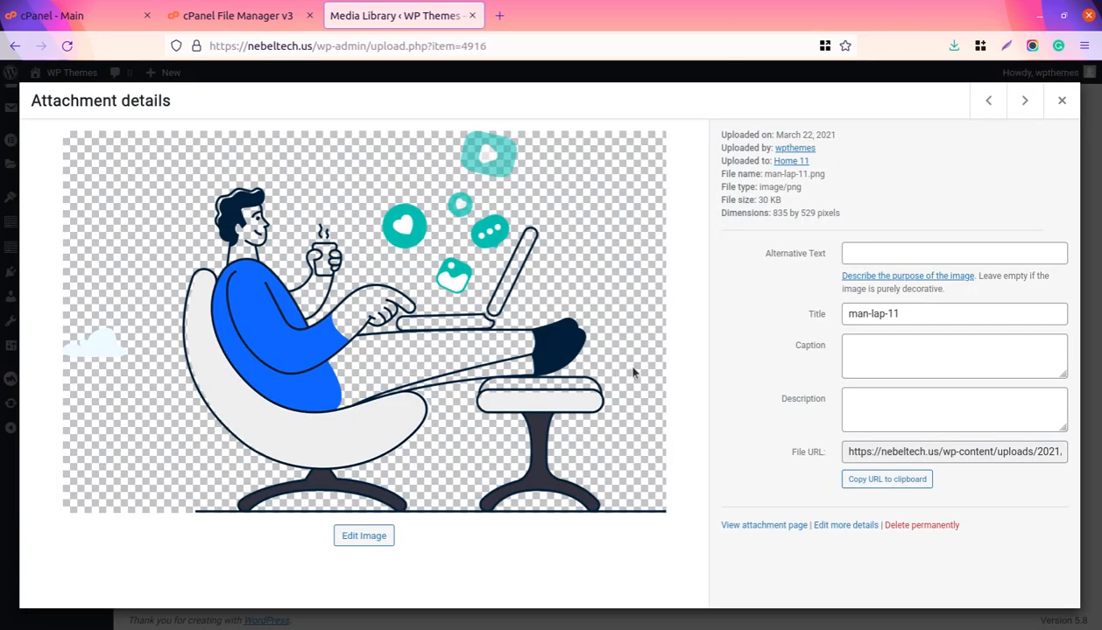
left_click_drag(883, 453, 1076, 452)
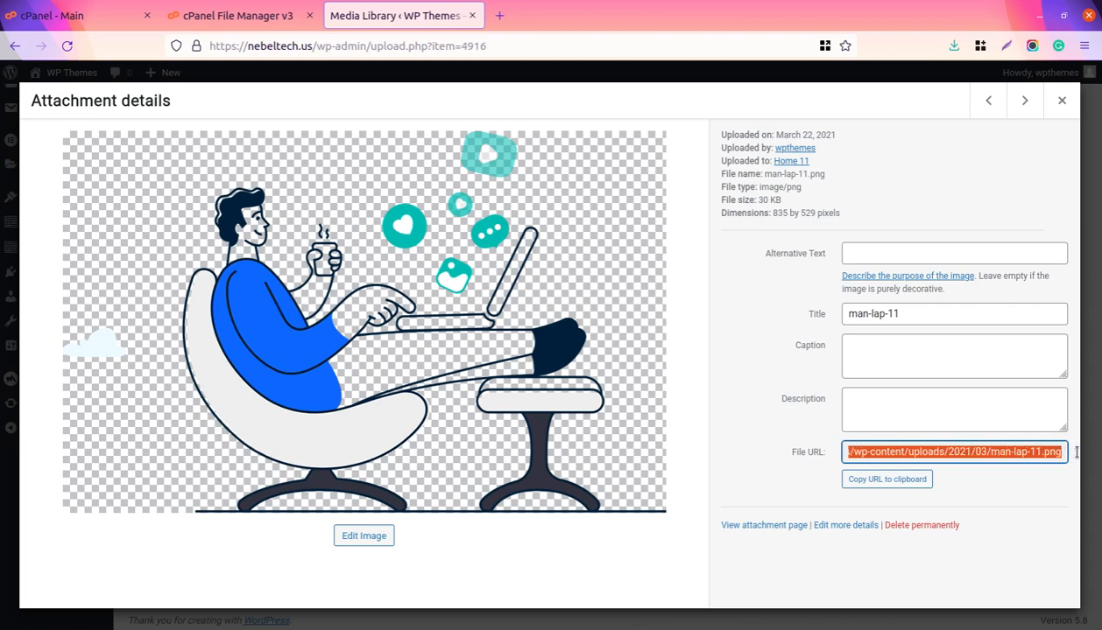
left_click(1009, 452)
key("Left")
key("Left")
key("Left")
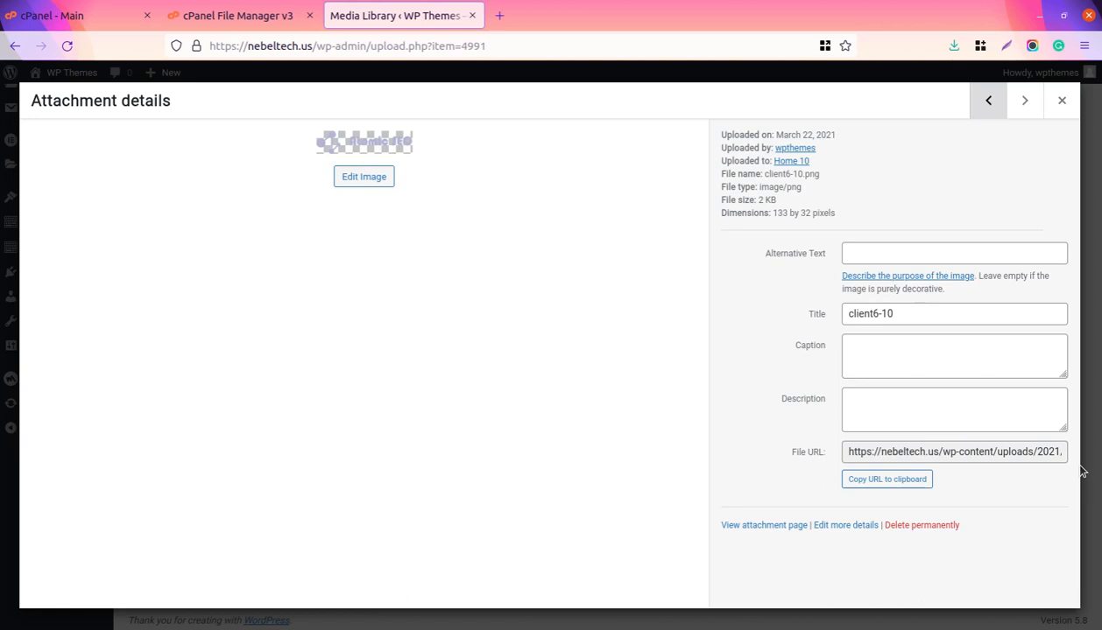
left_click(1061, 100)
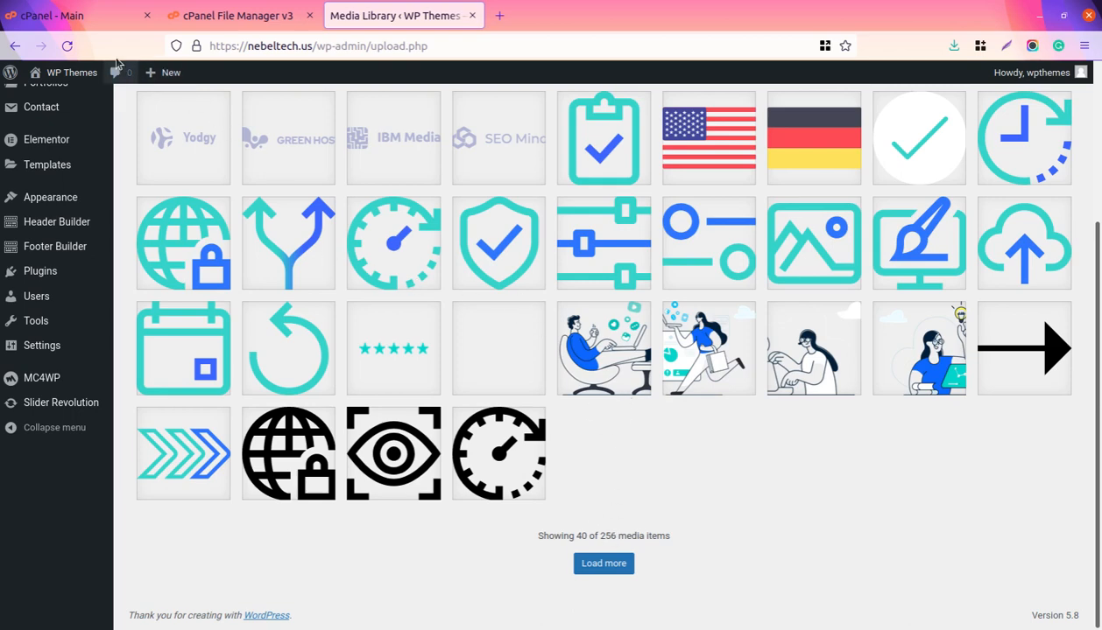
Reload the Media Library, then open the list of all pages and look through the migrated pages.
left_click(67, 47)
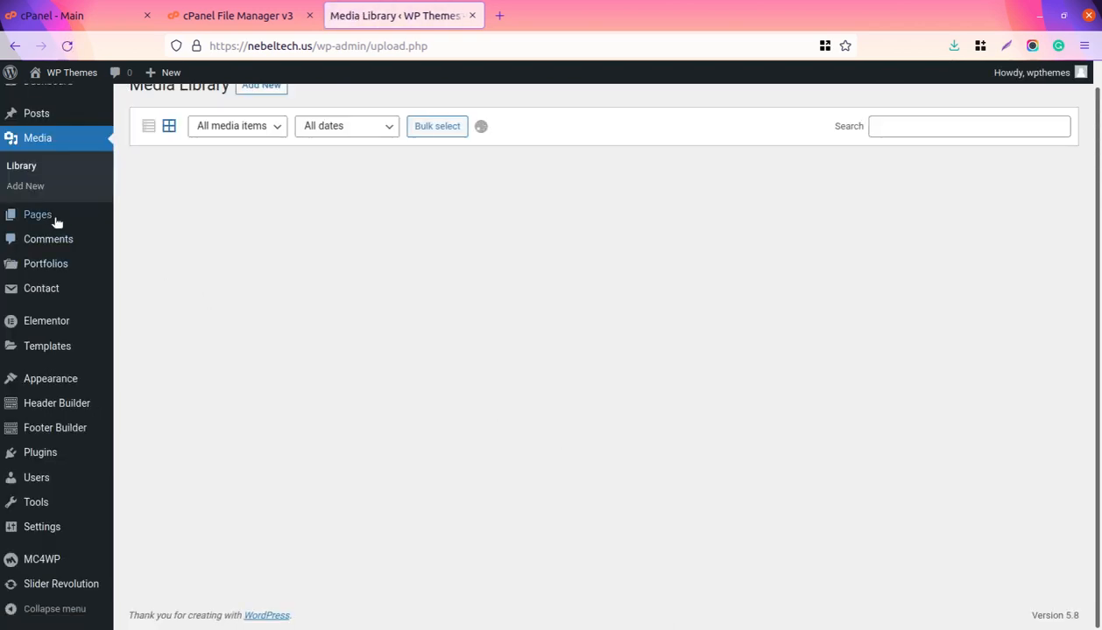
mouse_move(45, 216)
left_click(147, 225)
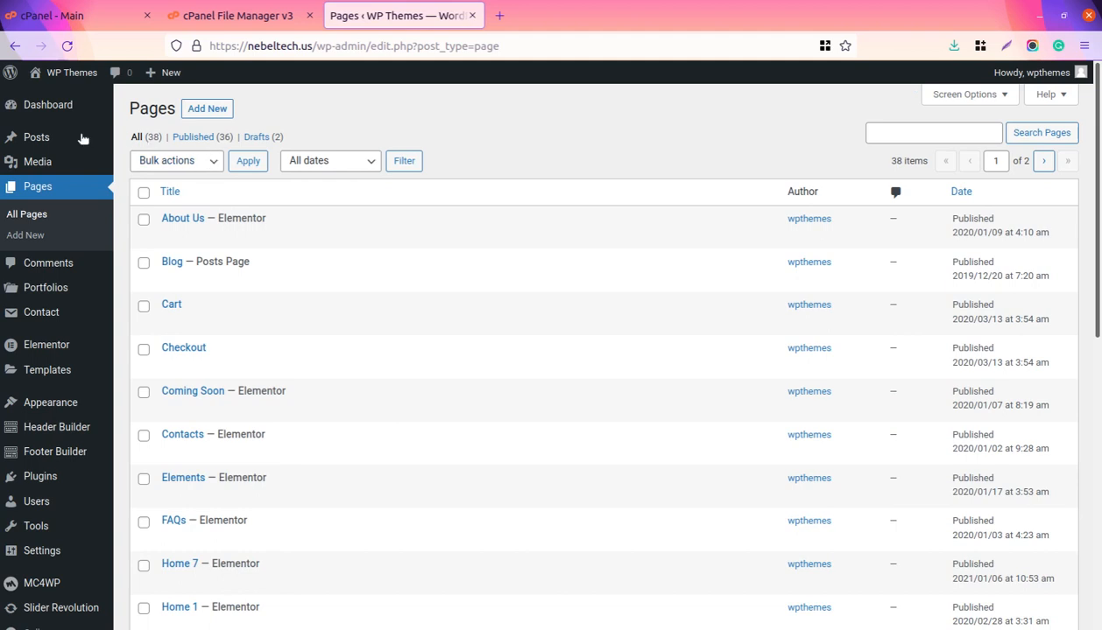
scroll(218, 476, "down", 5)
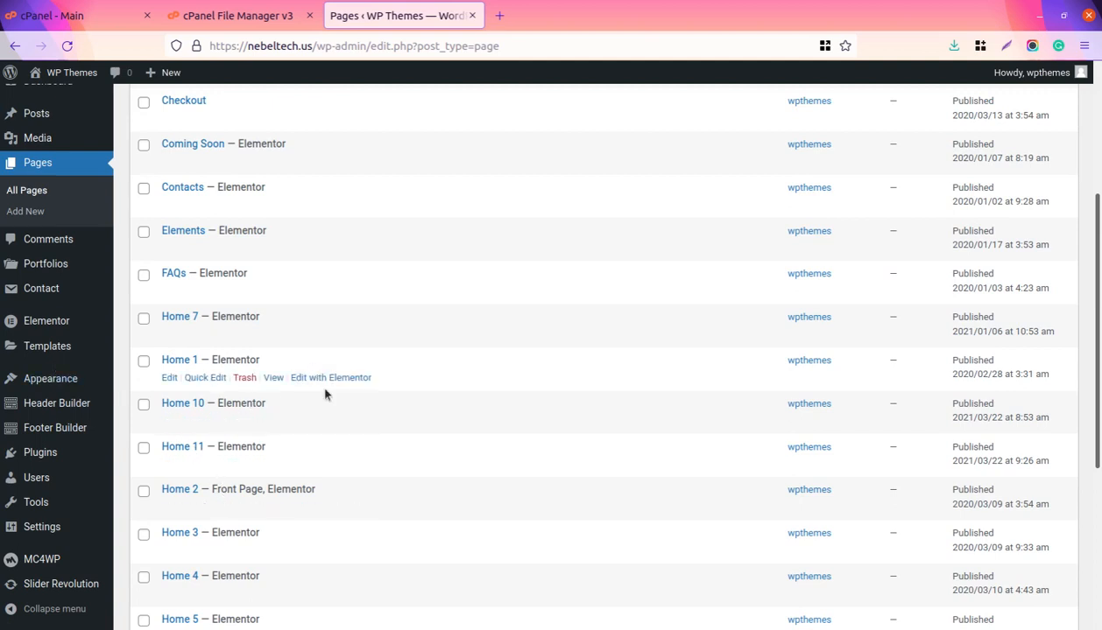
scroll(326, 392, "up", 5)
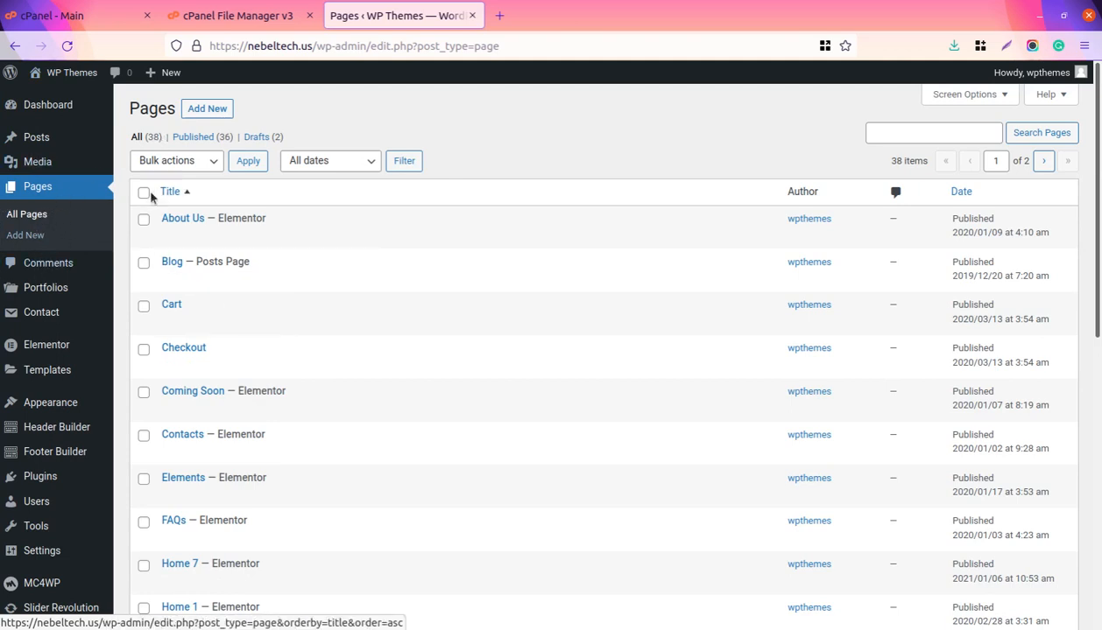
Open the live nebeltech.us site in a new tab and check the upper part of its front page.
mouse_move(74, 79)
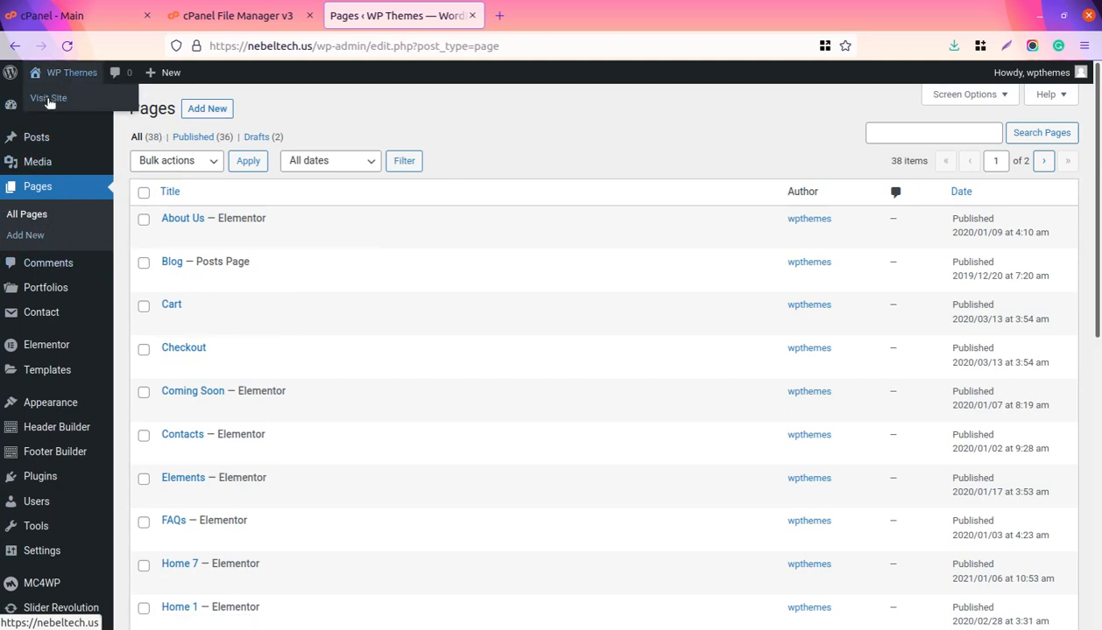
middle_click(49, 101)
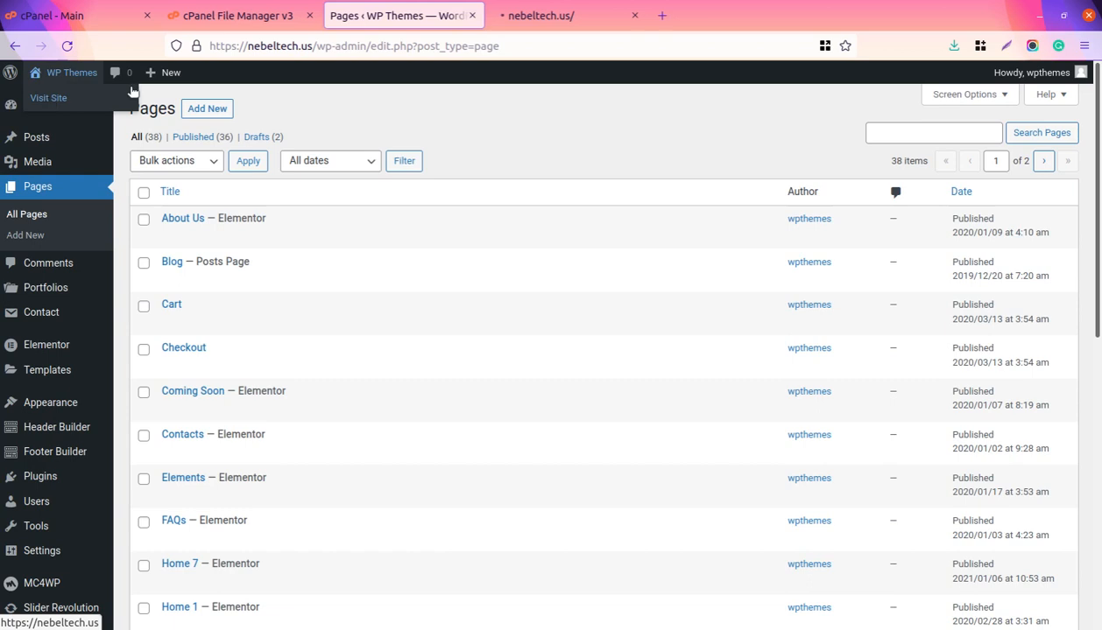
left_click(561, 16)
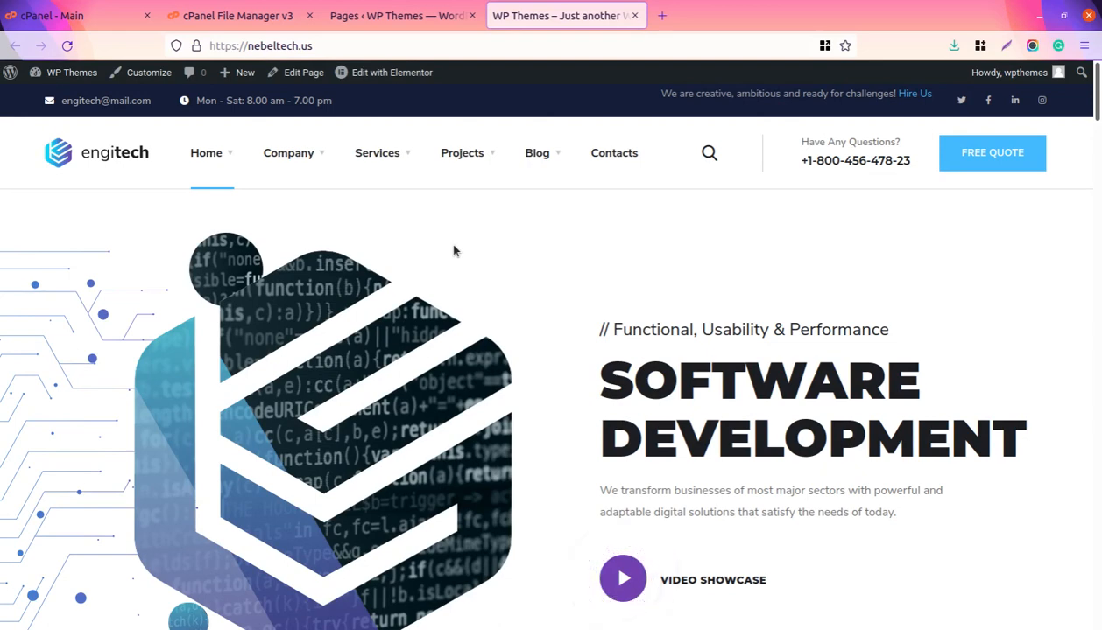
scroll(454, 251, "down", 4)
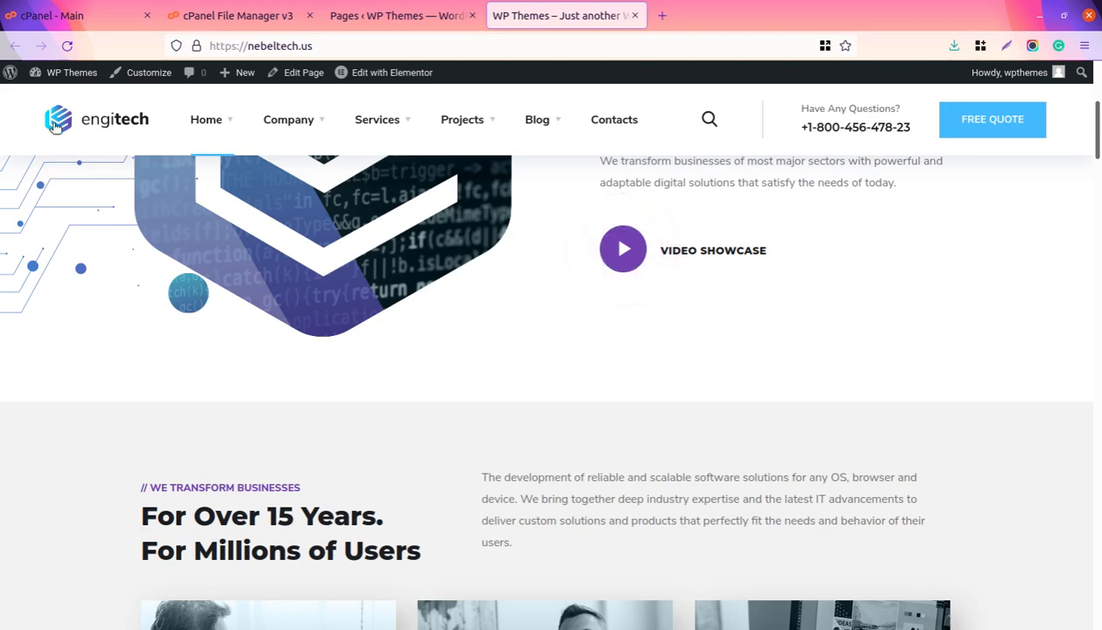
Switch to the o-era.co site in Chromium and review Migrate DB Pro's migration actions and addons, dismissing the downloads bar.
left_click(1, 170)
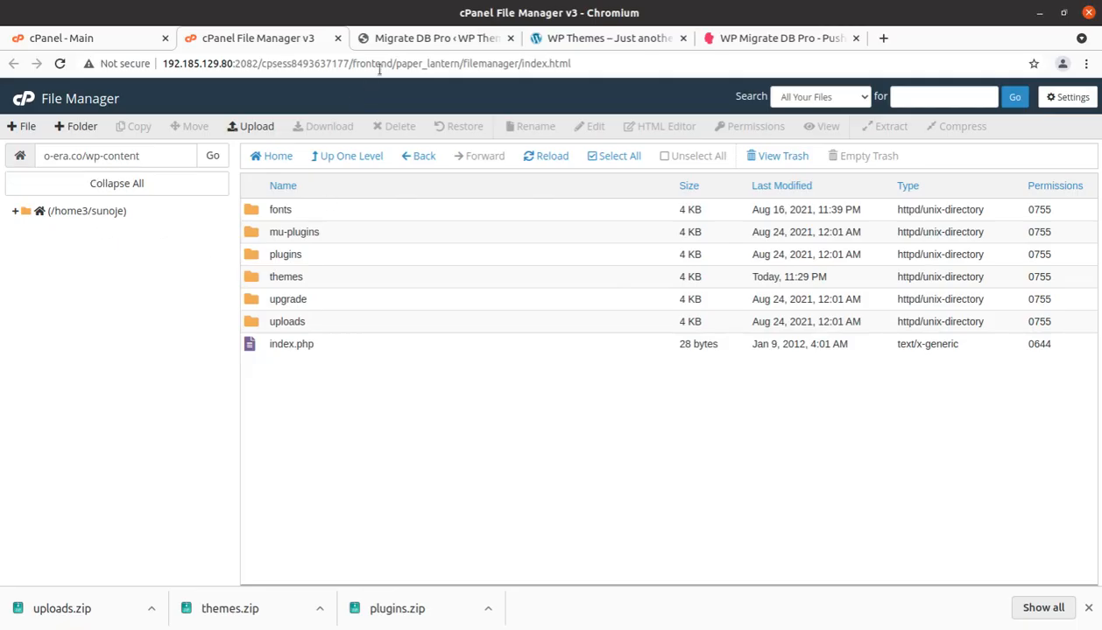
left_click(418, 41)
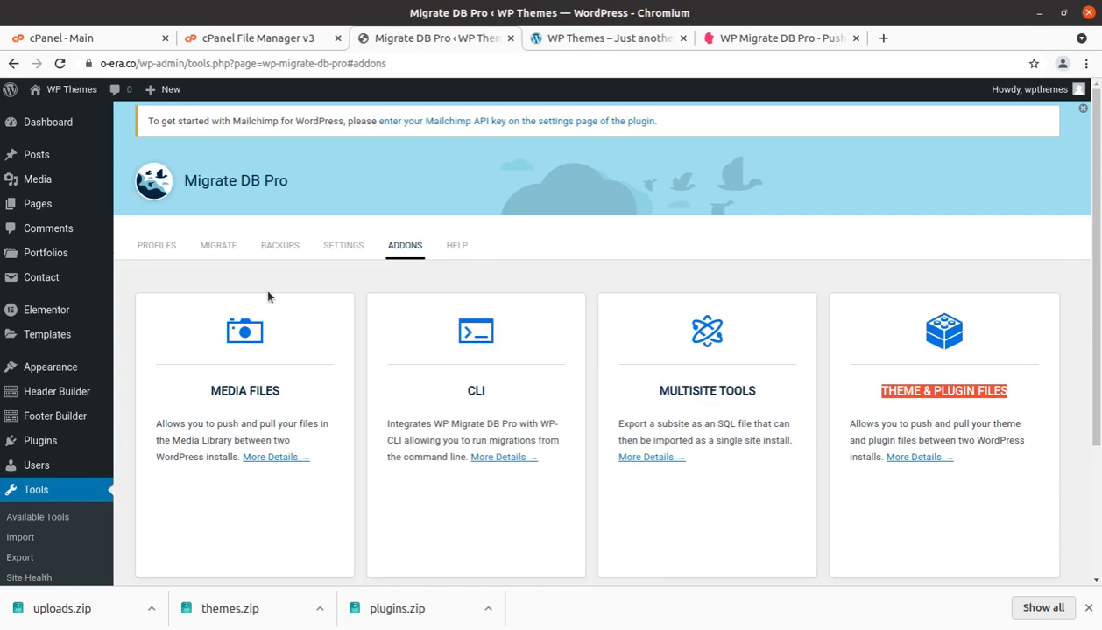
left_click(223, 248)
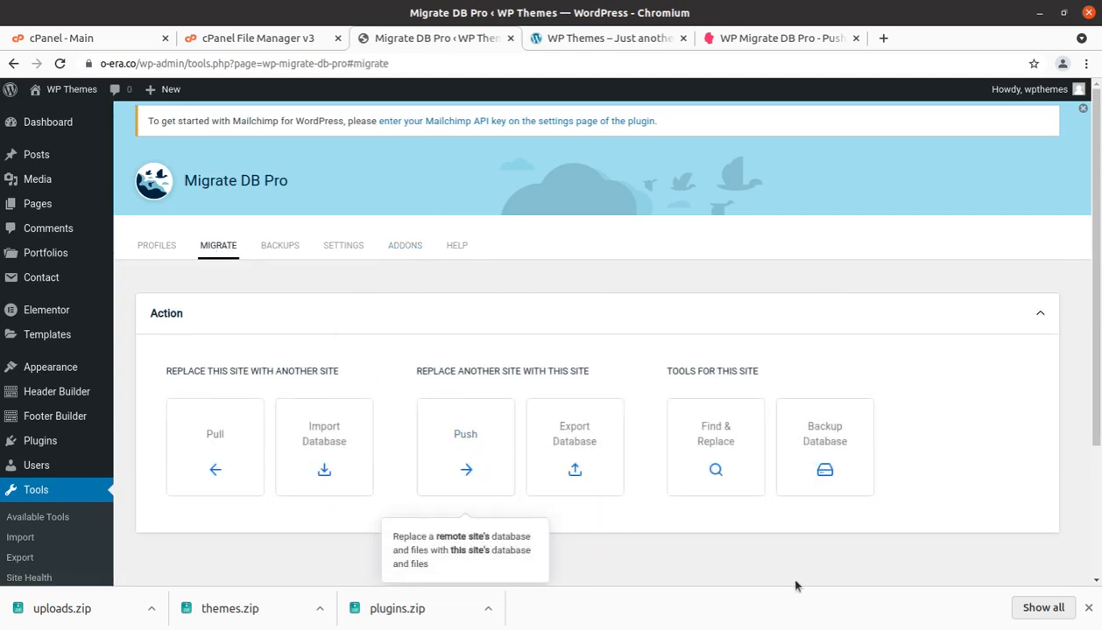
left_click(1088, 611)
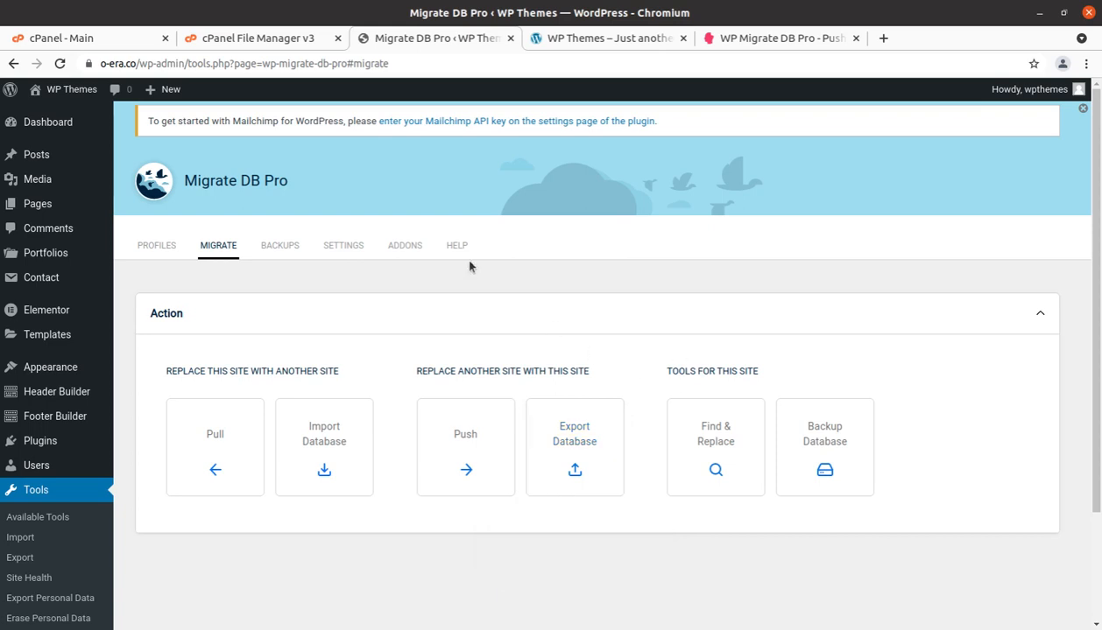
left_click(405, 249)
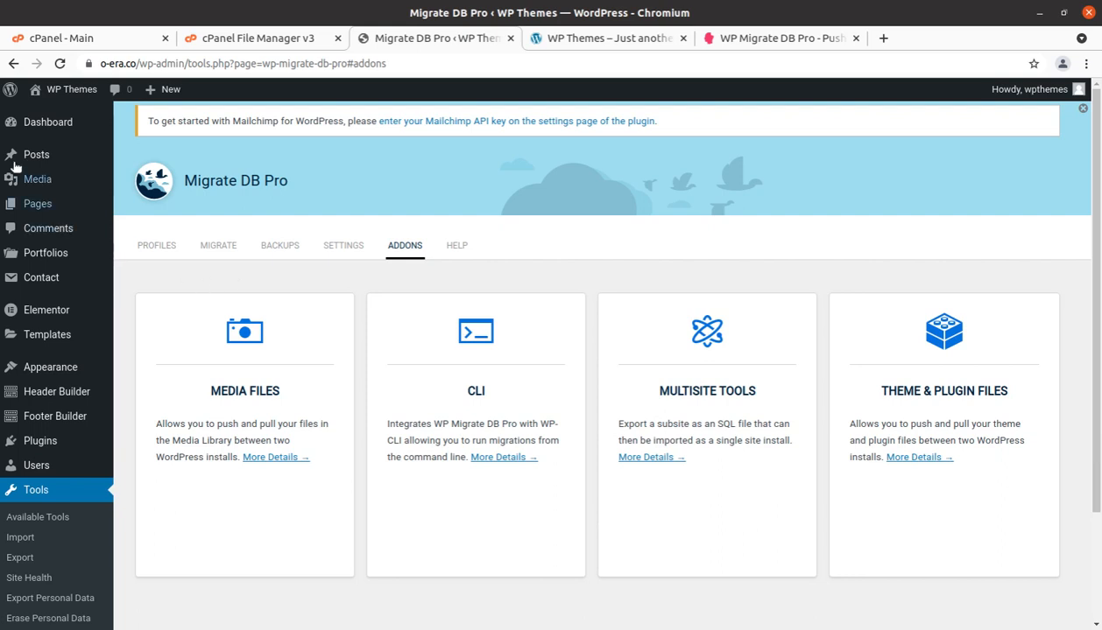
Return to the nebeltech.us front page in Firefox and examine its navigation menus and page sections down to the statistics counters.
left_click(2, 73)
scroll(287, 301, "up", 4)
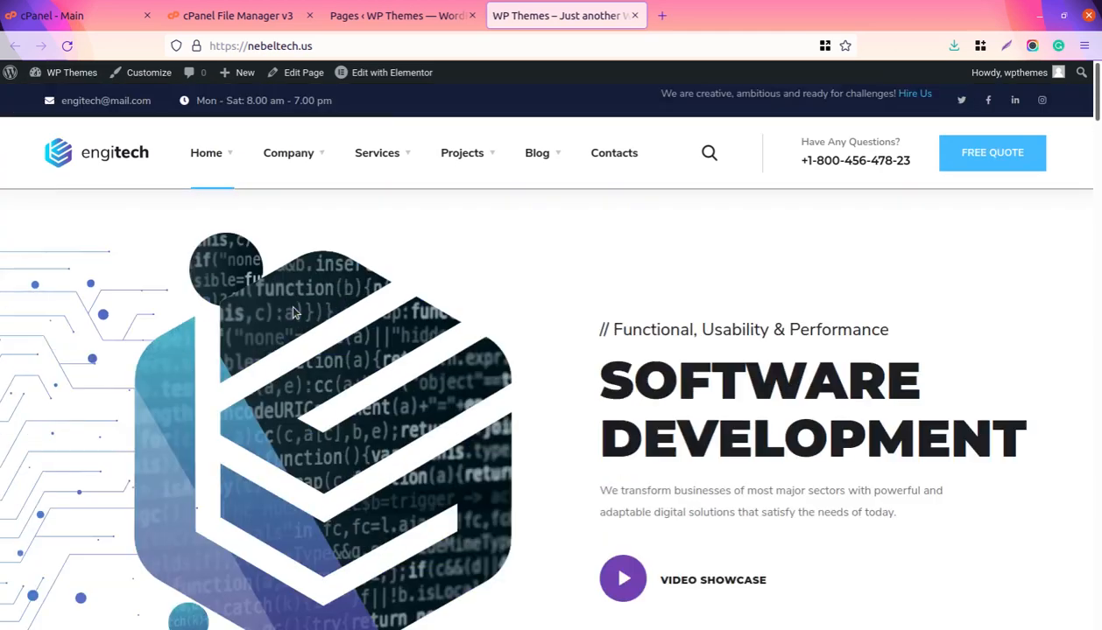
mouse_move(224, 161)
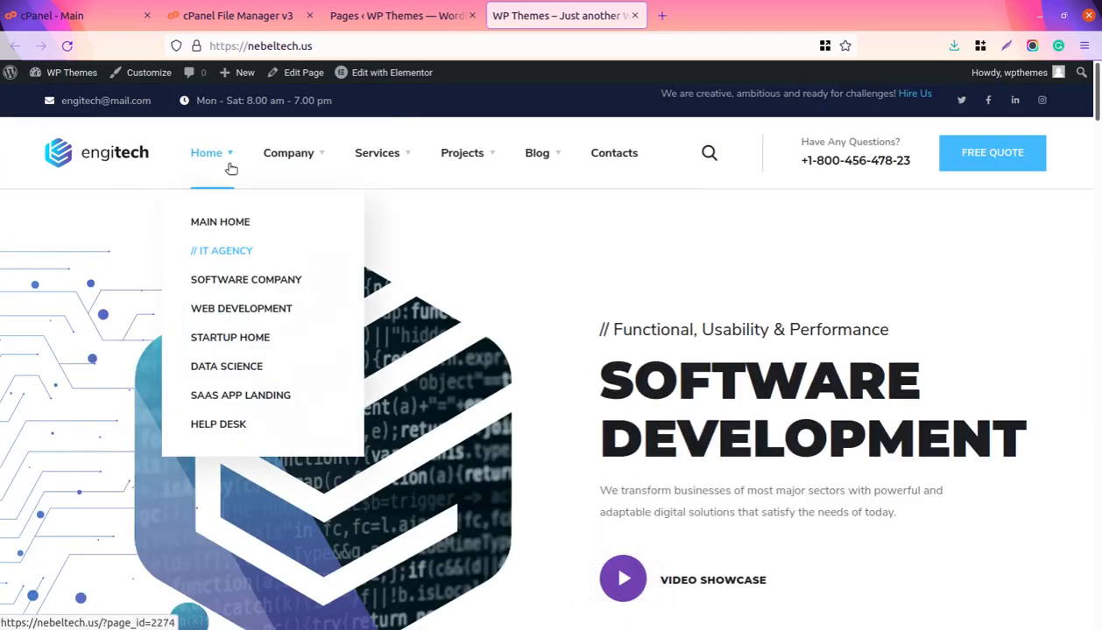
mouse_move(283, 153)
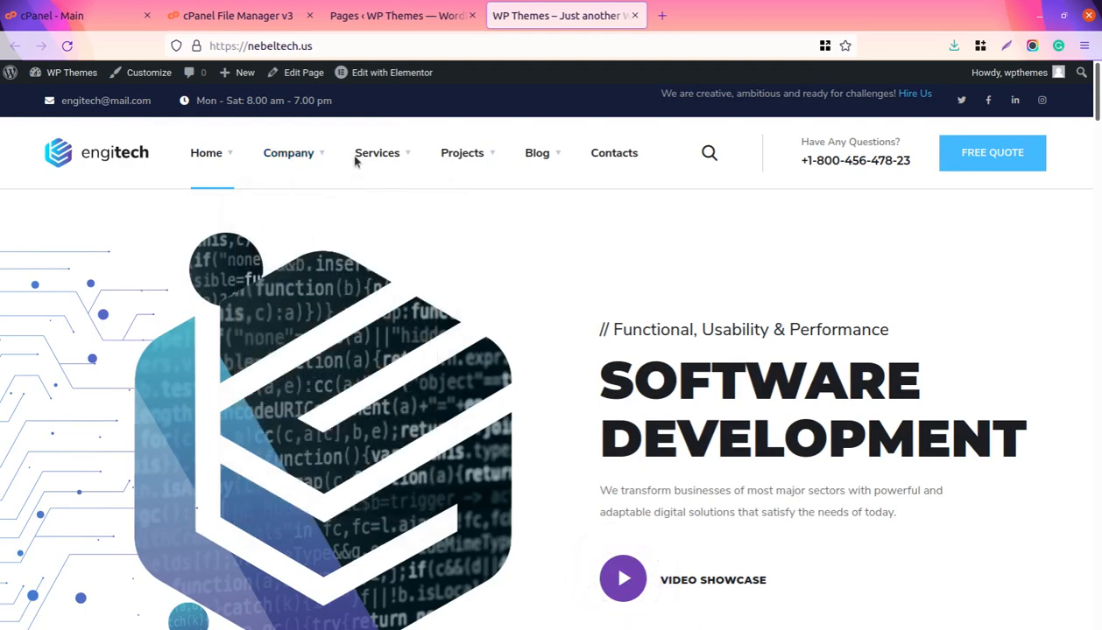
mouse_move(368, 155)
scroll(375, 399, "down", 4)
scroll(375, 399, "down", 5)
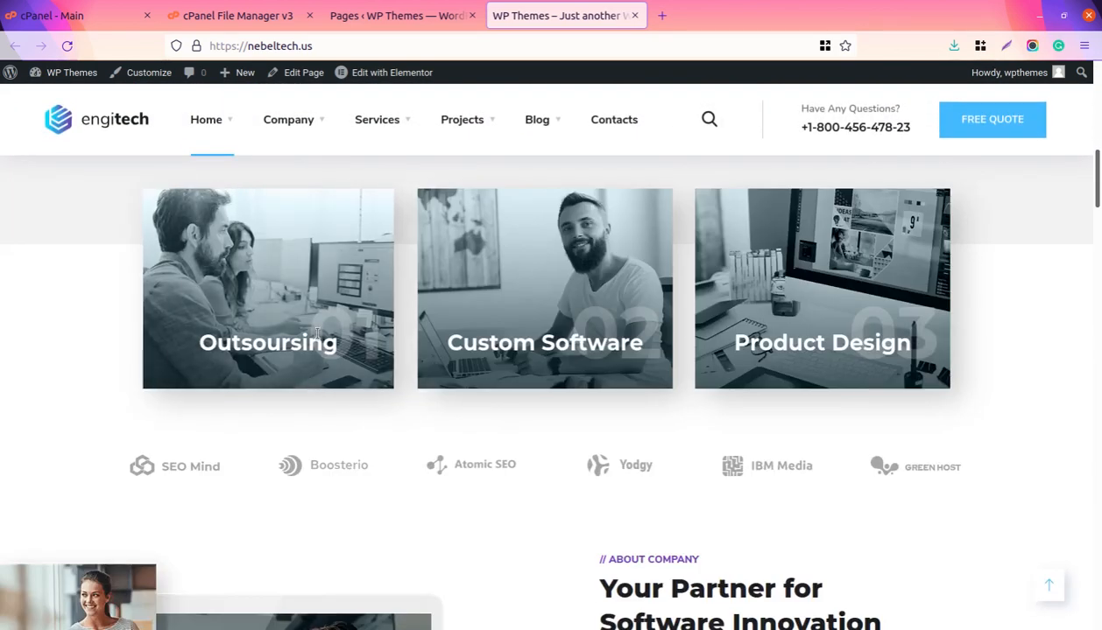
scroll(774, 359, "down", 9)
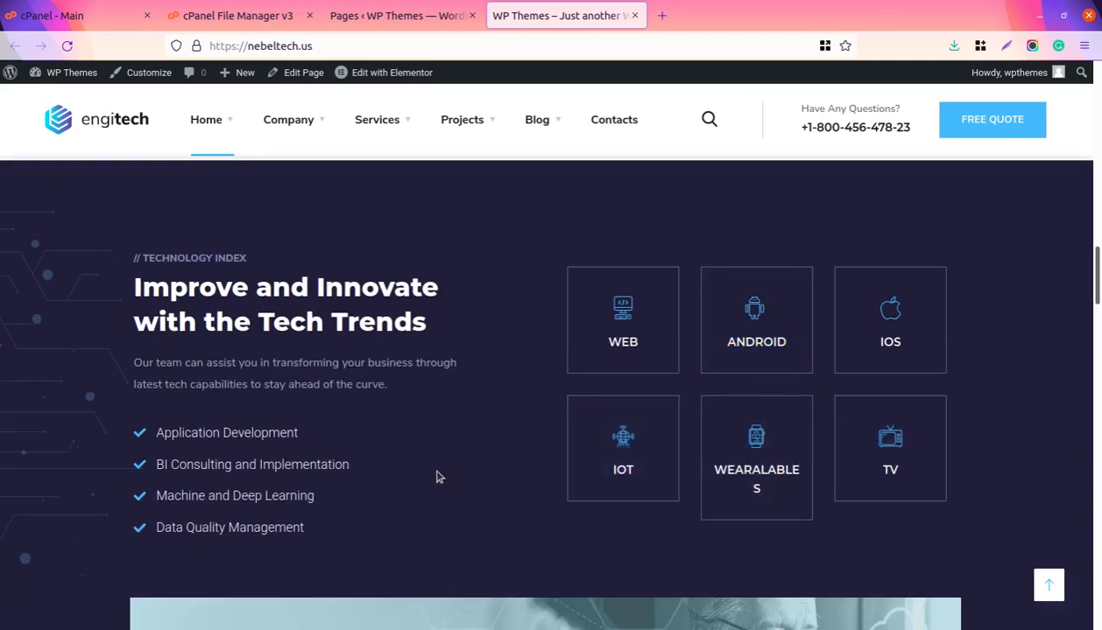
scroll(420, 479, "down", 4)
scroll(420, 480, "down", 4)
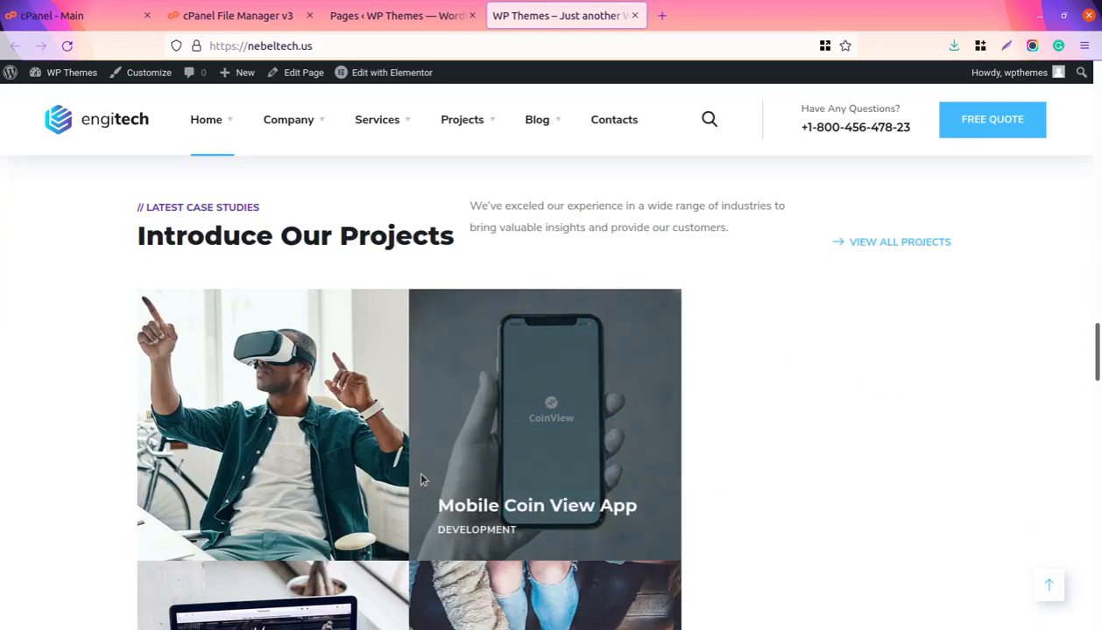
scroll(420, 480, "down", 7)
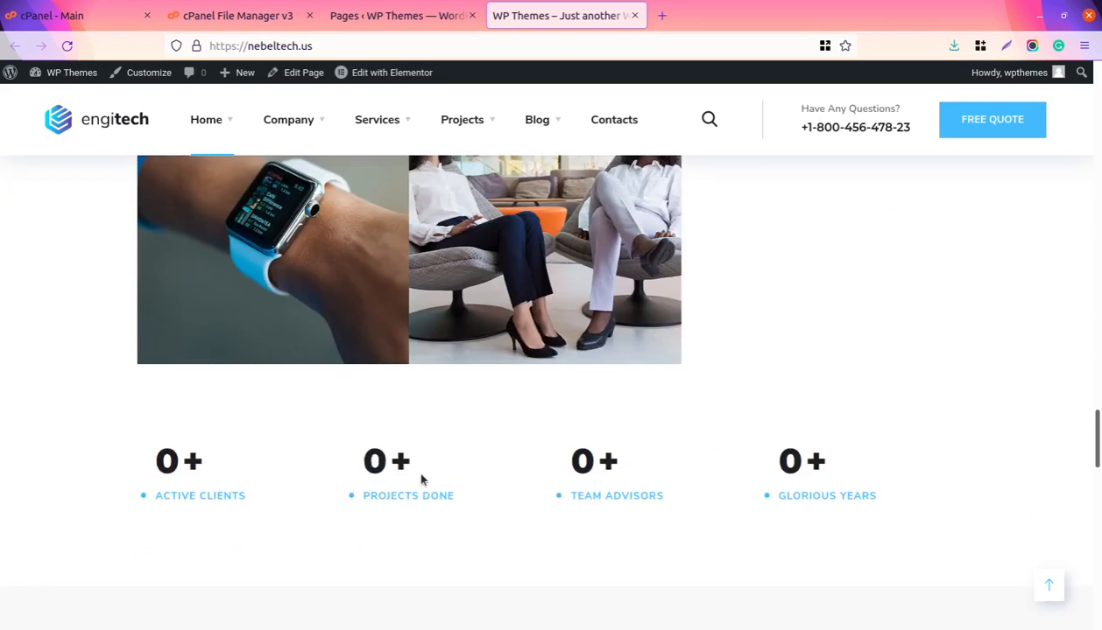
Open the Software Company home page on nebeltech.us and examine its banner and content sections.
mouse_move(230, 124)
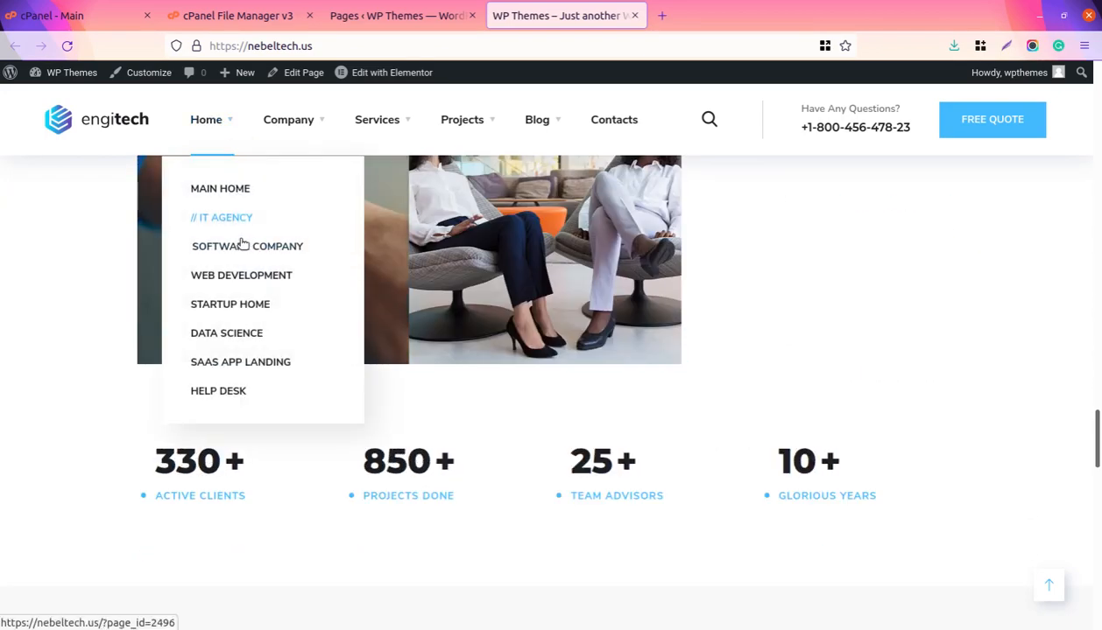
left_click(243, 249)
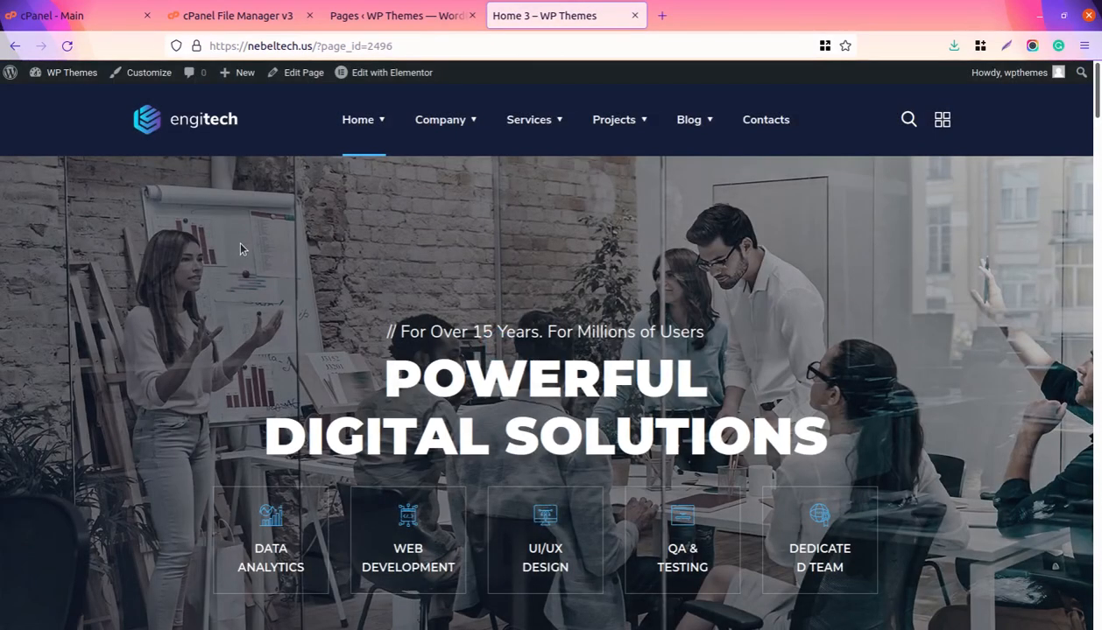
scroll(416, 359, "down", 4)
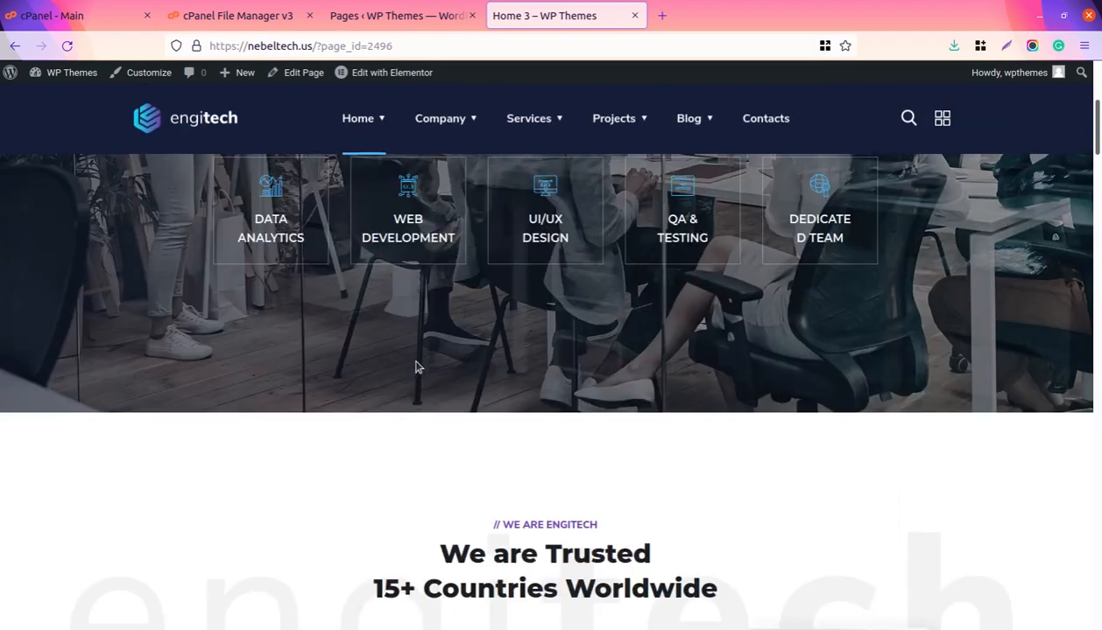
scroll(418, 364, "up", 4)
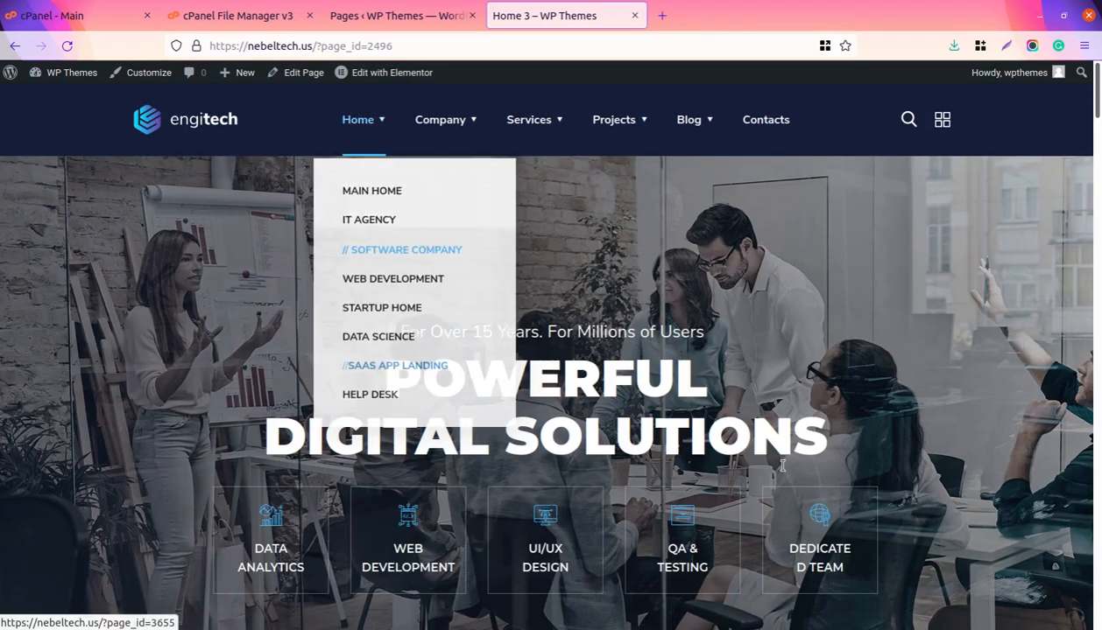
scroll(783, 464, "down", 8)
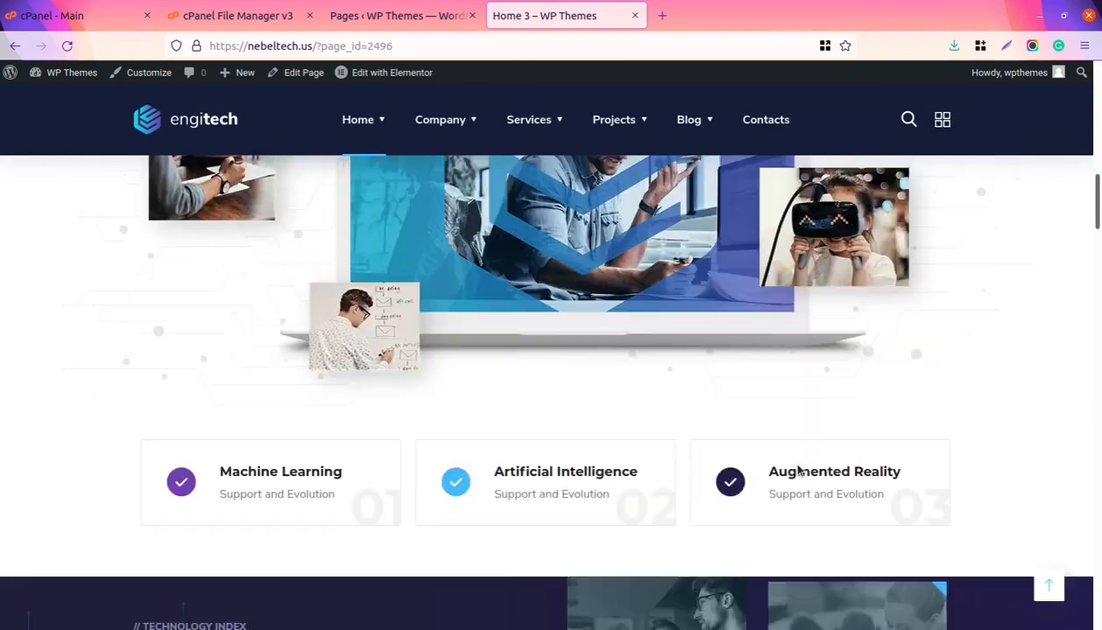
scroll(797, 471, "down", 3)
scroll(798, 472, "up", 8)
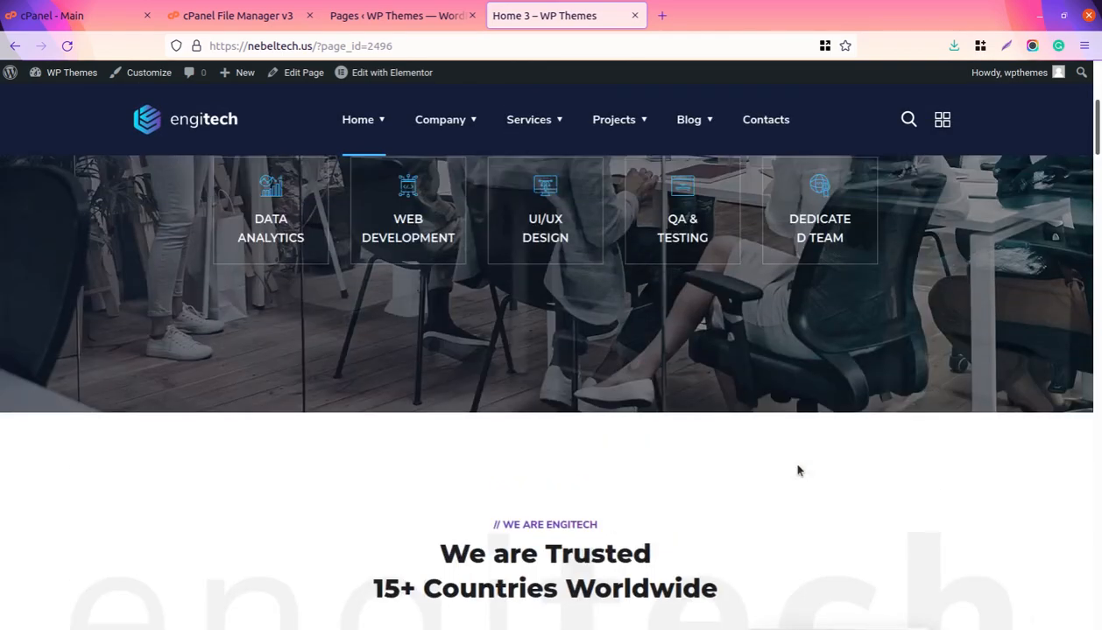
scroll(798, 471, "up", 4)
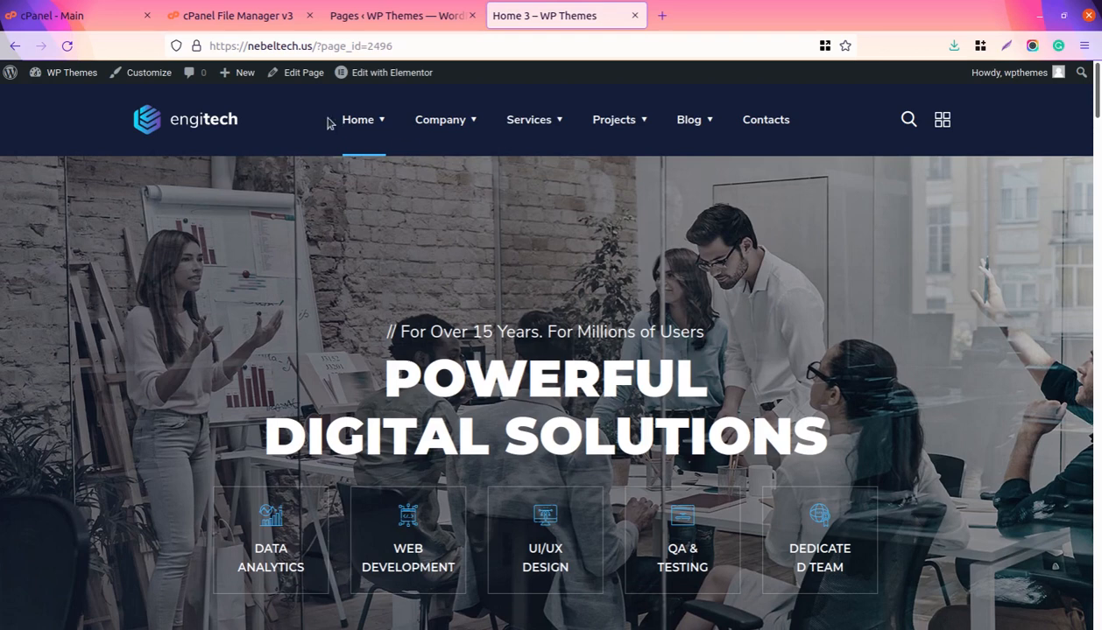
View the Main Home page on nebeltech.us, then return to the site's front page and check its banner.
mouse_move(361, 123)
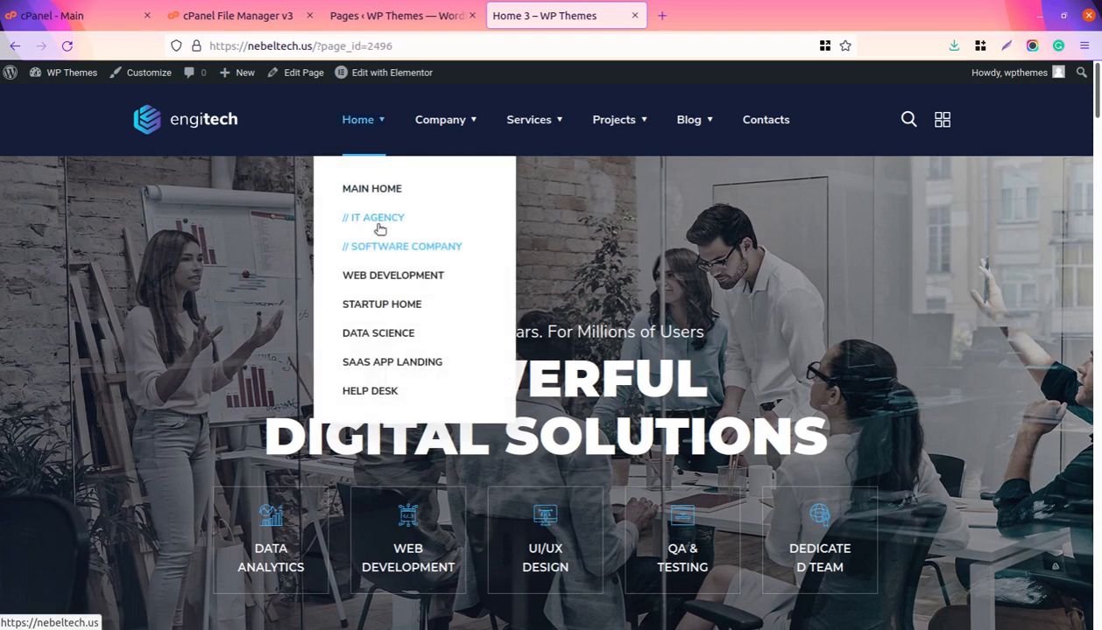
left_click(374, 193)
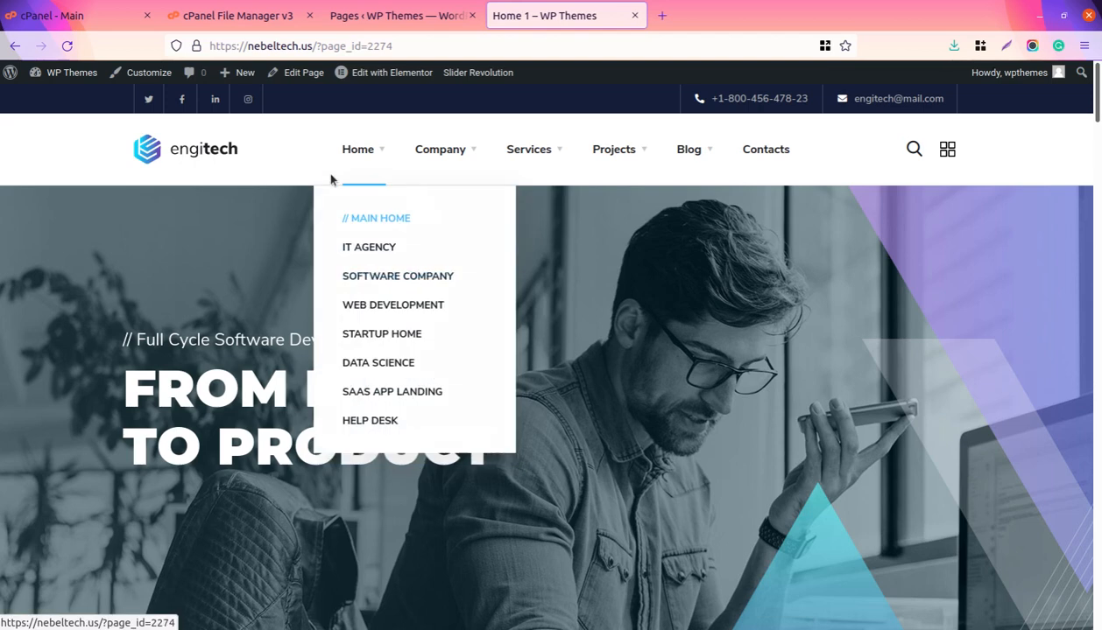
left_click(207, 150)
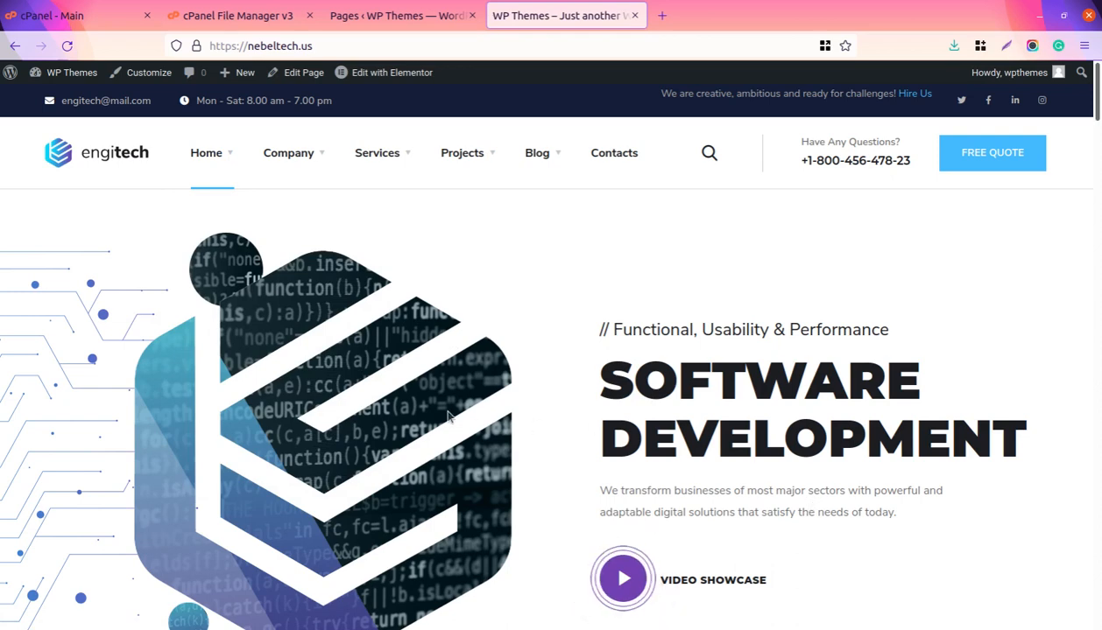
scroll(443, 420, "down", 2)
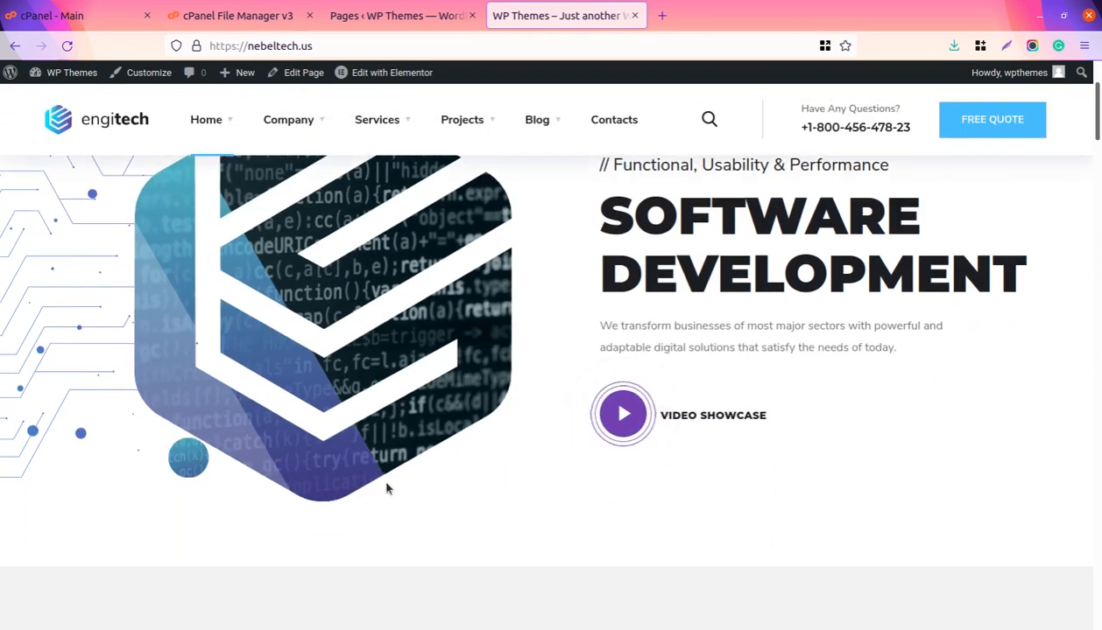